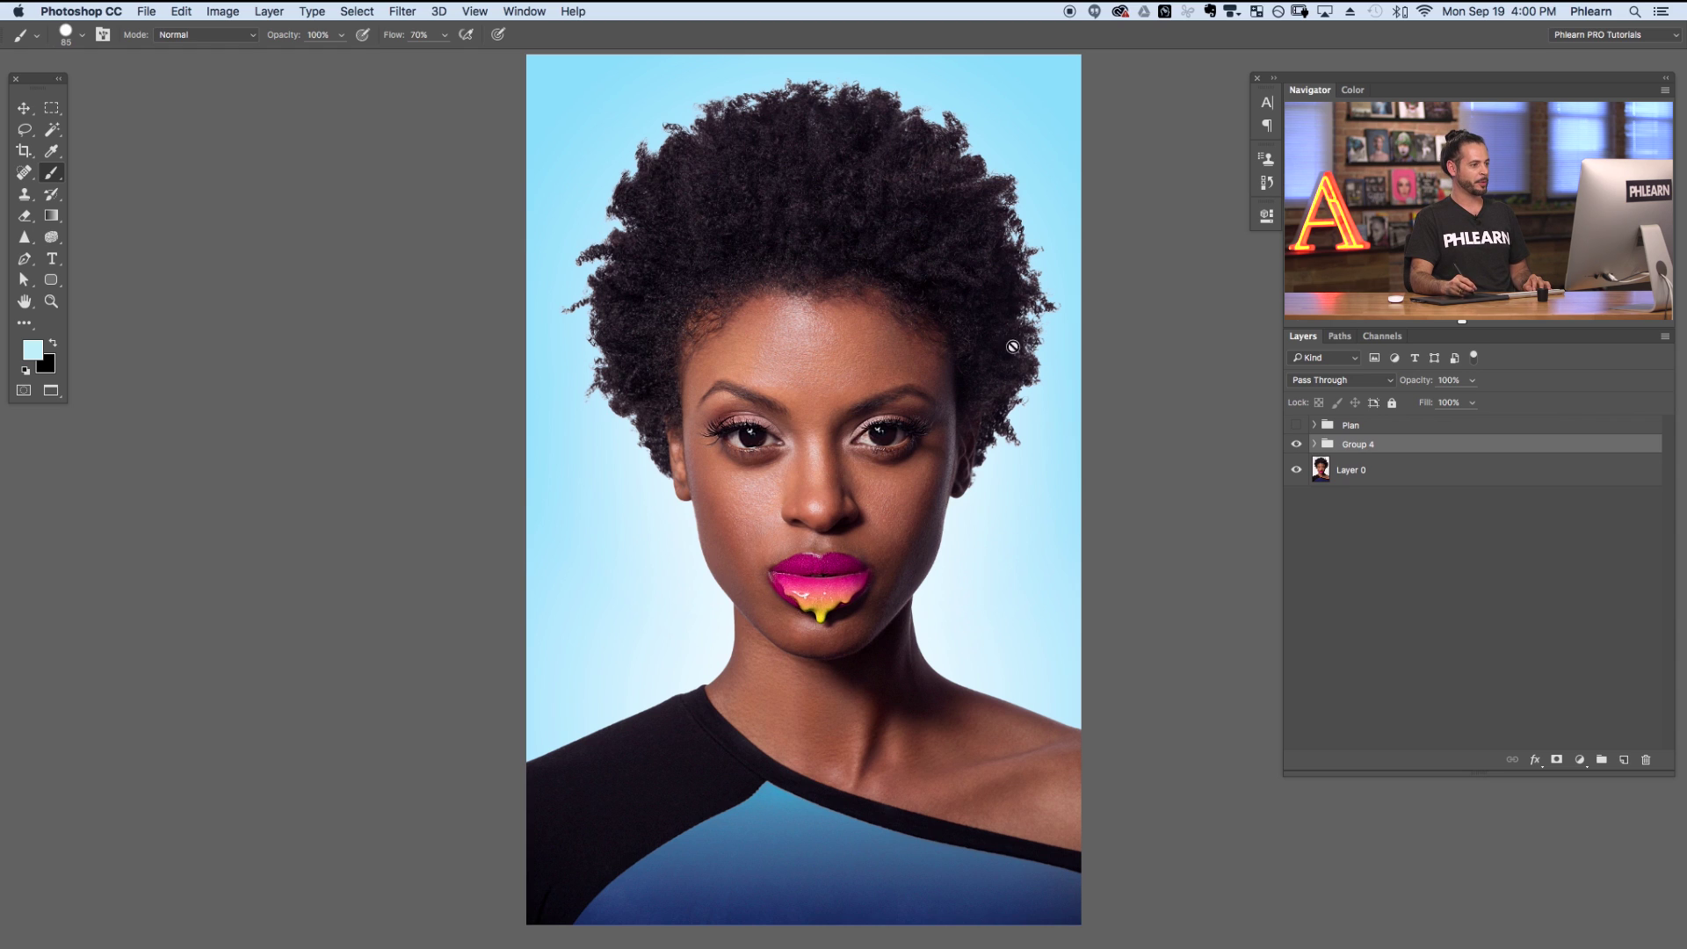
Look through the folders inside Group 4 and hide and show the group to compare the retouched portrait with the original
left_click(1313, 444)
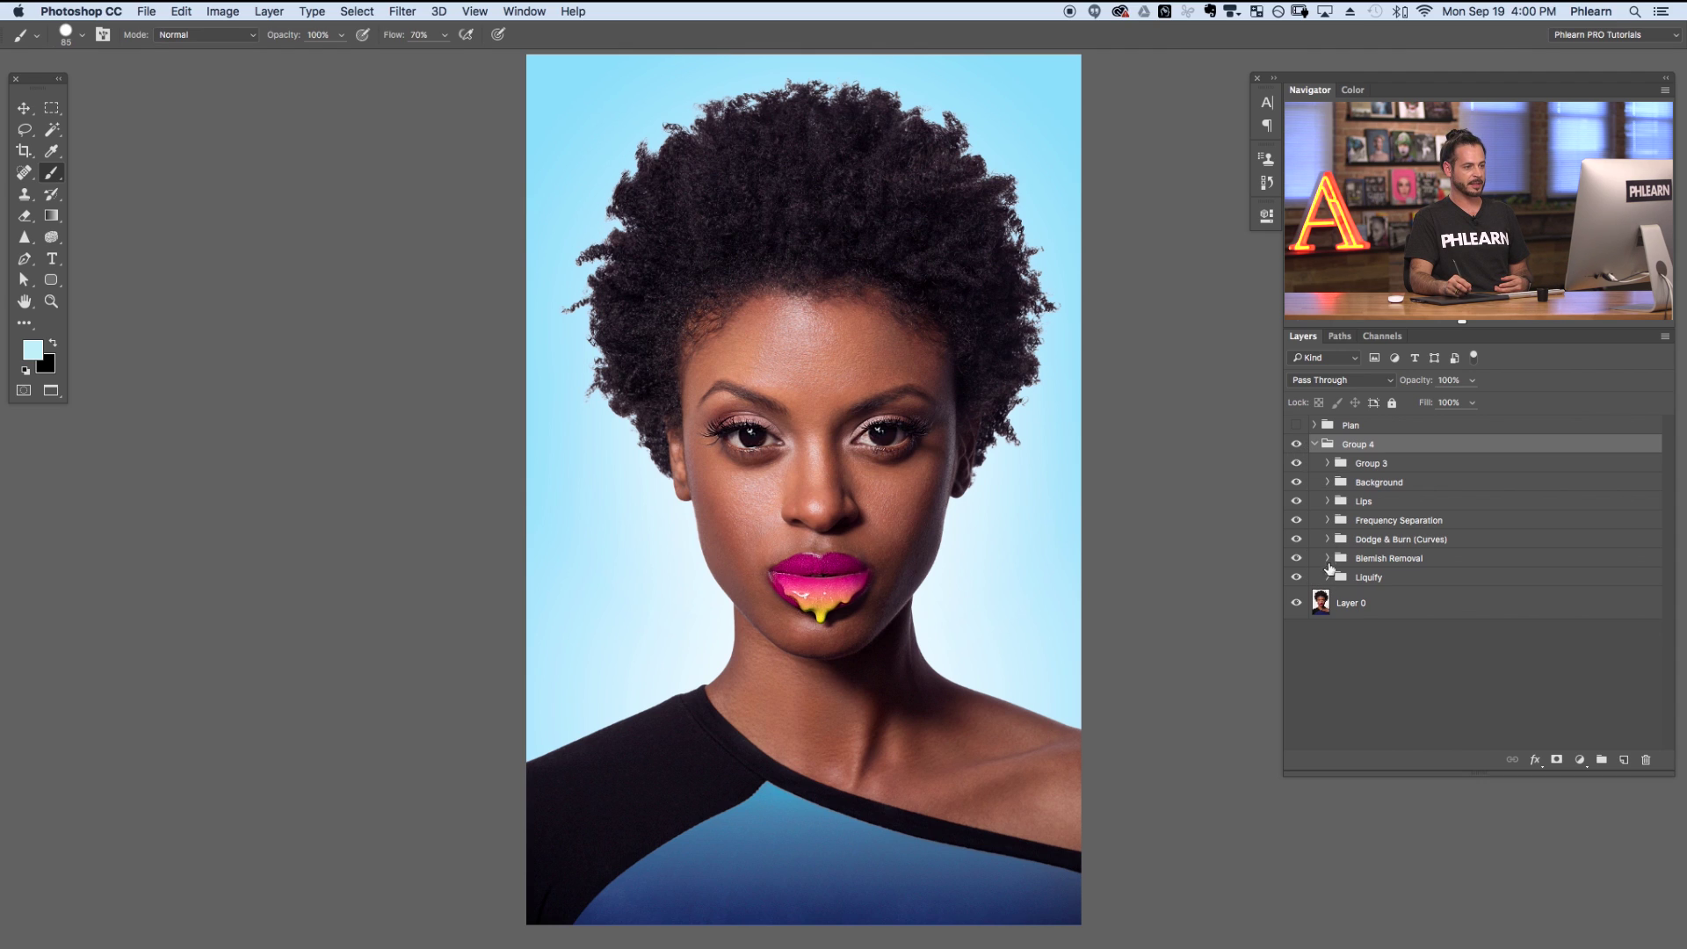
left_click(1314, 445)
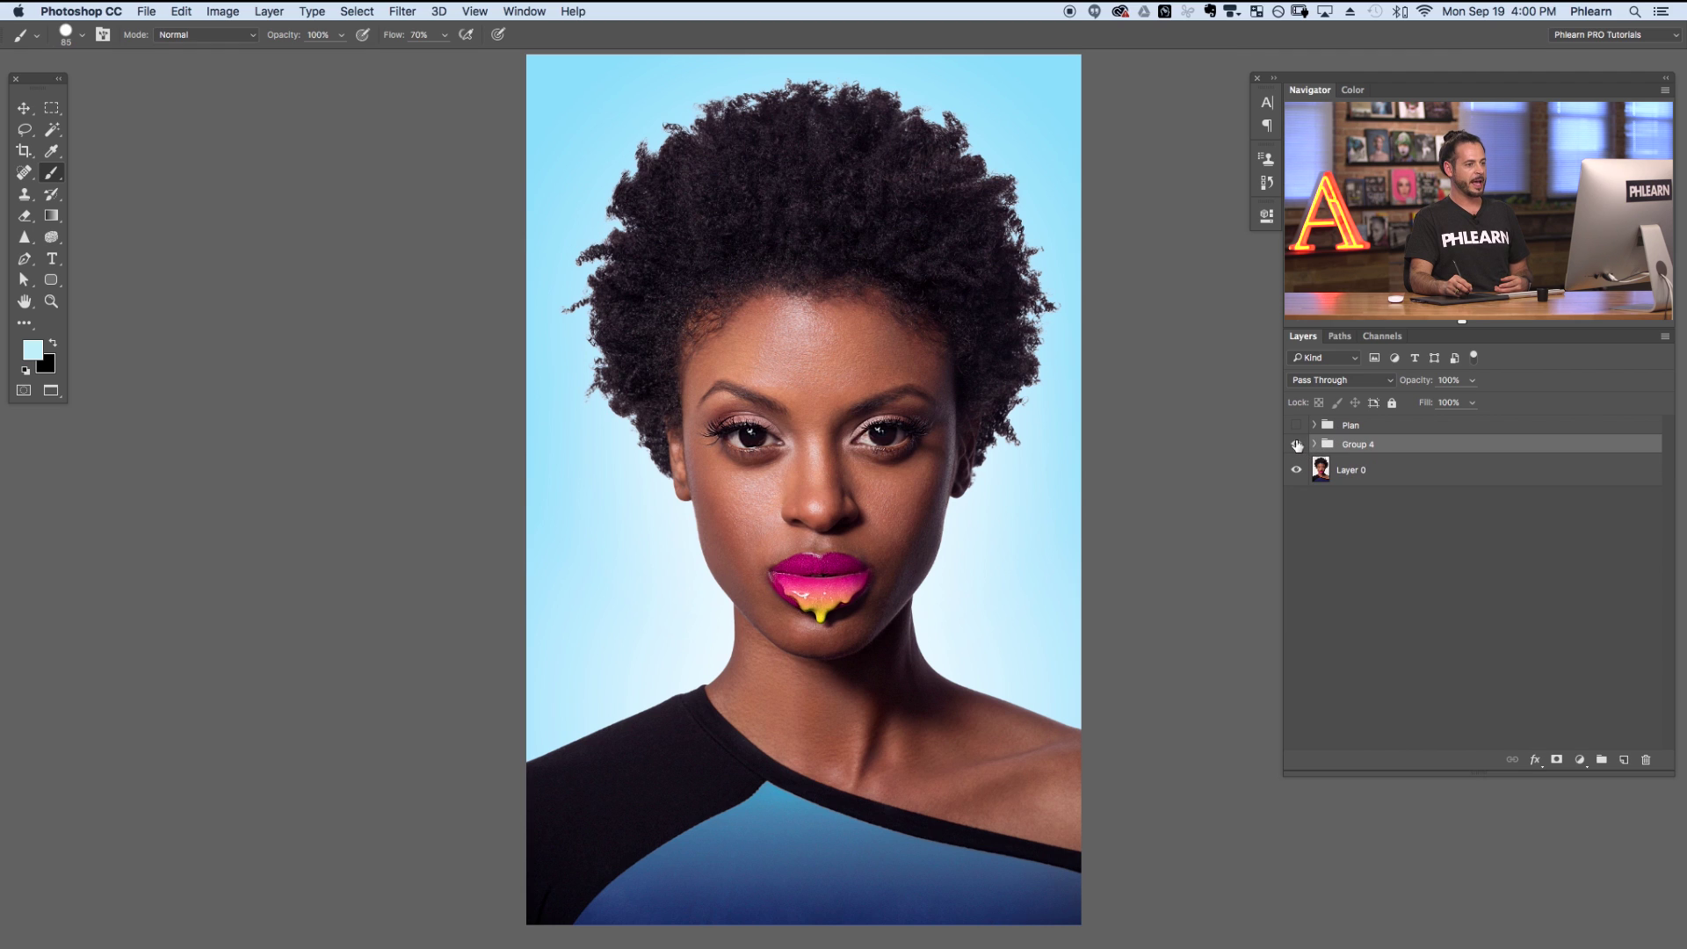
left_click(1296, 446)
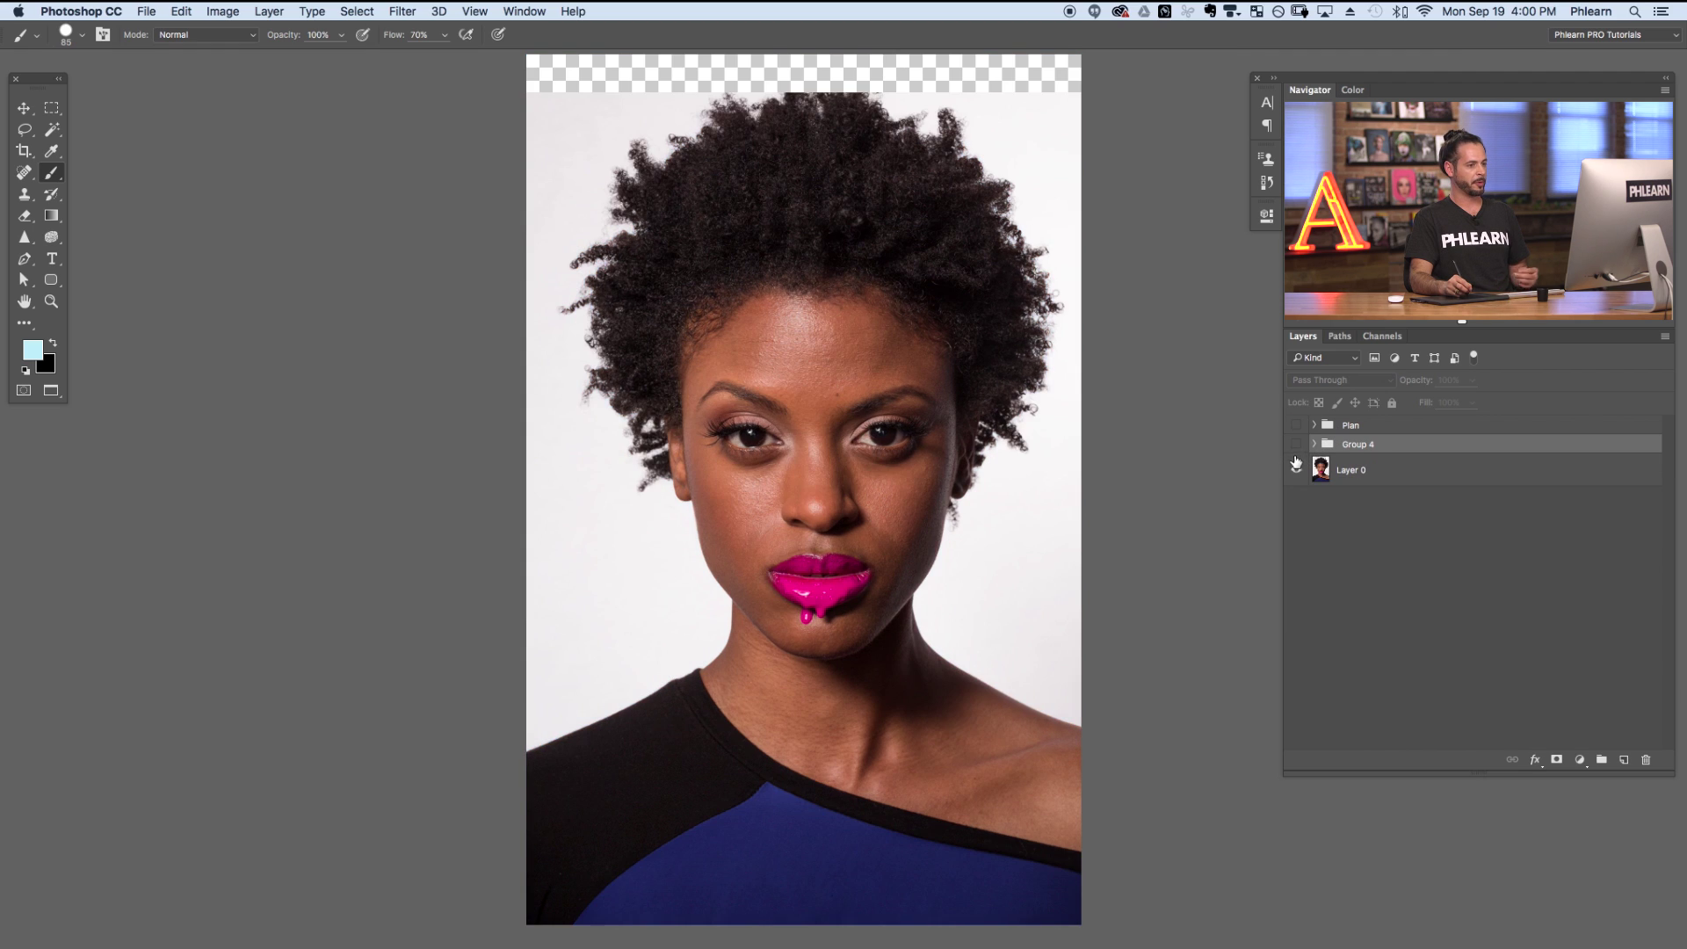
left_click(1380, 479)
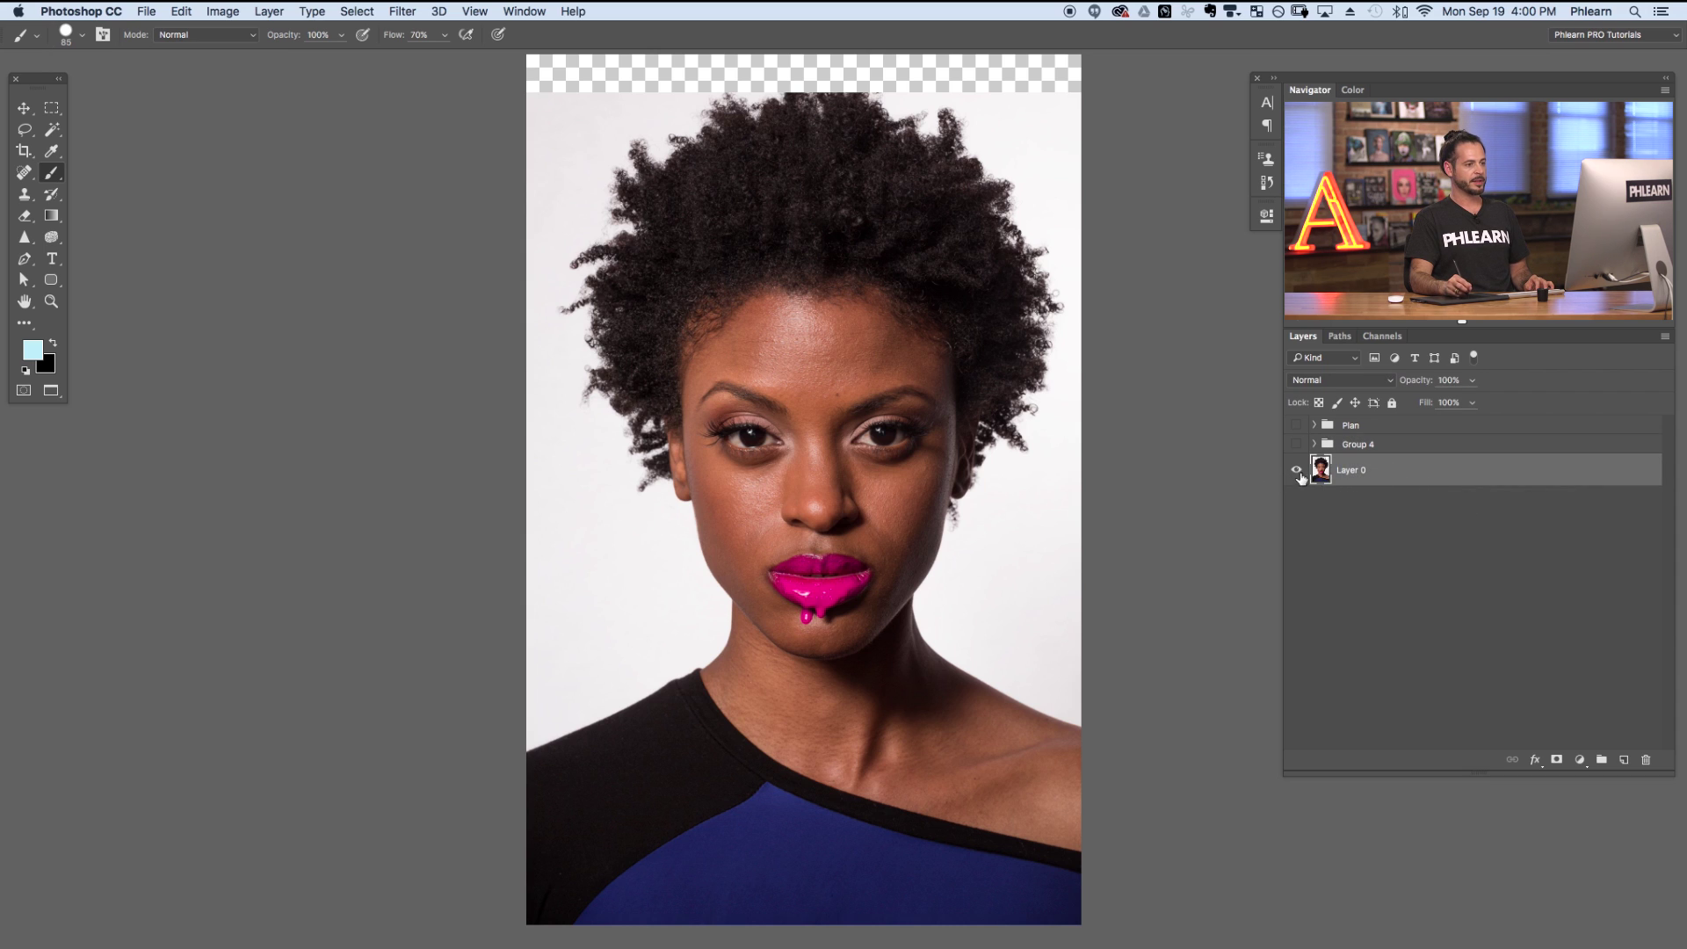
left_click(1296, 444)
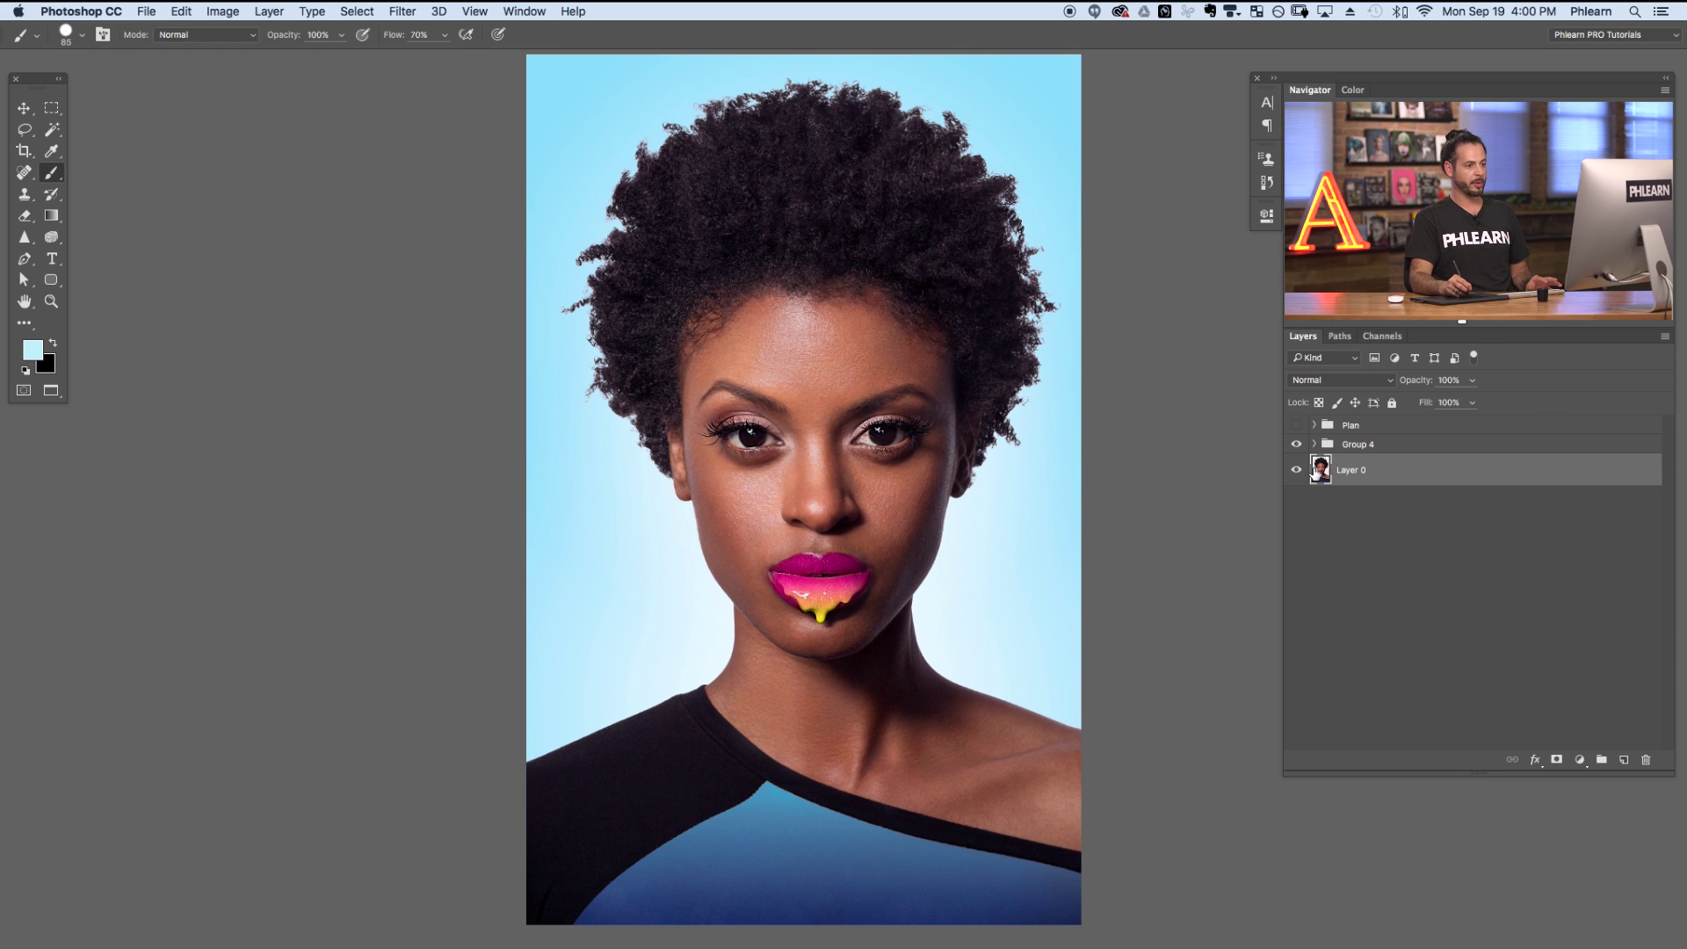
Add a new layer above Group 4 and fill it with the merged image using Apply Image with Normal blending
left_click(1378, 444)
left_click(1623, 759)
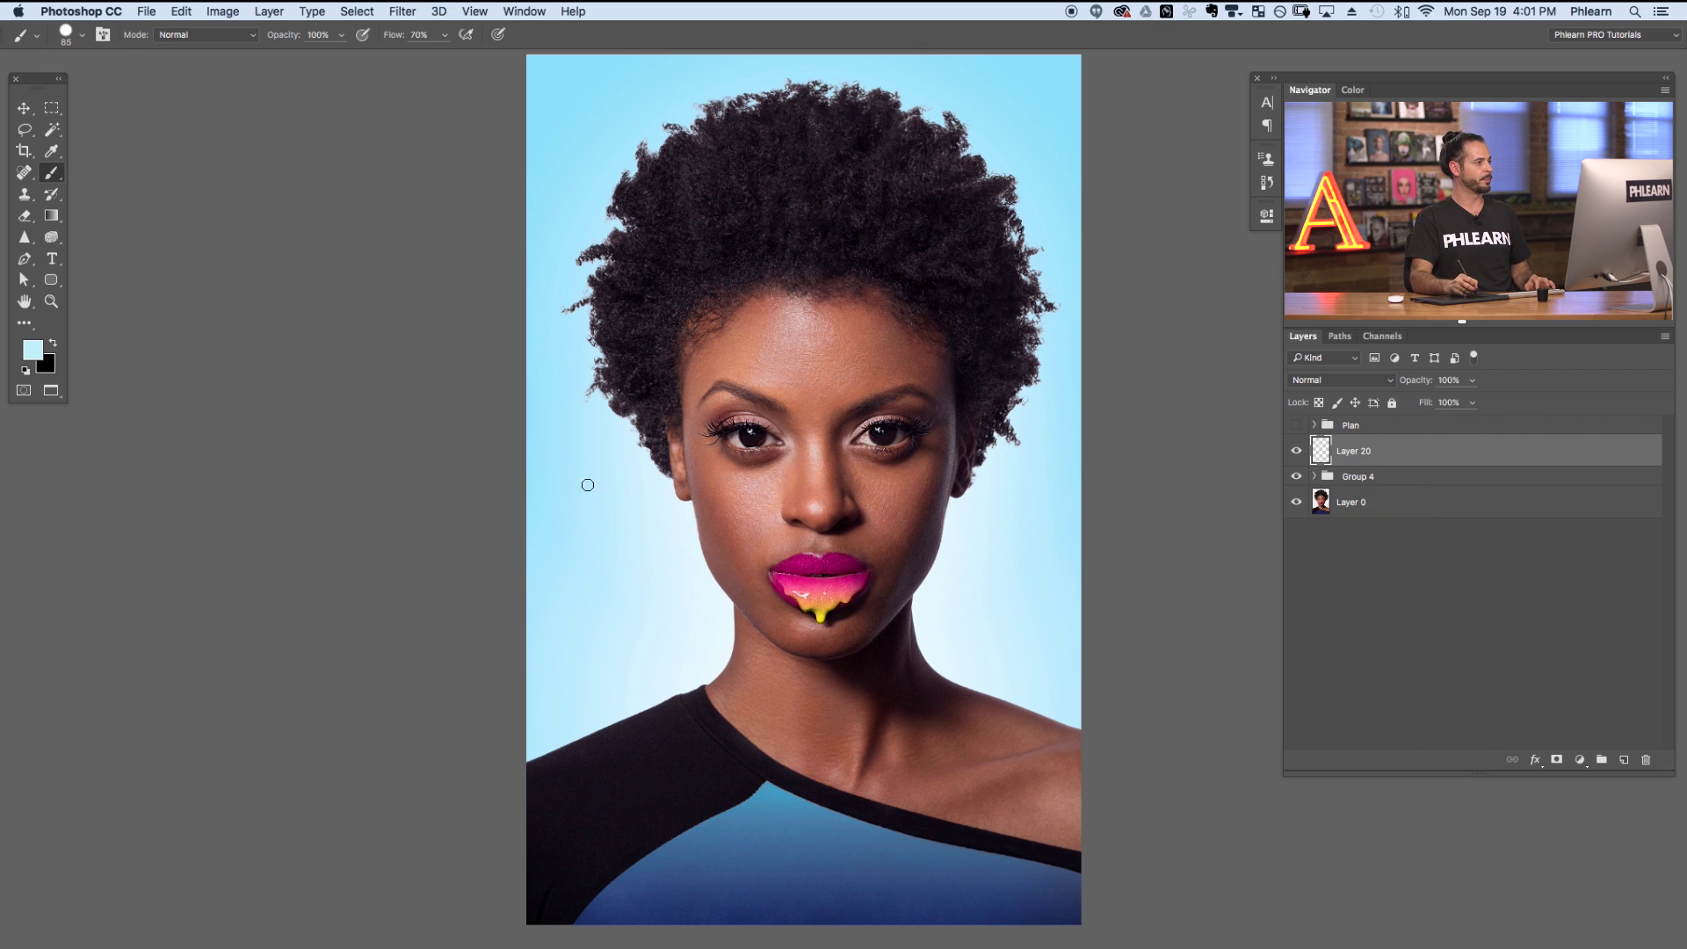
left_click(223, 12)
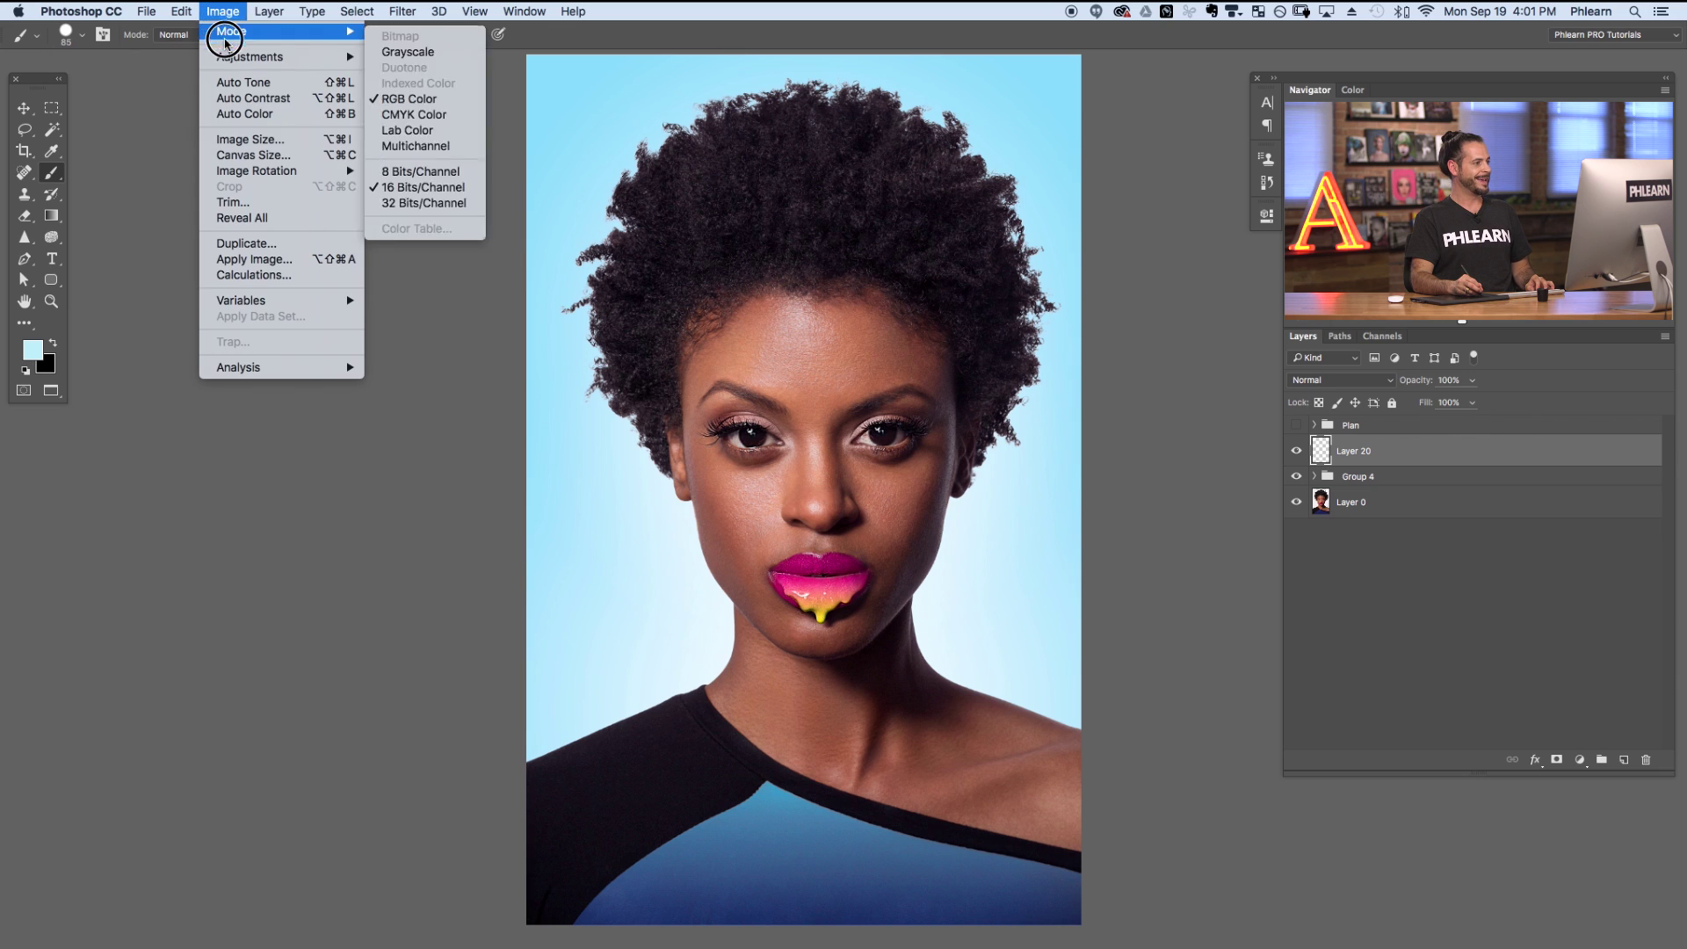
left_click(259, 259)
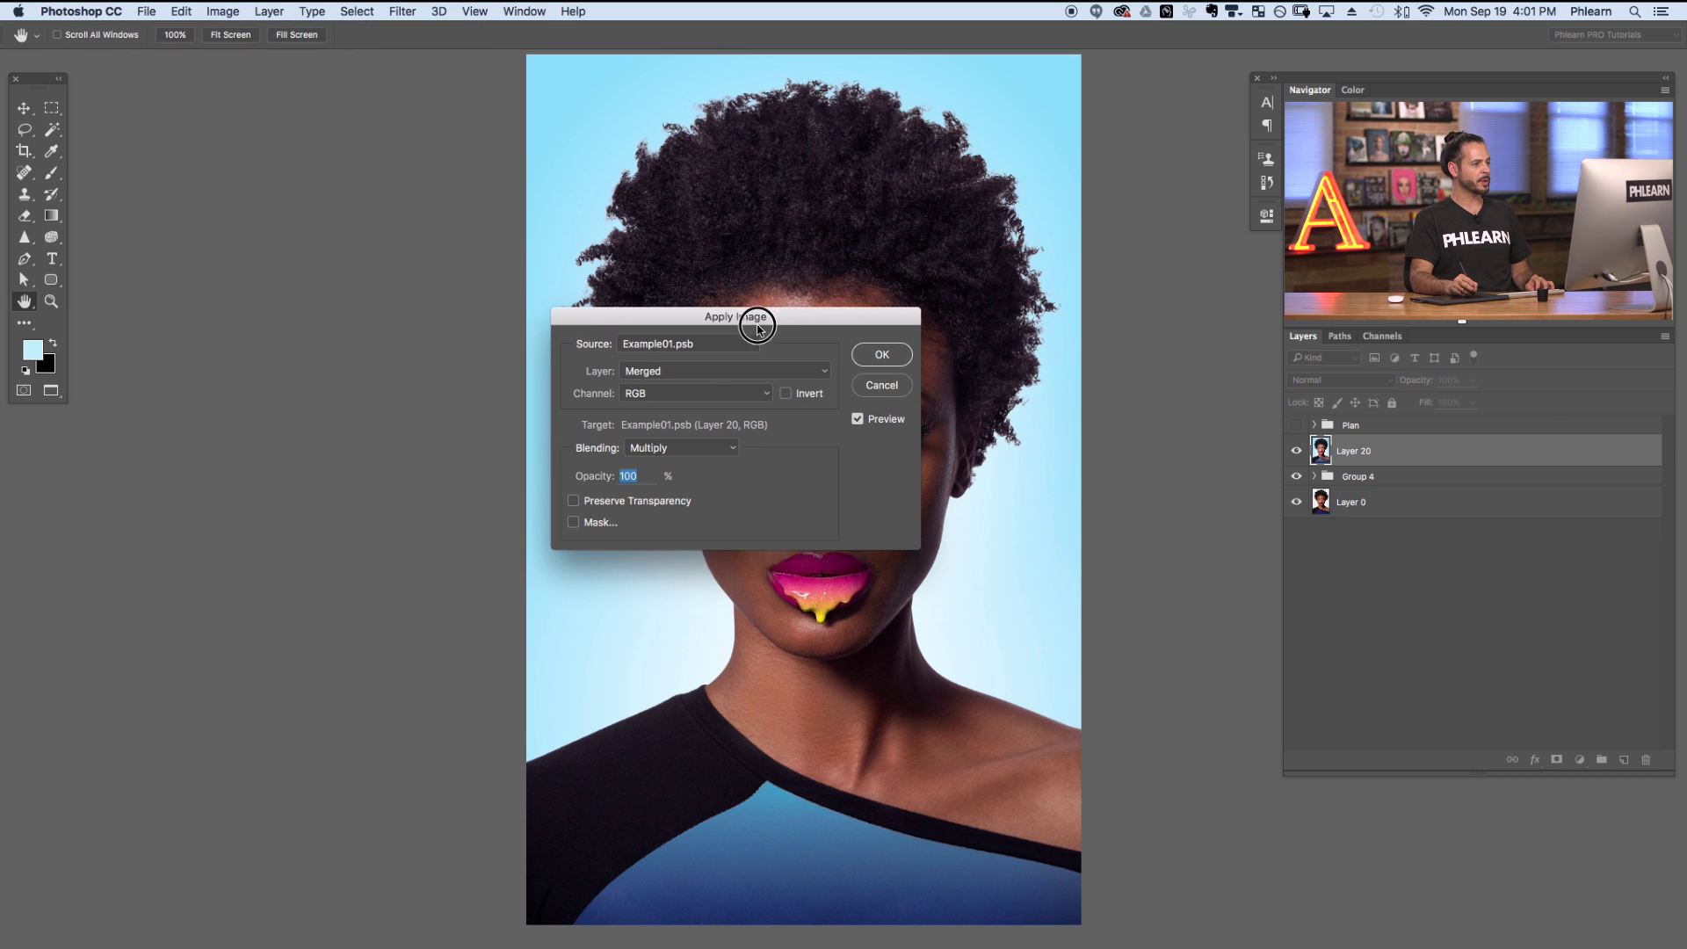
left_click_drag(750, 316, 469, 370)
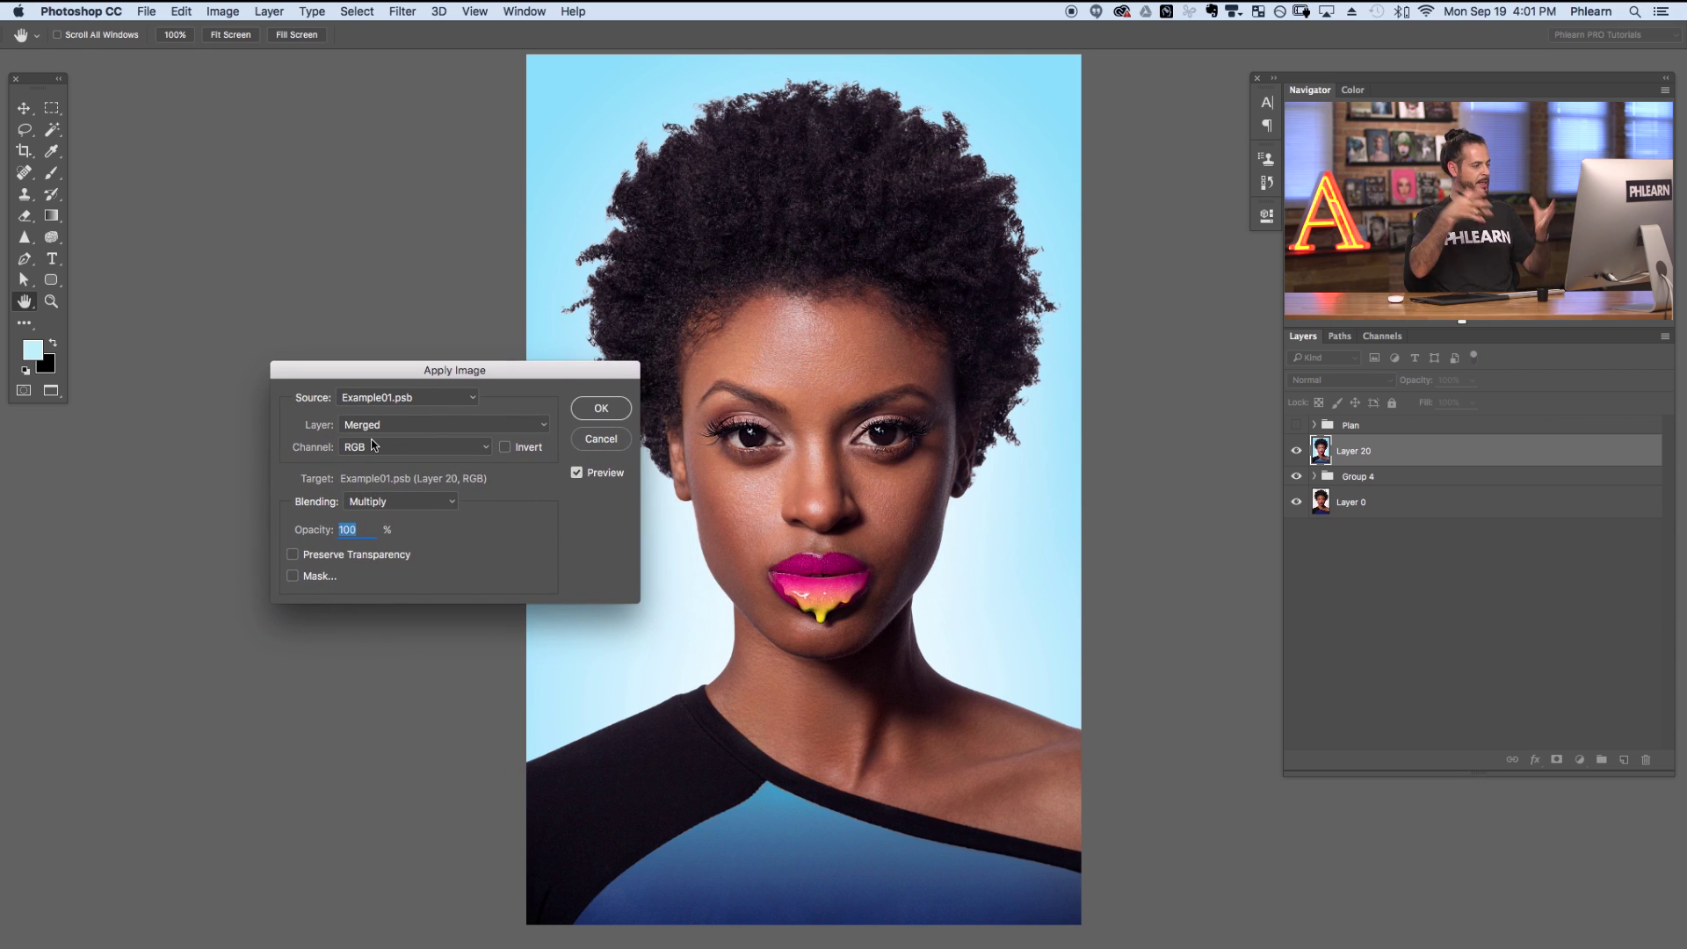
left_click(419, 502)
left_click(369, 462)
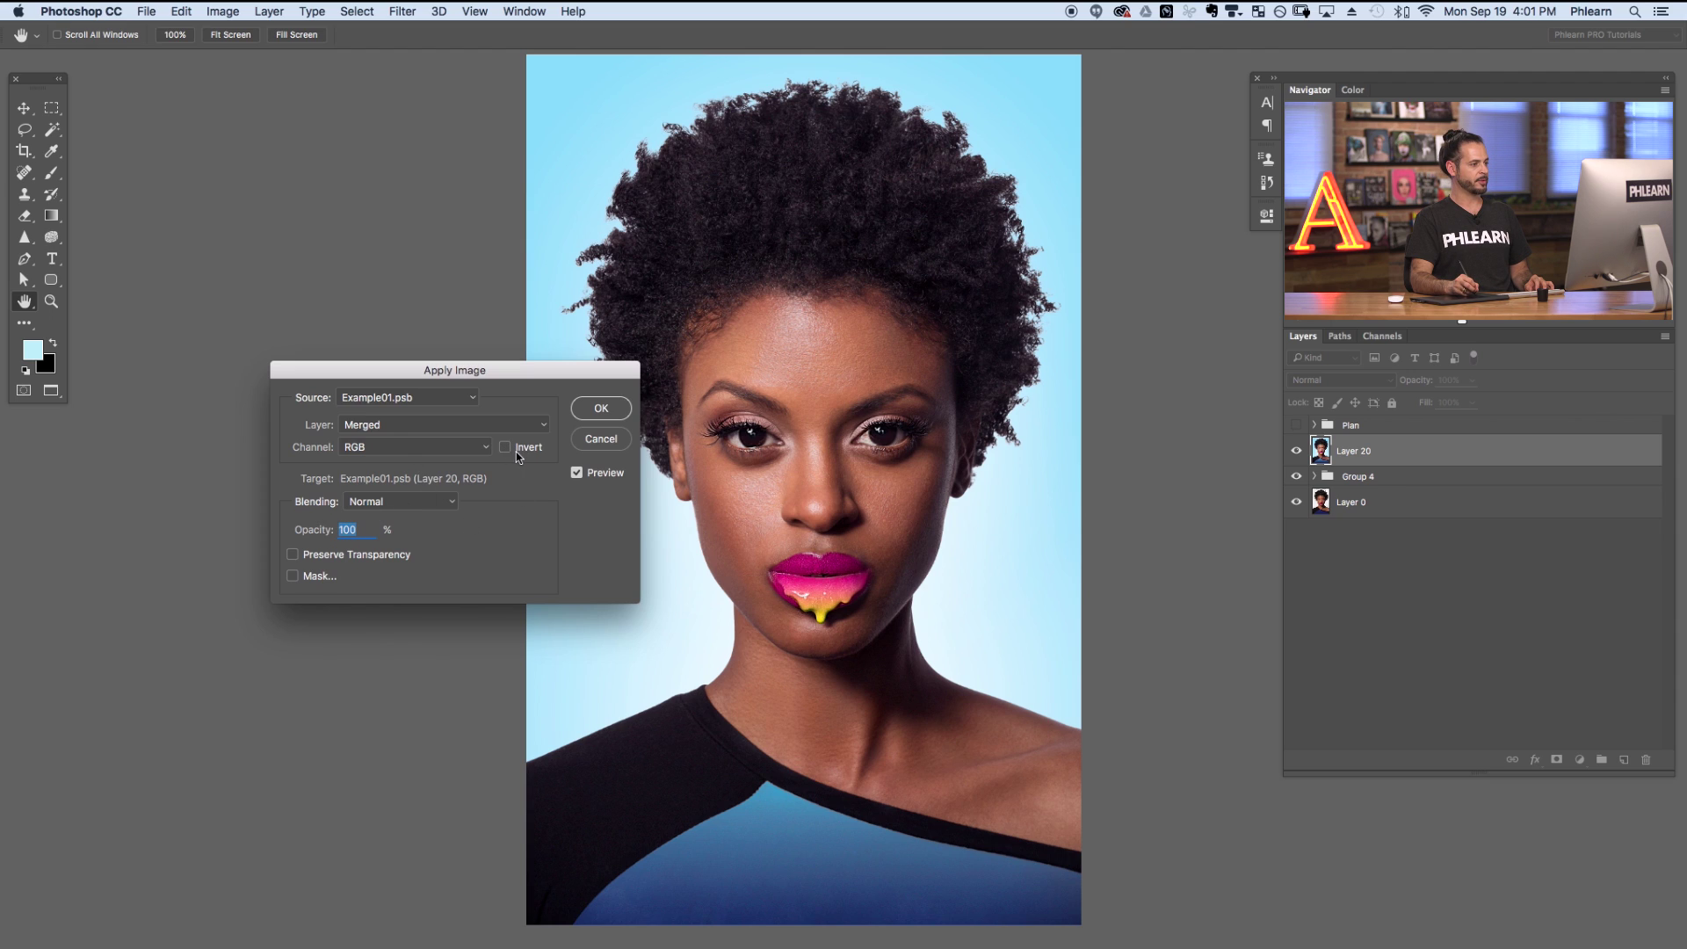
left_click(615, 413)
key("b")
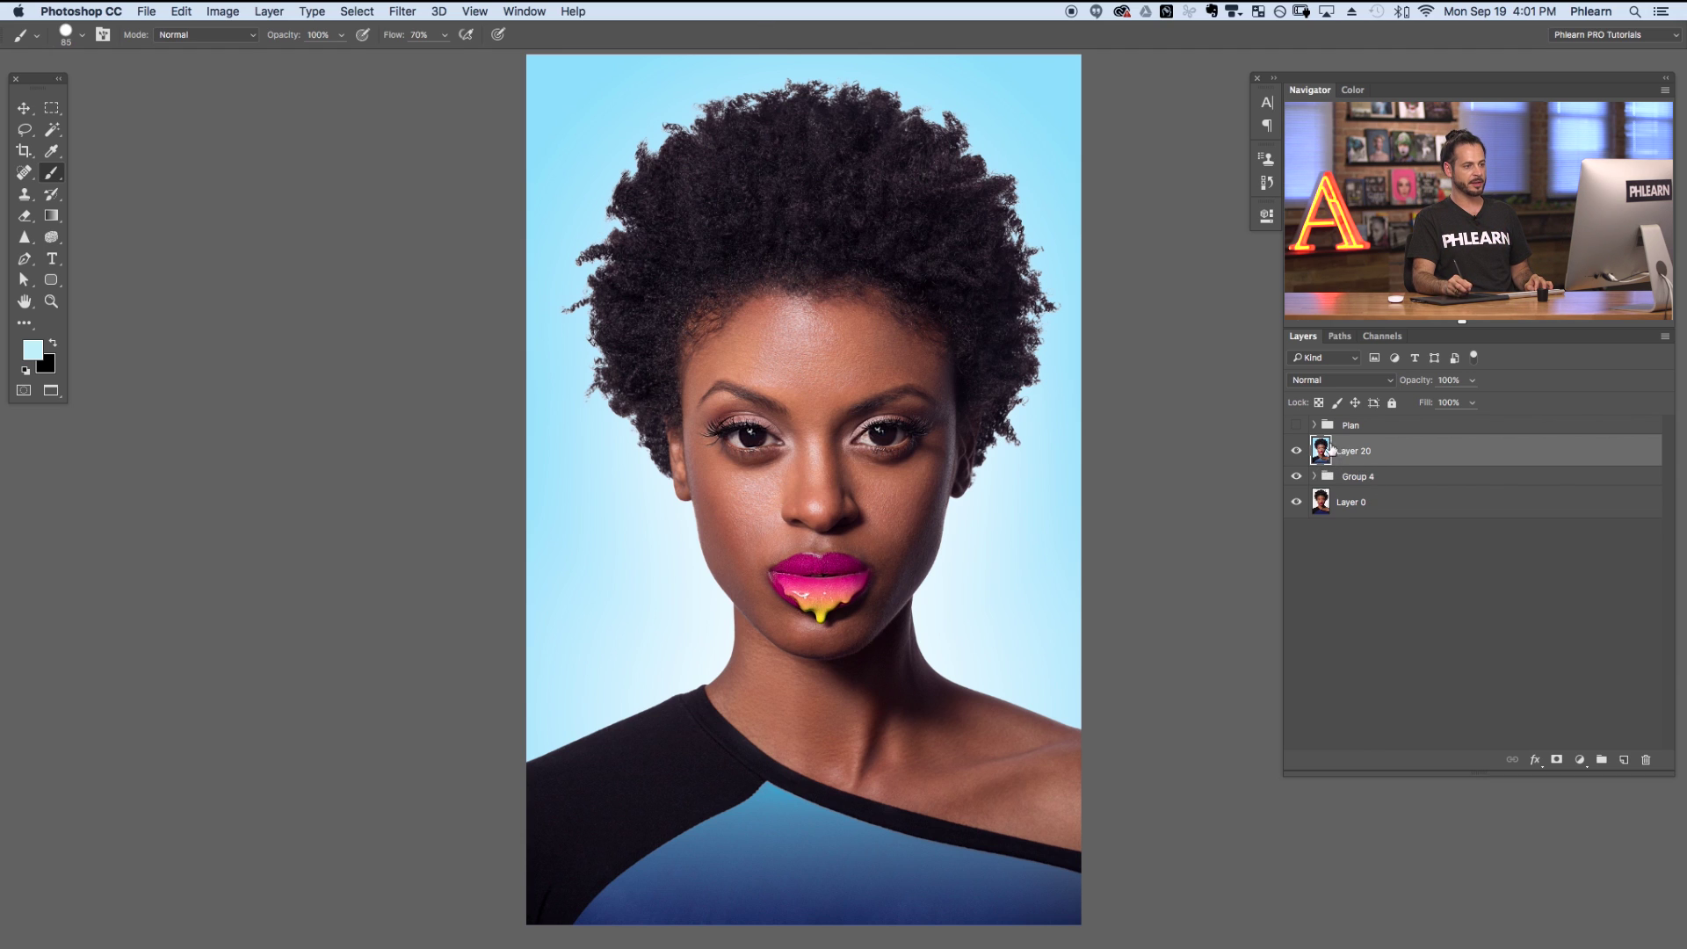
left_click(24, 108)
left_click_drag(736, 332, 516, 387)
key("ctrl+z")
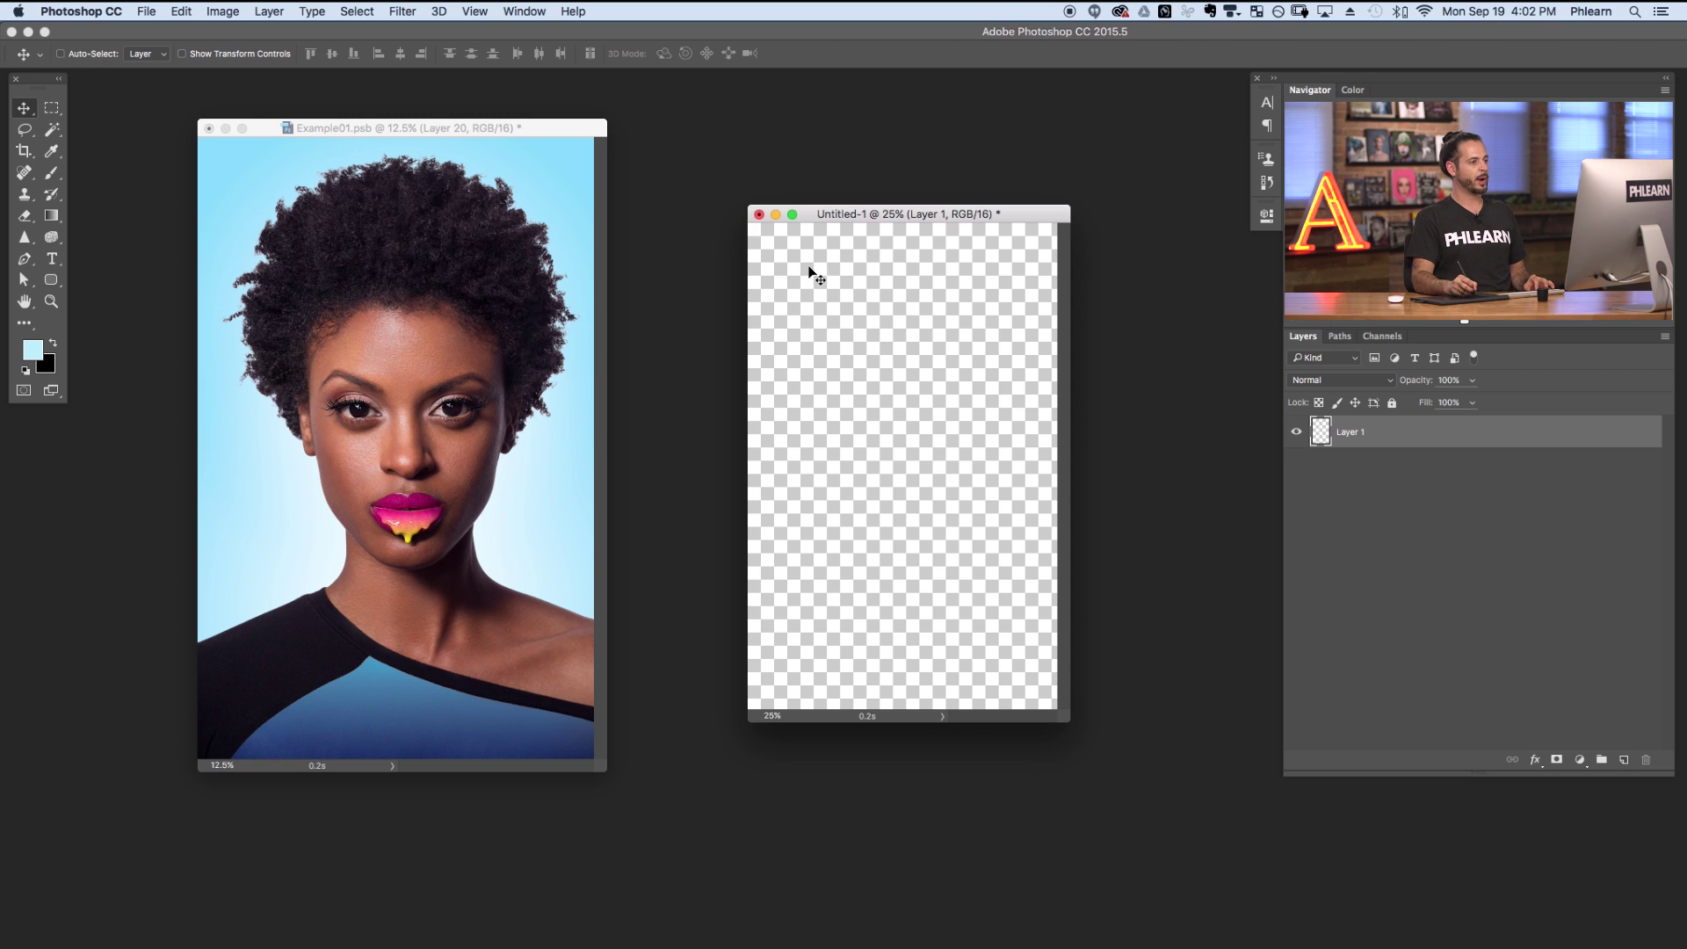
Check the pixel dimensions of the blank Untitled-1 document
left_click_drag(884, 214, 884, 213)
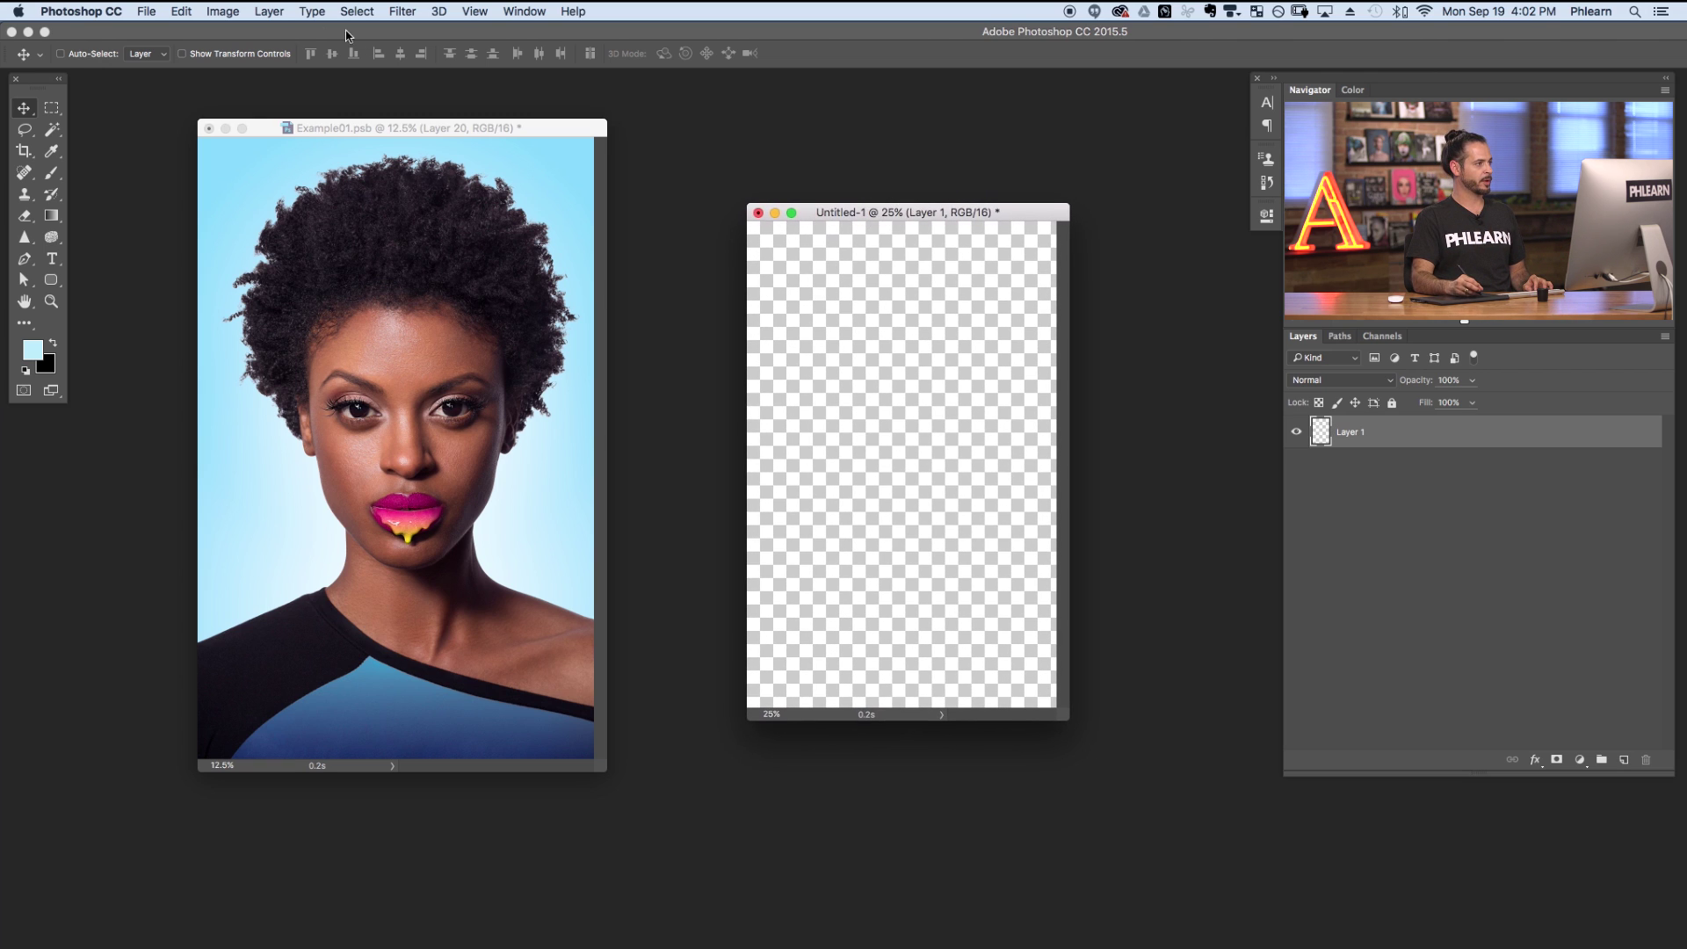
left_click(225, 11)
left_click(255, 137)
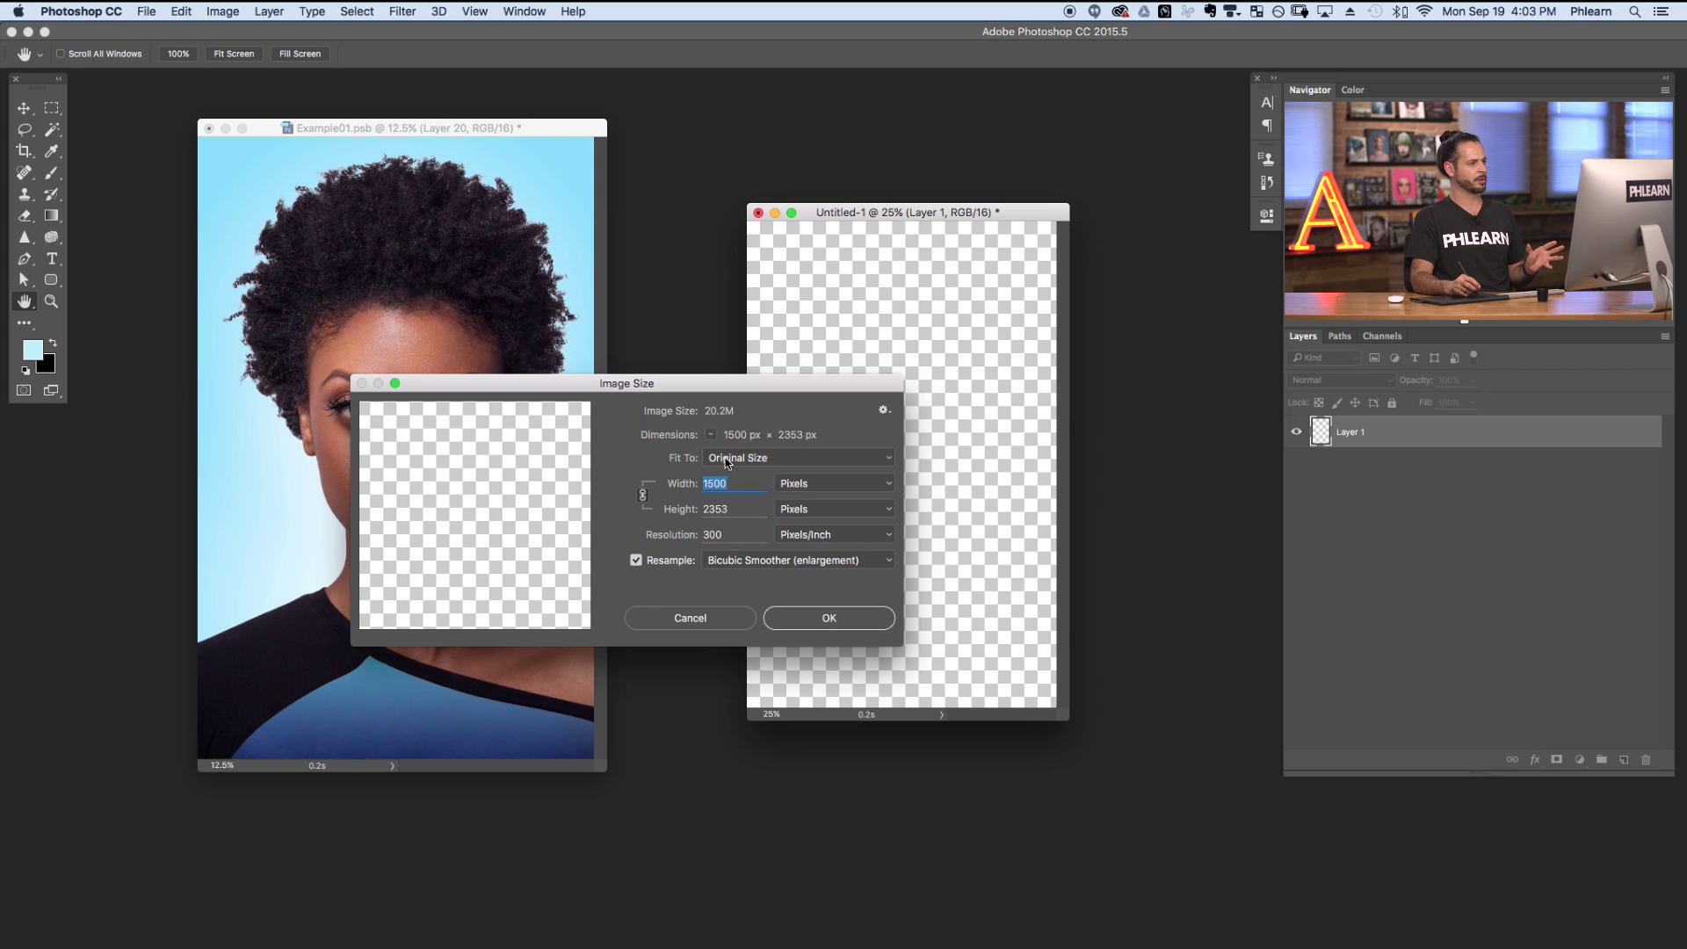
left_click(720, 617)
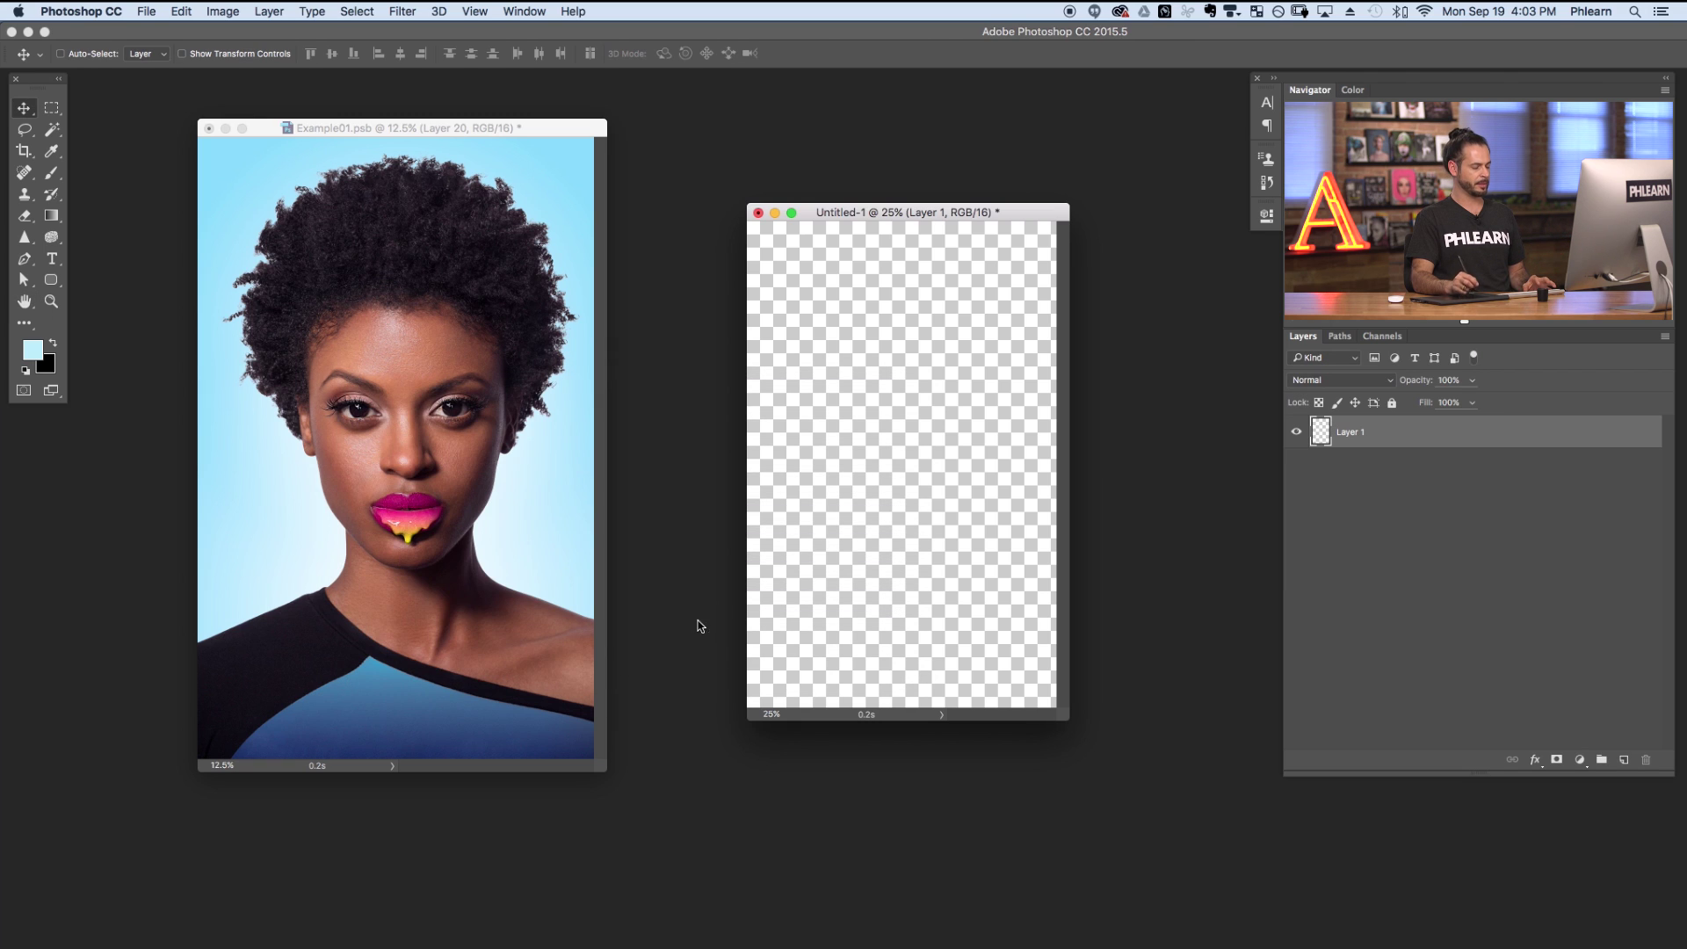
Create a new square document 1500 pixels wide and 1500 pixels high
key("super+n")
key("Tab")
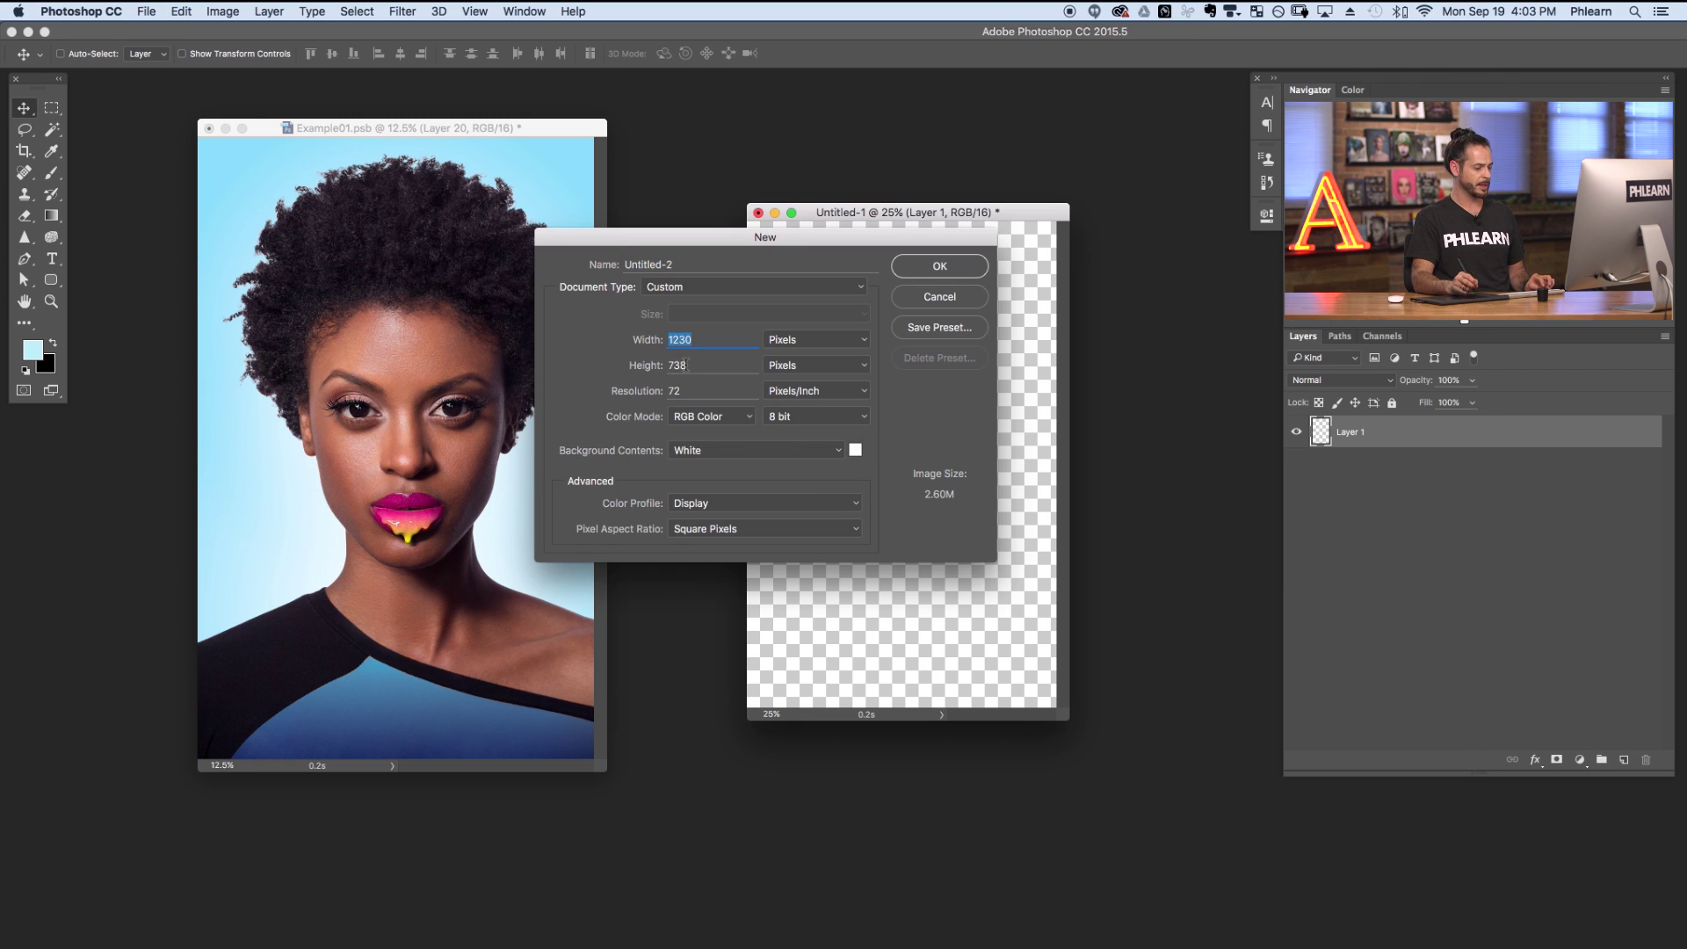
type("1")
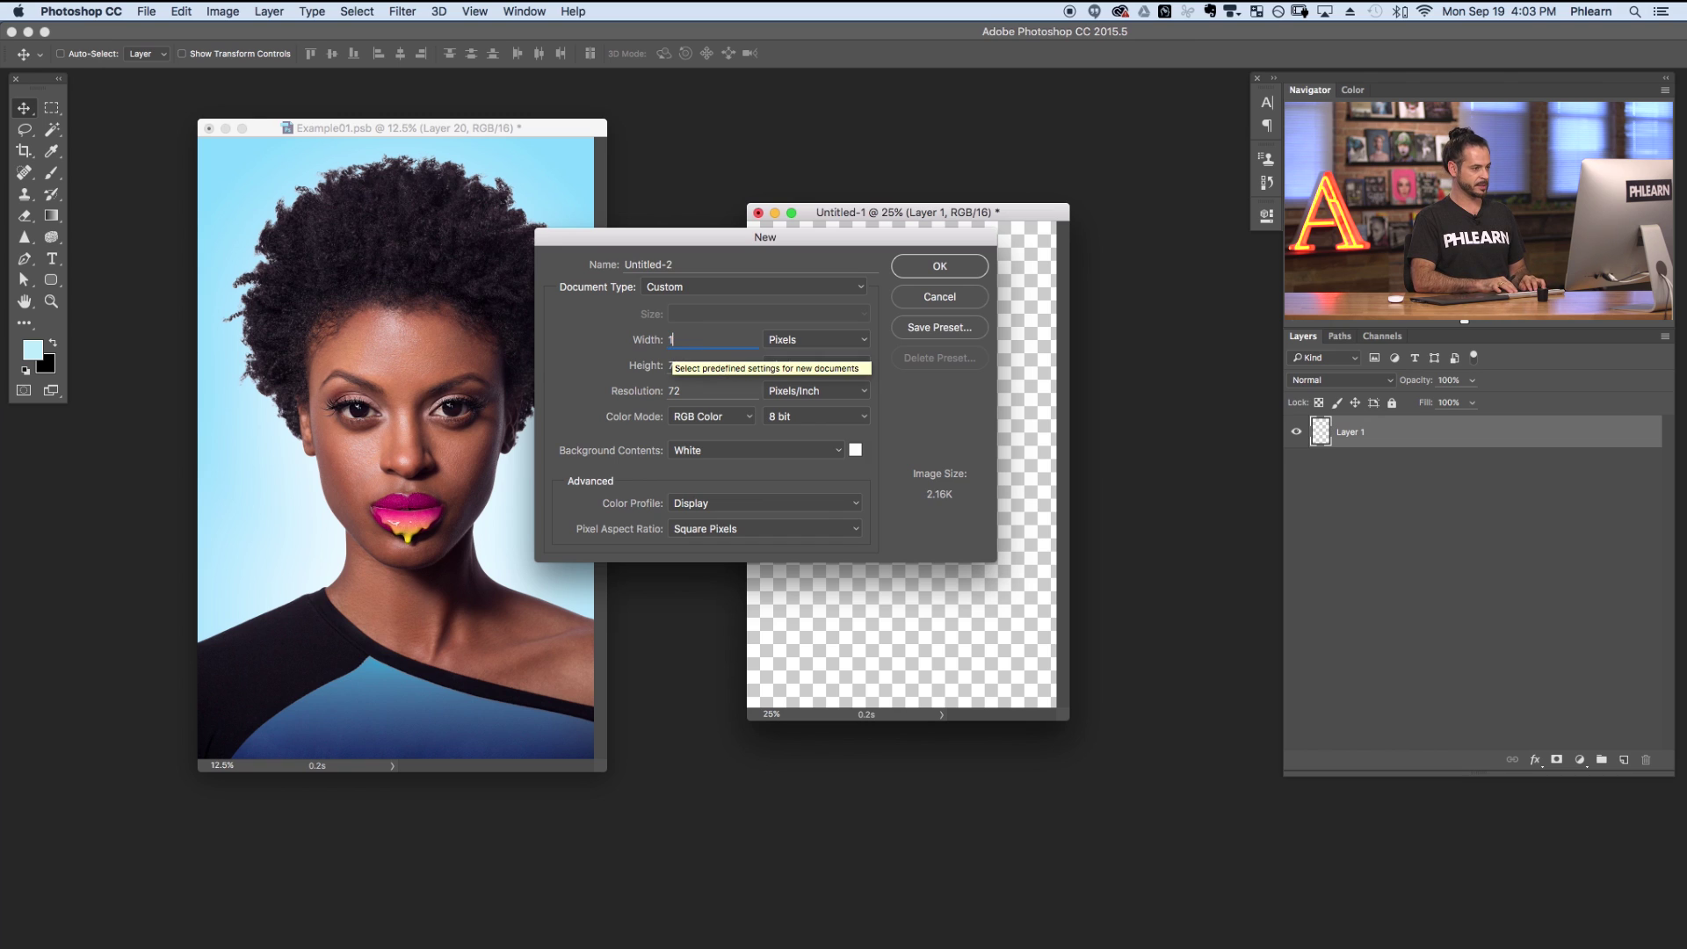
type("500")
key("Tab")
type("1")
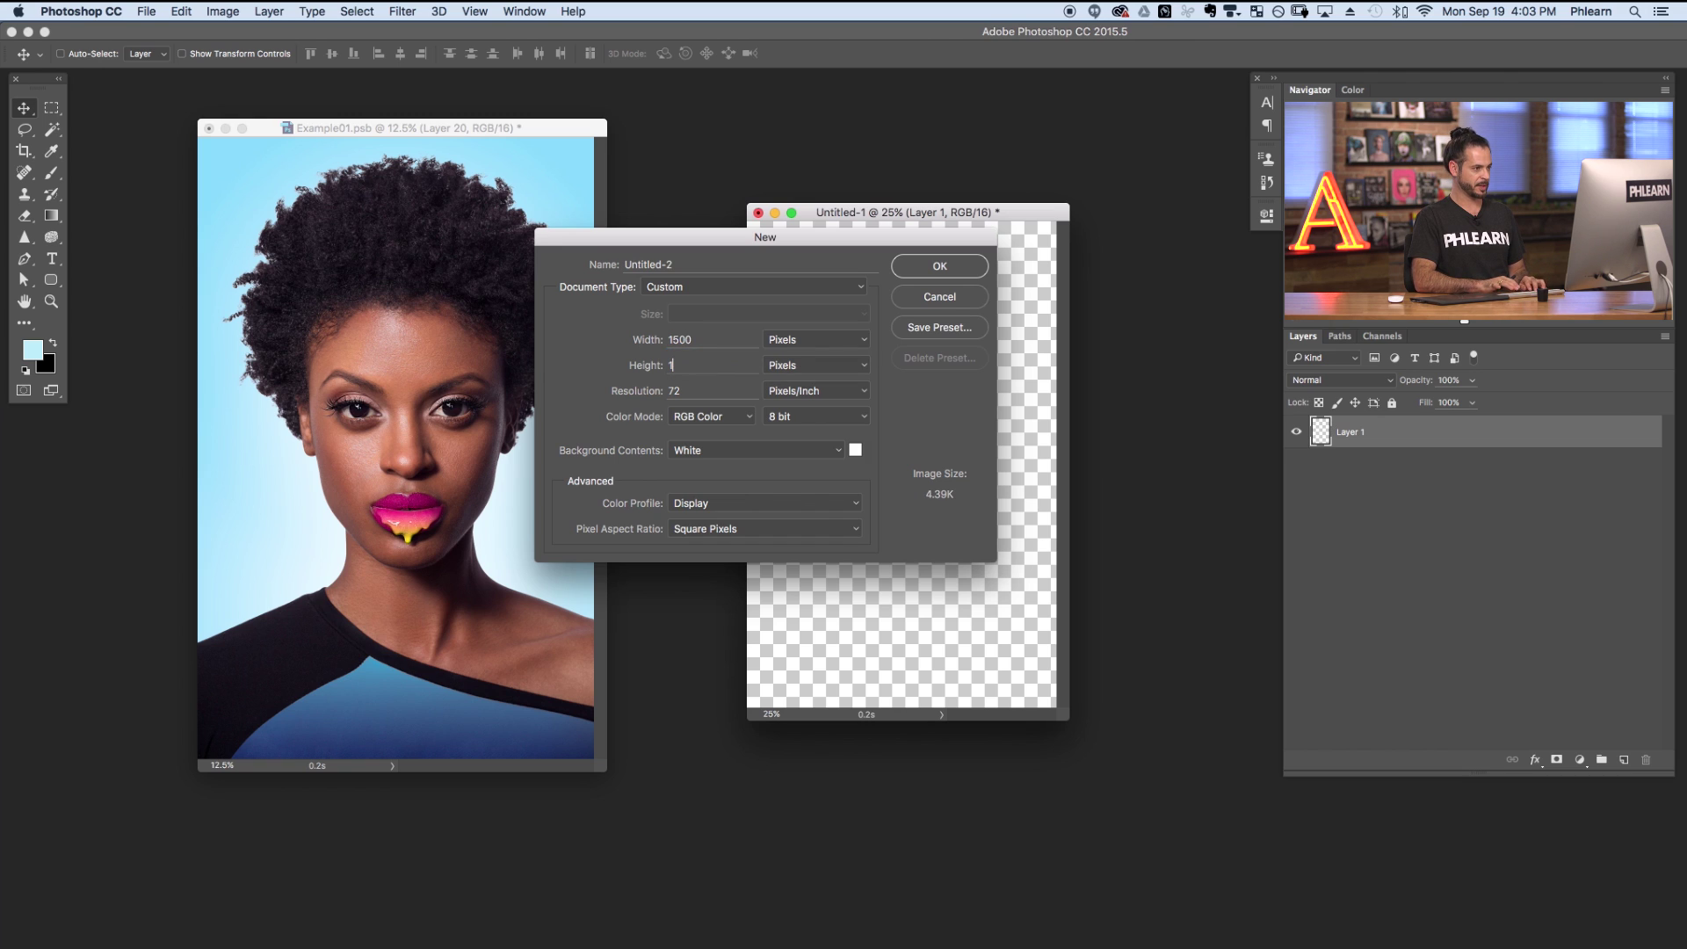
type("500")
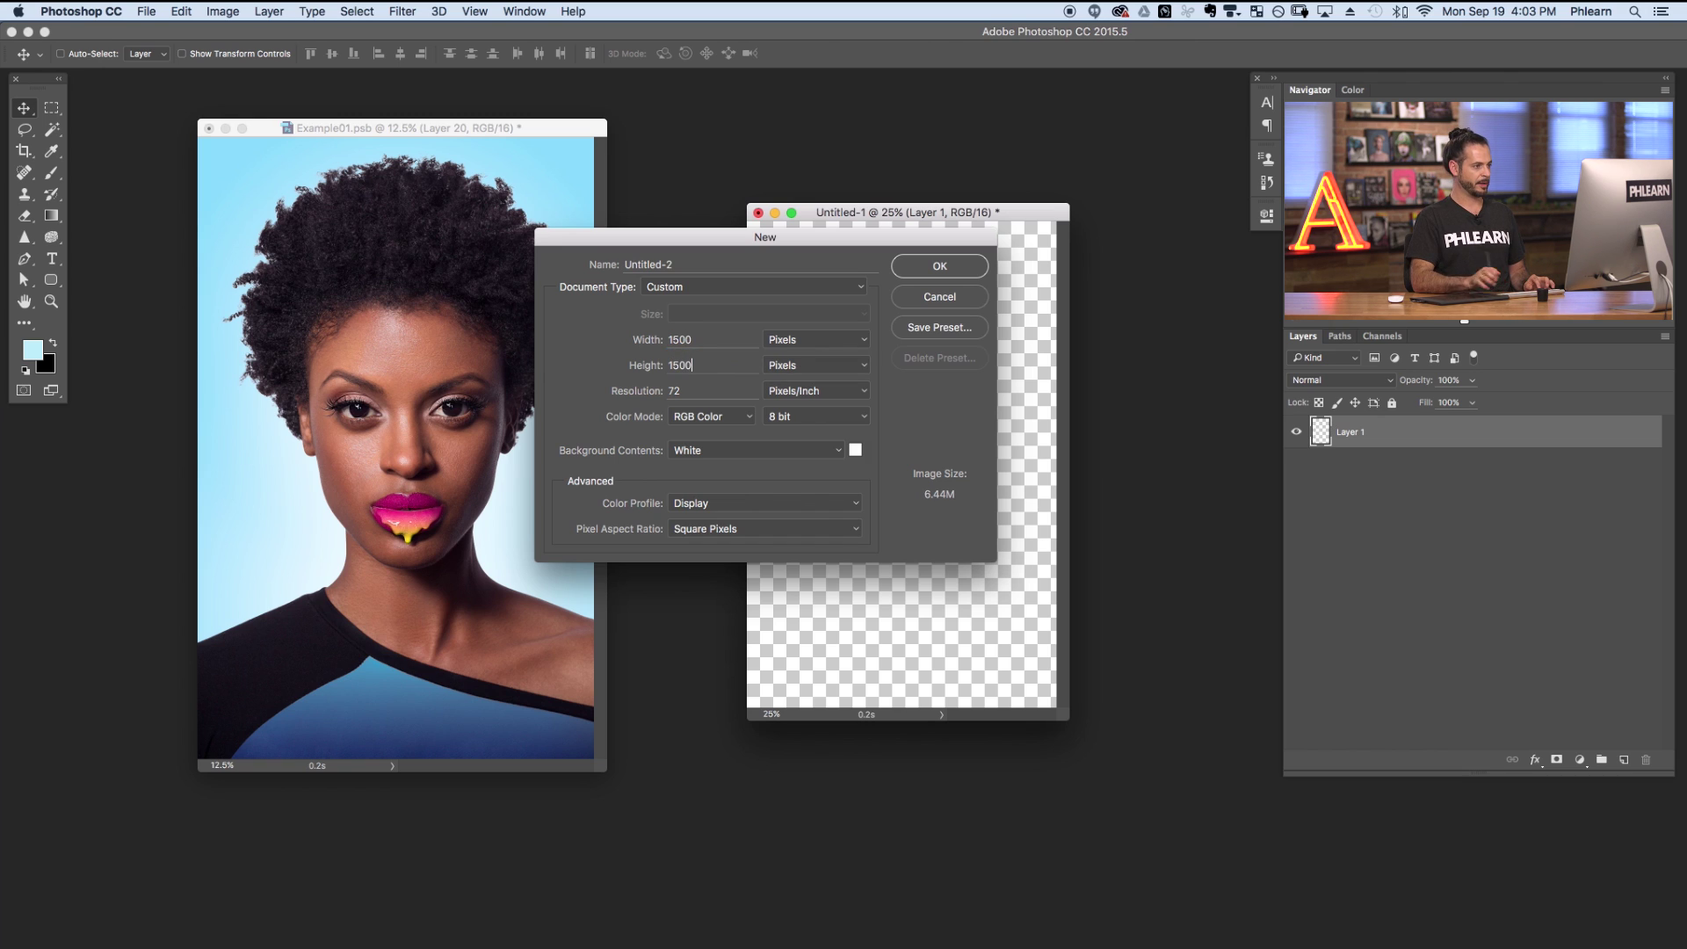
left_click(952, 267)
Arrange the square document beside the blank vertical one to compare their formats, and close the square document
key("super+minus")
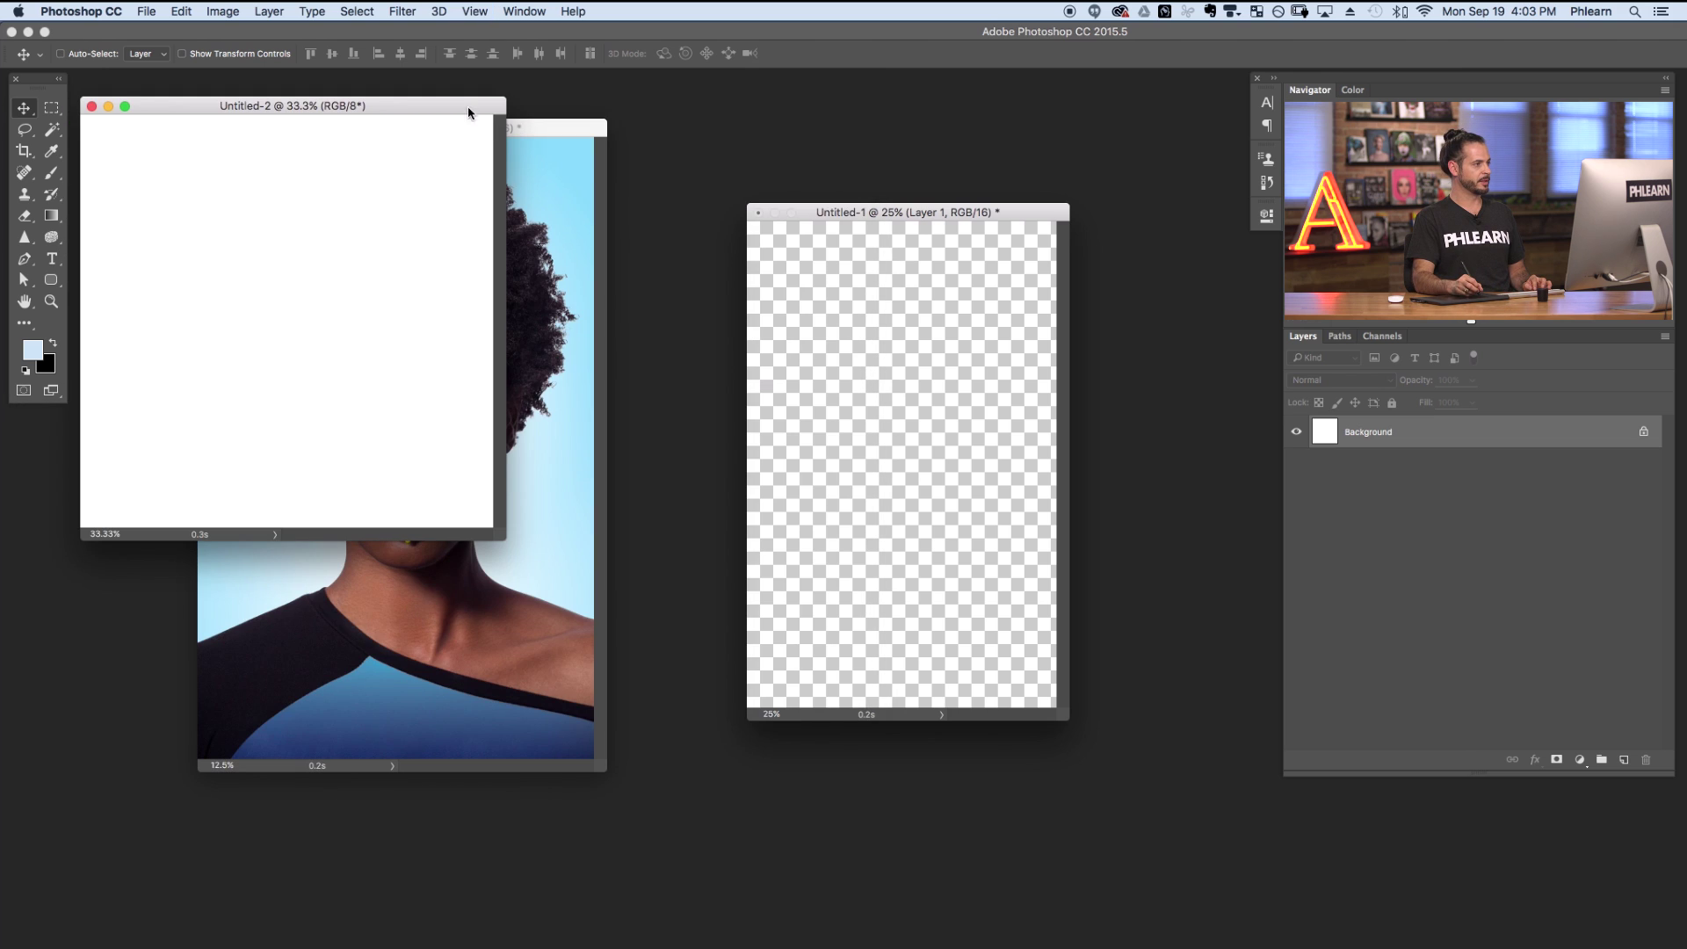
left_click_drag(437, 105, 1145, 443)
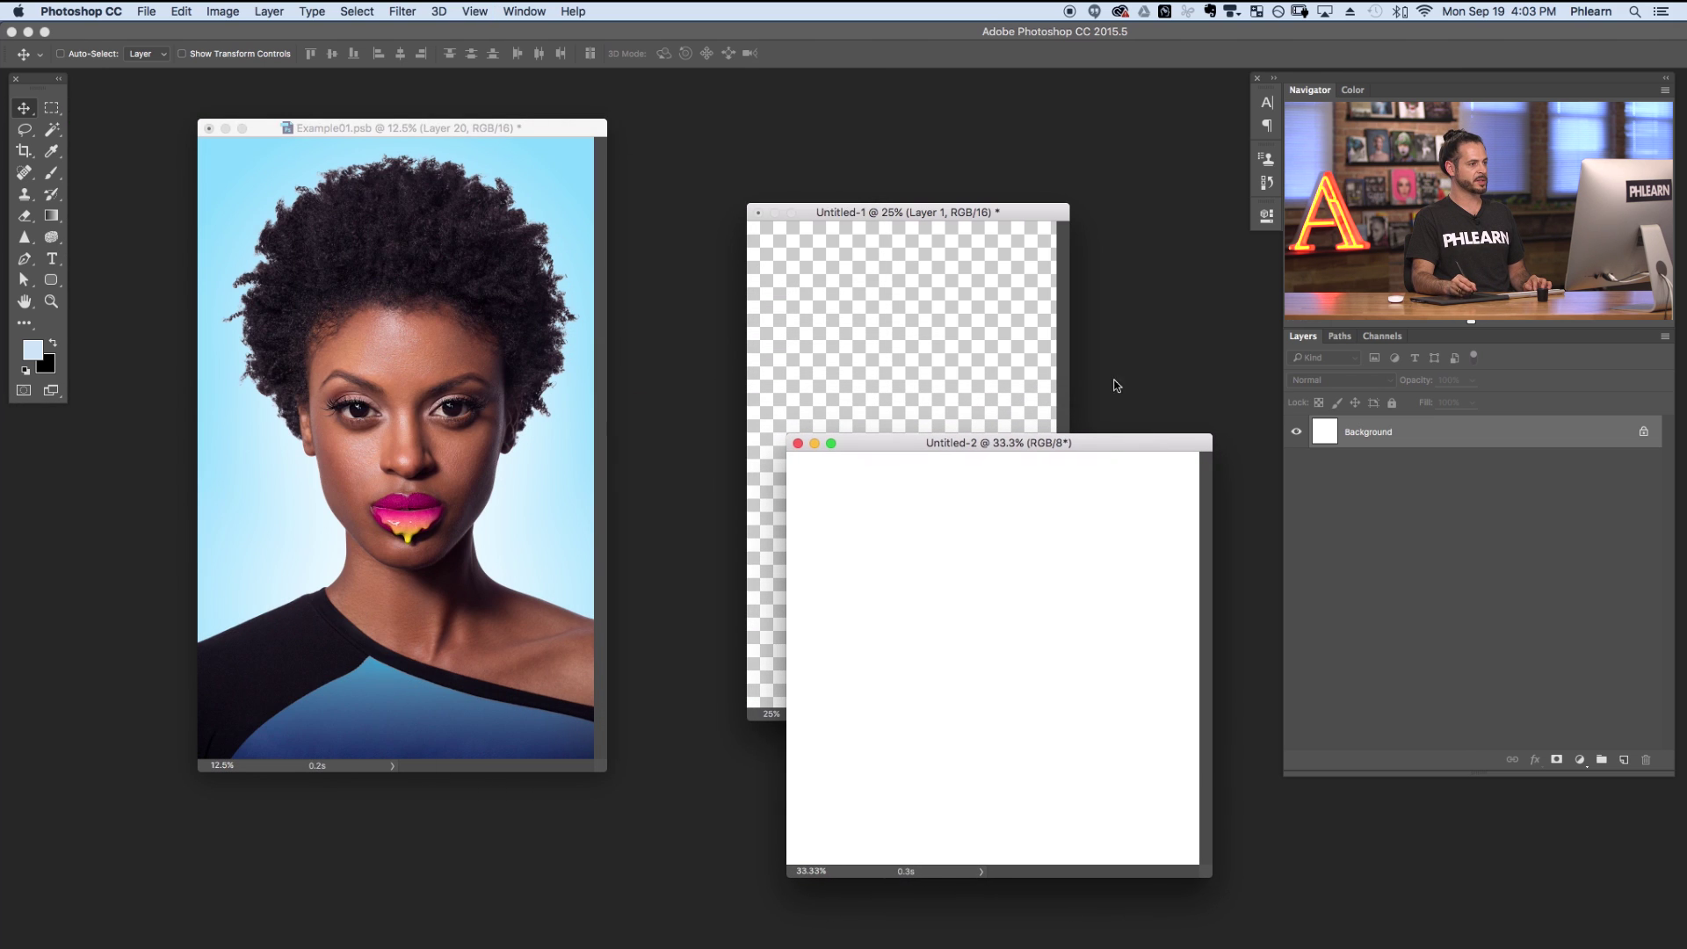
left_click_drag(981, 214, 894, 182)
left_click(1087, 444)
left_click_drag(1086, 444, 1097, 430)
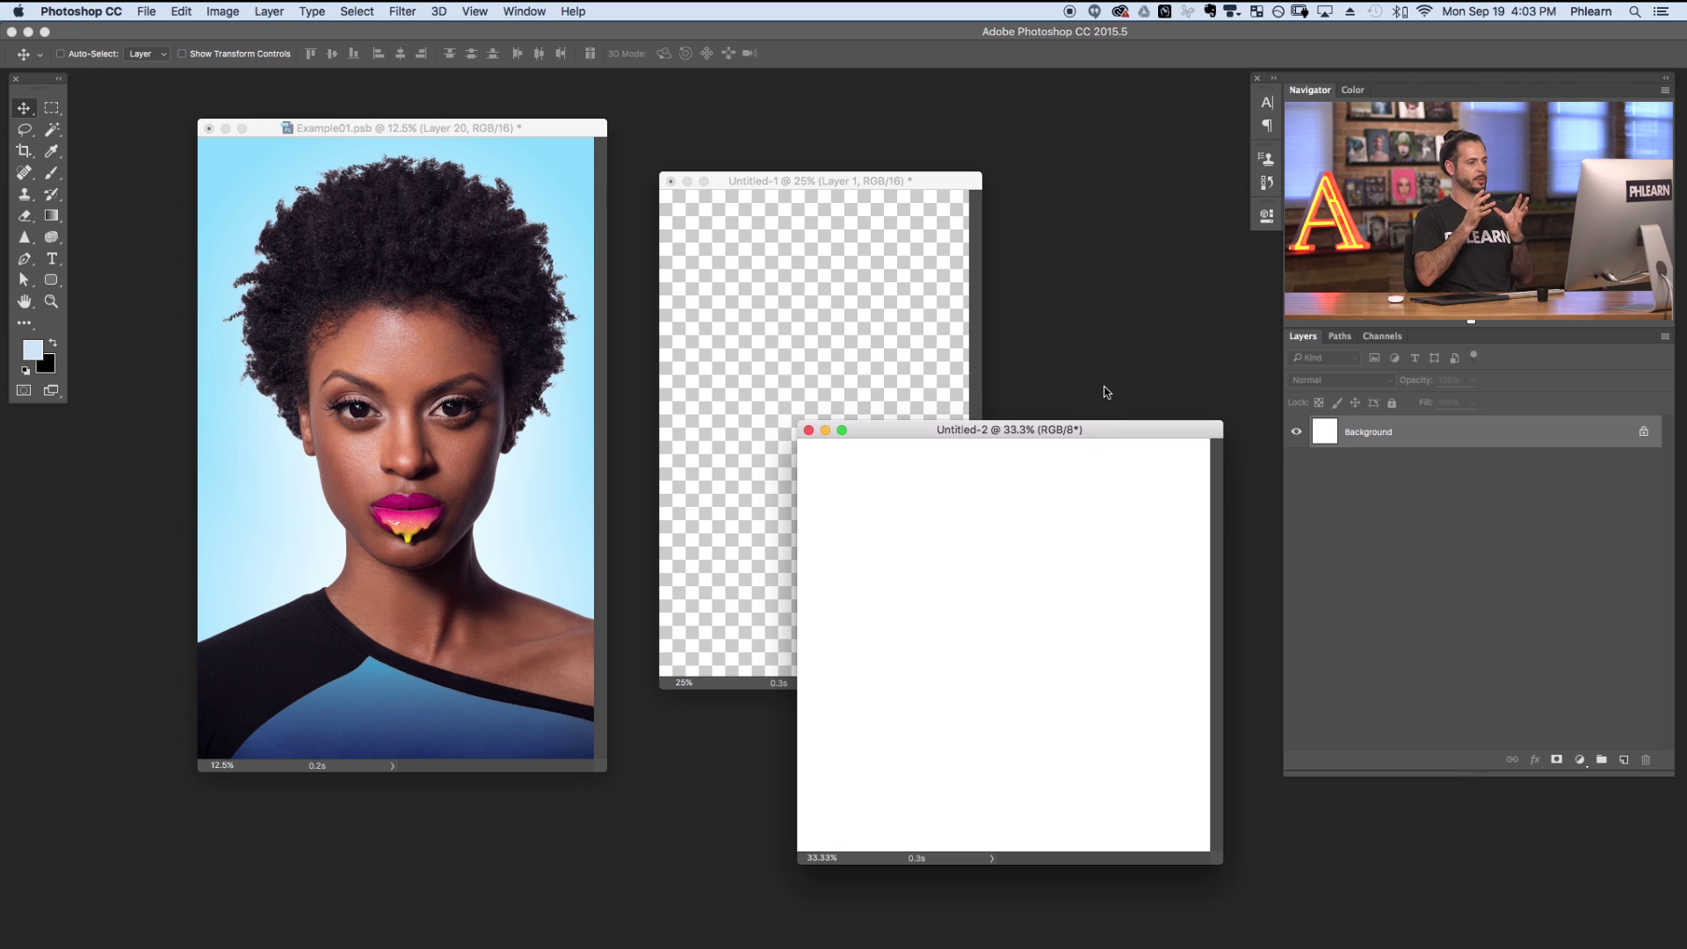
key("super+w")
Copy Layer 20 and Layer 0 together from Example01.psb into the Untitled-1 document
left_click_drag(938, 181, 970, 184)
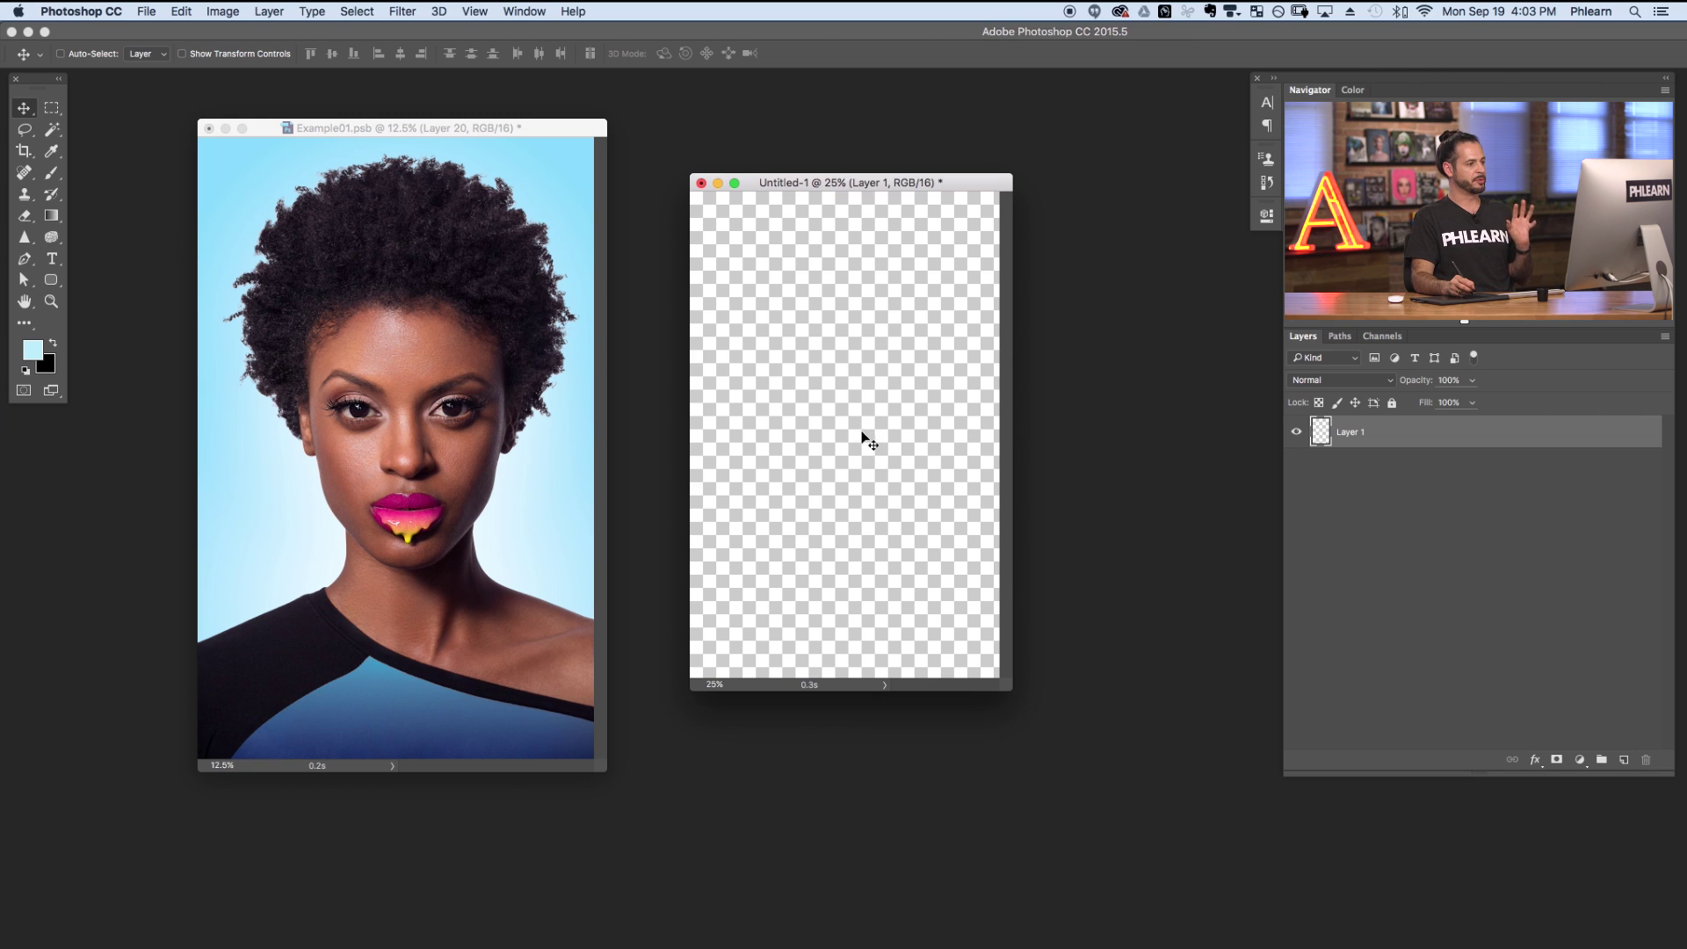
mouse_move(893, 184)
left_mouse_down()
mouse_move(920, 182)
mouse_move(905, 185)
left_mouse_up()
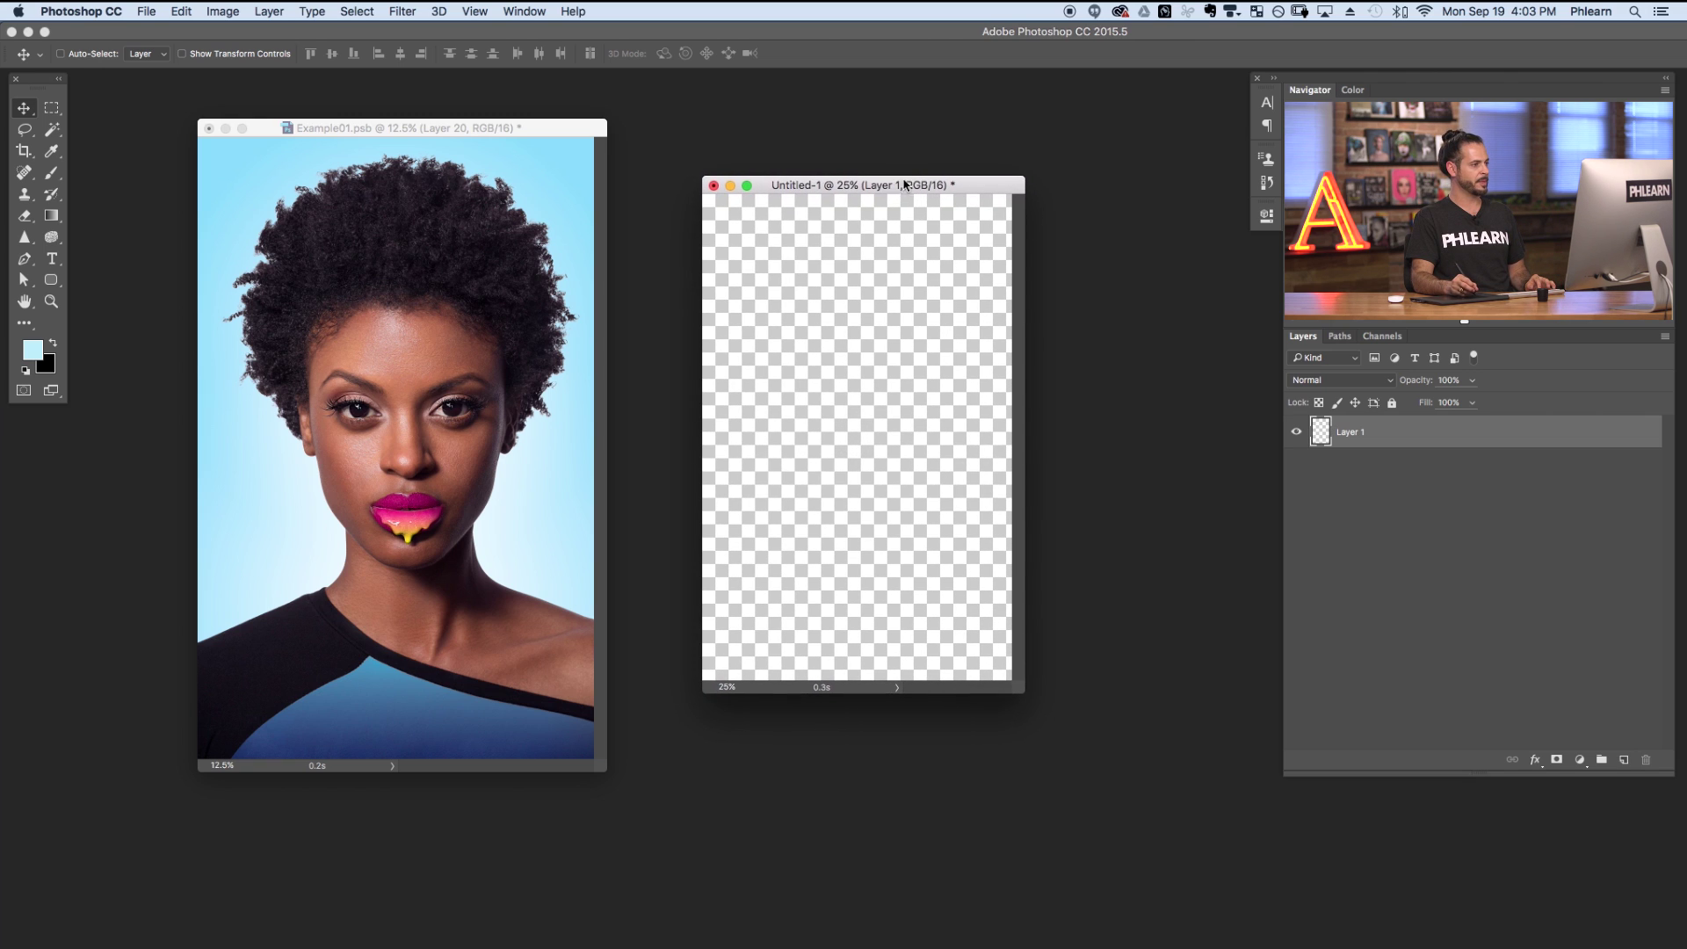
left_click(561, 135)
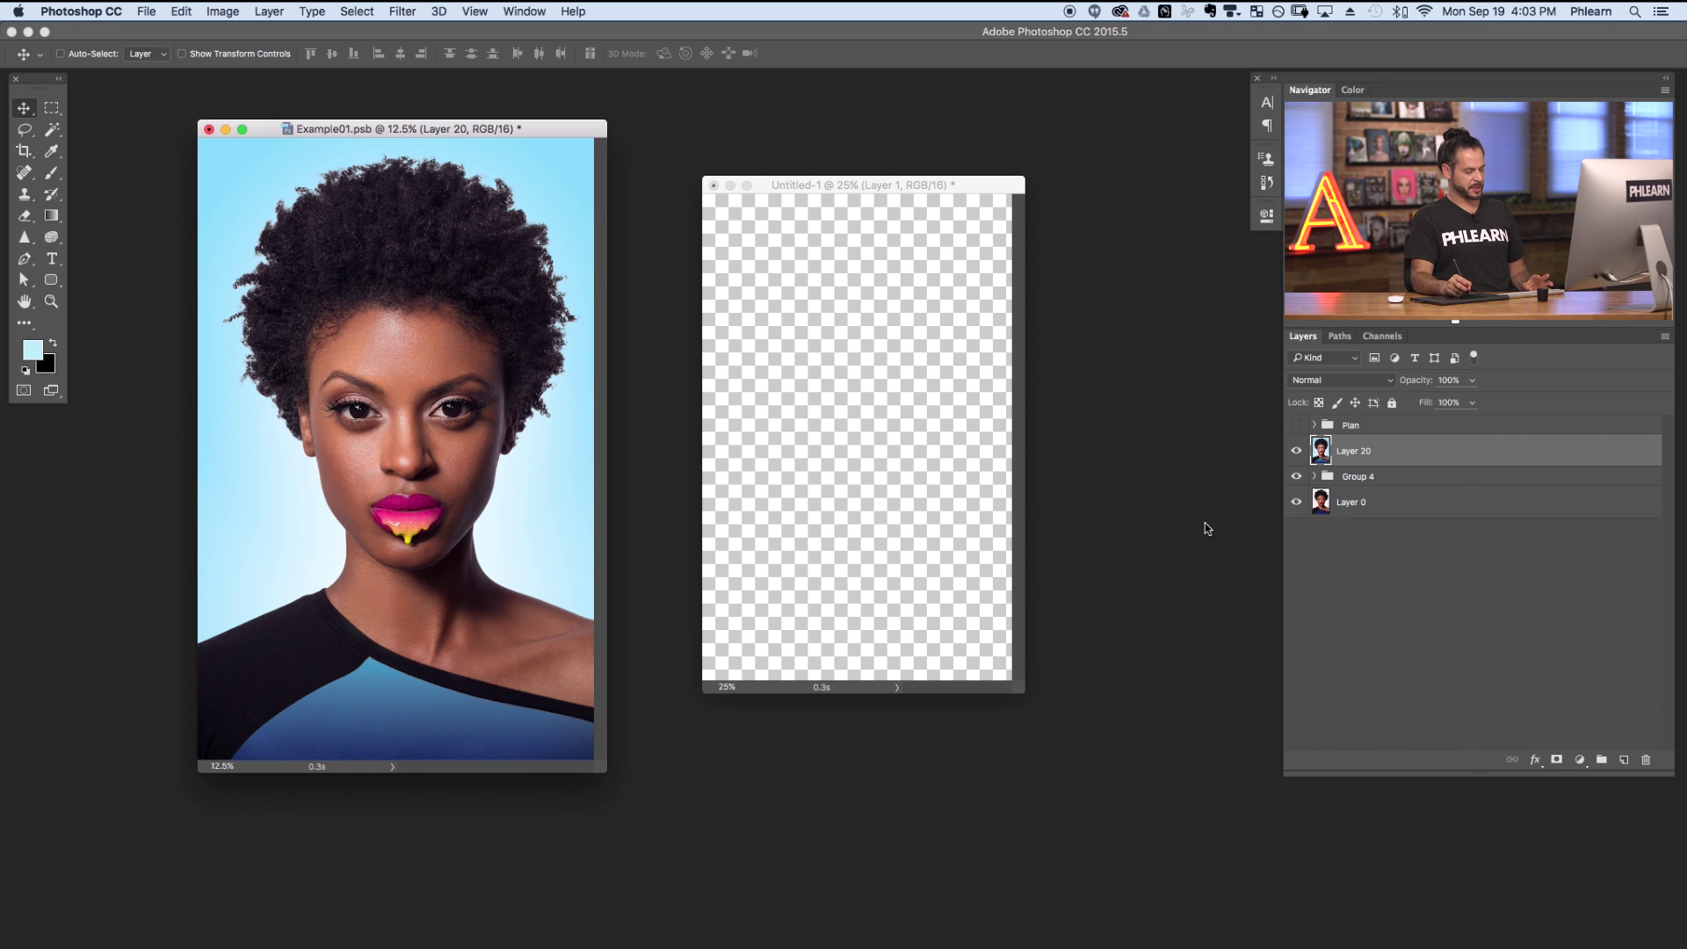
left_click(1382, 511, "super")
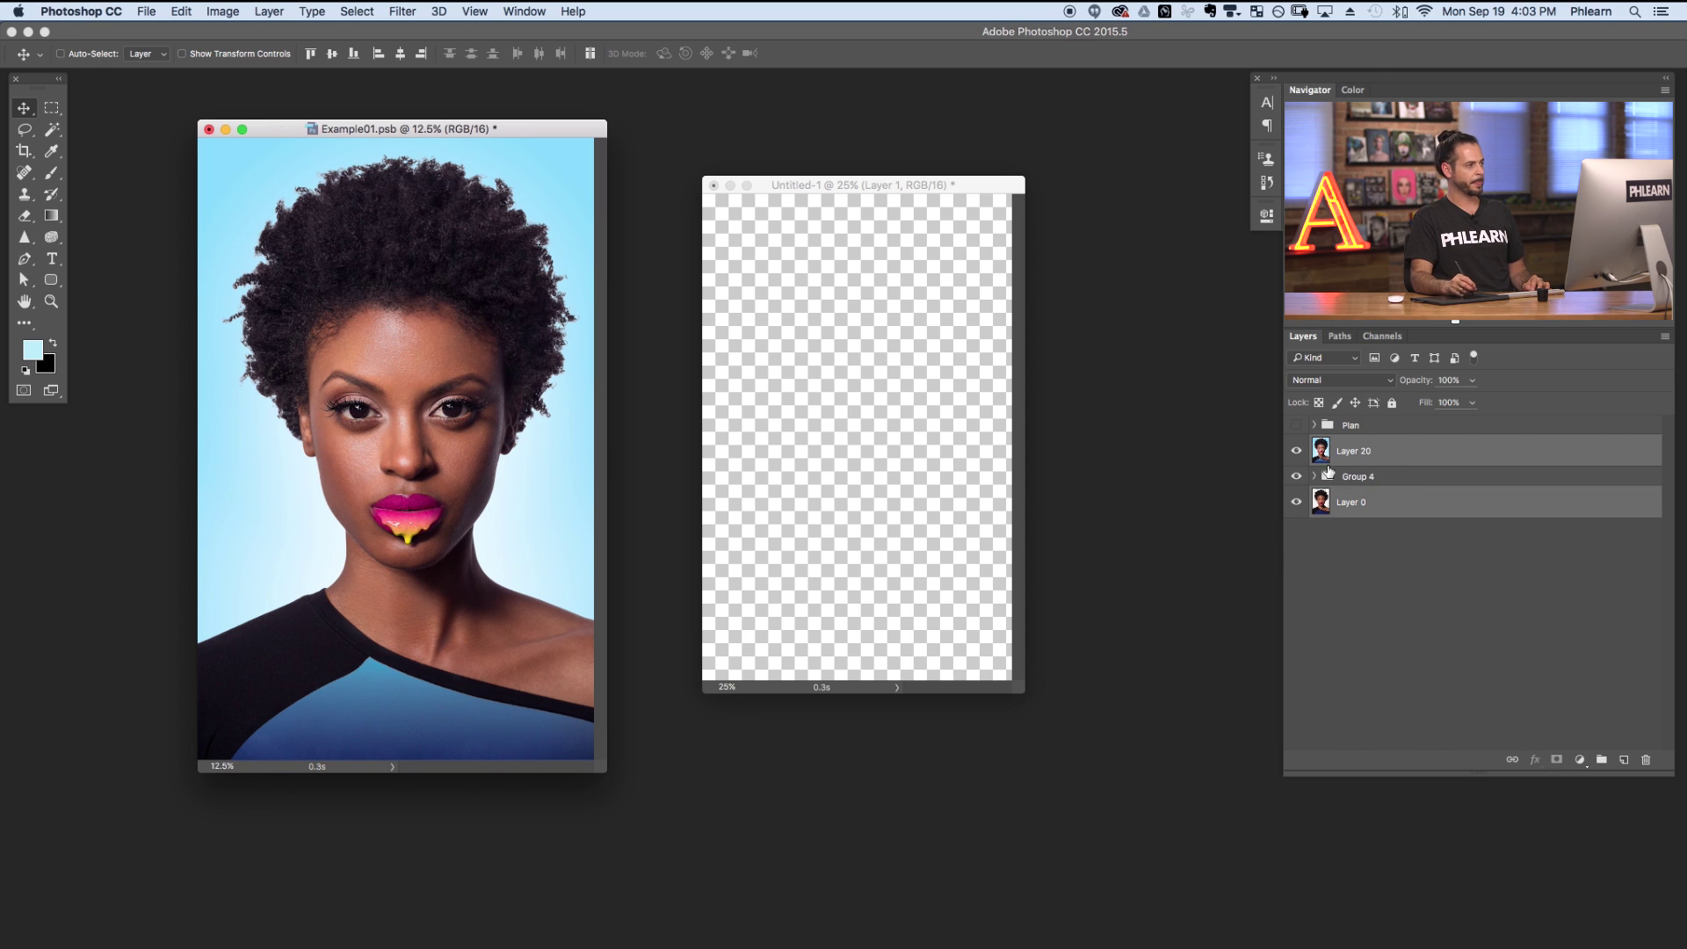
left_click_drag(1418, 514, 880, 488)
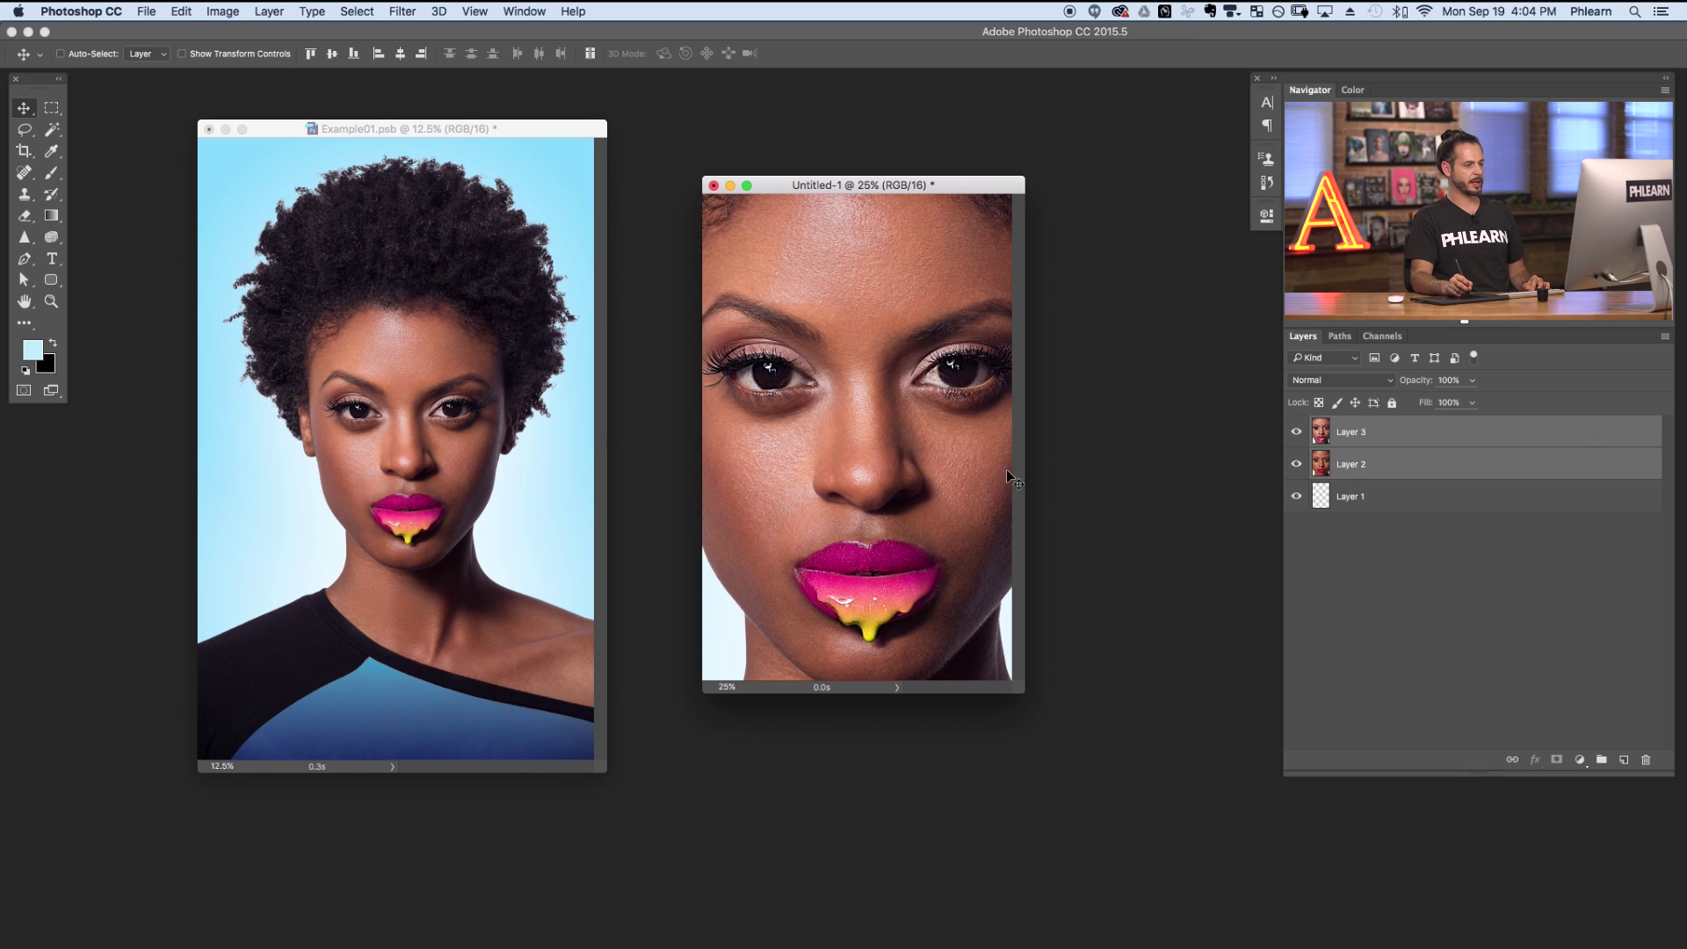
Hide and show Layer 3 repeatedly to compare the retouched face with the original in Untitled-1
left_click(1295, 431)
left_click(1296, 431)
left_click(1296, 432)
left_click(1295, 431)
left_click(1295, 432)
left_click(1296, 431)
left_click(1304, 431)
left_click(1303, 430)
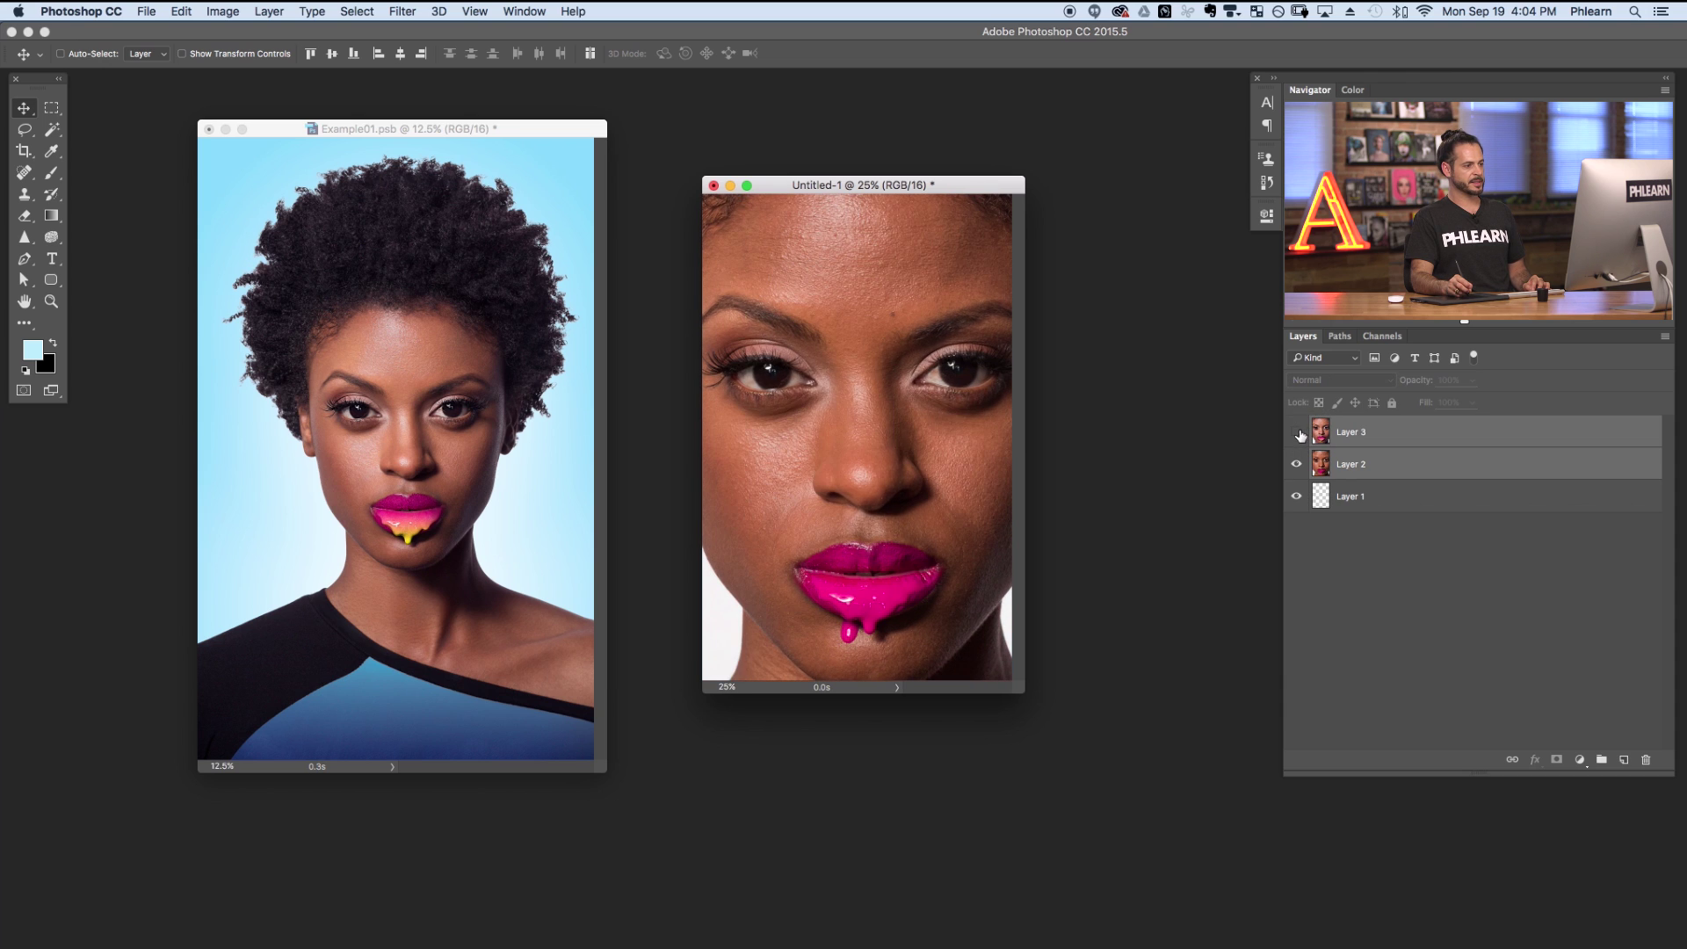
left_click(1304, 430)
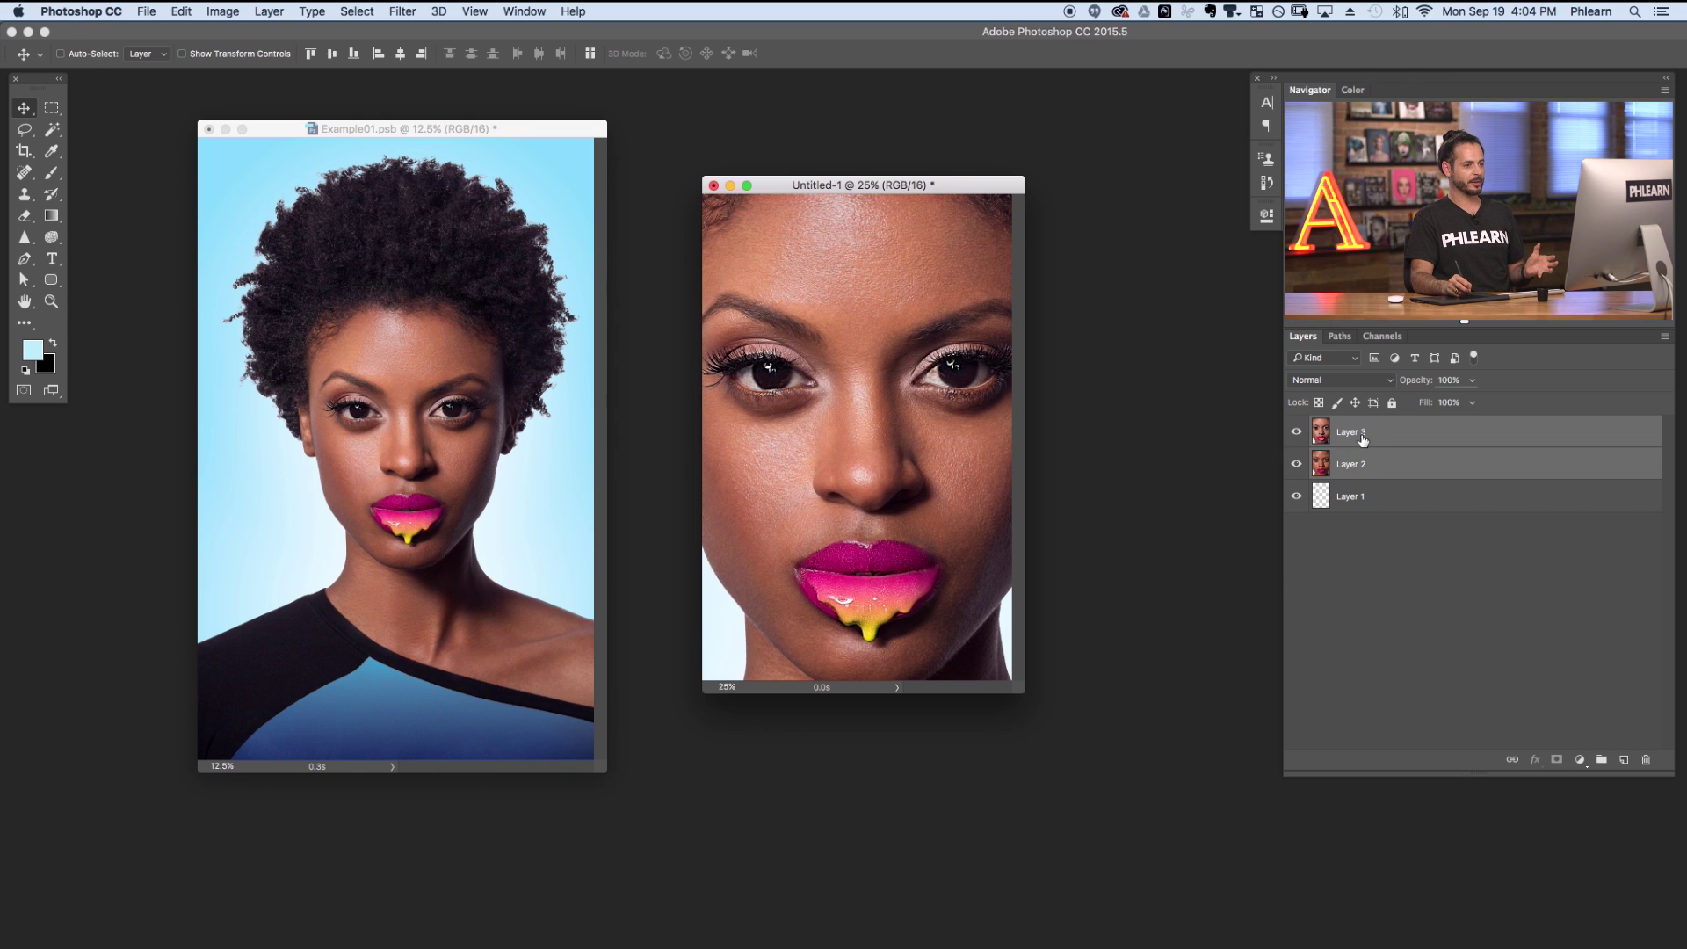
Select only Layer 3 and toggle its visibility to check its alignment with the original on Layer 2
left_click(1362, 439)
left_click_drag(782, 492, 814, 487)
left_click(1297, 432)
left_click(1296, 432)
left_click(1297, 432)
left_click(1296, 432)
left_click(1296, 433)
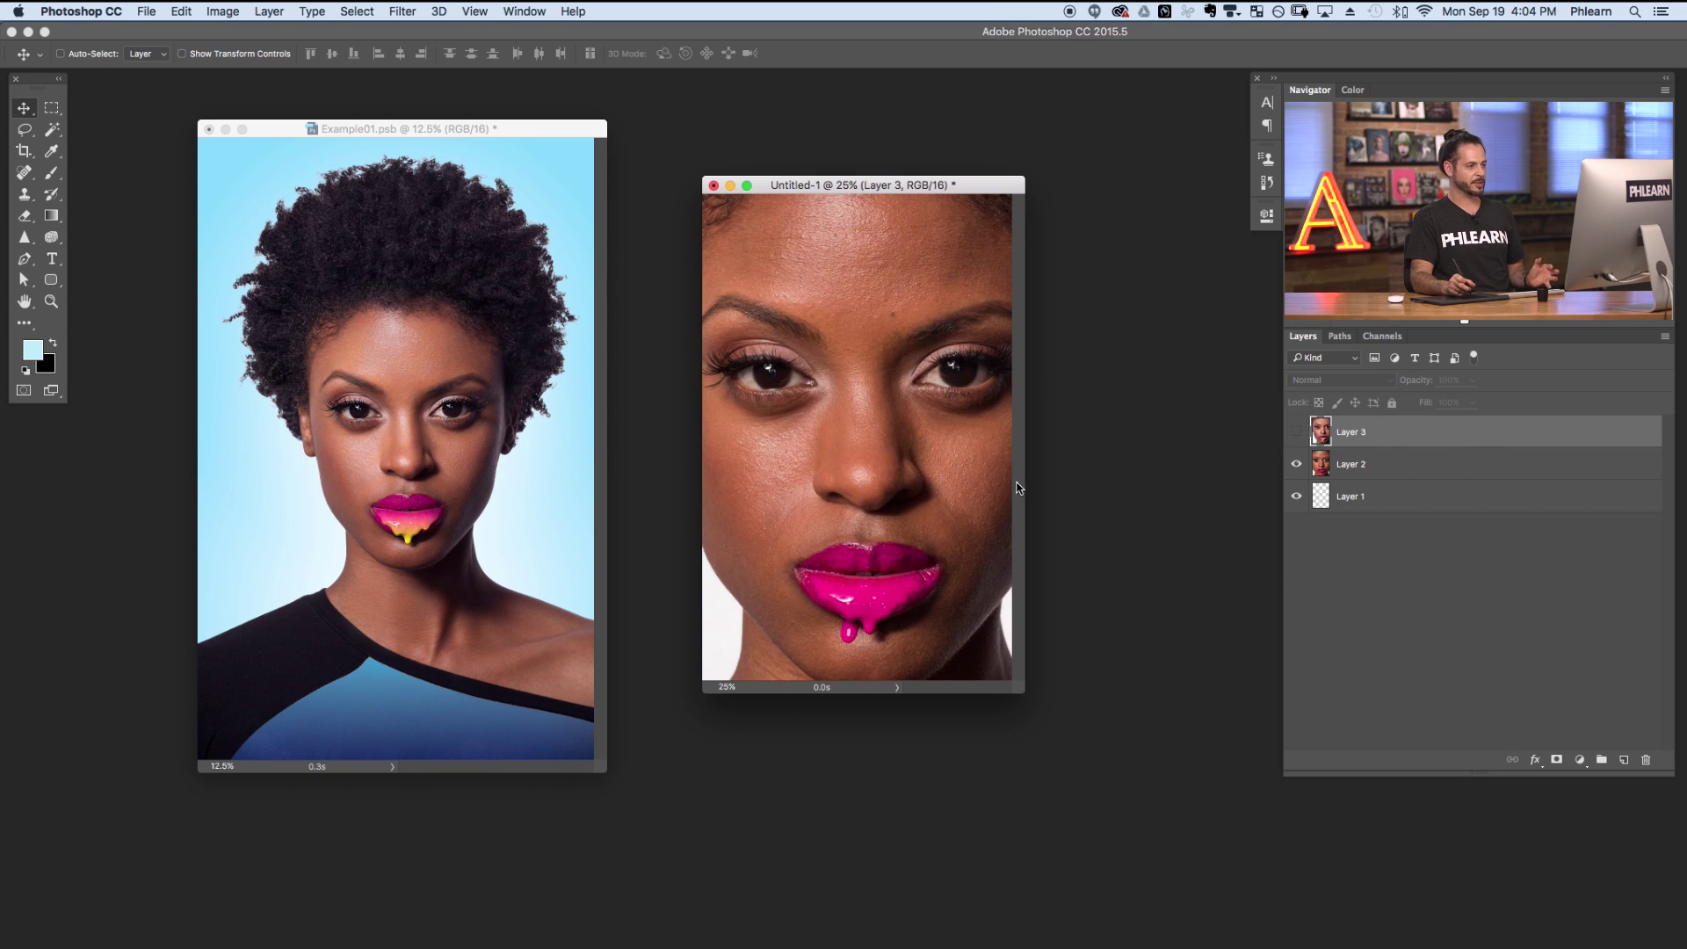
key("super+comma")
left_click(1297, 433)
left_click(1296, 432)
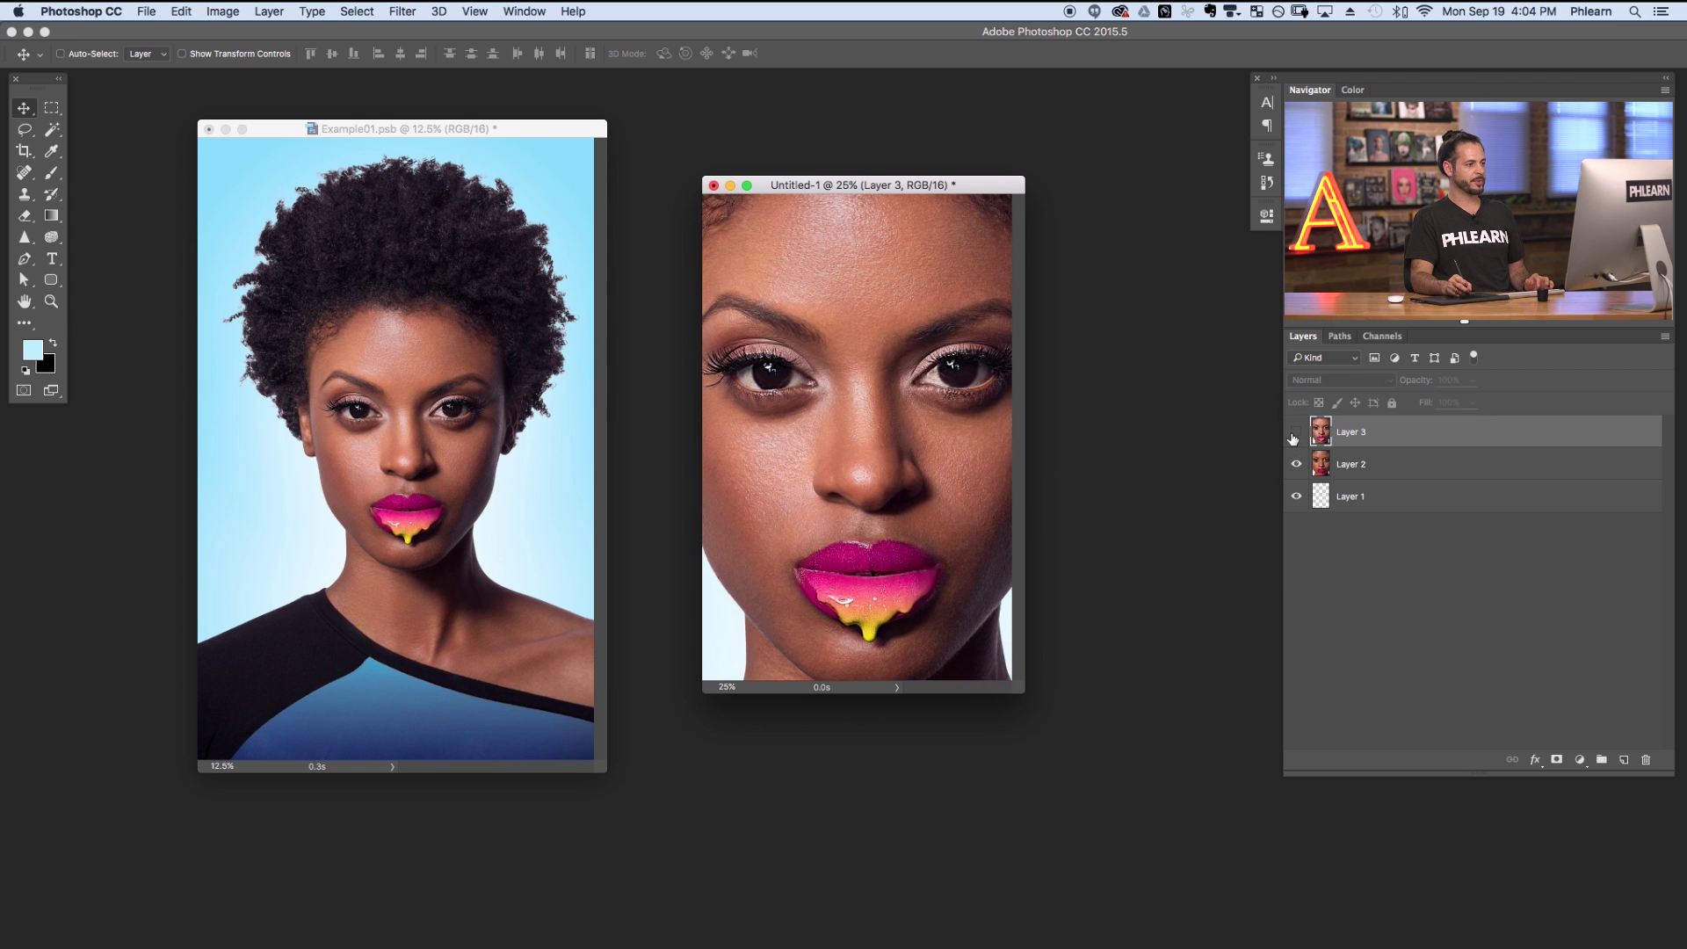
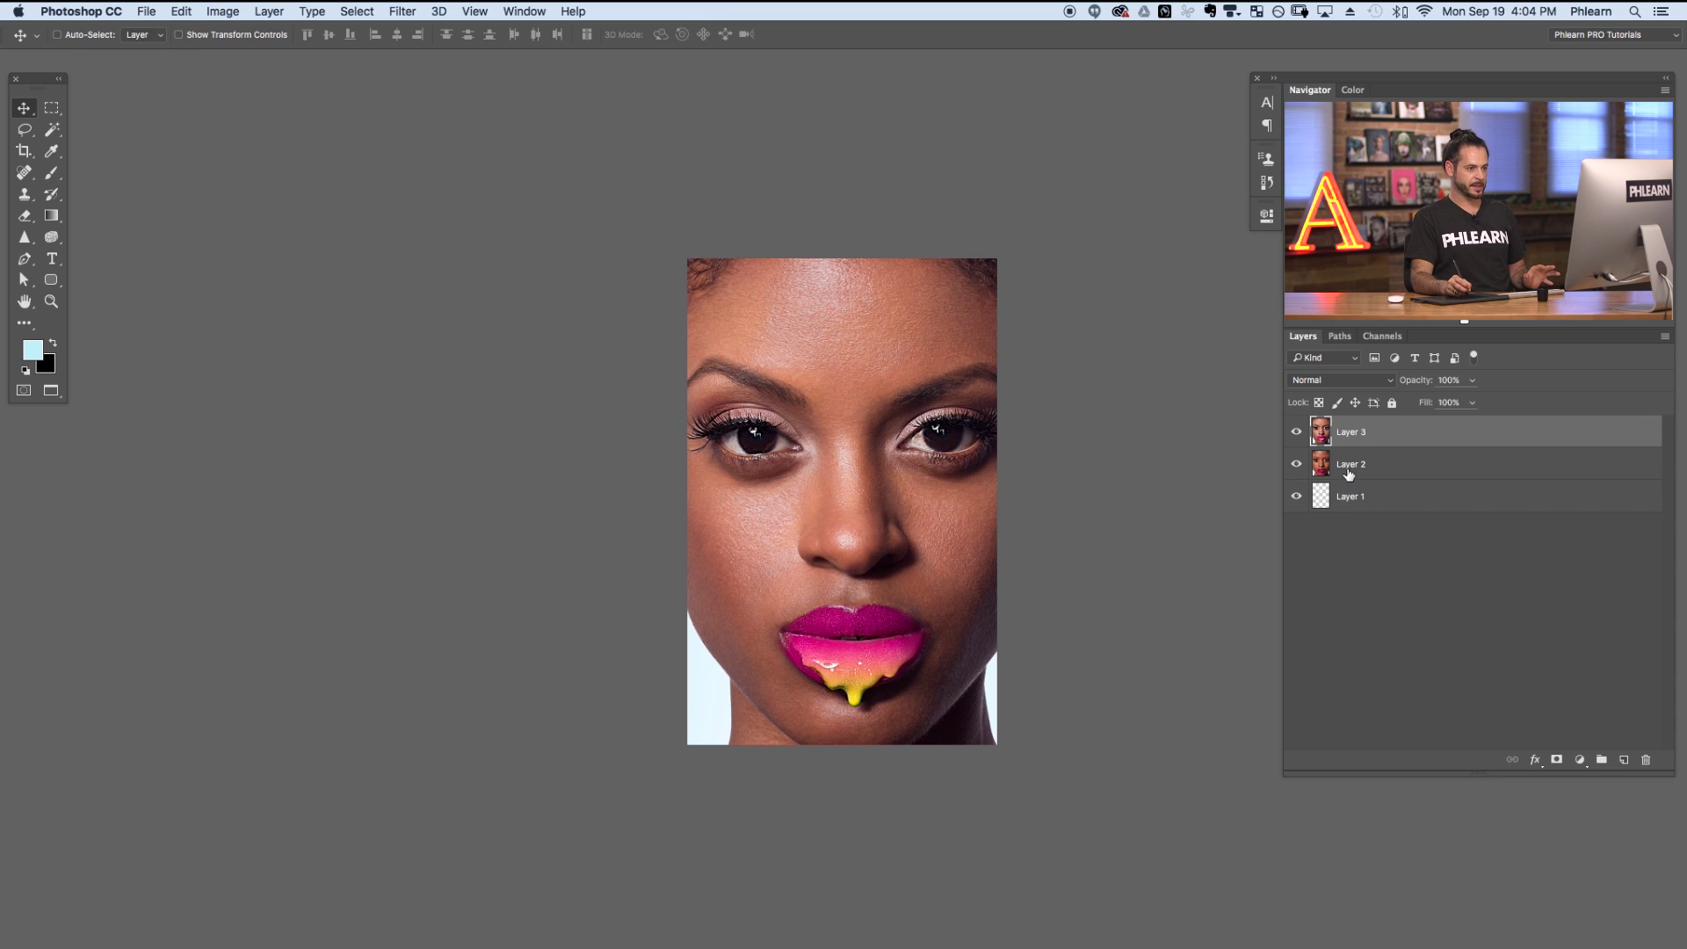
left_click(1374, 462)
left_click(1378, 431)
left_click(1379, 461)
Convert Layer 3 and Layer 2 each into a separate Smart Object
left_click(1378, 436)
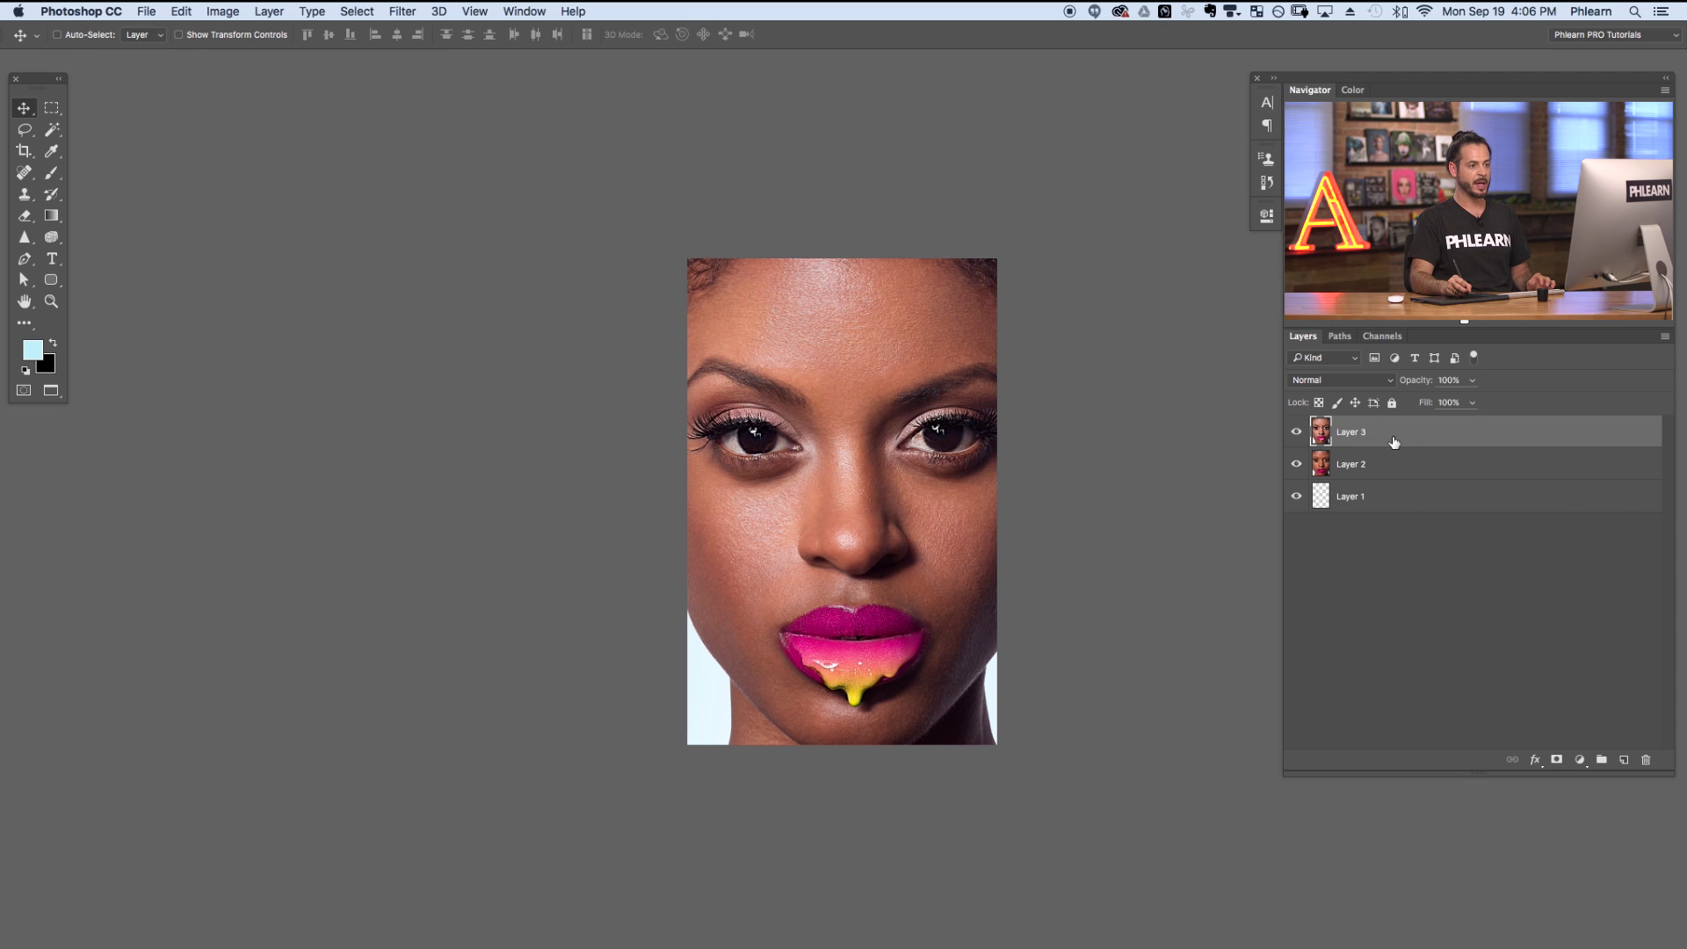
right_click(1393, 441)
left_click(1423, 459)
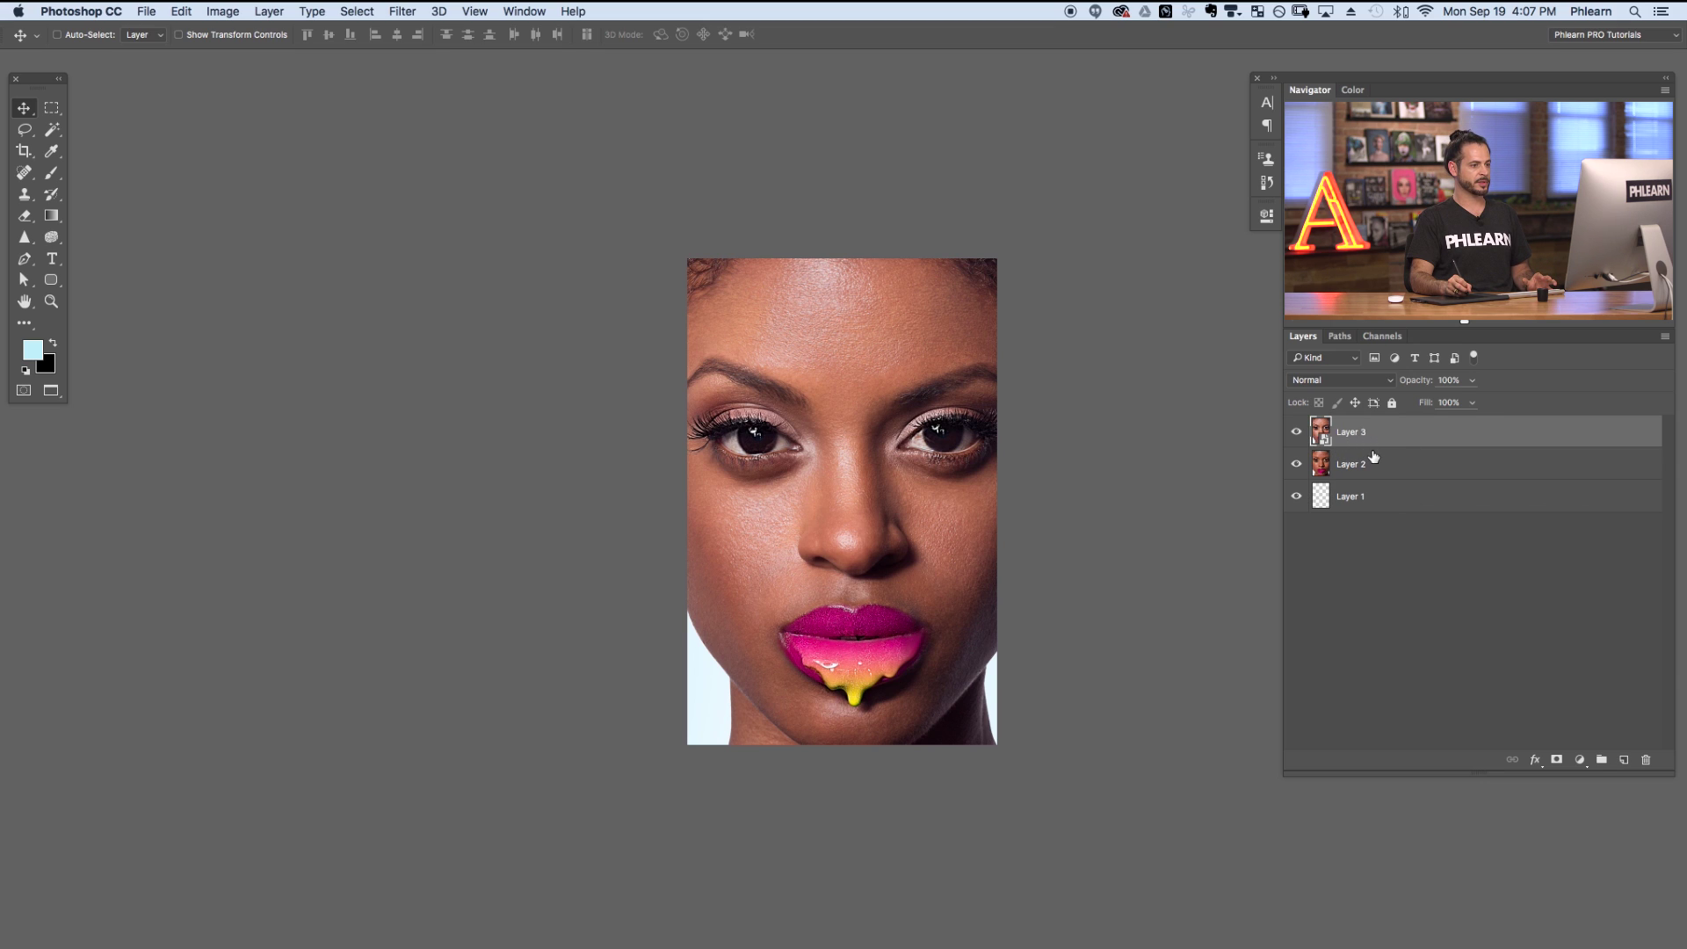
right_click(1397, 466)
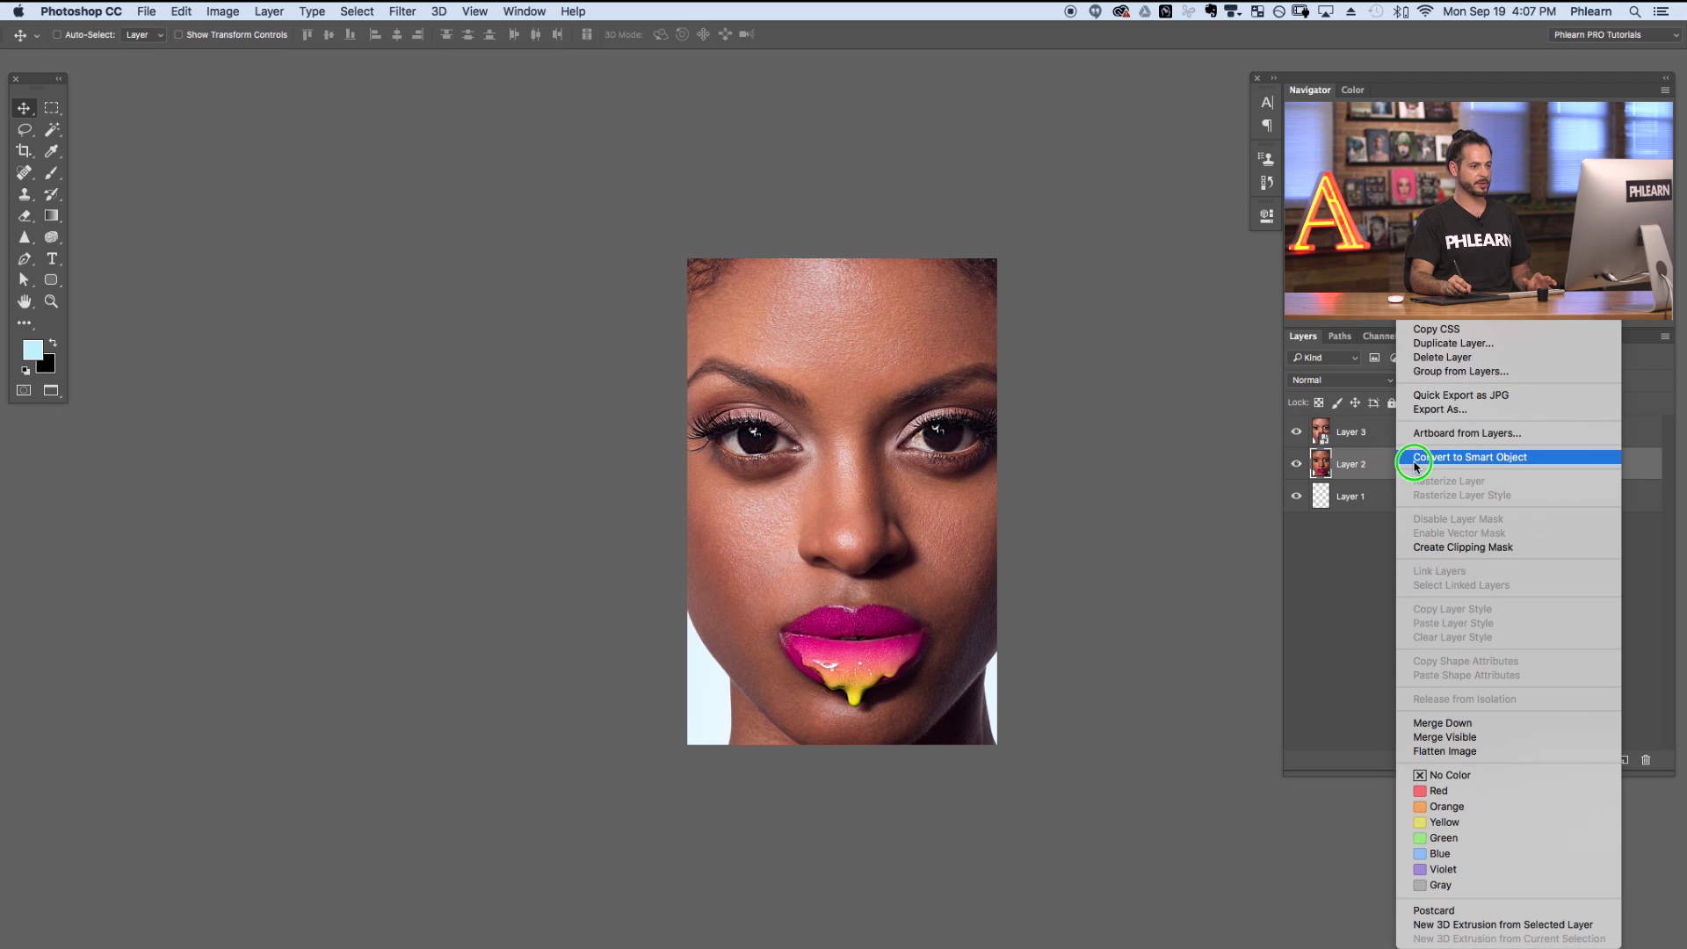
left_click(1423, 457)
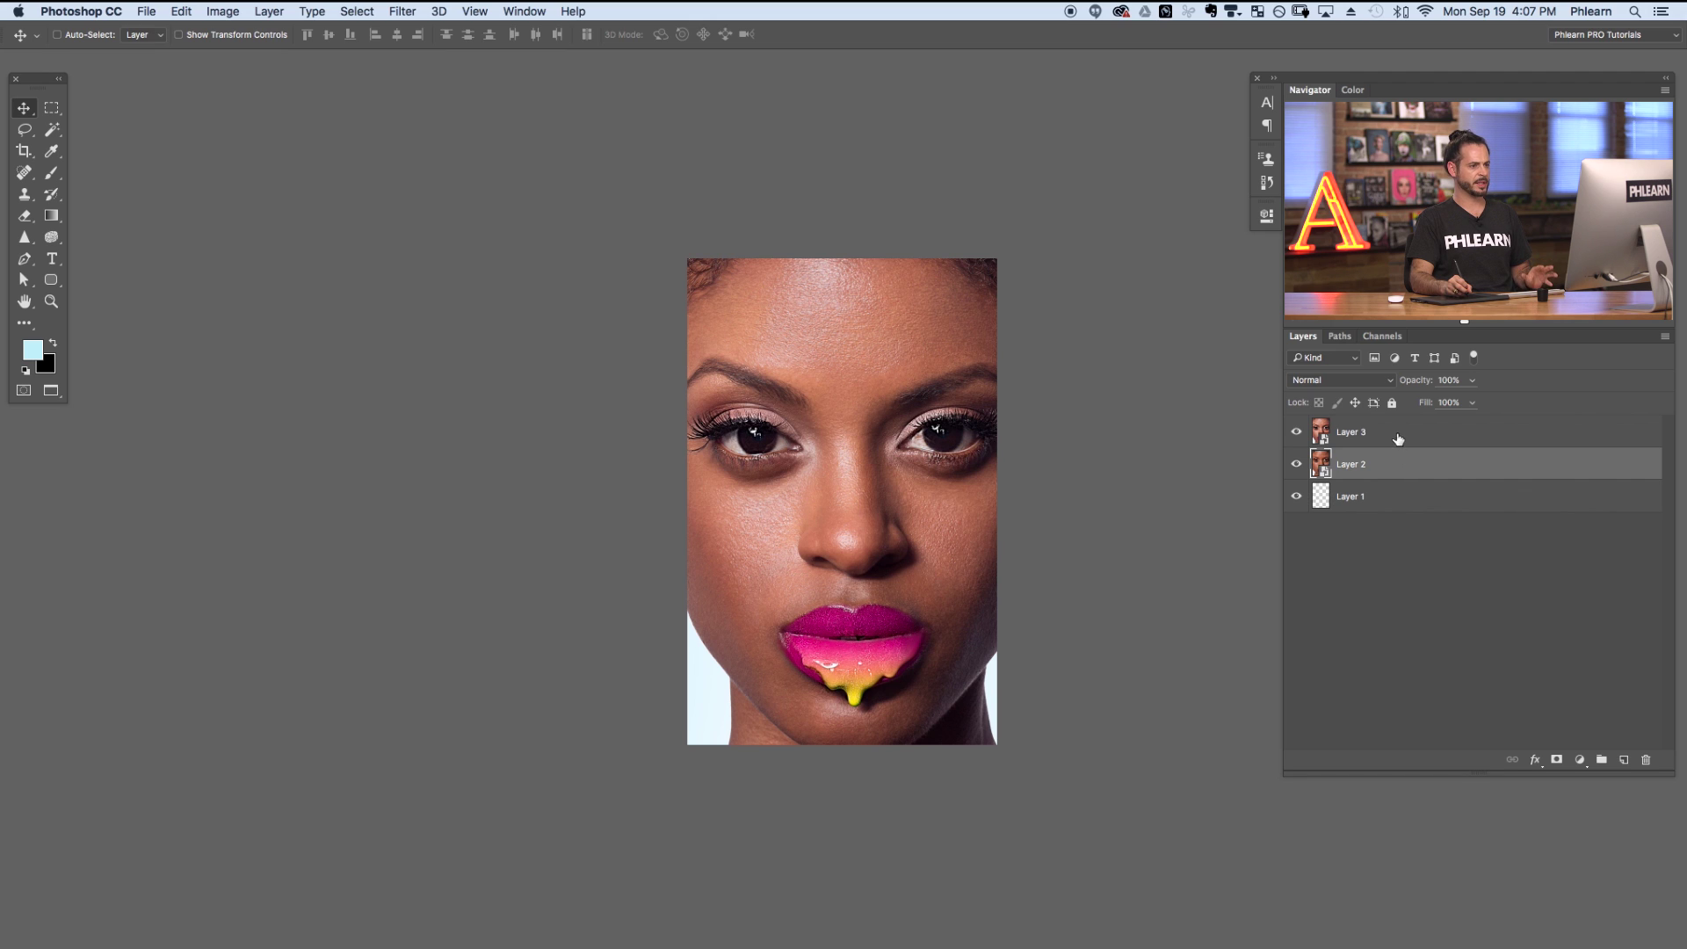
Scale the Layer 3 Smart Object down to 5% in width and height
left_click(1386, 438)
key("super+t")
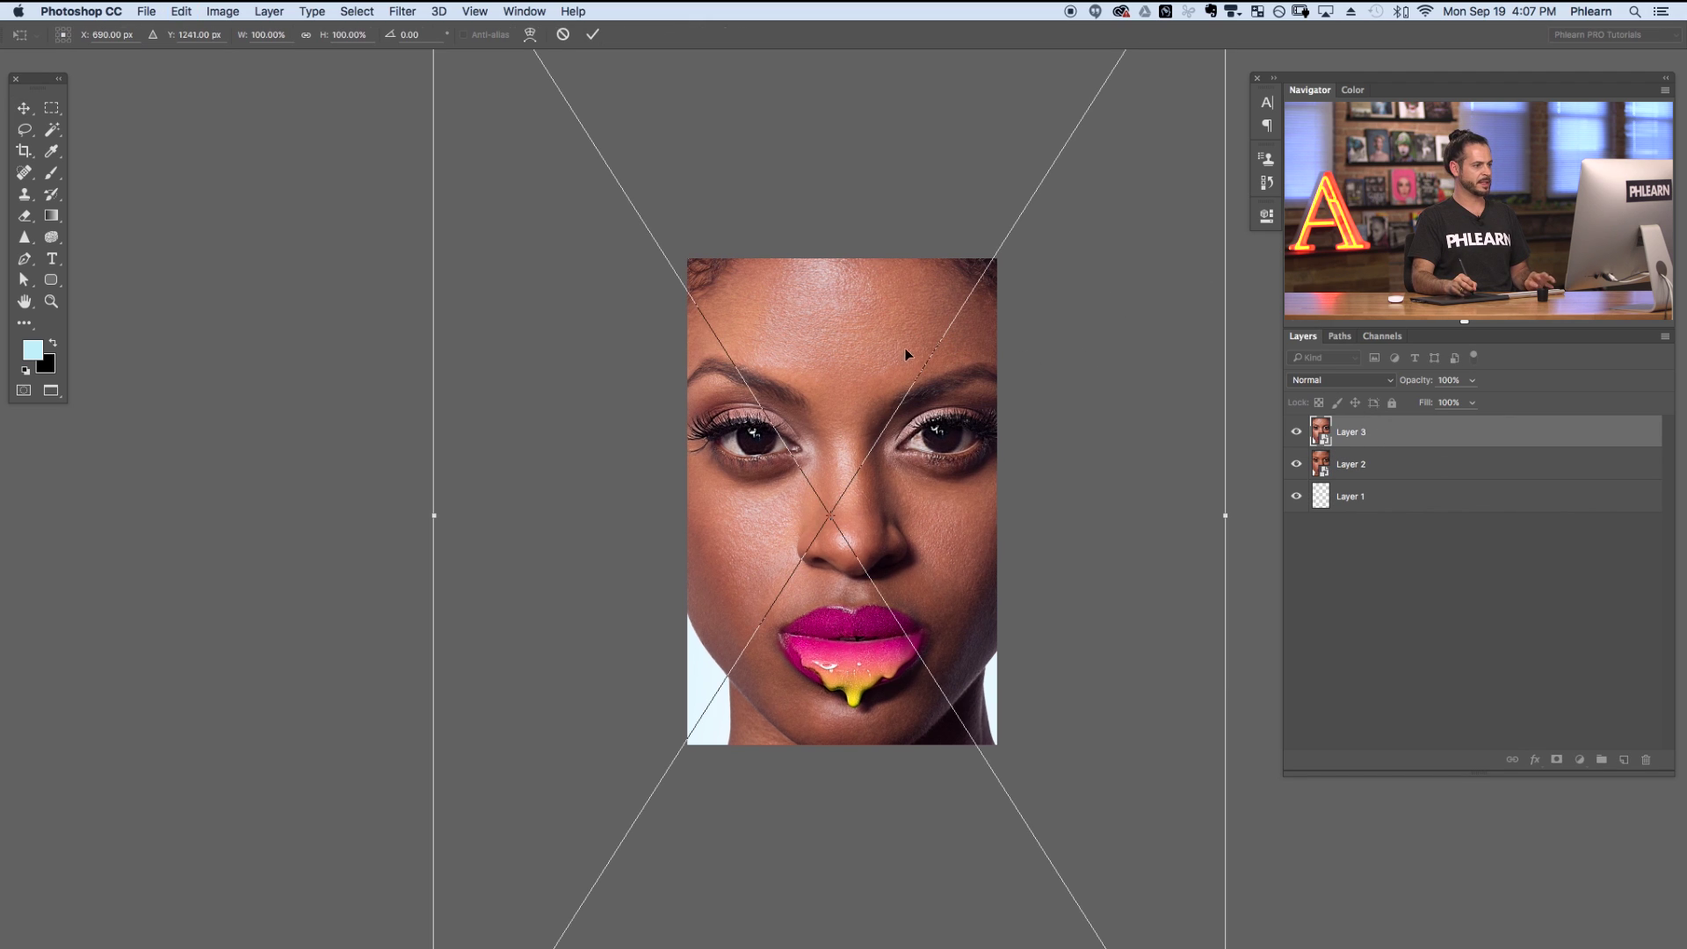
left_click(306, 35)
double_click(265, 34)
type("46")
key("Tab")
type("5")
key("Return")
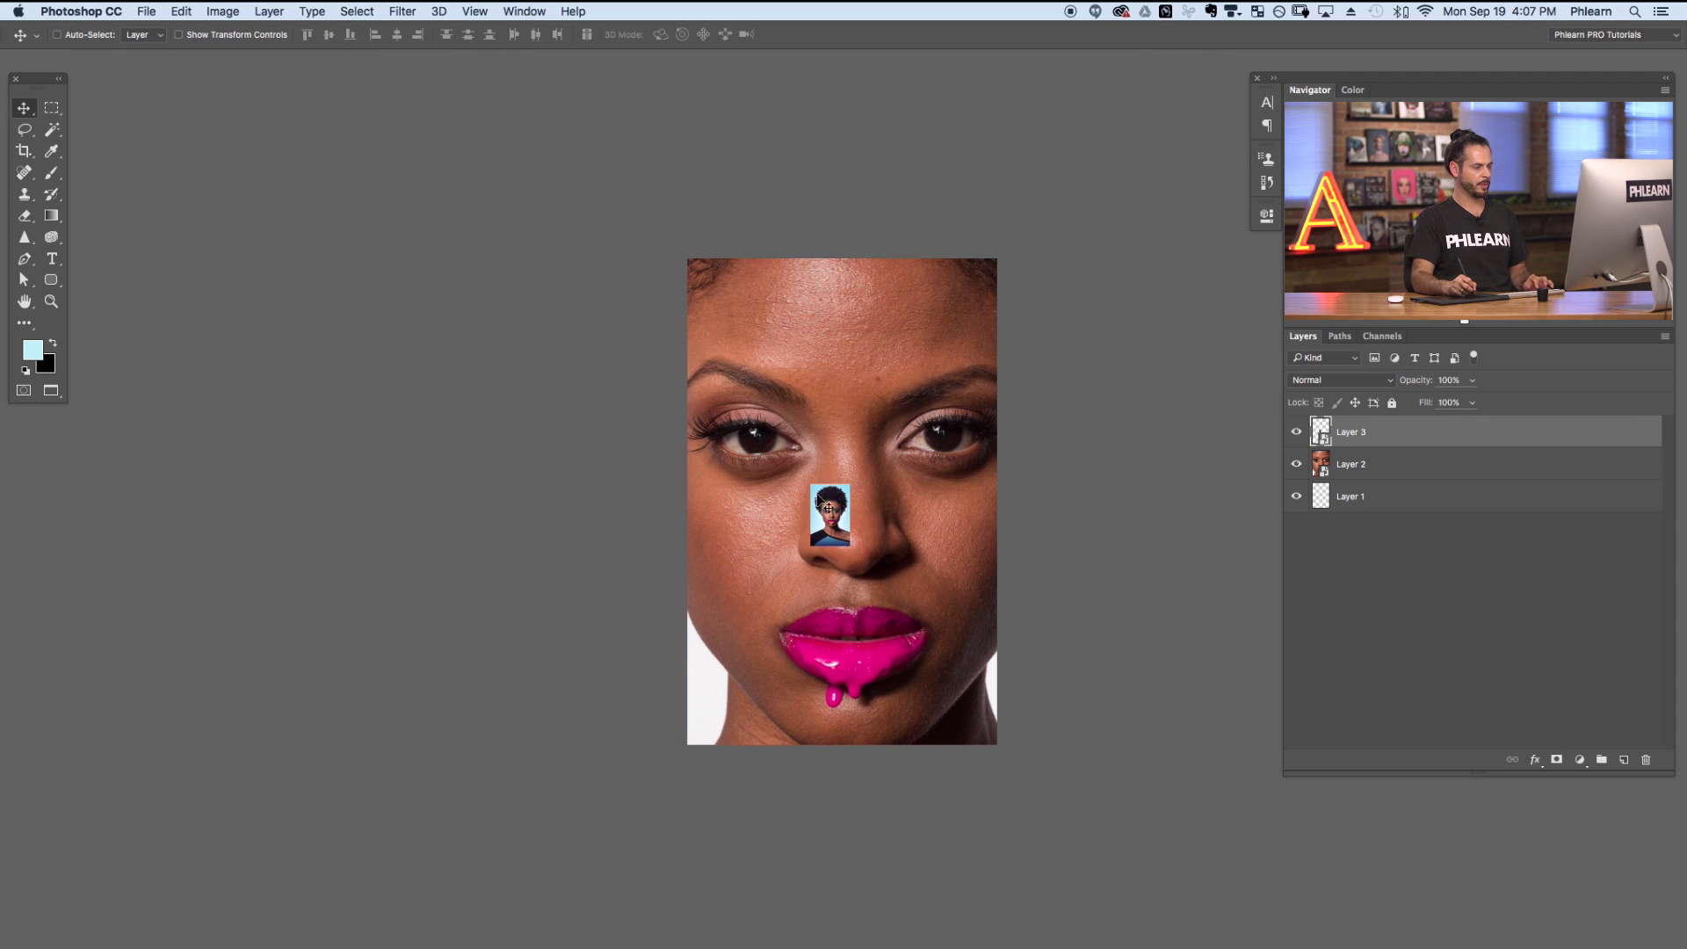
Enlarge the Layer 3 Smart Object to about 93%, and undo the scaling
key("ctrl+t")
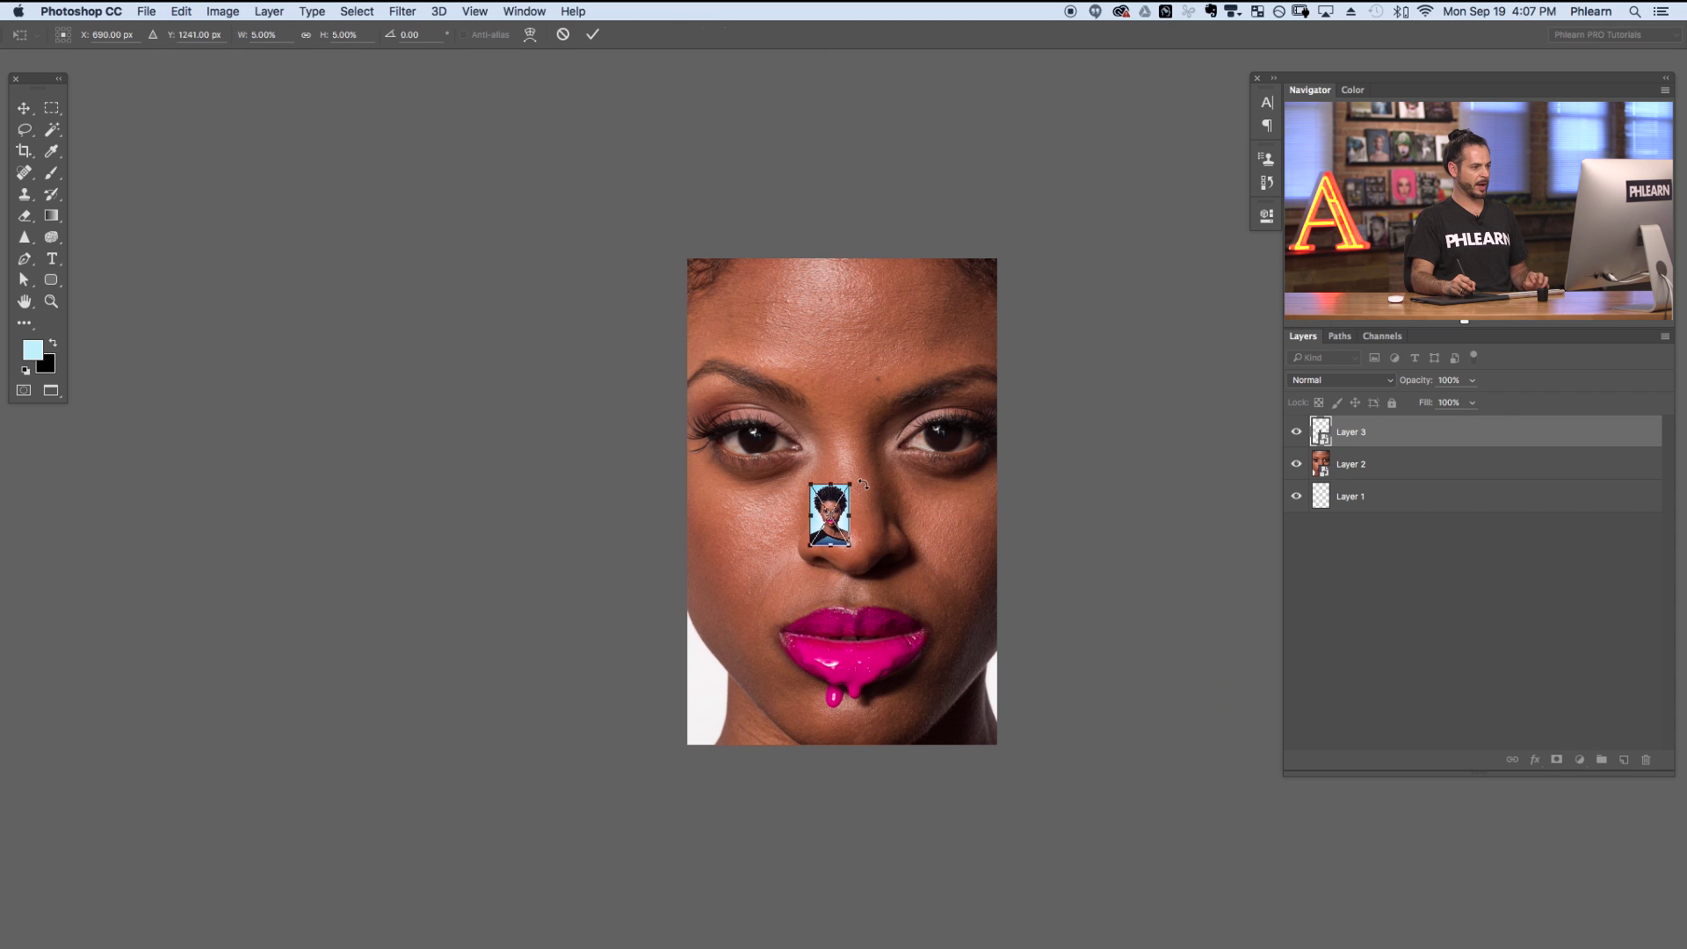
left_click_drag(849, 484, 1065, 456)
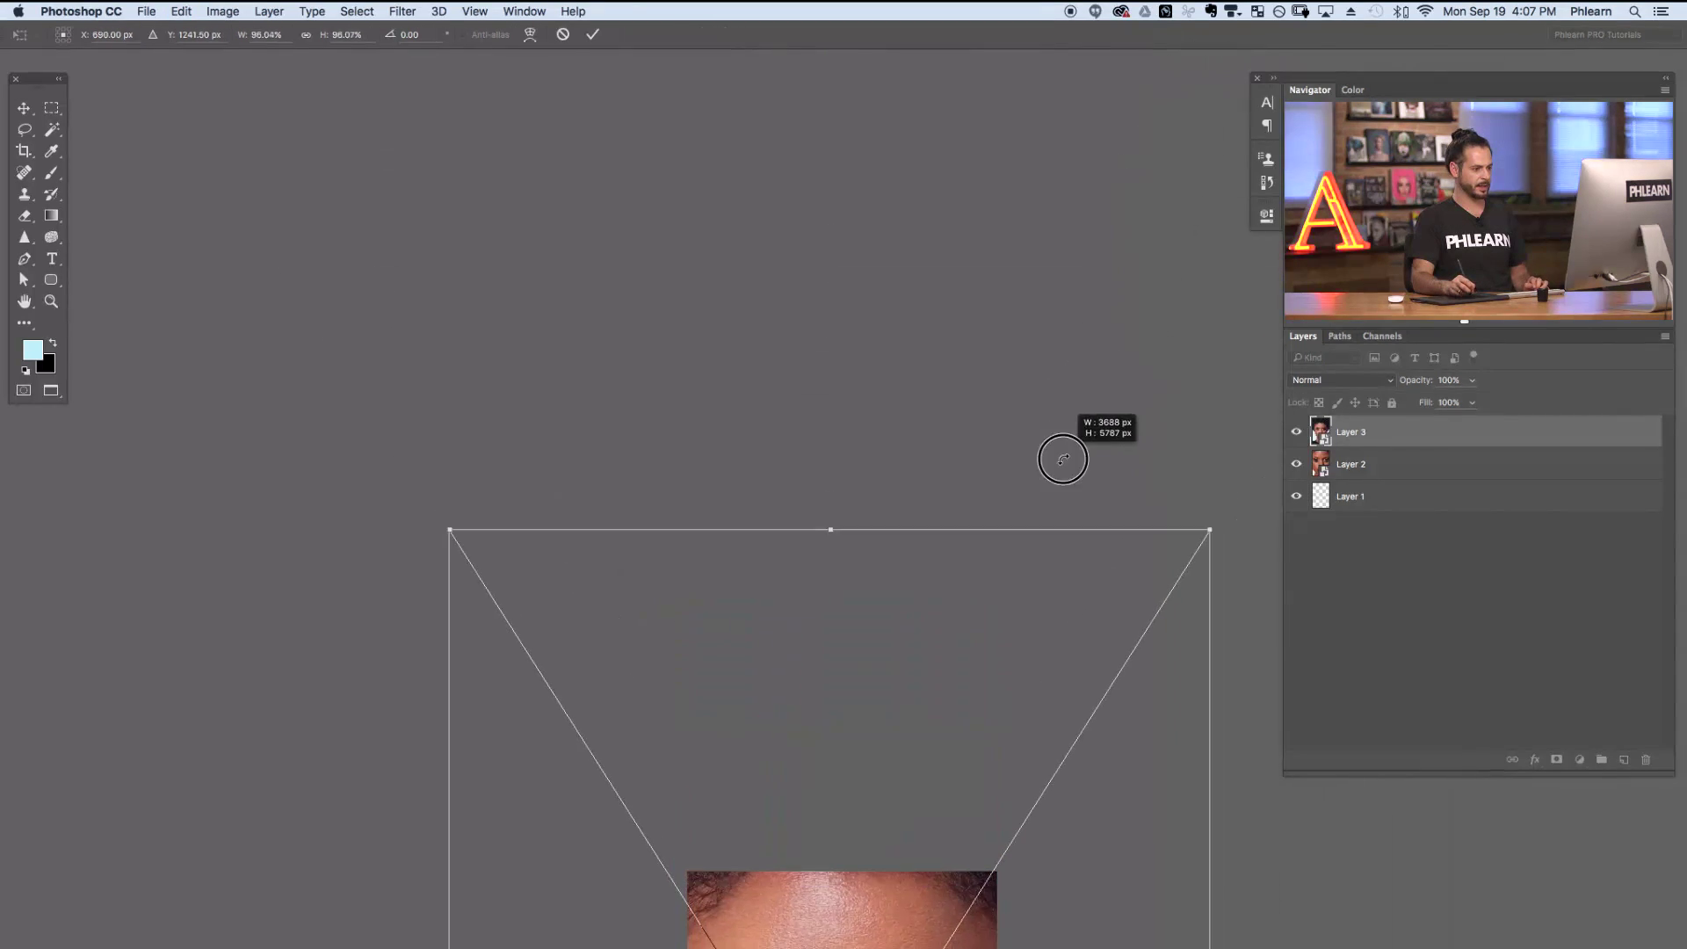
scroll(876, 405, "down", 3)
scroll(876, 405, "down", 5)
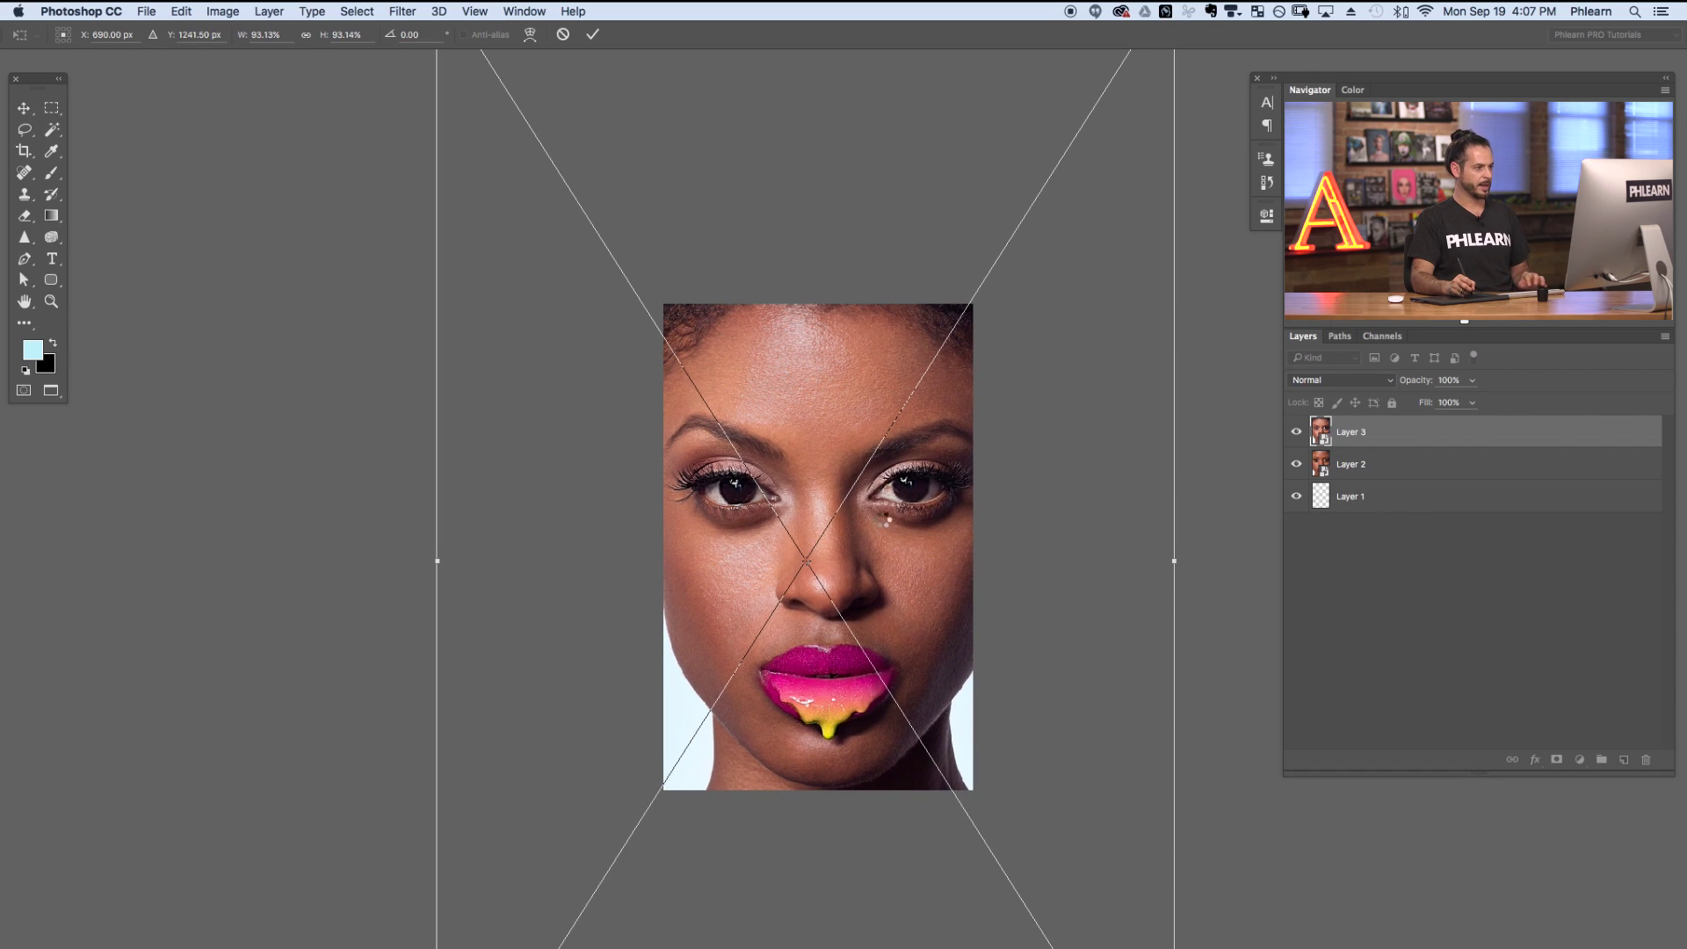
key("Return")
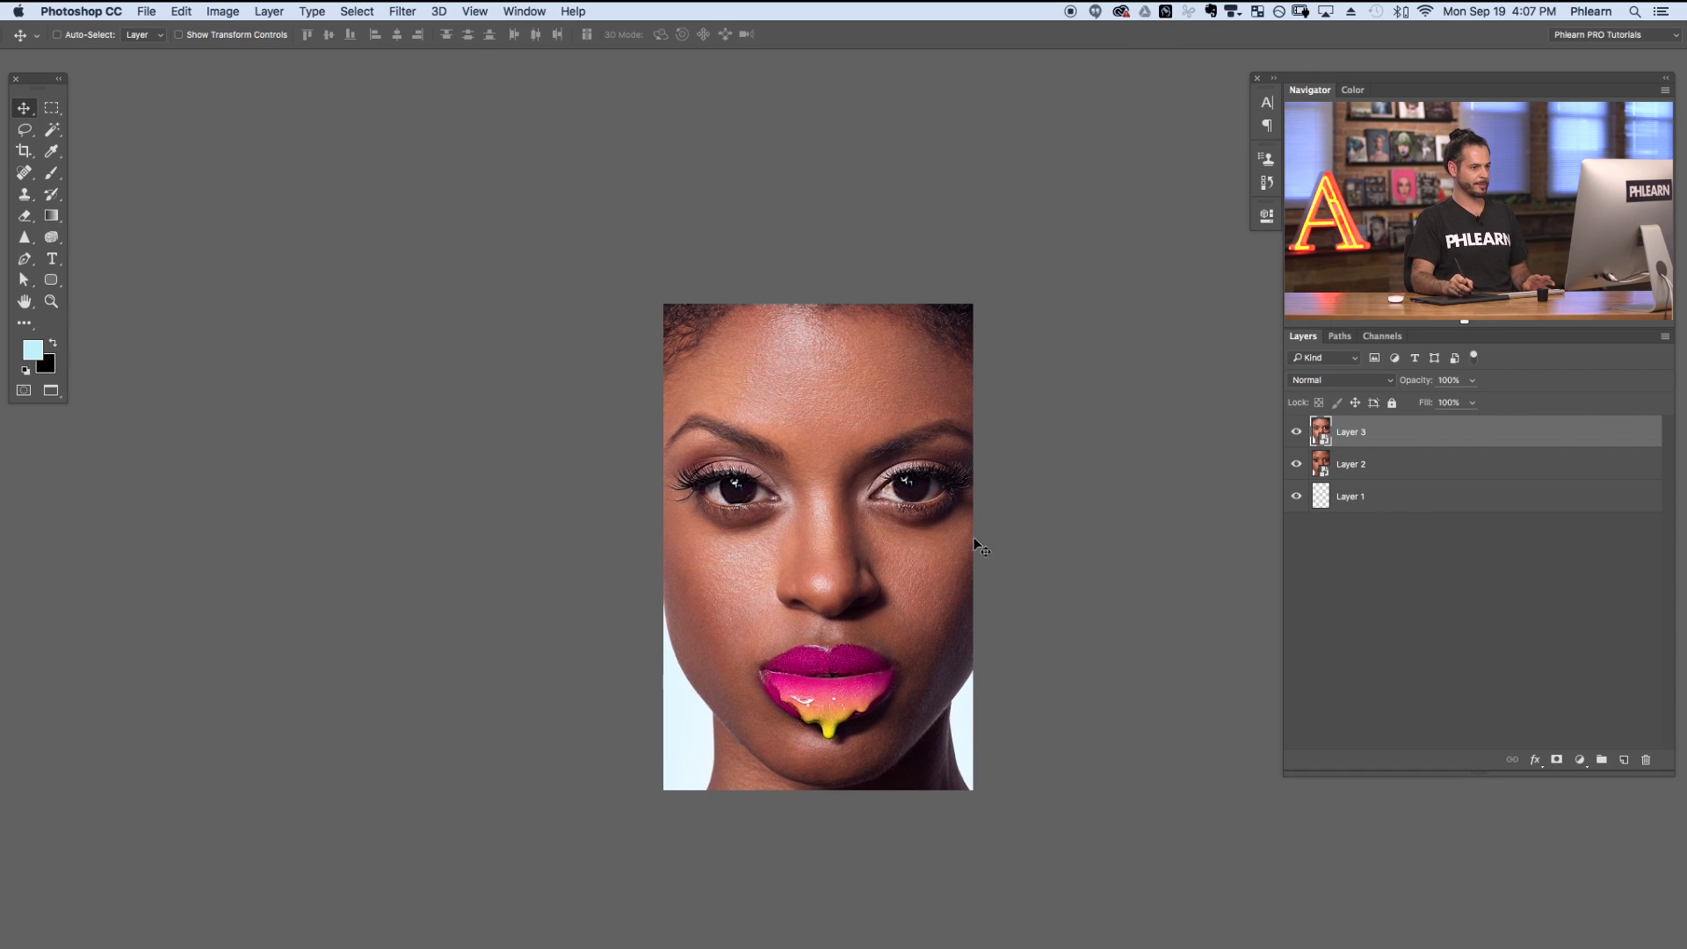
key("super+z")
key("super+z")
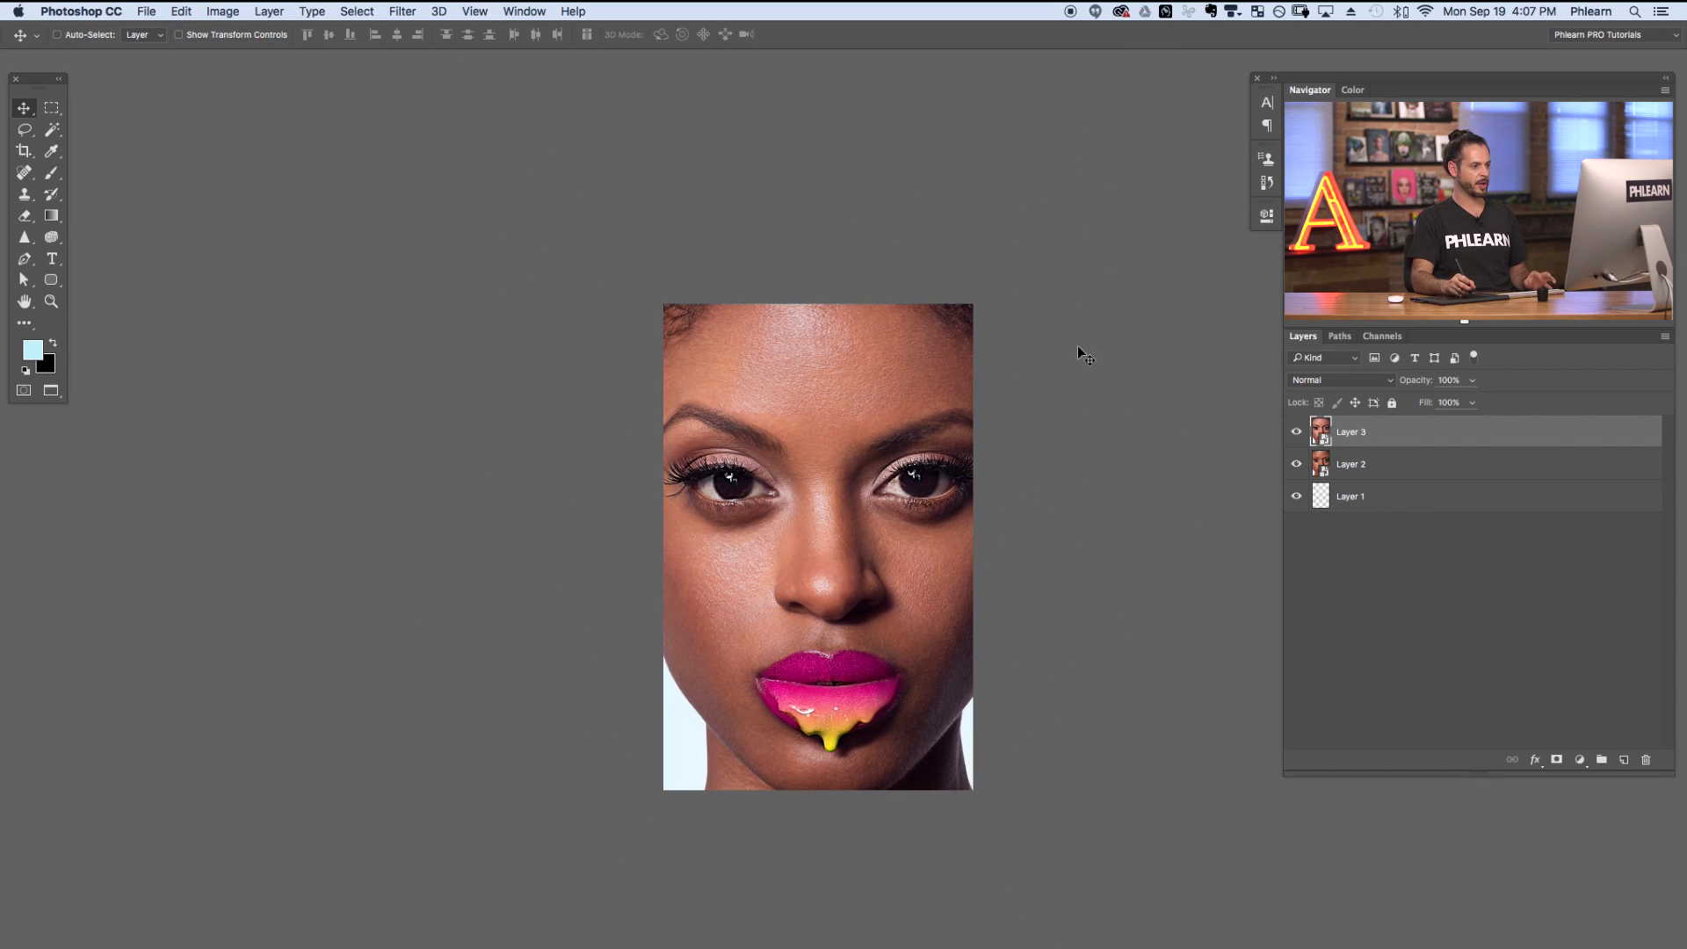
Hide and show Layer 3 repeatedly to compare it with the original portrait beneath
left_click_drag(954, 639, 970, 620)
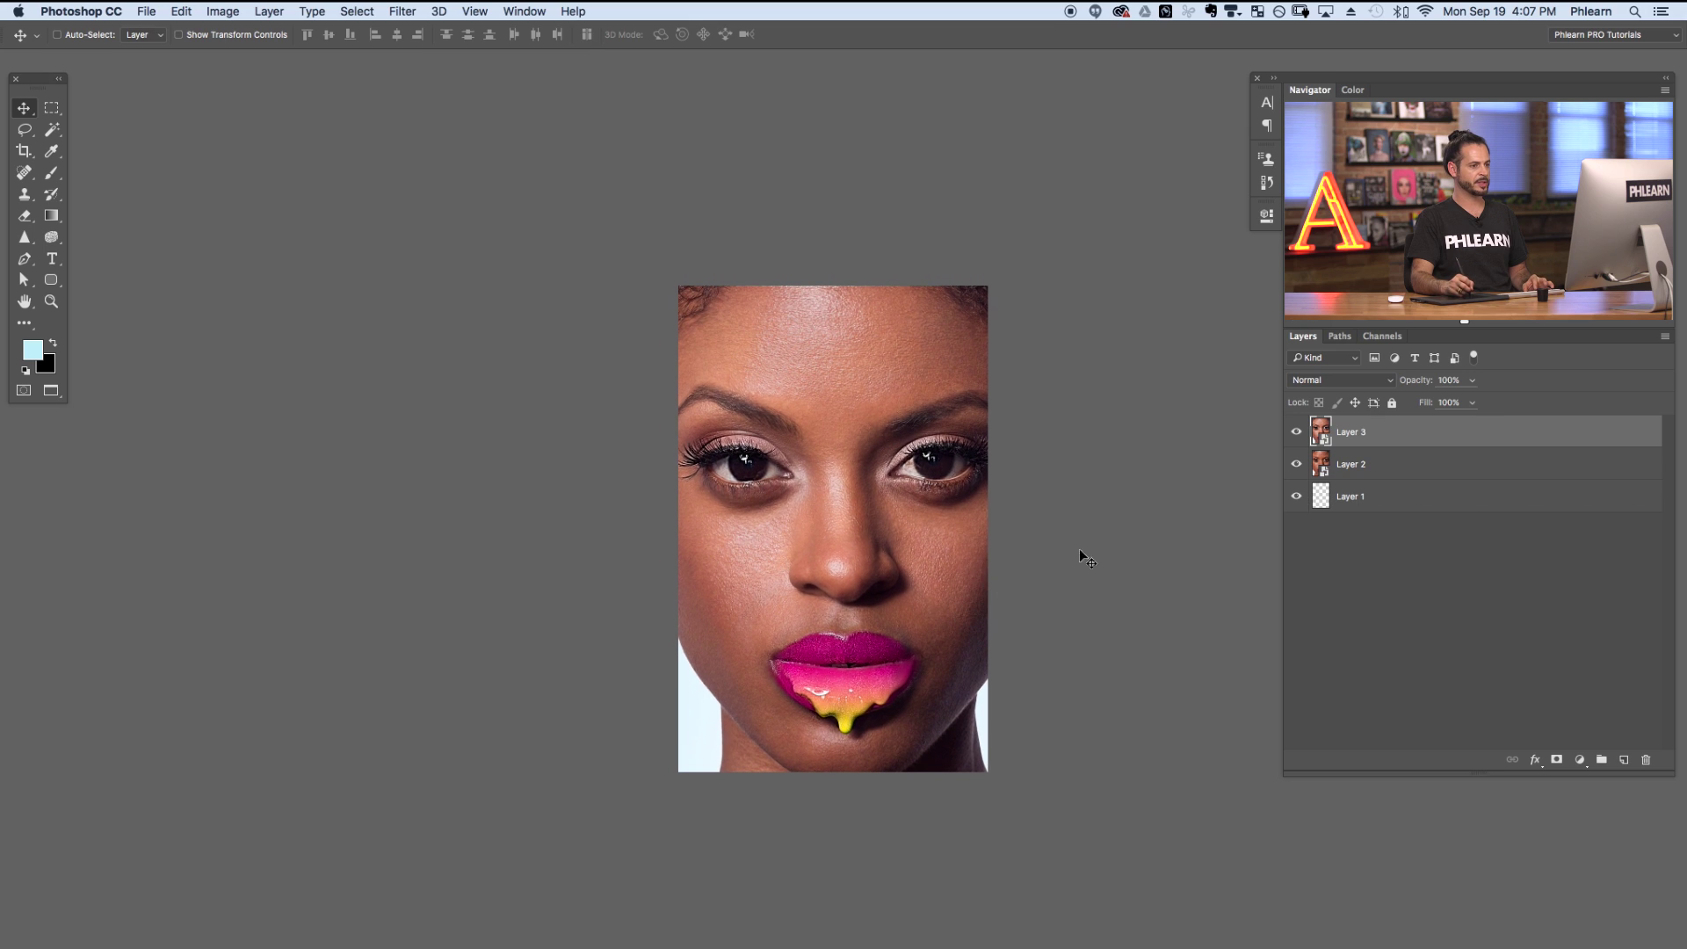
left_click(1295, 432)
left_click(1295, 431)
left_click(1295, 432)
left_click(1295, 432)
Scale Layer 3 and Layer 2 together proportionally to 41% and position the whole portrait within the canvas
left_click(1357, 466)
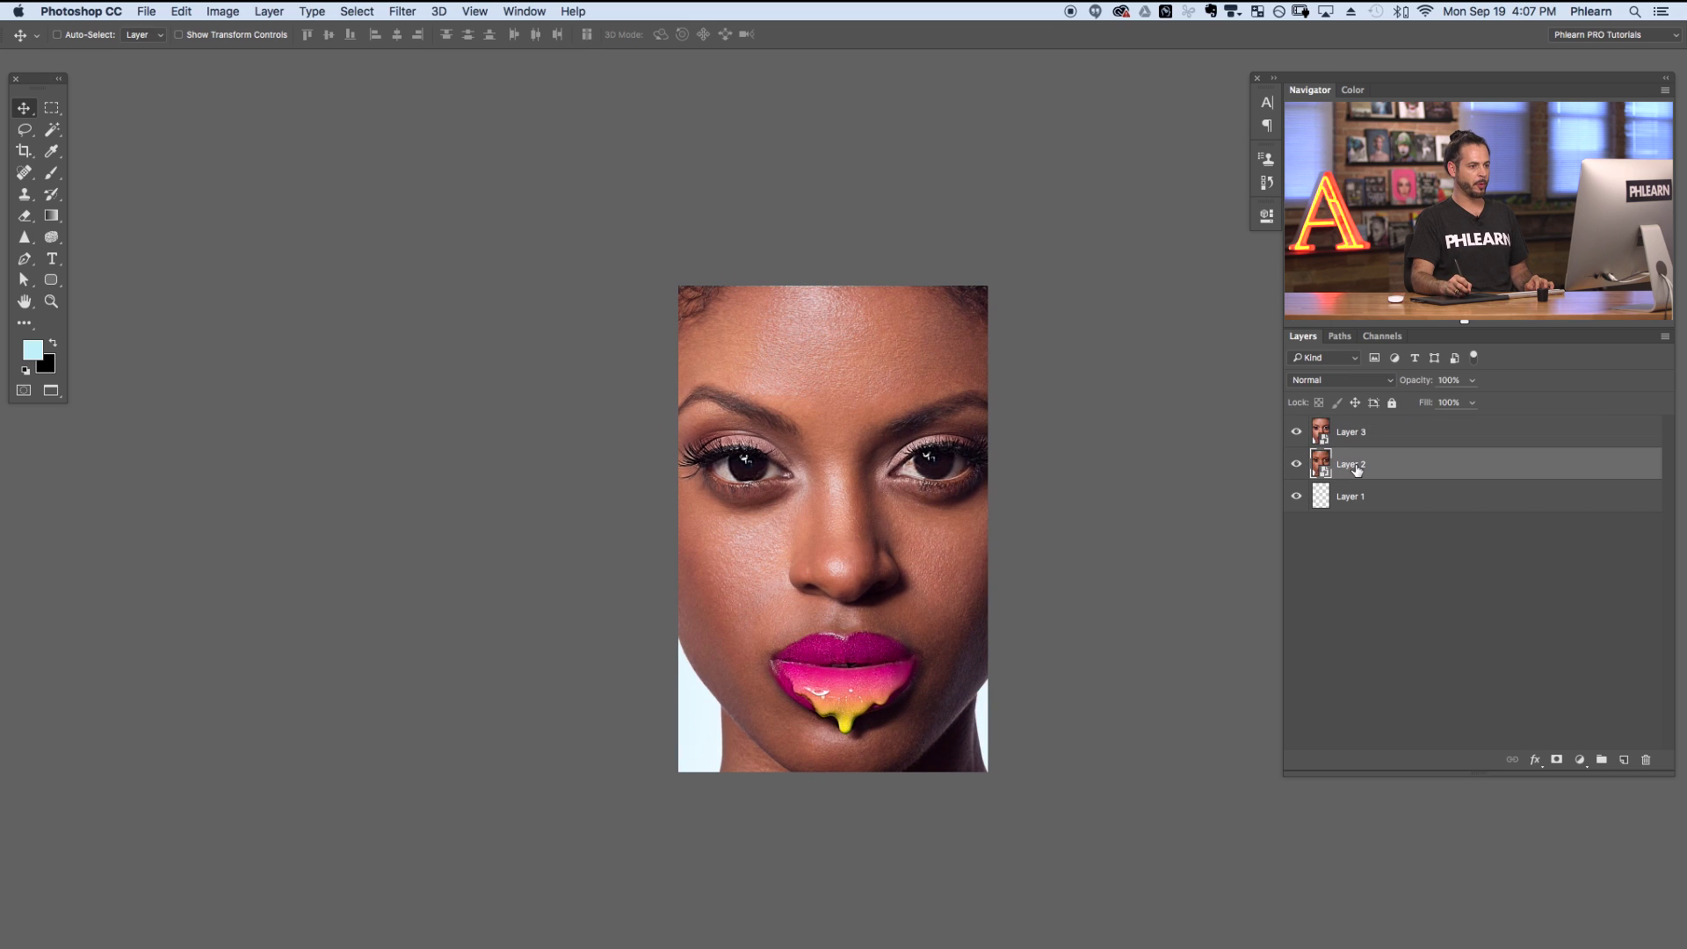
left_click(1373, 438)
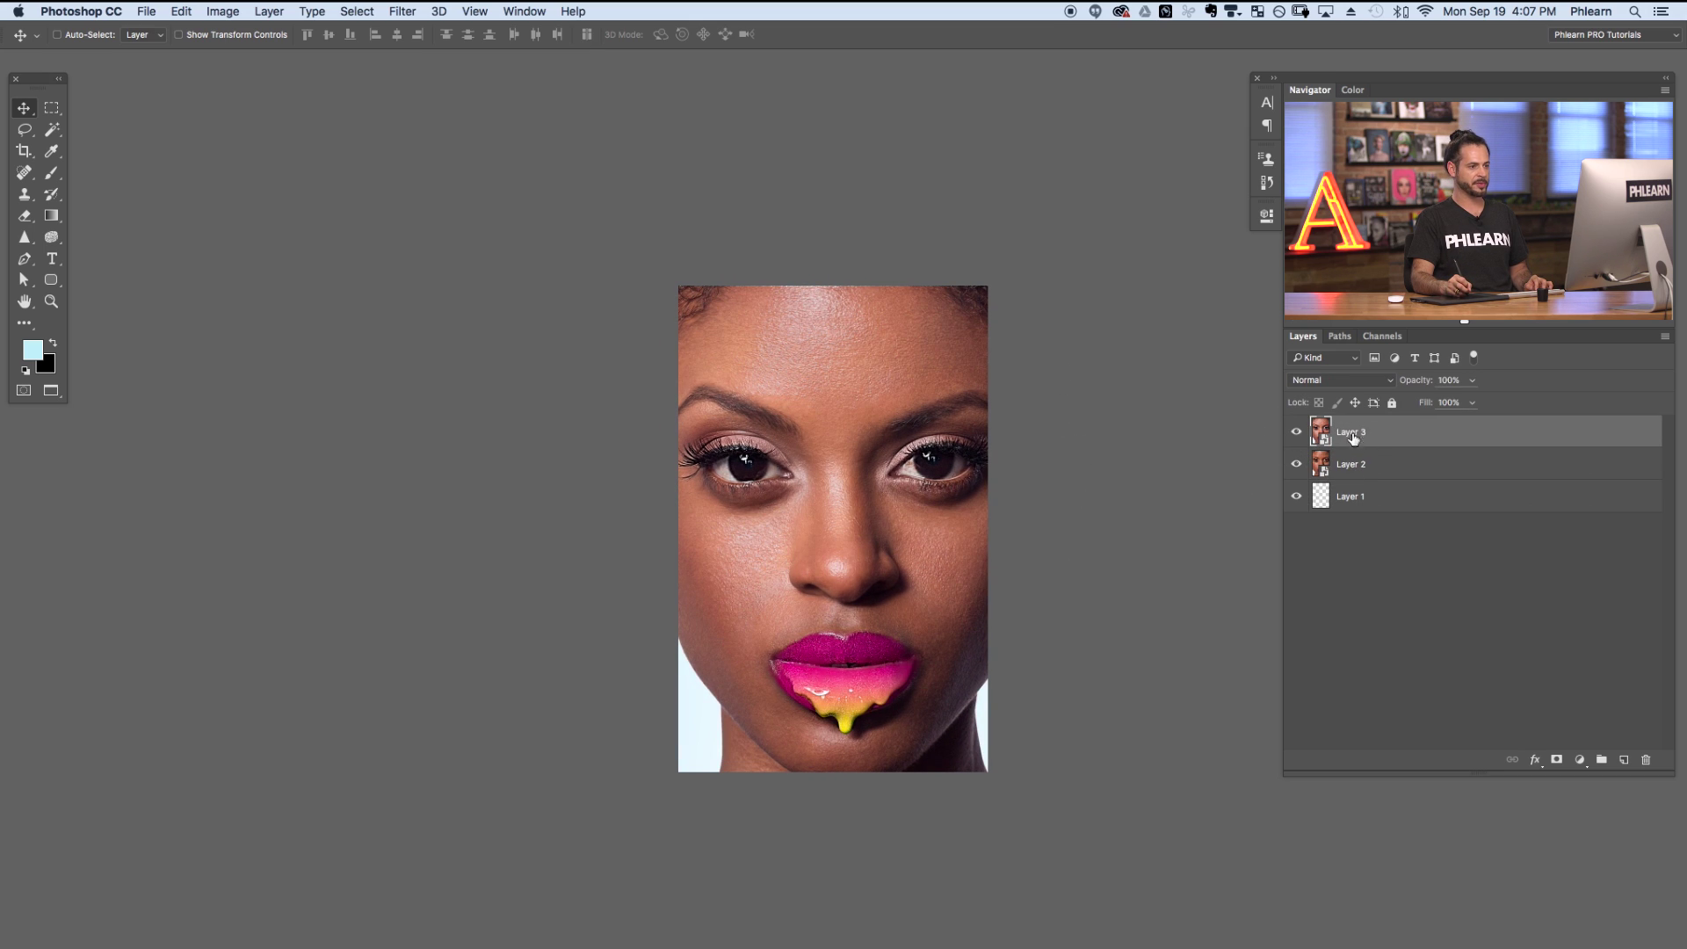
left_click(1388, 463, "shift")
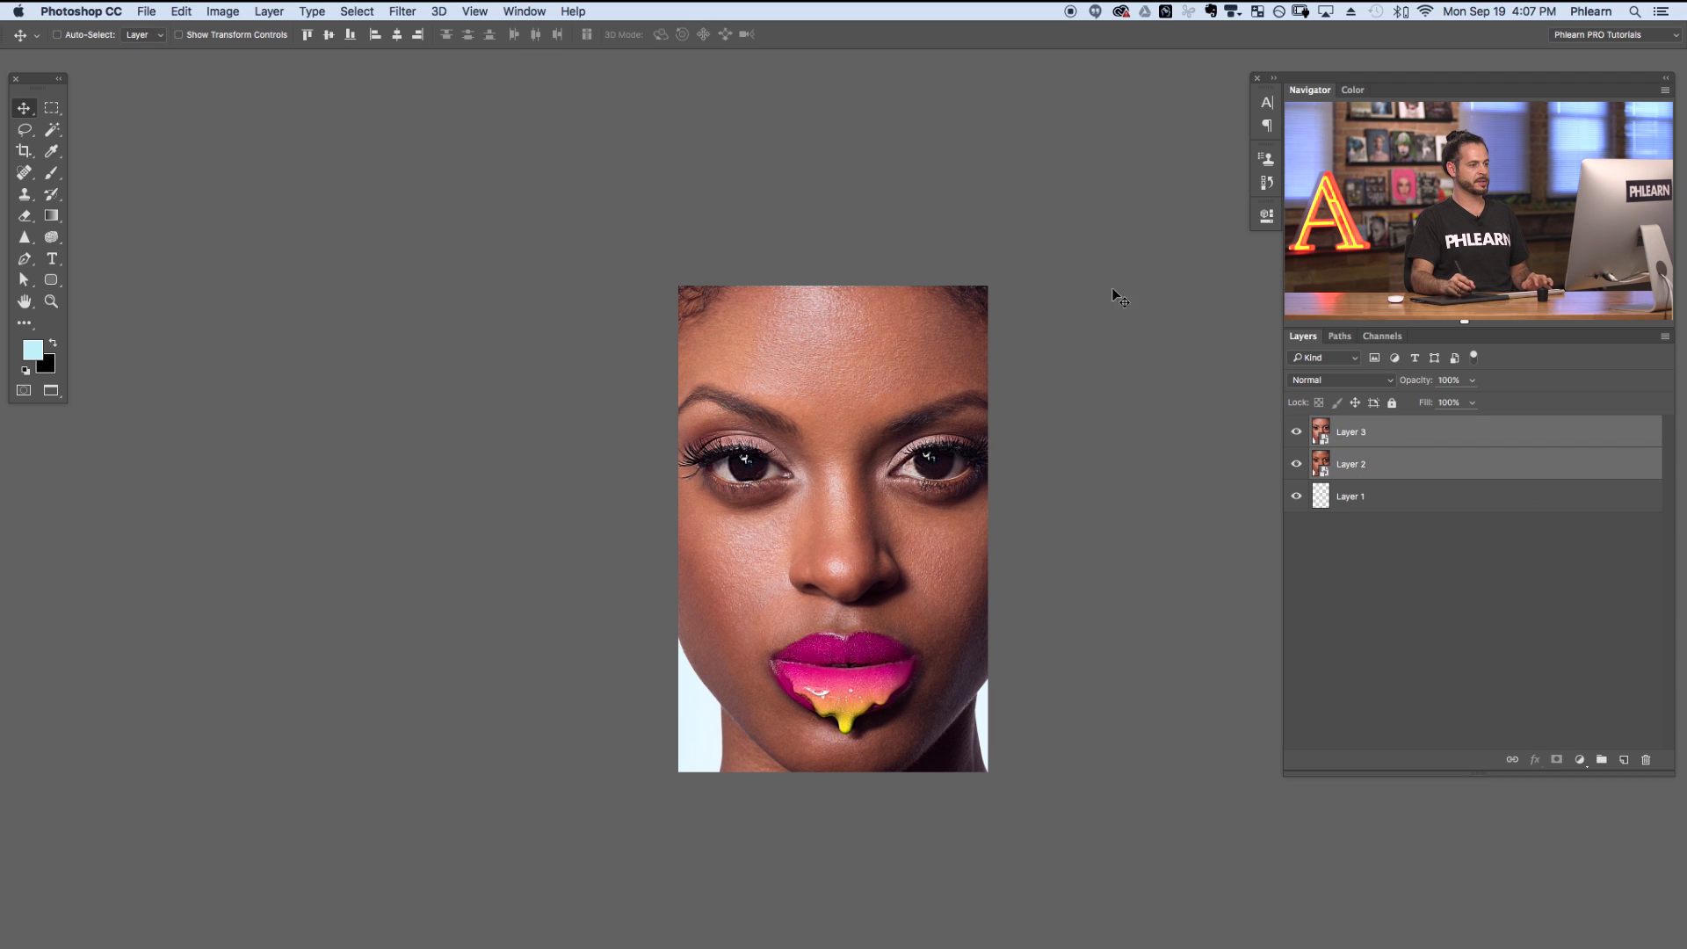
left_click_drag(956, 558, 949, 553)
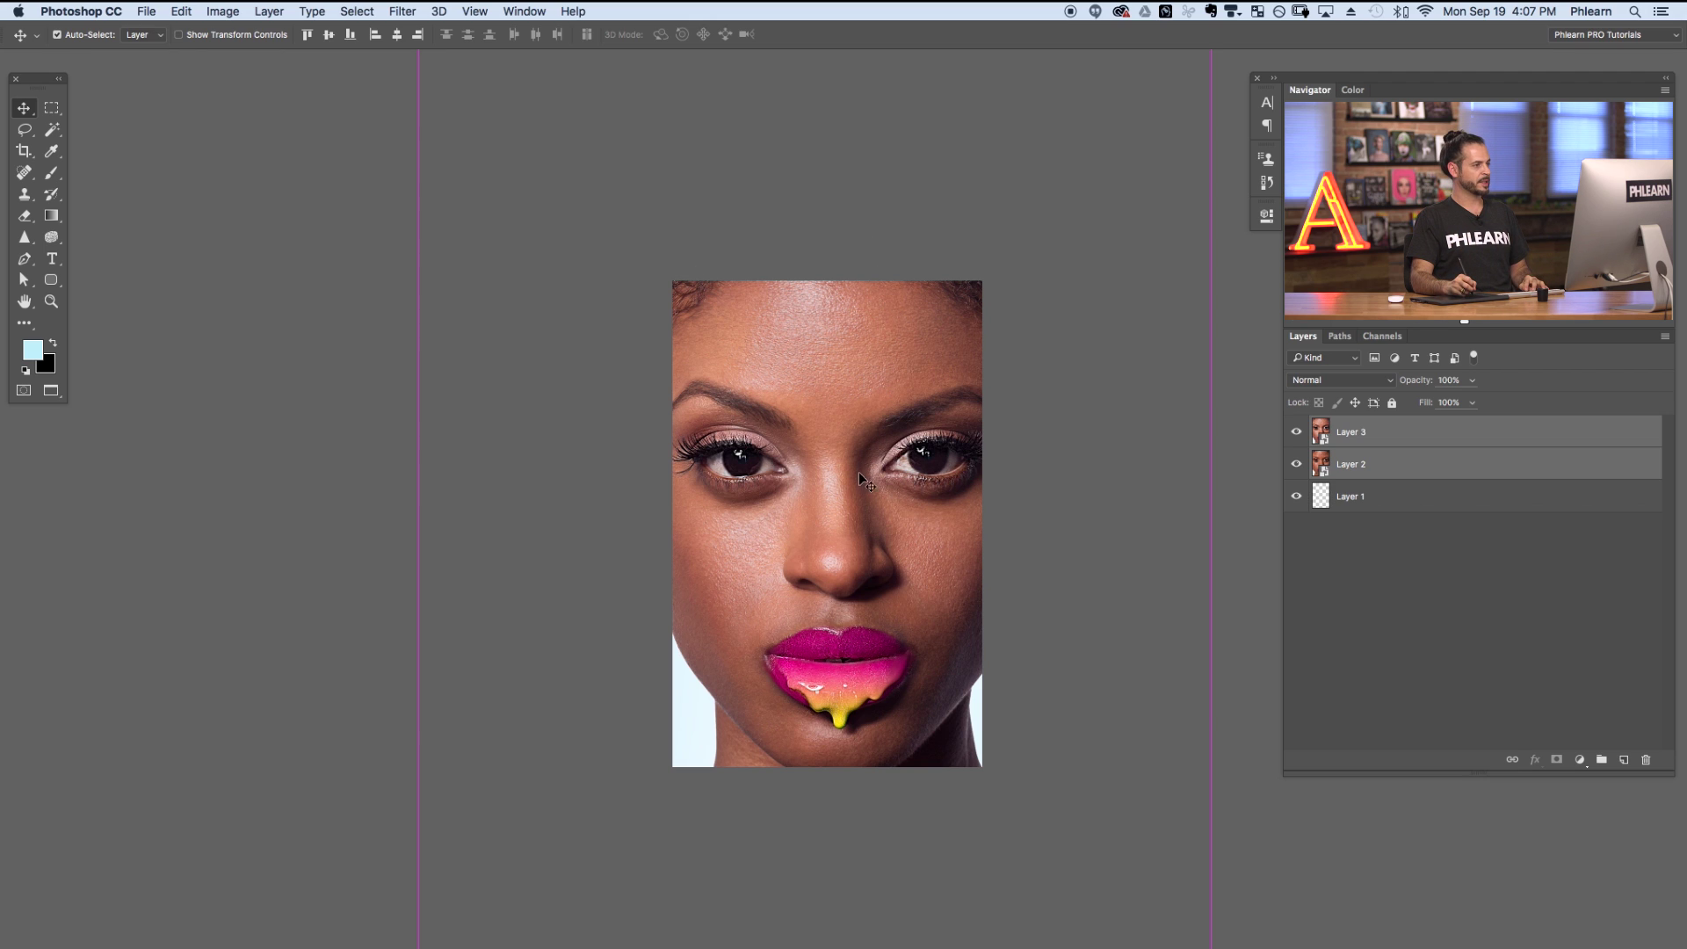
key("super+t")
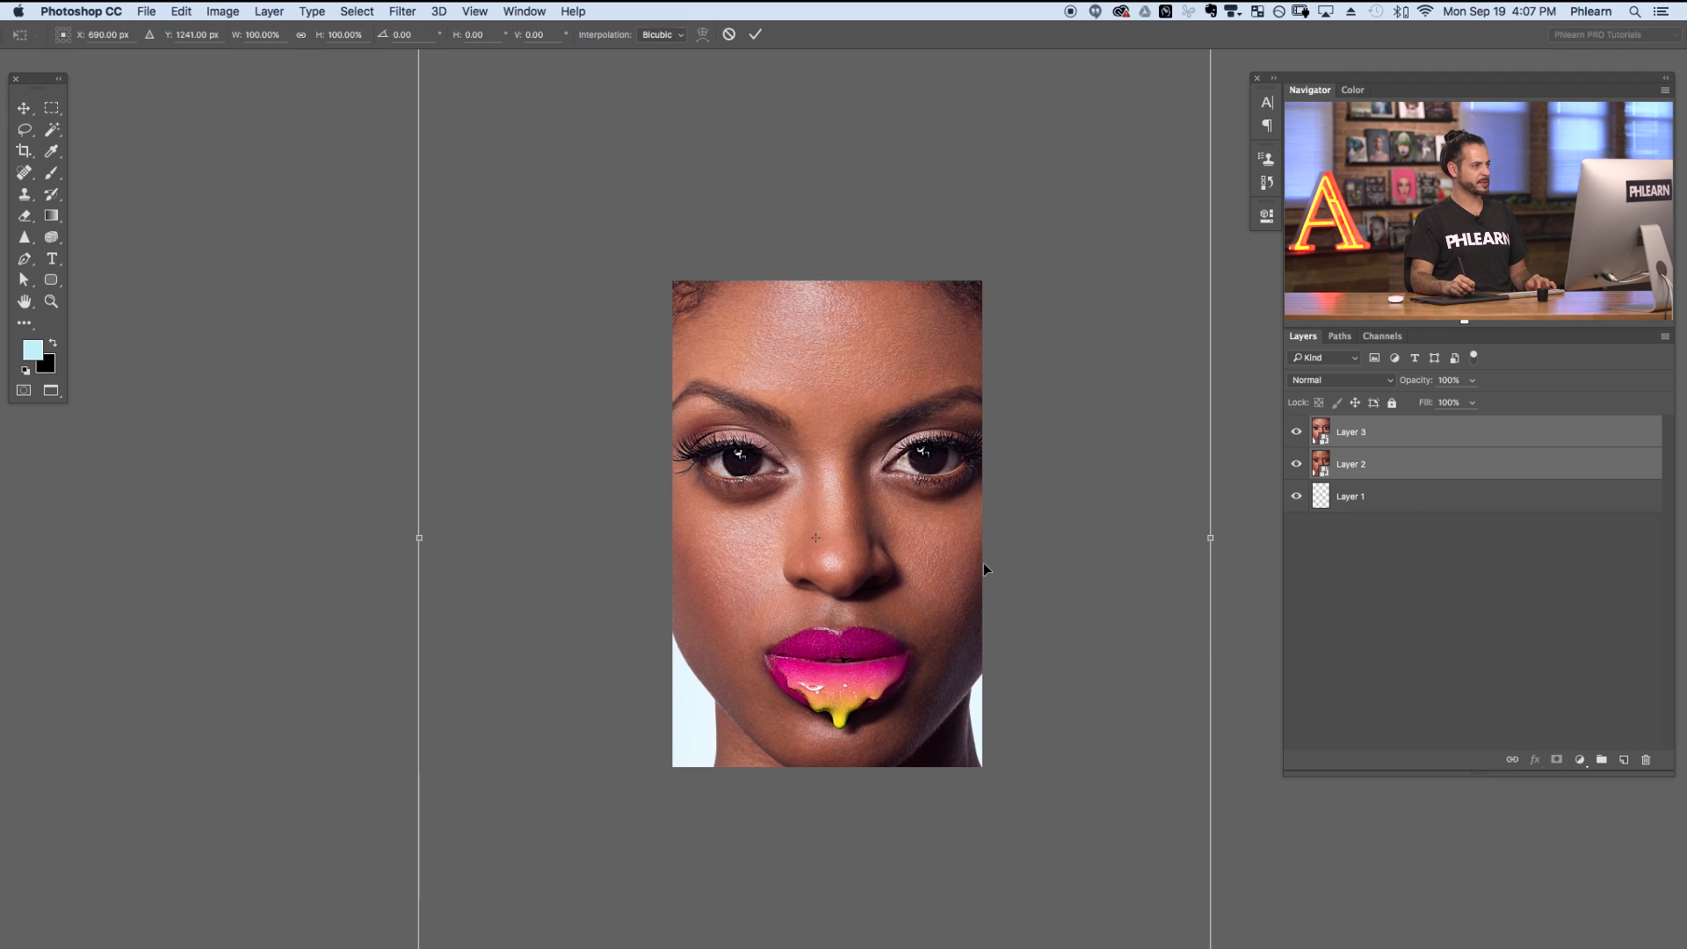
left_click(304, 35)
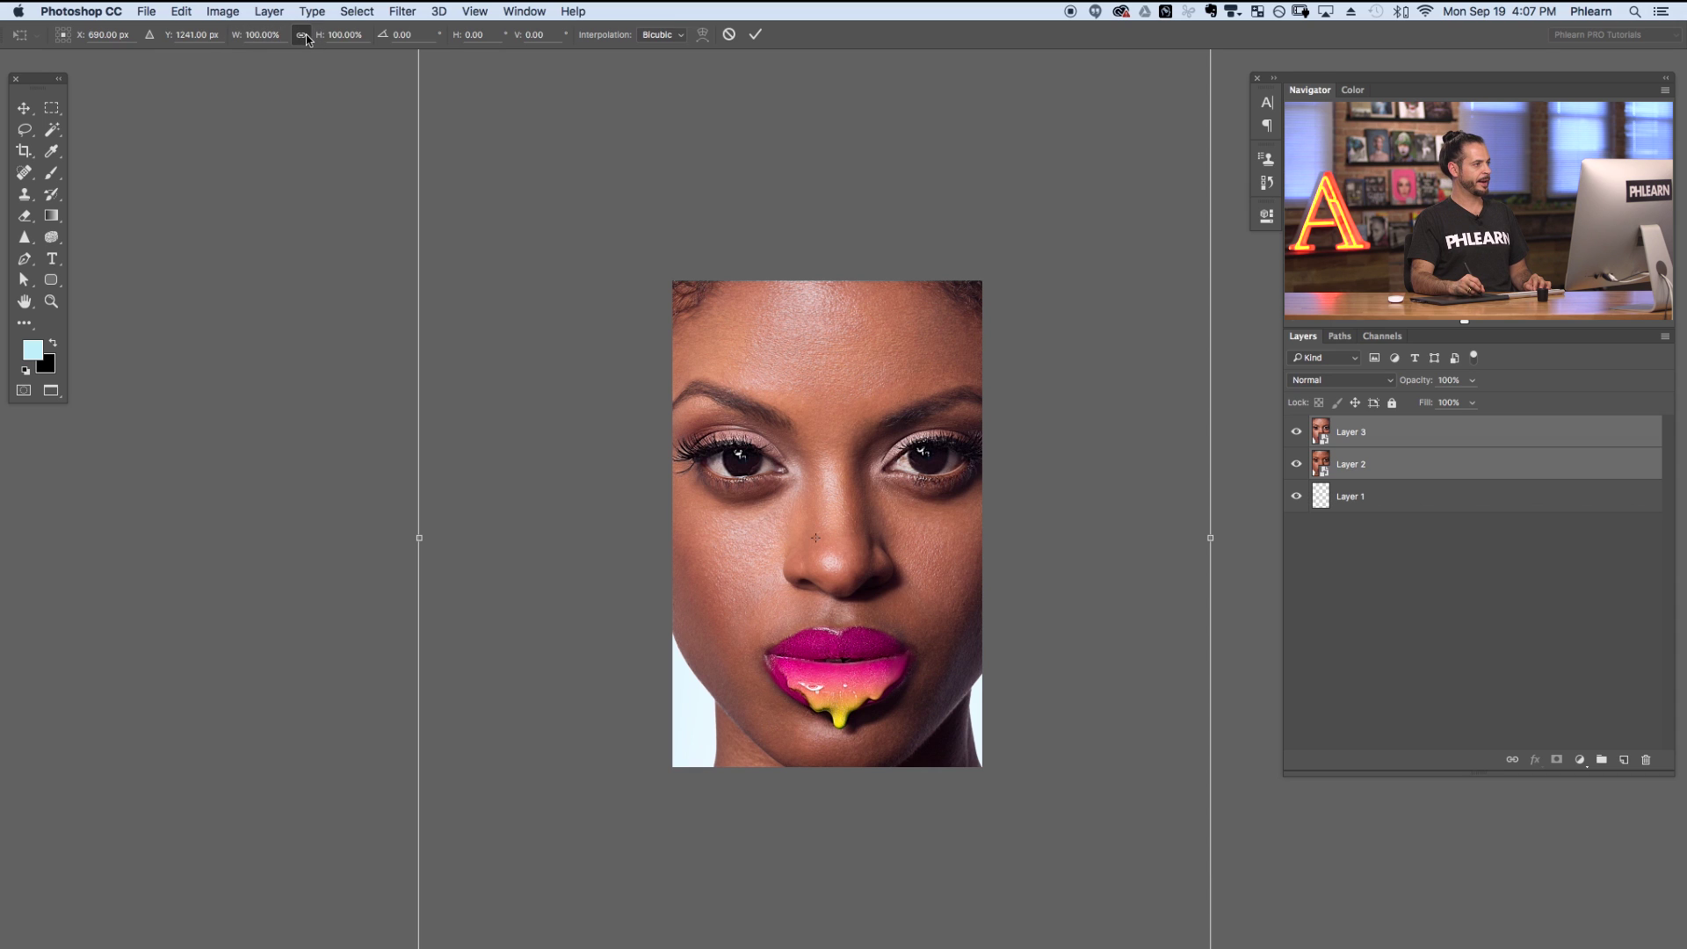
left_click_drag(318, 36, 266, 49)
left_click_drag(872, 683, 895, 661)
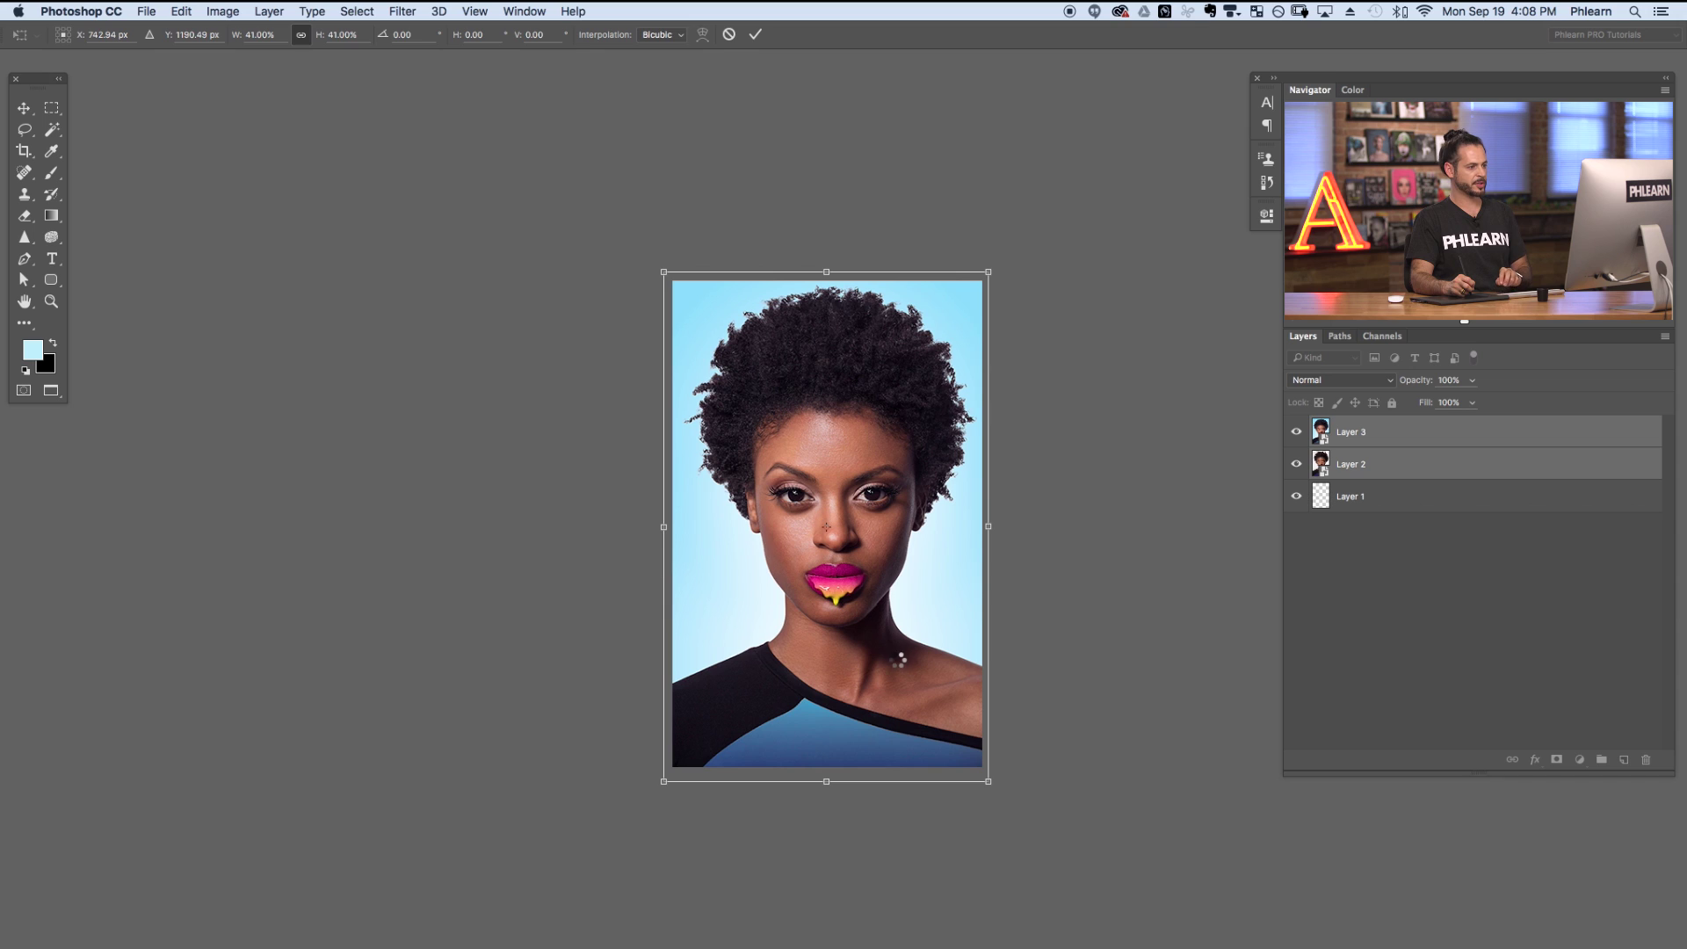
key("Return")
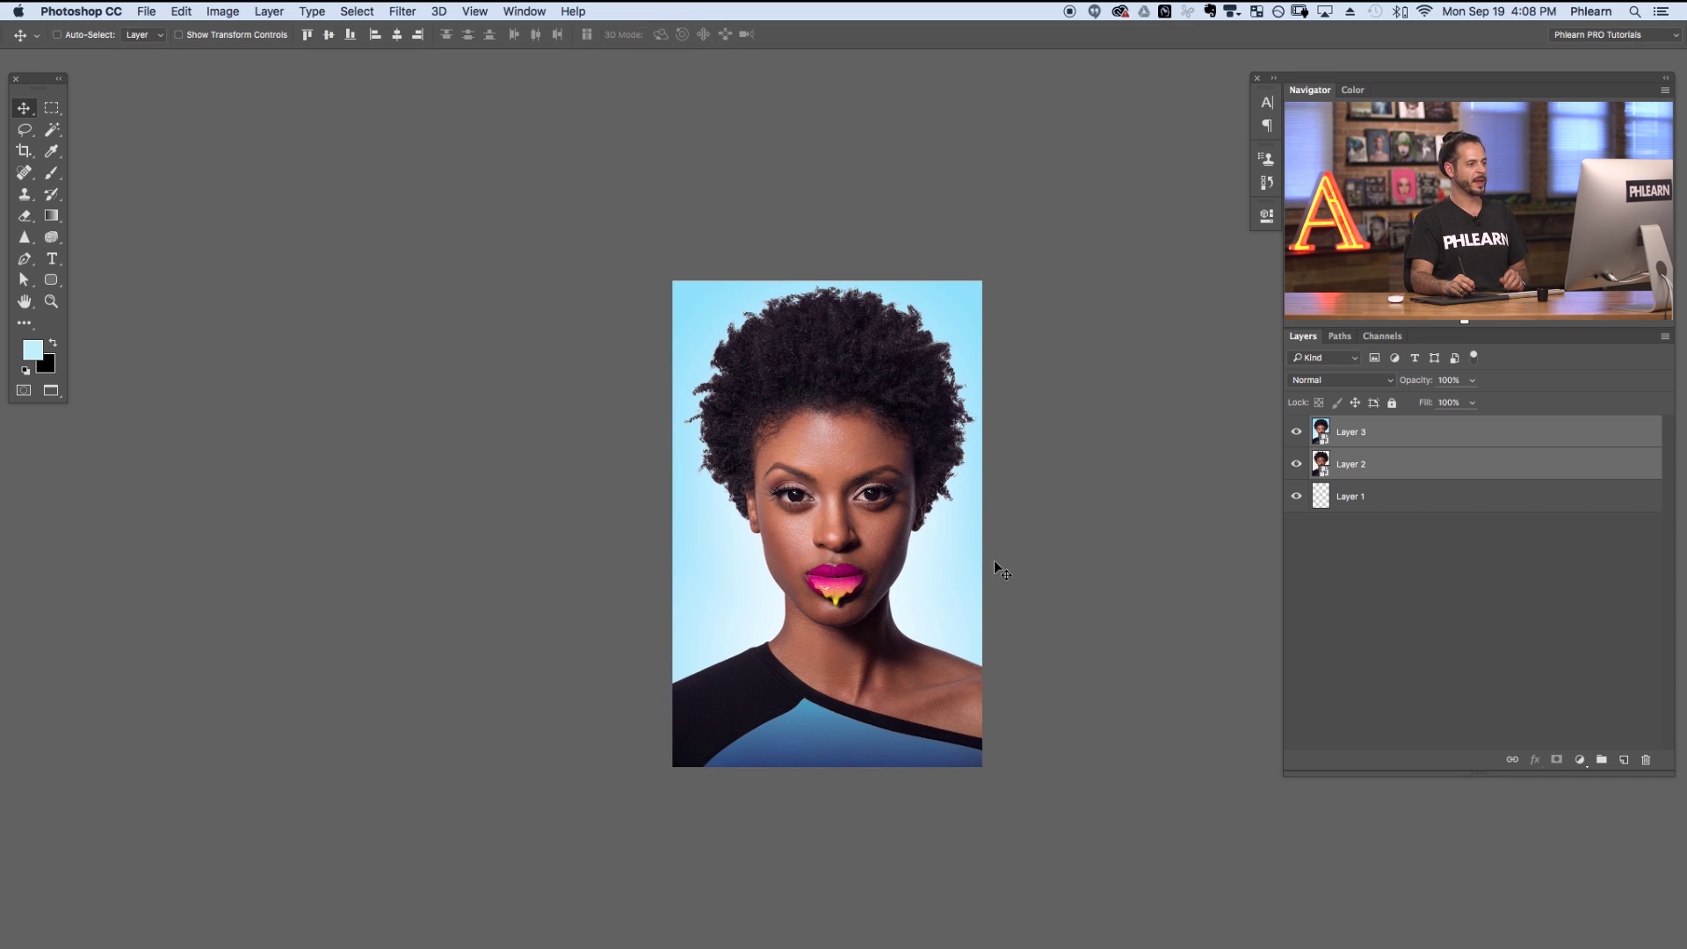
Hide and show Layer 3 to check the resized portraits' alignment, and select only Layer 2
left_click(1298, 434)
left_click(1384, 461)
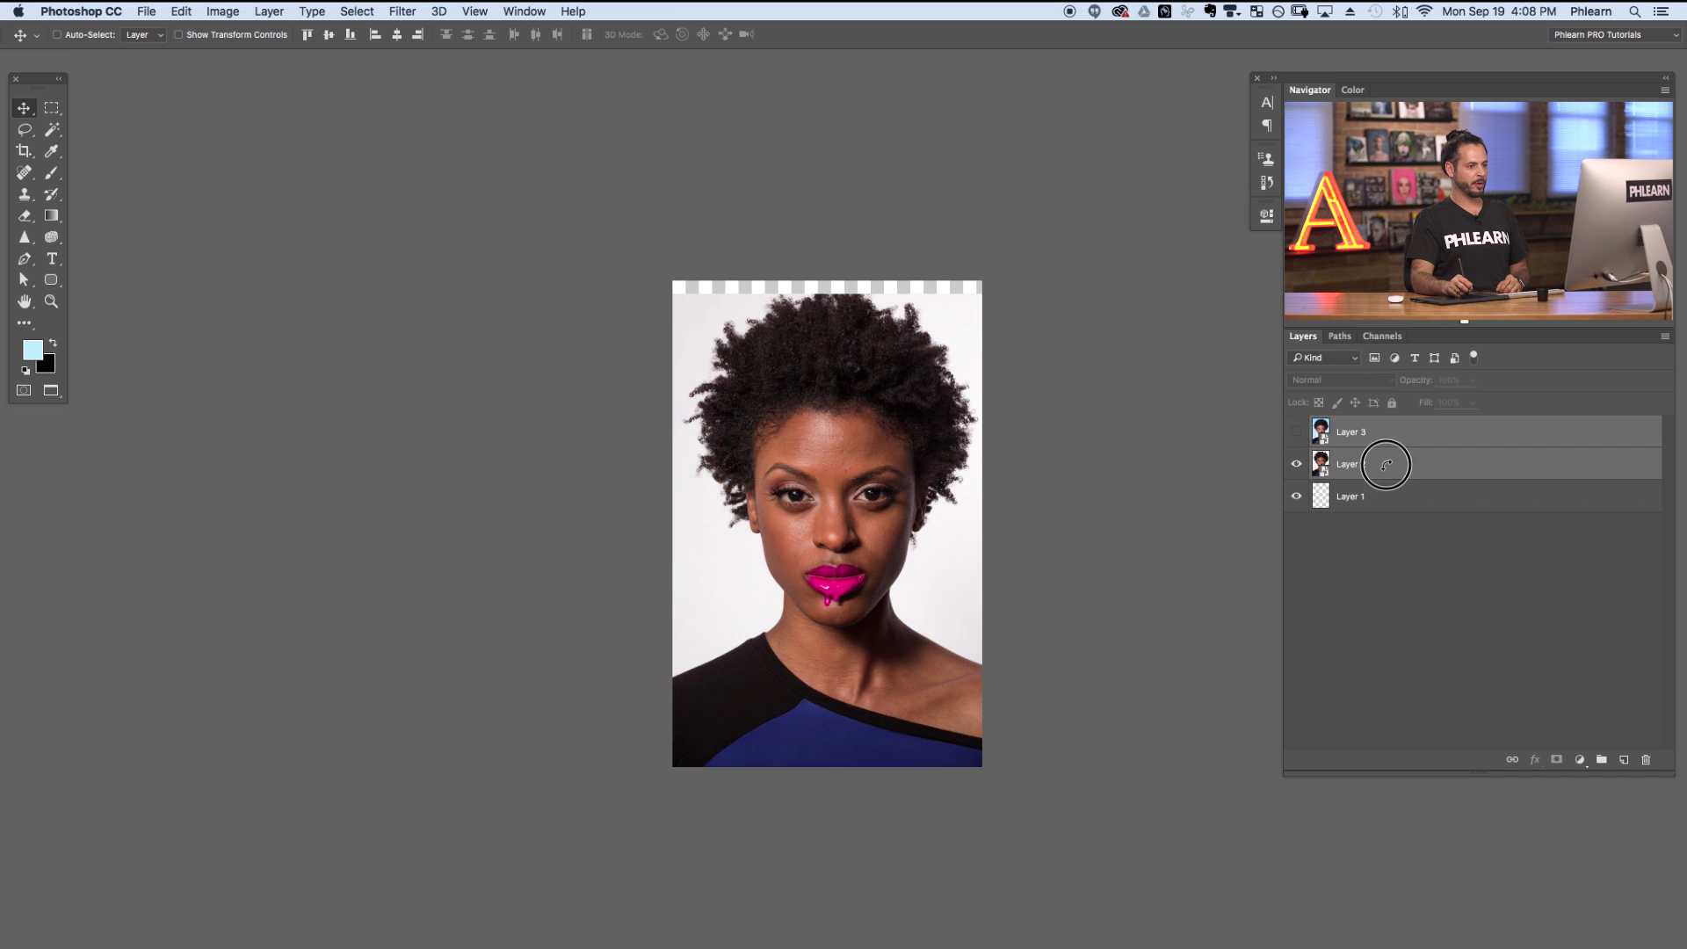
left_click(1296, 433)
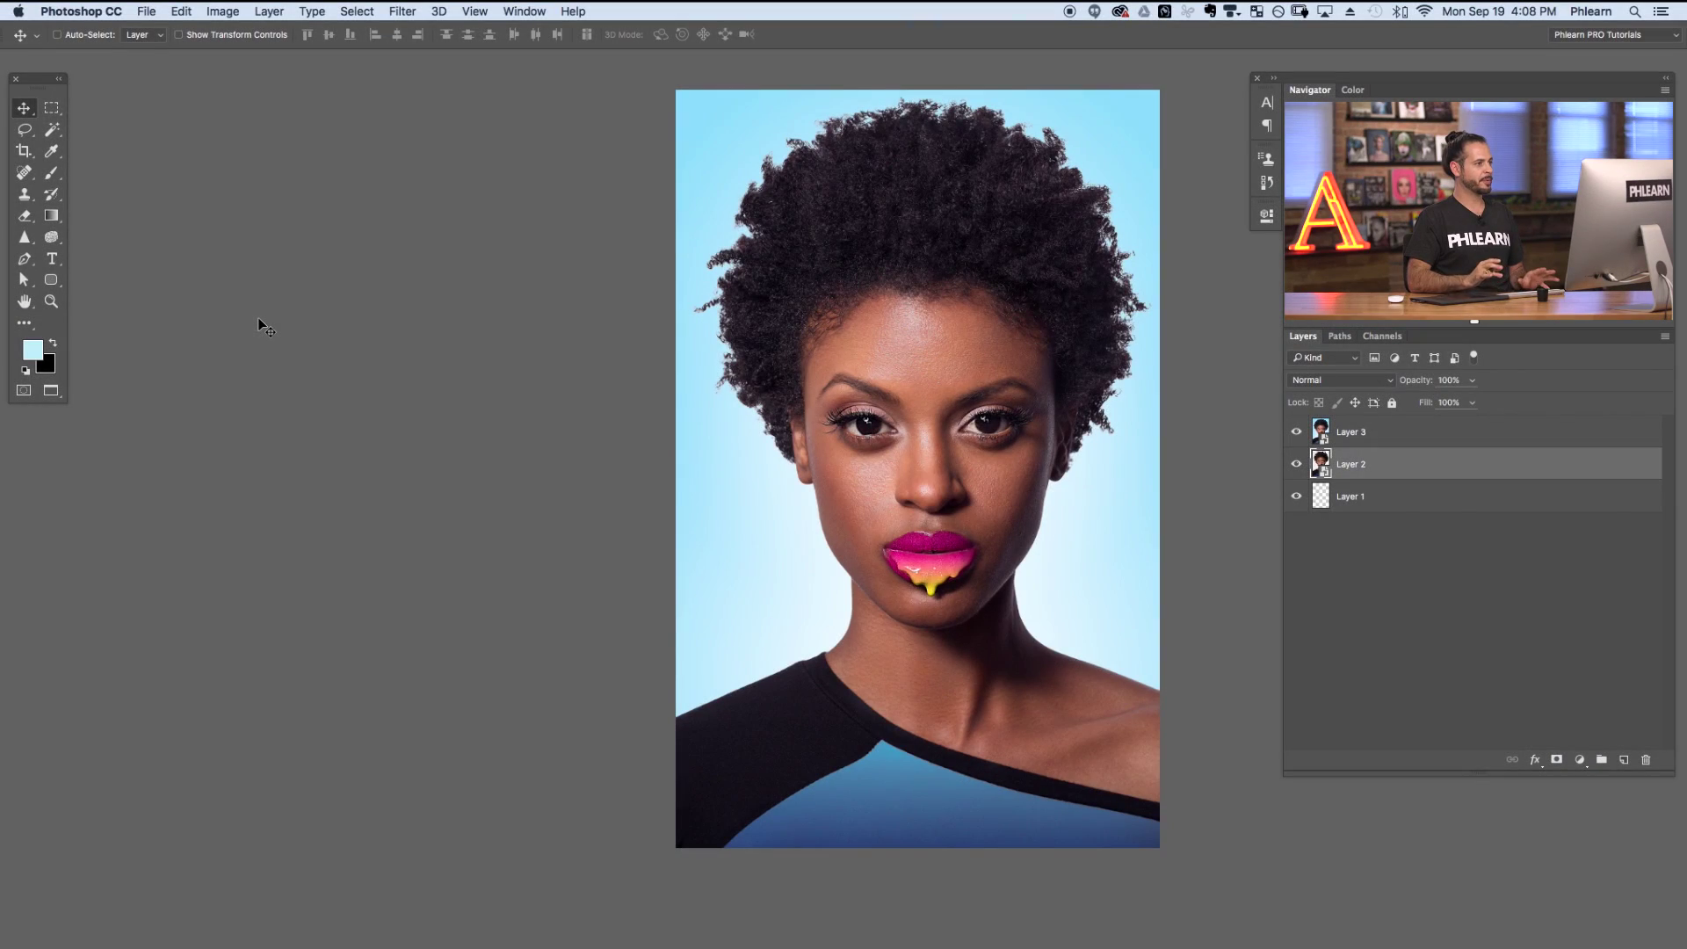
Display the Timeline, place it beside the portrait, and create a frame animation
left_click(525, 11)
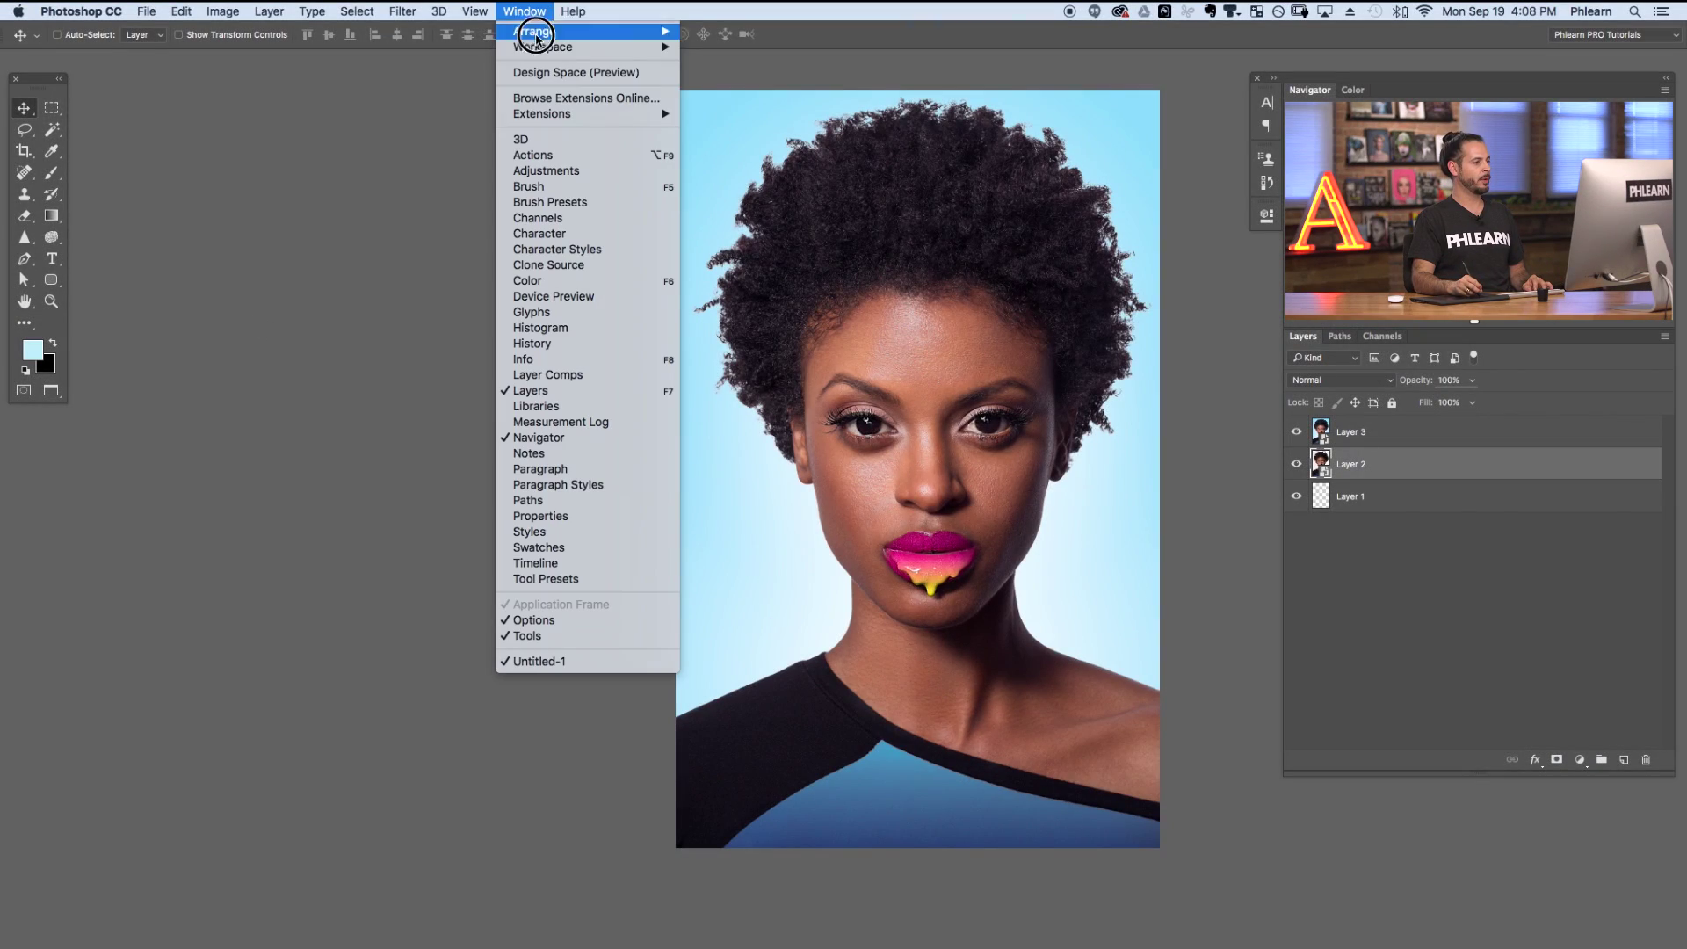
left_click(622, 566)
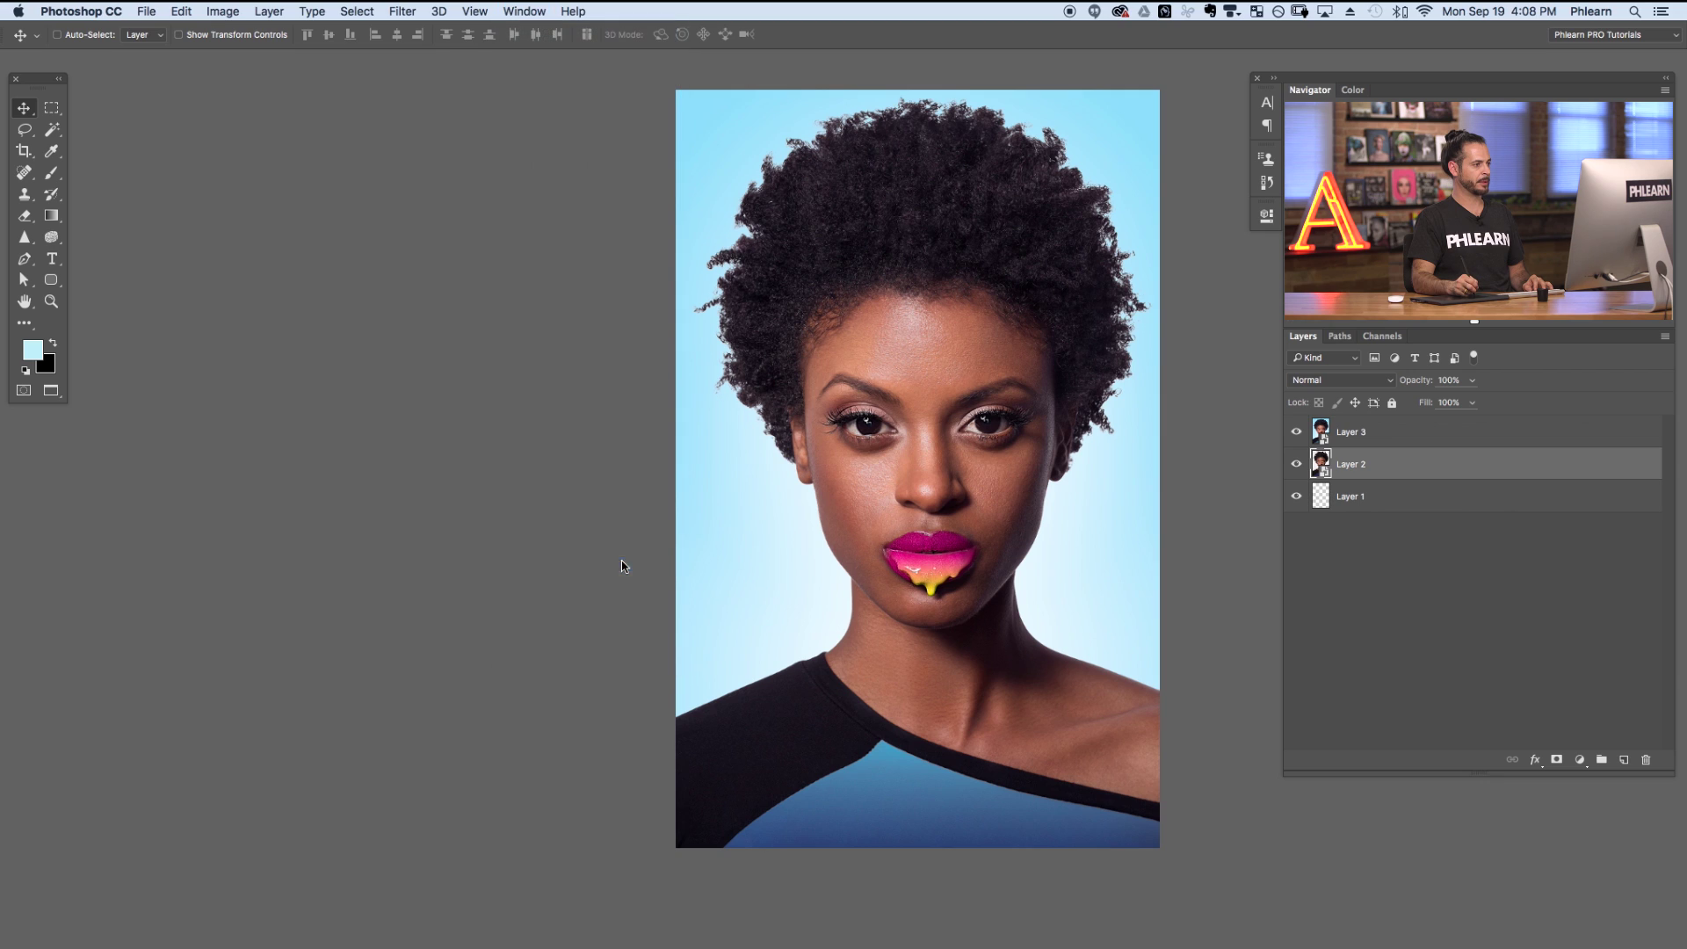
left_click_drag(441, 287, 428, 277)
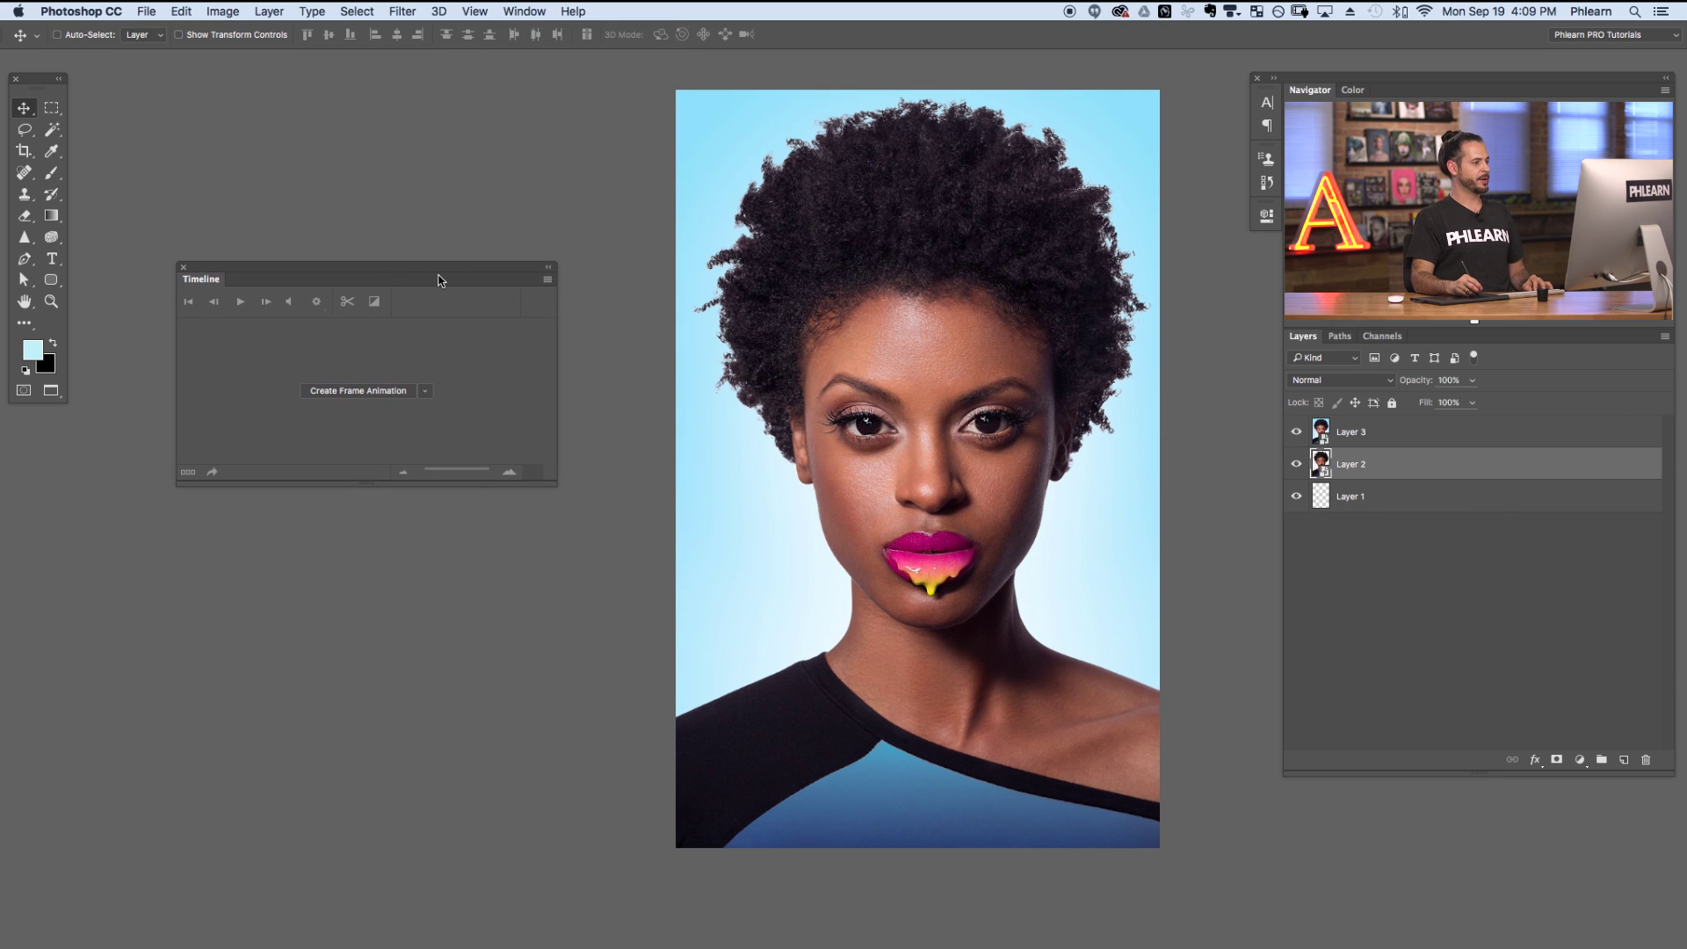
left_click(355, 392)
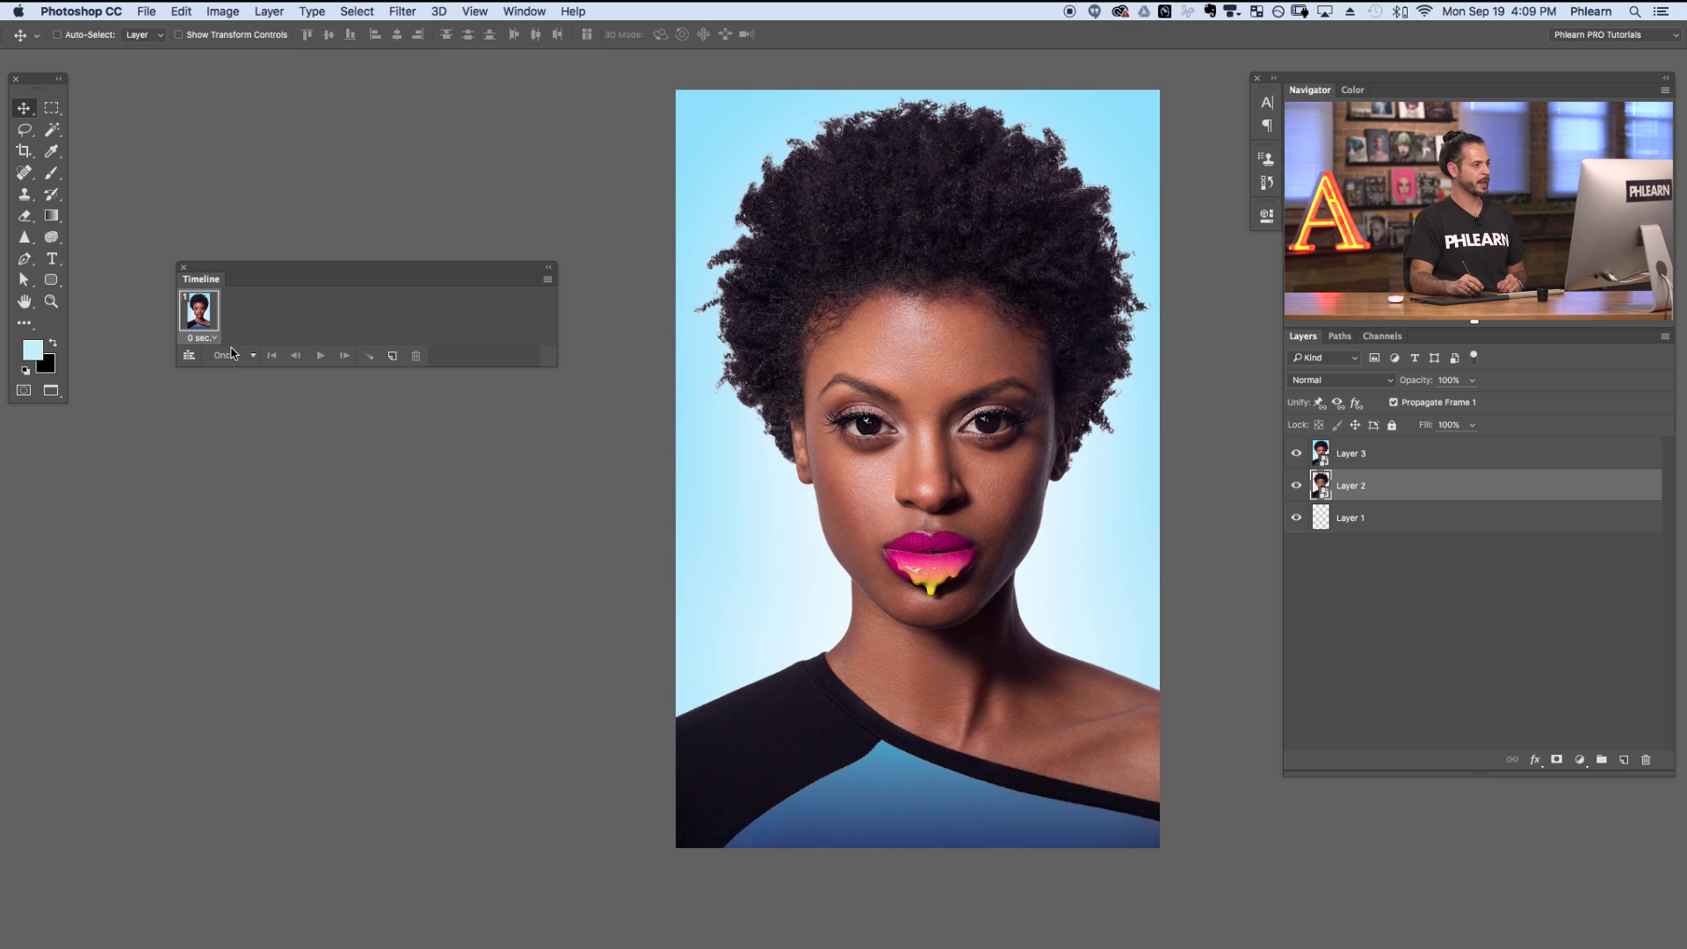
Hide Layer 3 in the first animation frame and duplicate that frame
left_click(1343, 460)
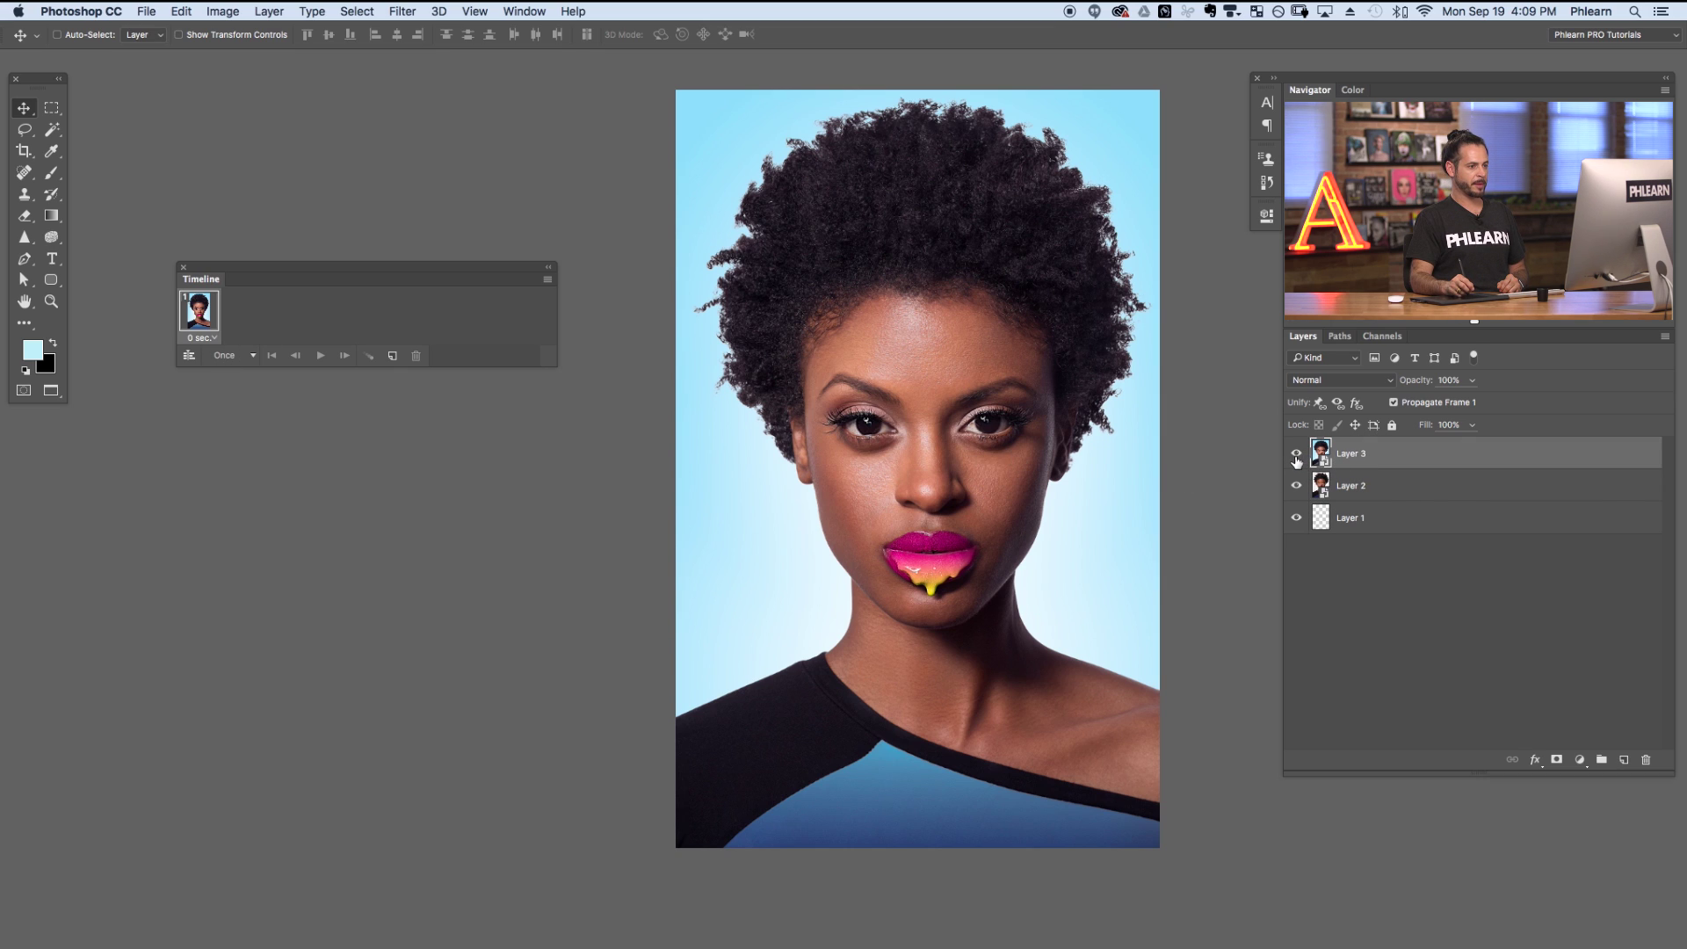
left_click(1296, 454)
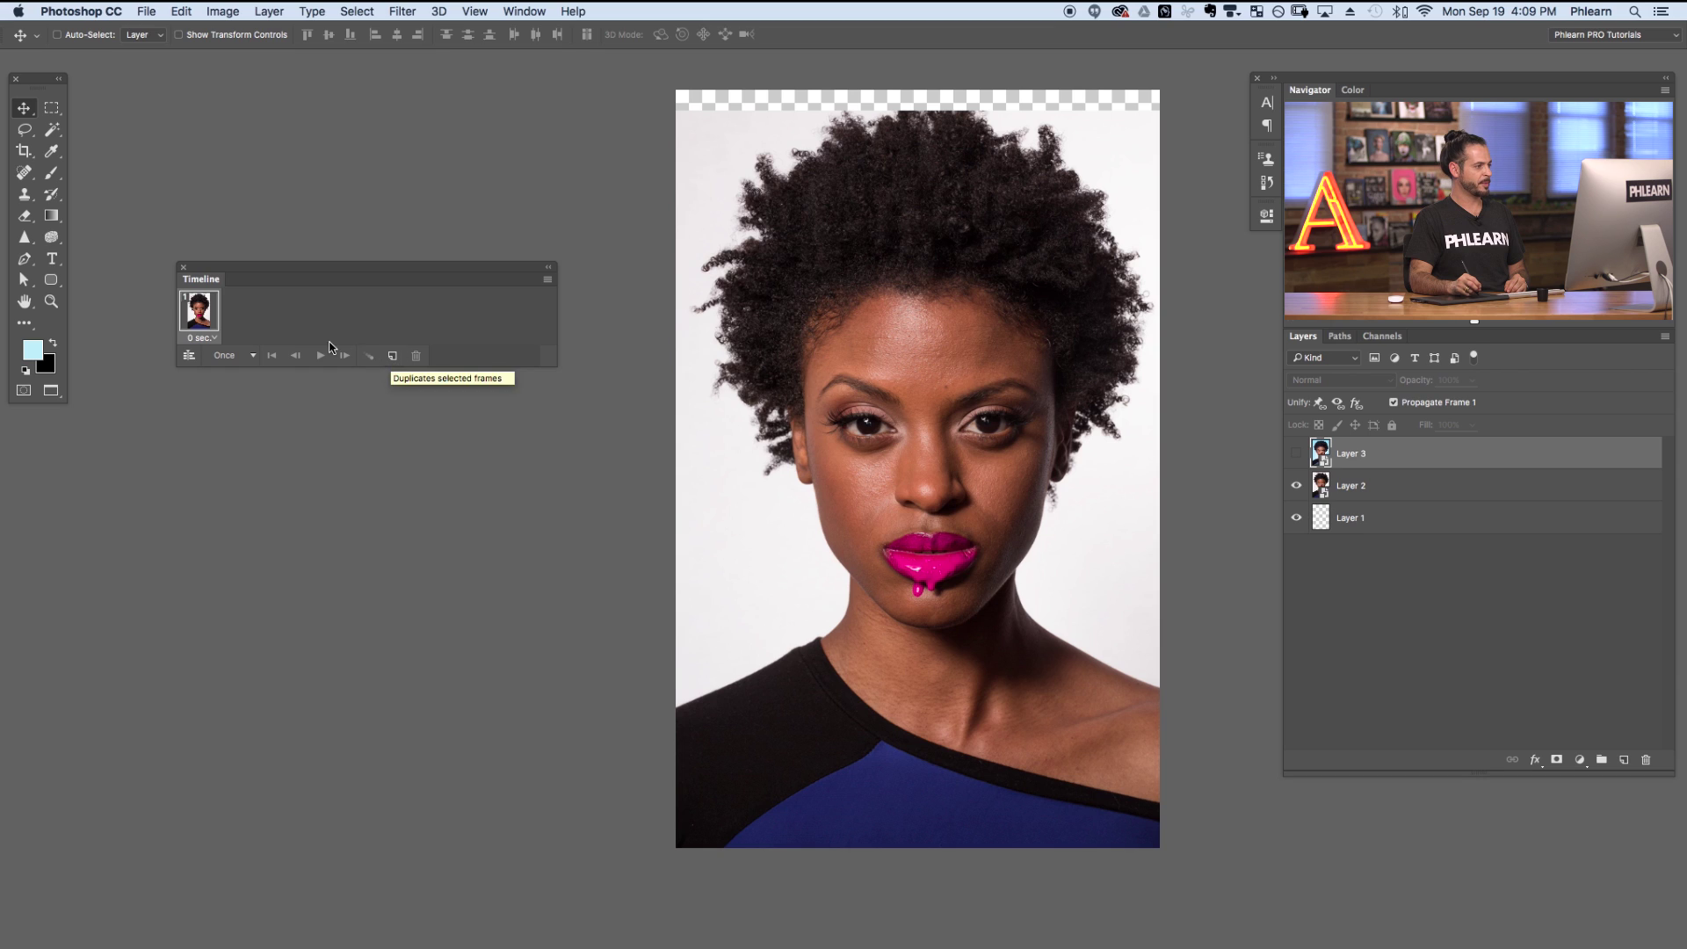
left_click(392, 356)
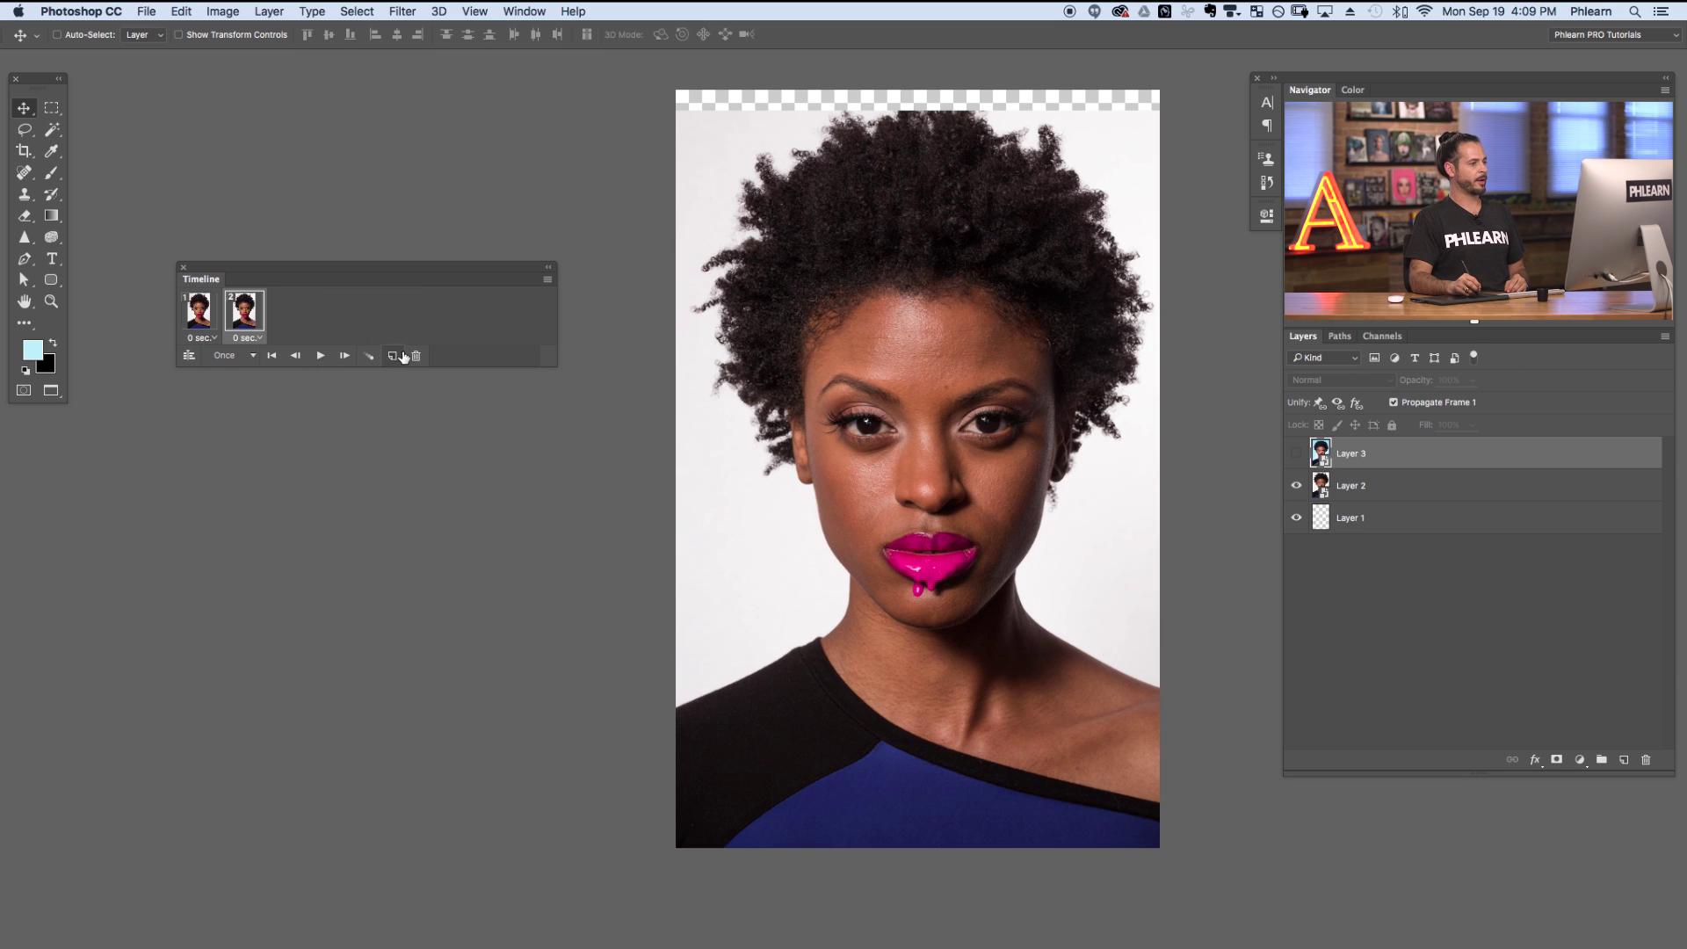
Select the second animation frame and make Layer 3 visible in it
left_click(202, 316)
left_click(244, 315)
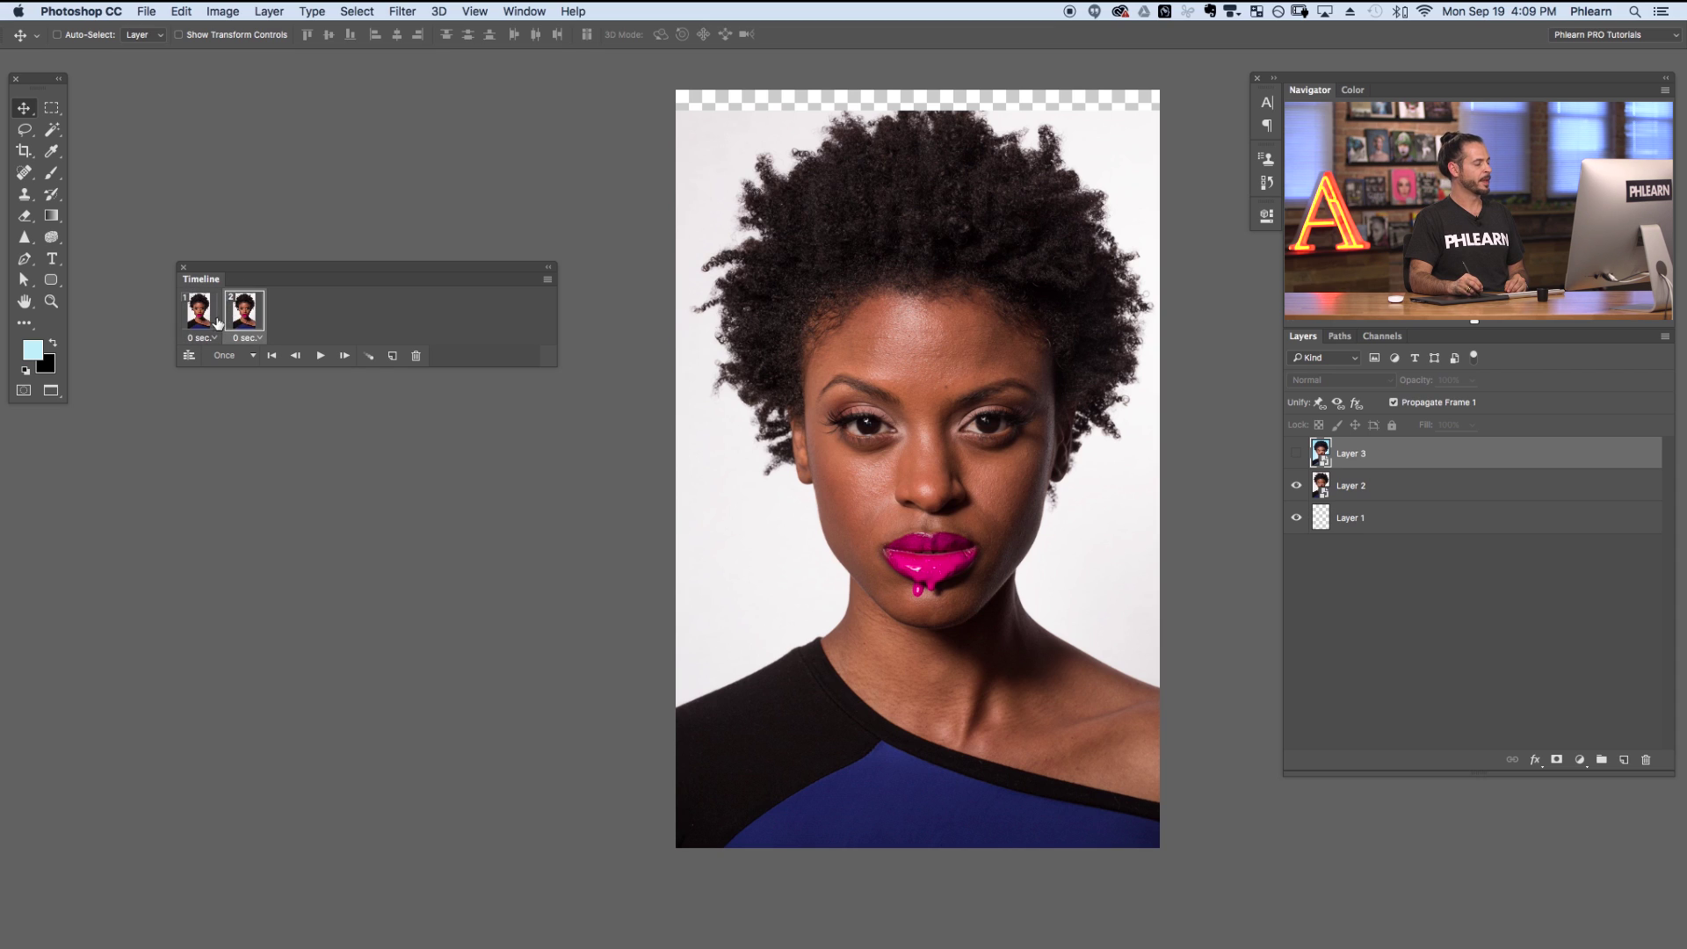
left_click(208, 322)
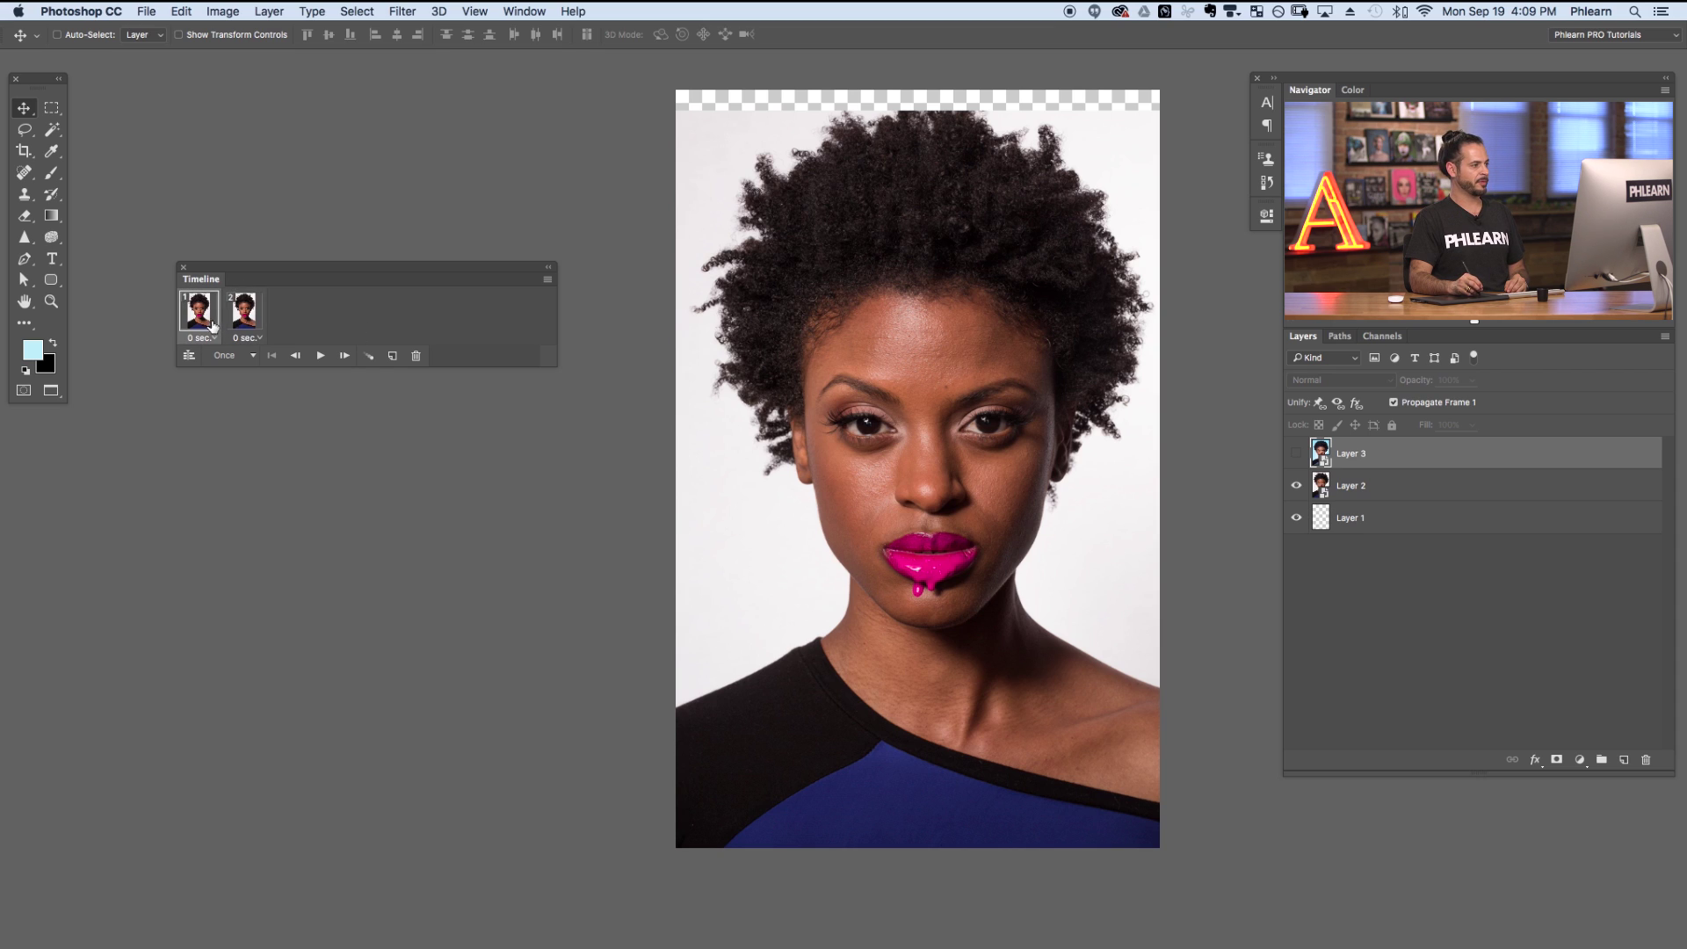
left_click(246, 322)
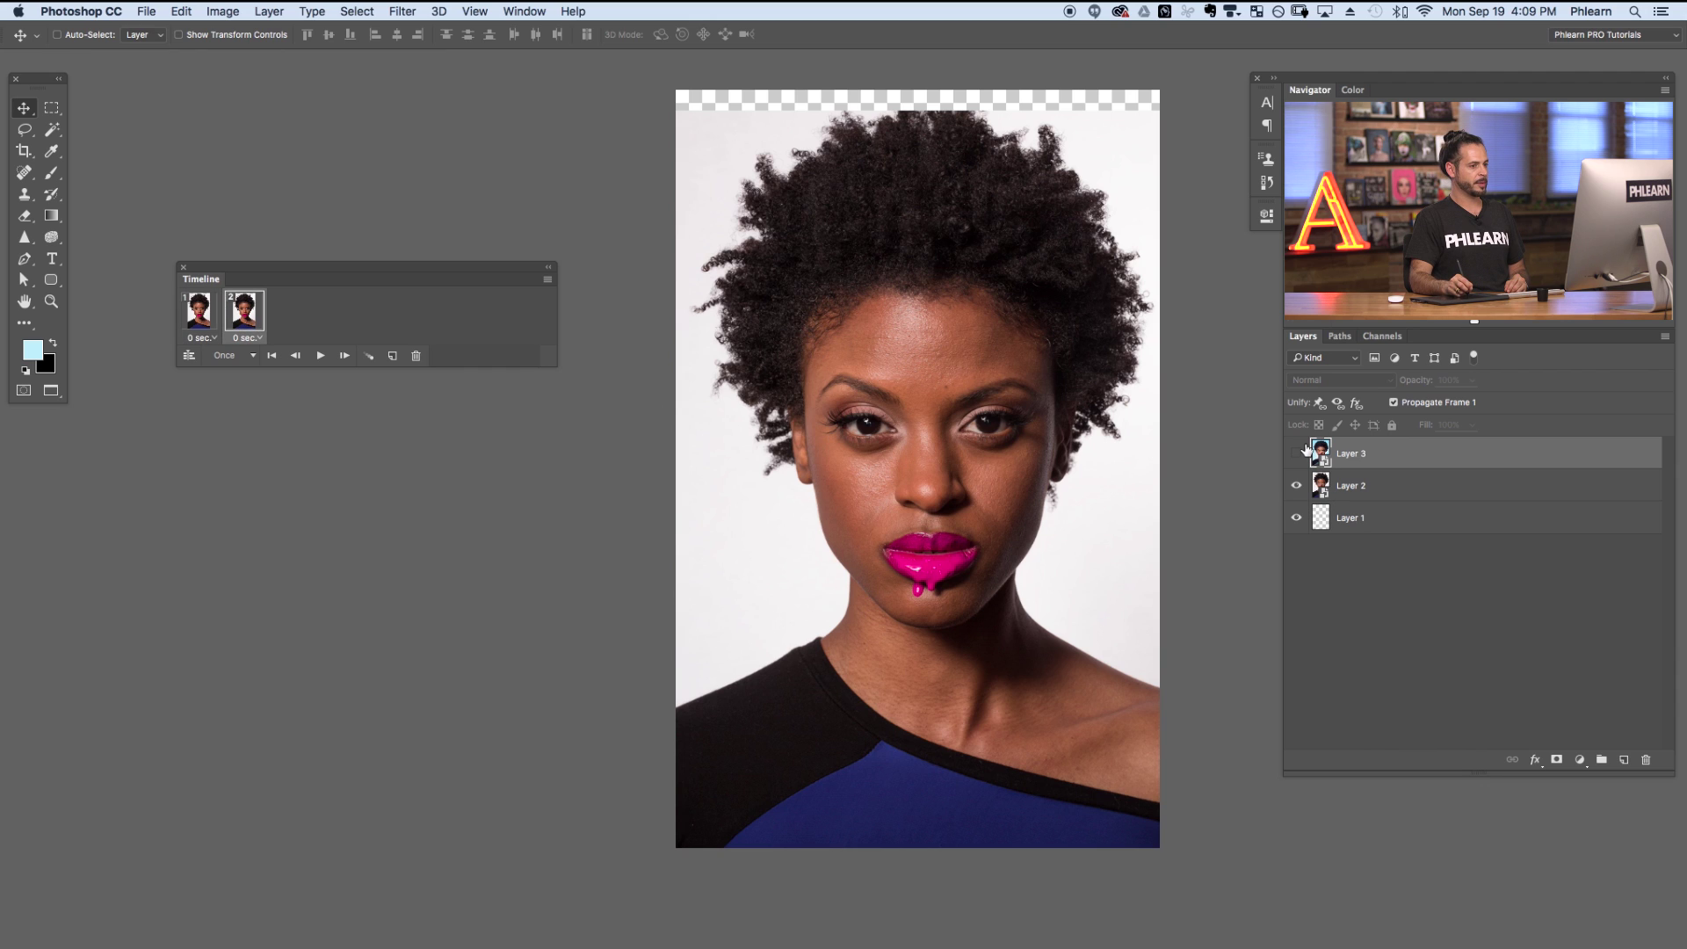
left_click(1296, 455)
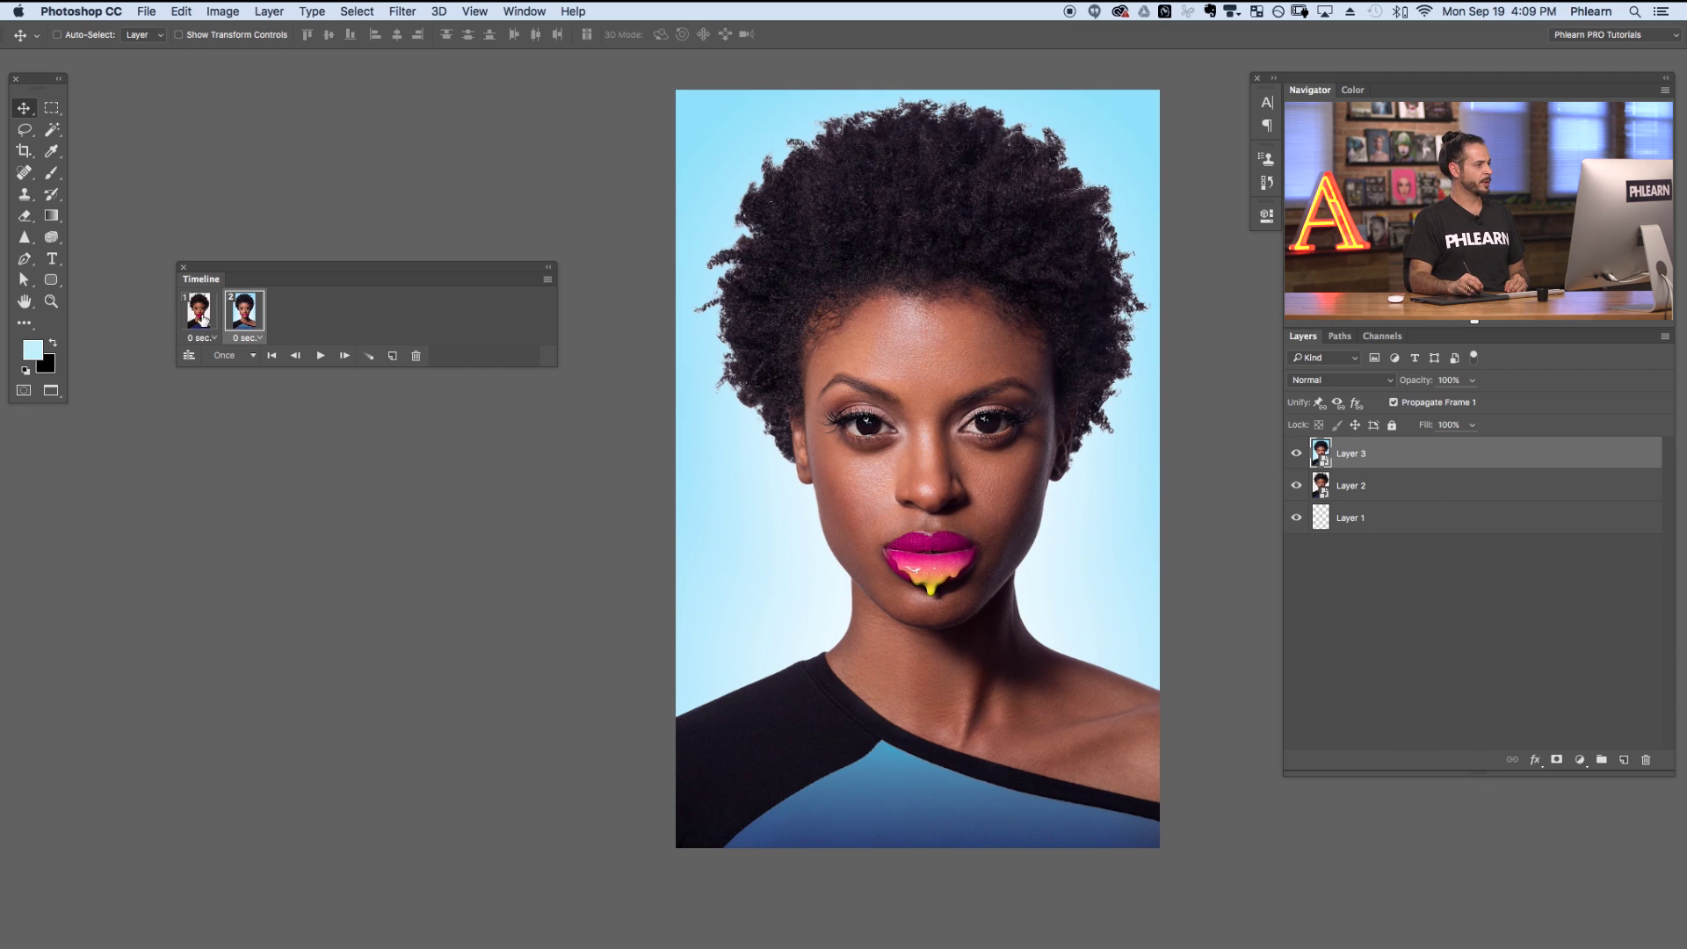
Alternate between the two animation frames to compare the original portrait with the retouched one
left_click(204, 323)
left_click(239, 320)
left_click(198, 316)
left_click(243, 313)
left_click(199, 316)
left_click(244, 312)
left_click(198, 317)
left_click(243, 312)
left_click(214, 322)
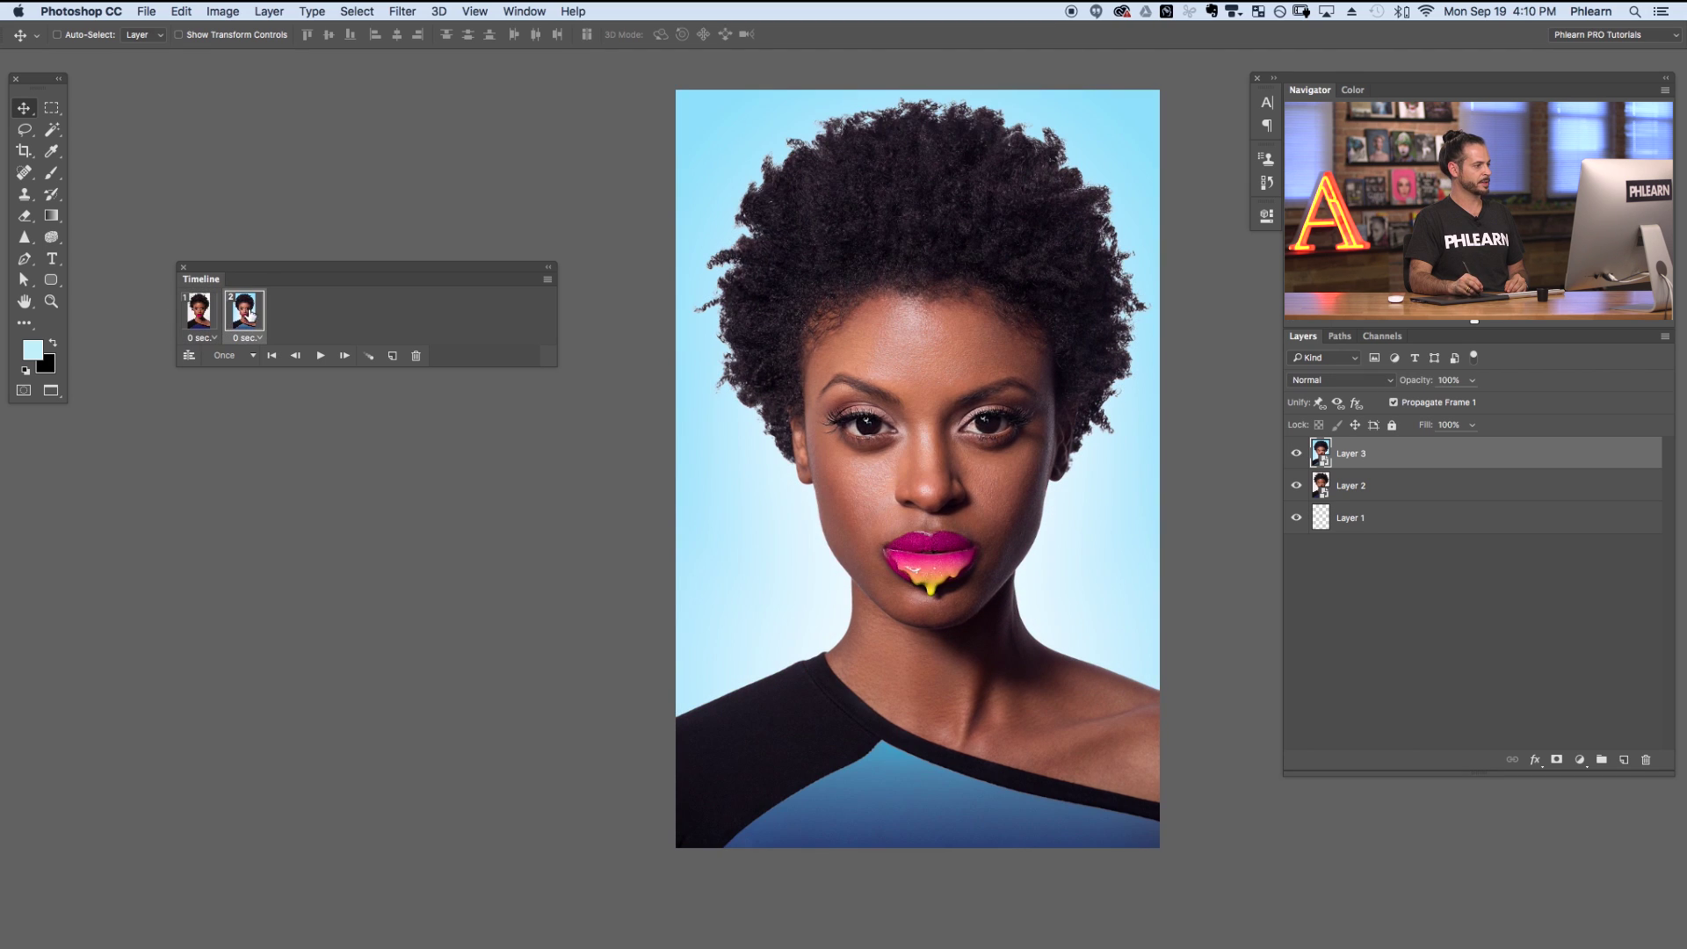
Set the animation to loop 3 times and play it
left_click(253, 356)
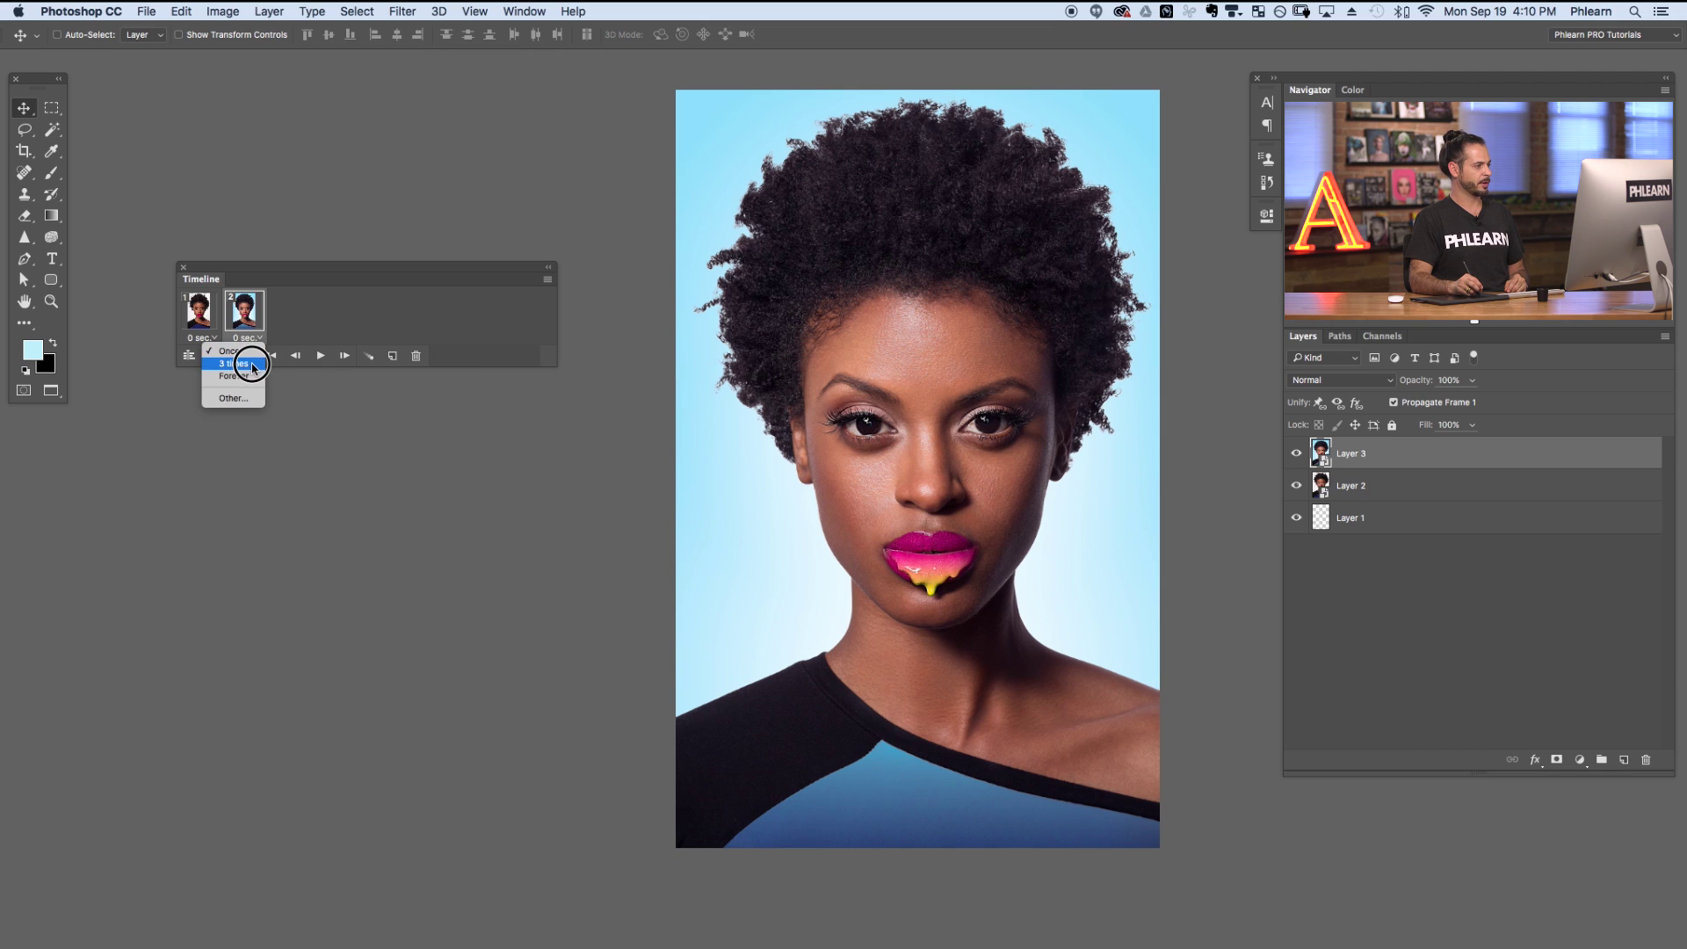
left_click(252, 366)
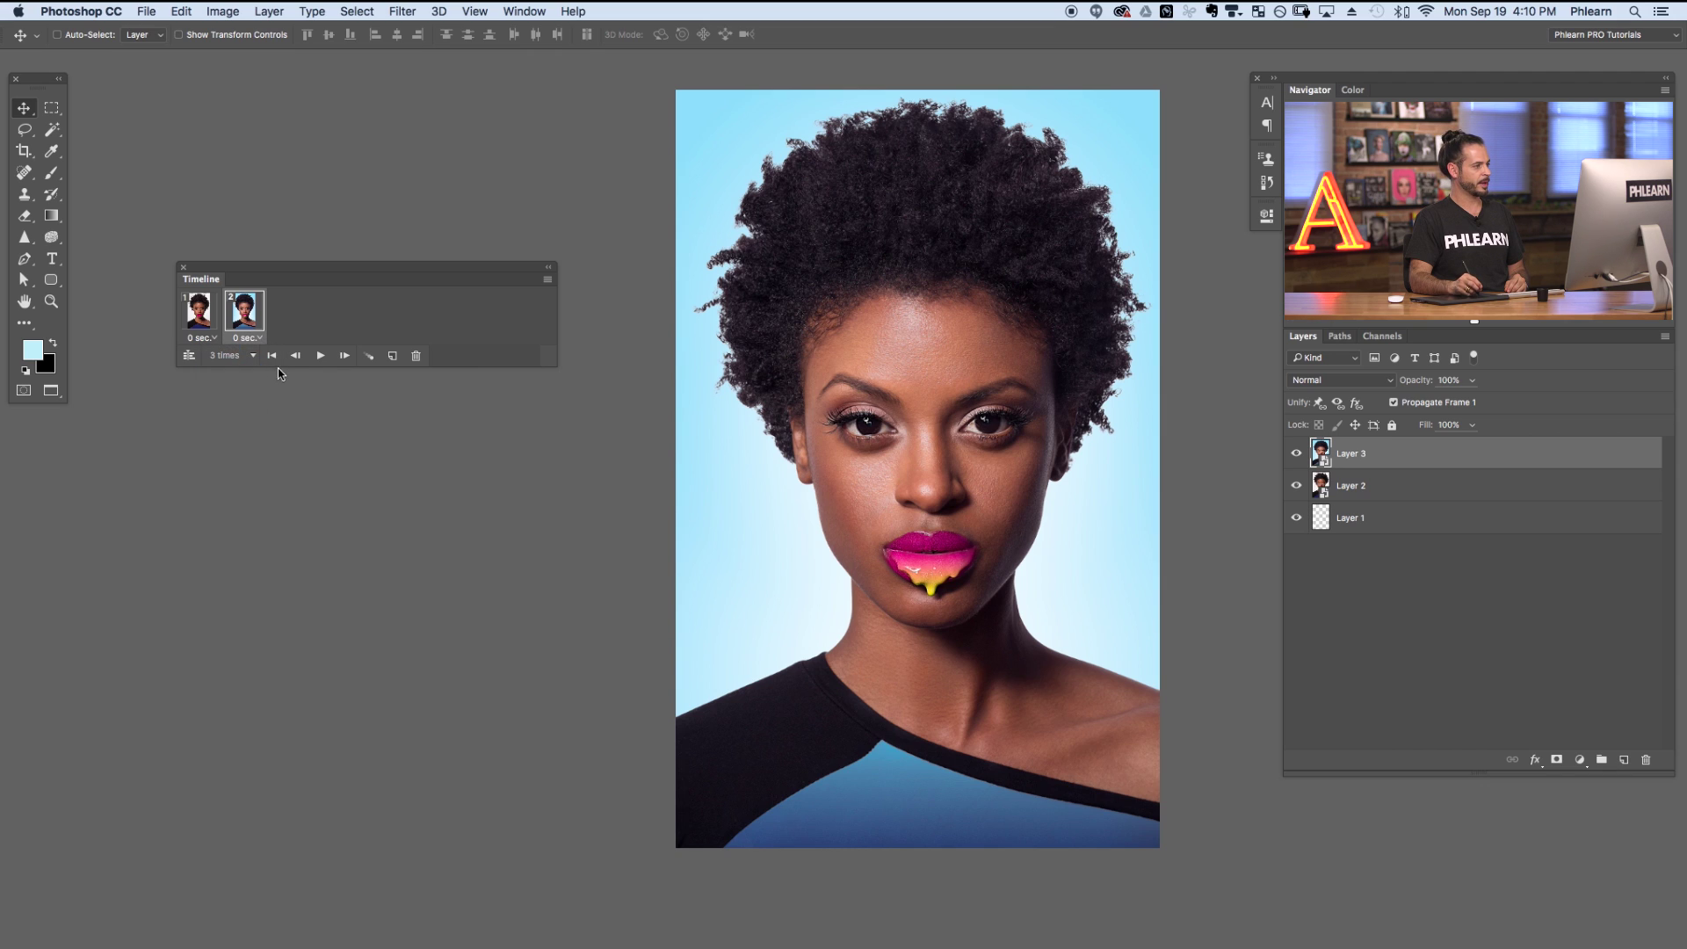
left_click(319, 357)
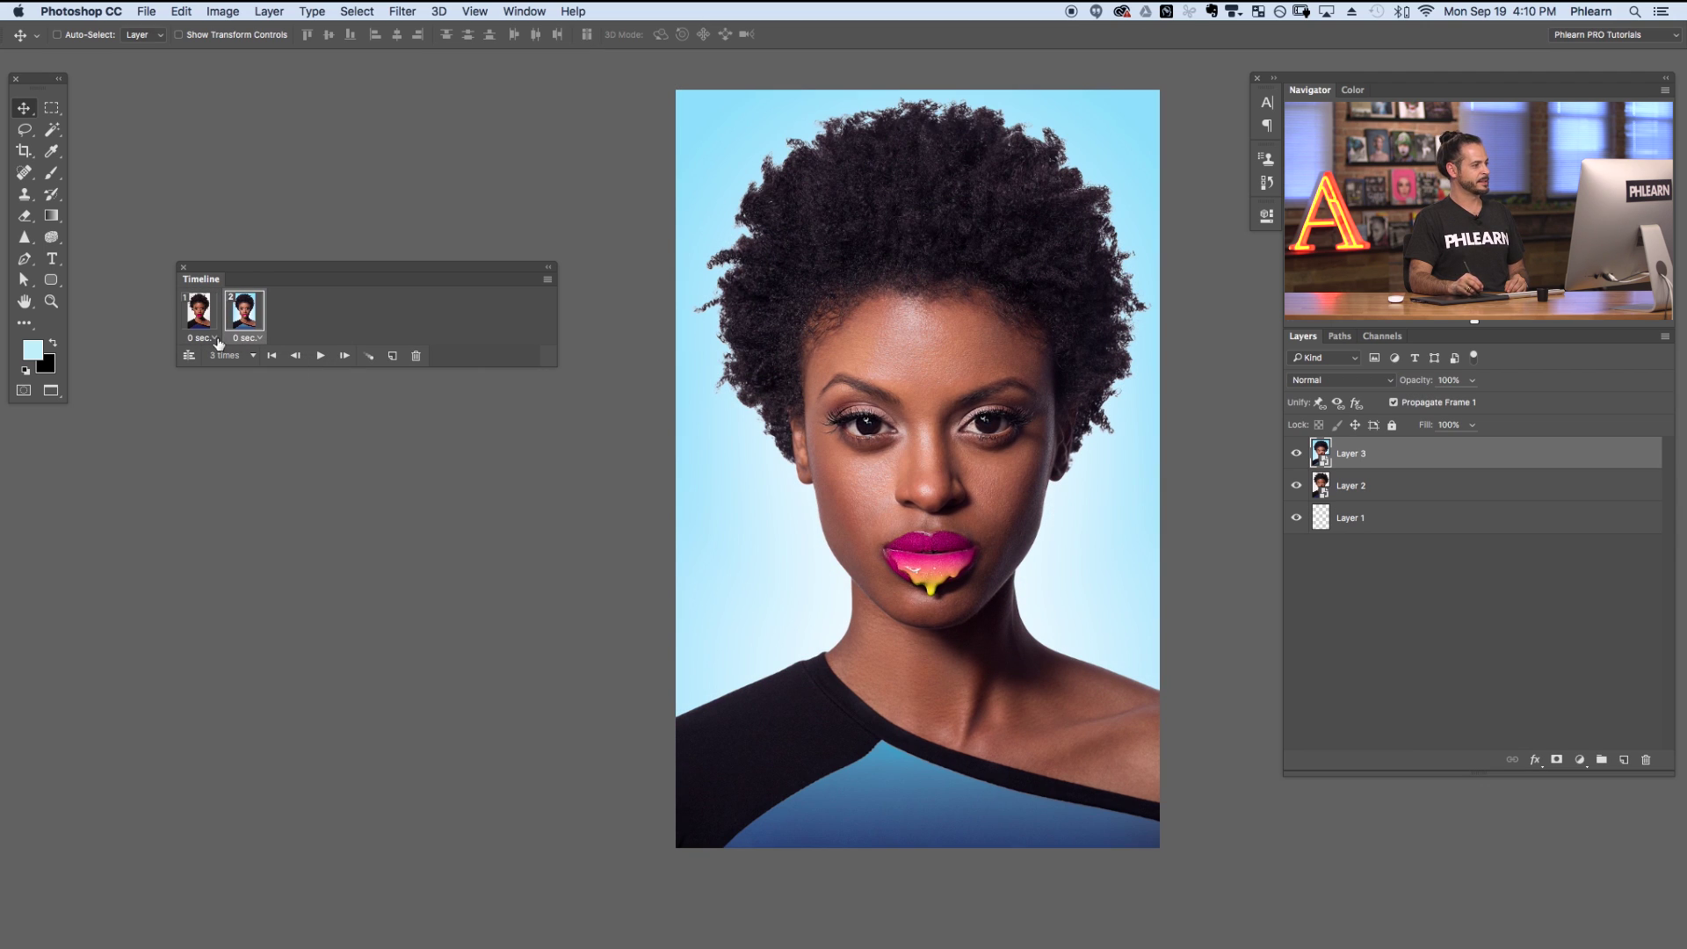
Set the animation's looping to Forever, and play it briefly to check the repeating before-and-after switch
left_click(244, 354)
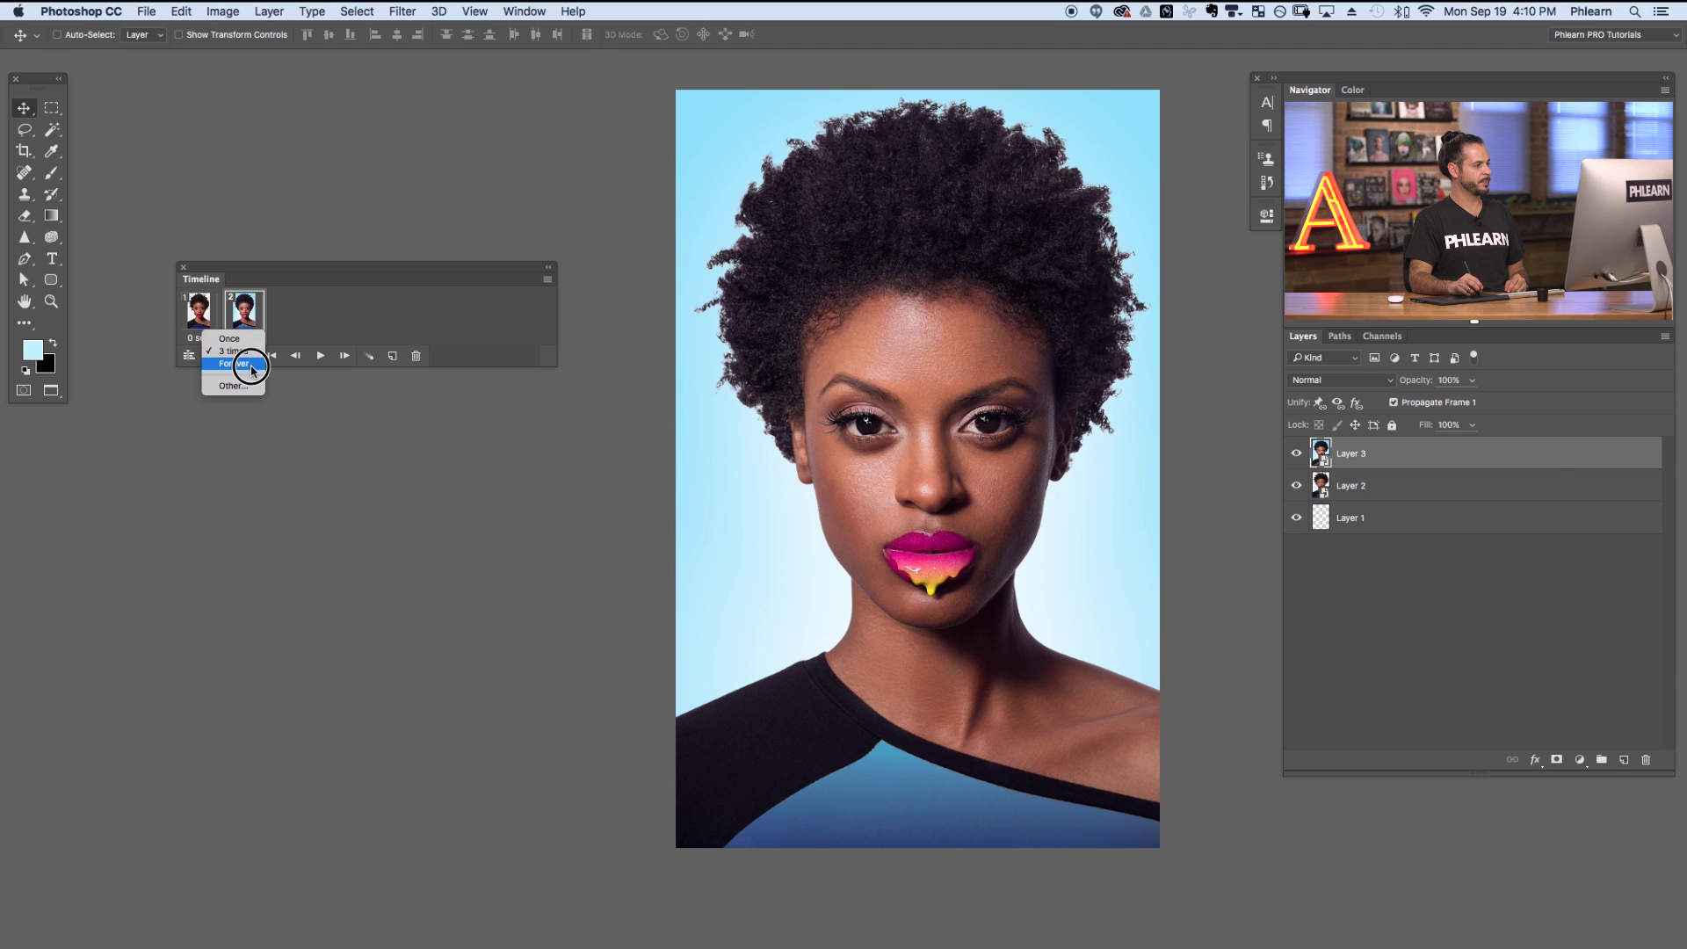
left_click(234, 362)
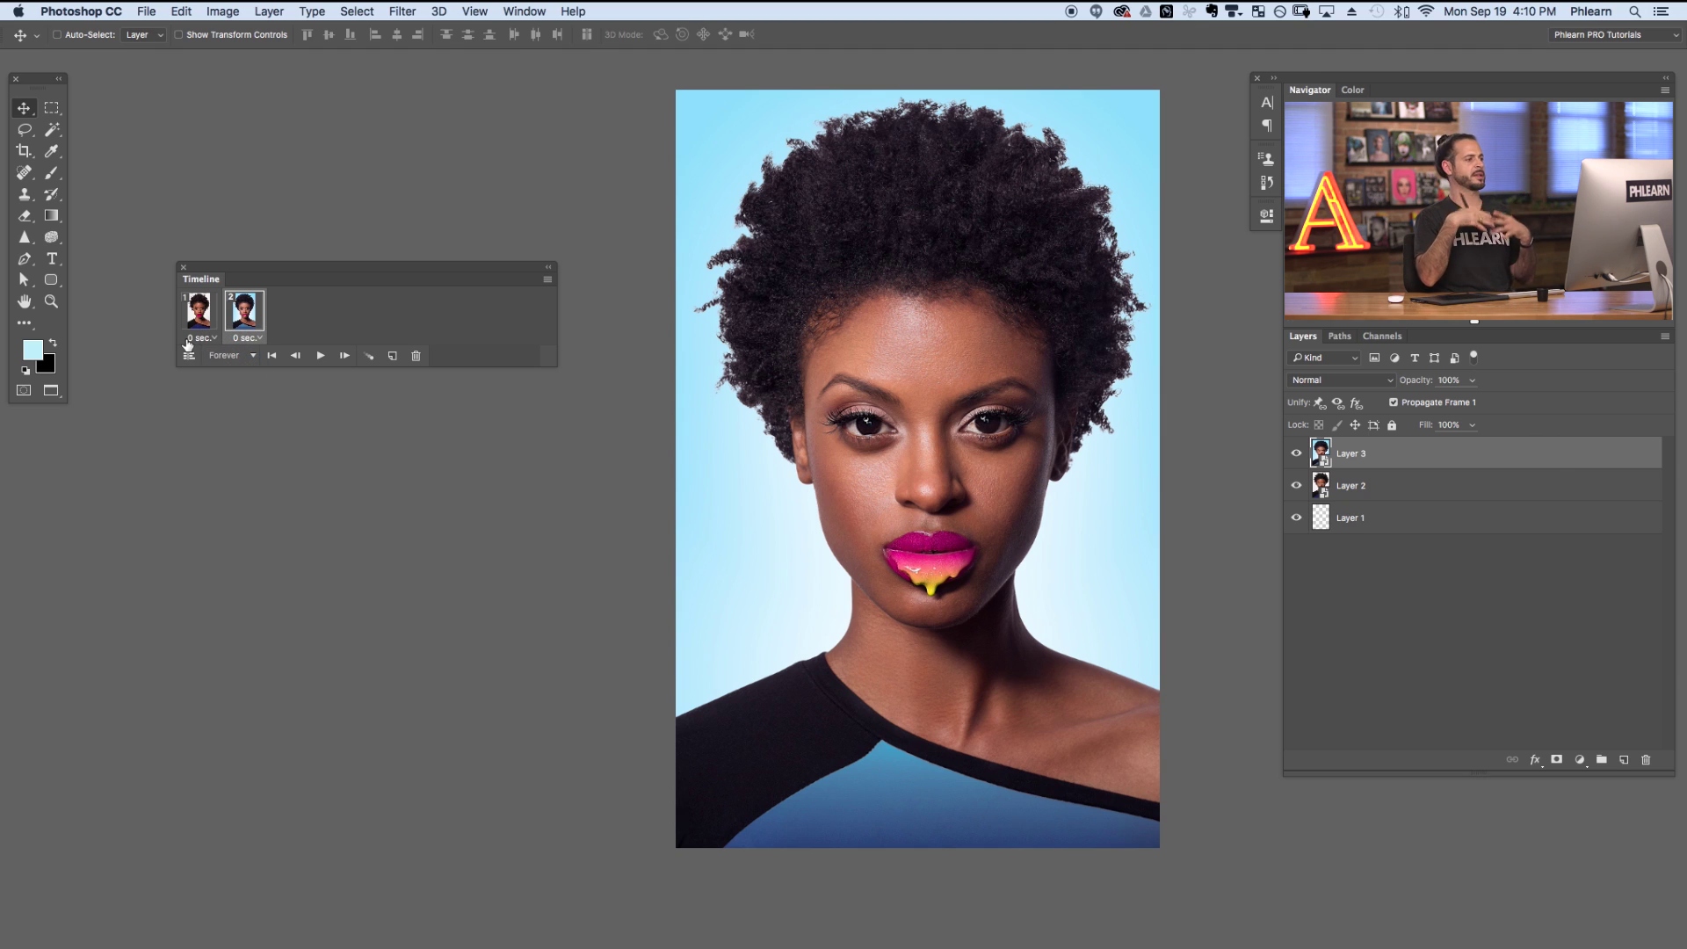
left_click(252, 357)
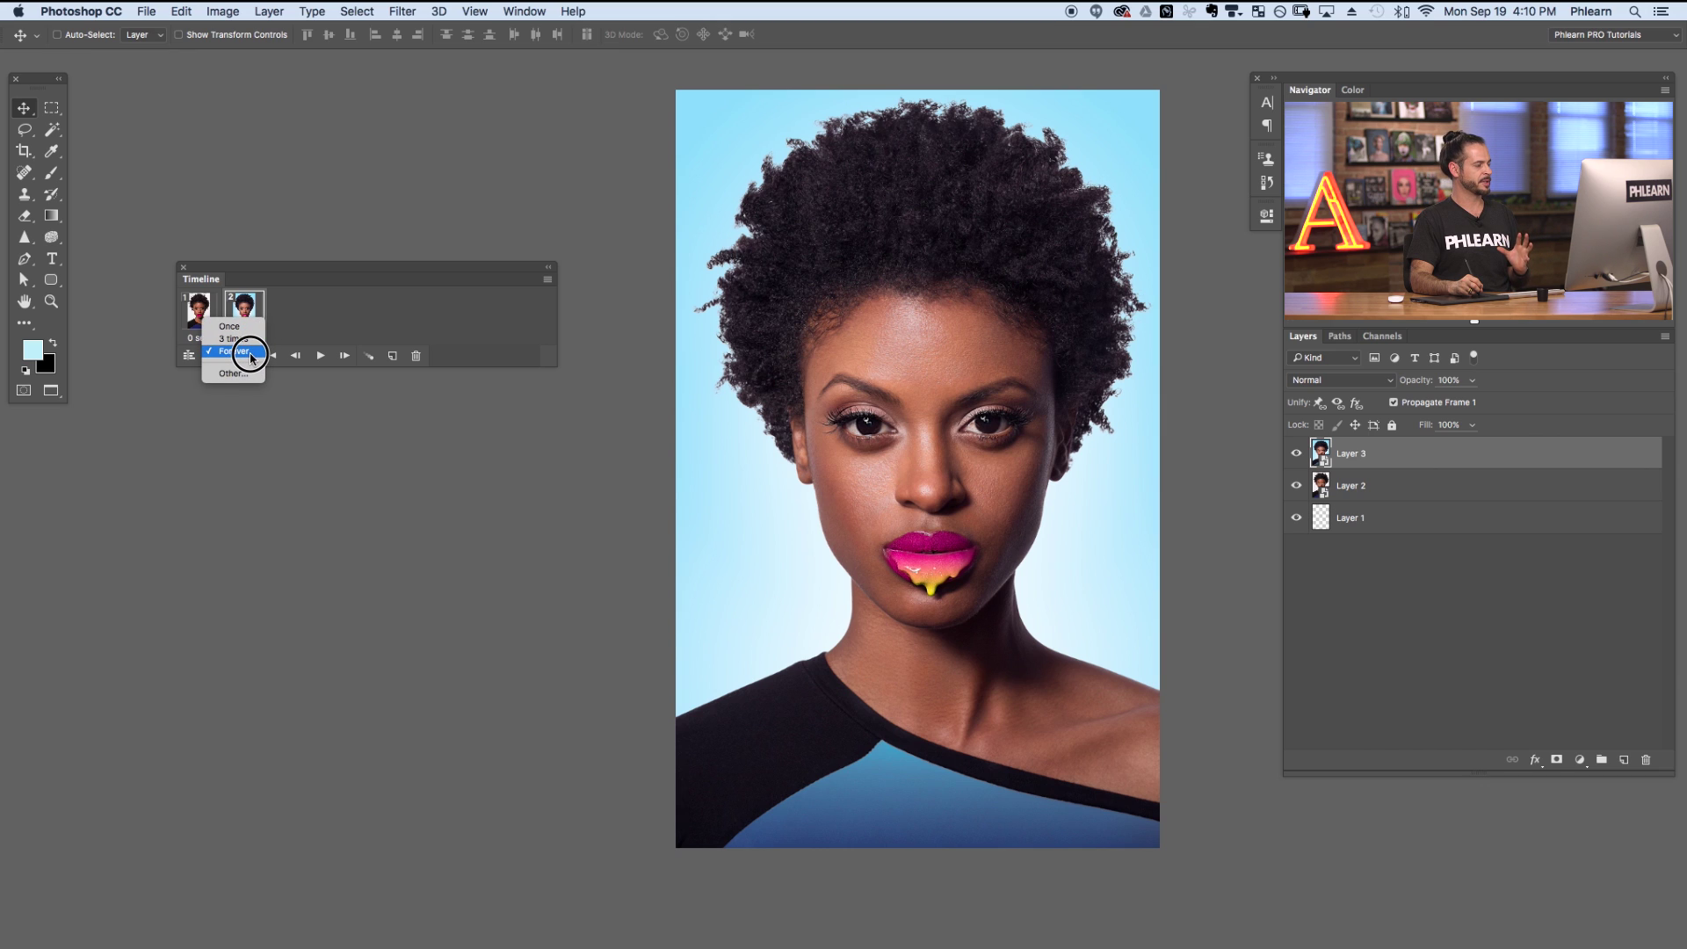
left_click(272, 434)
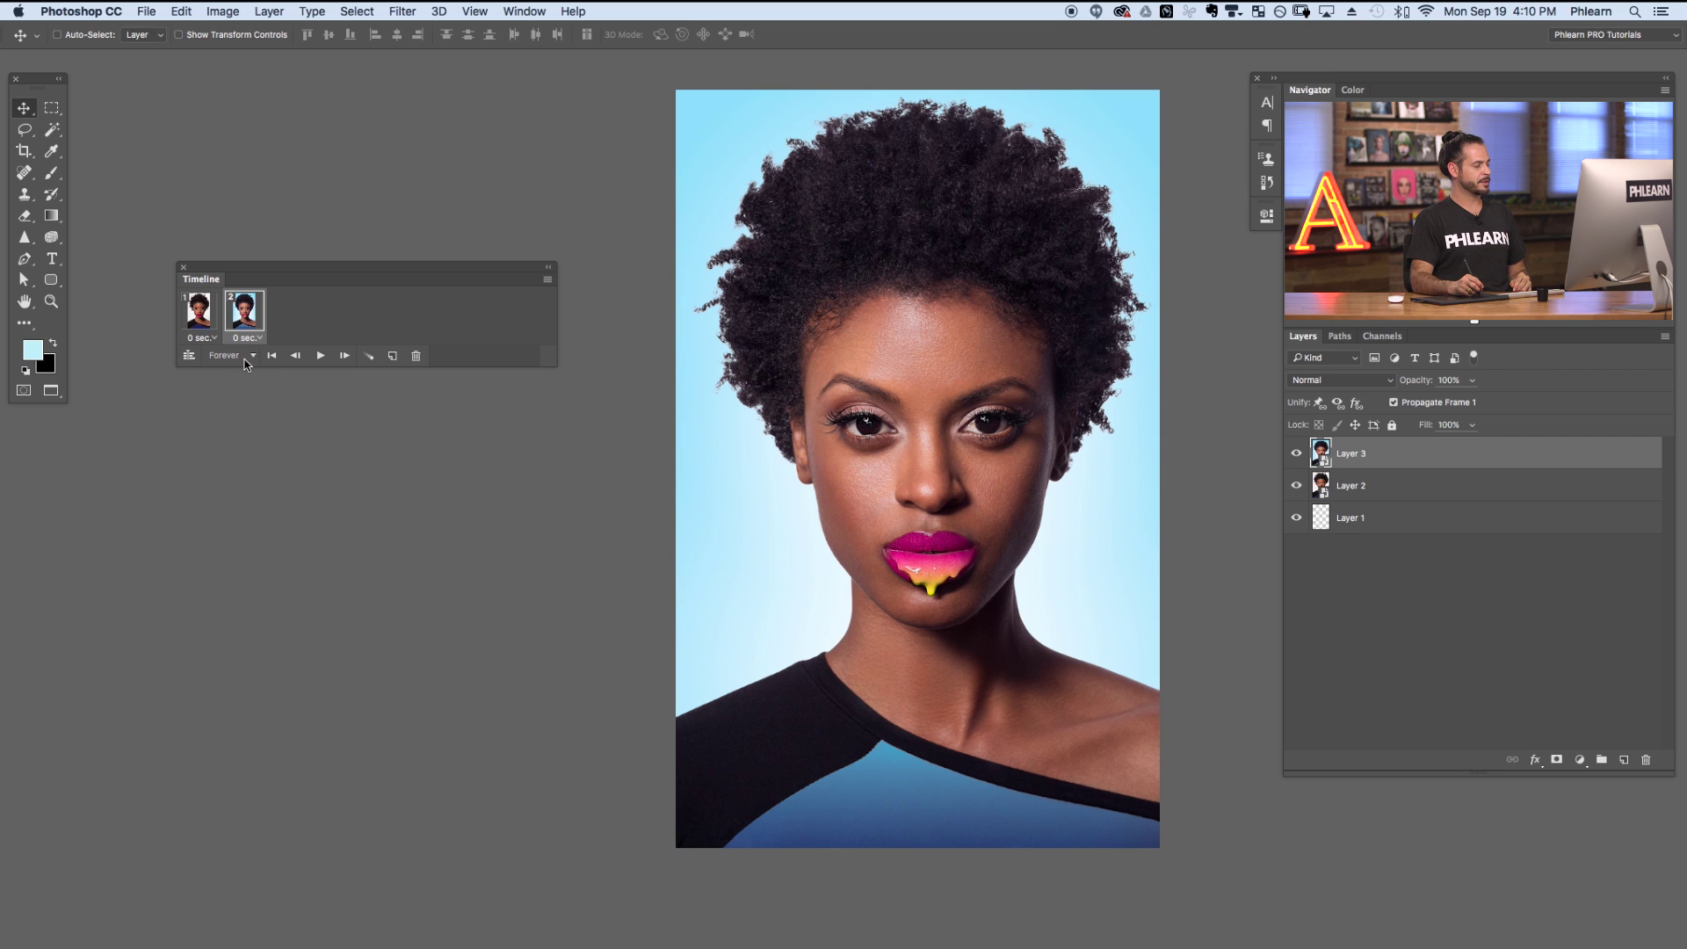
left_click(321, 357)
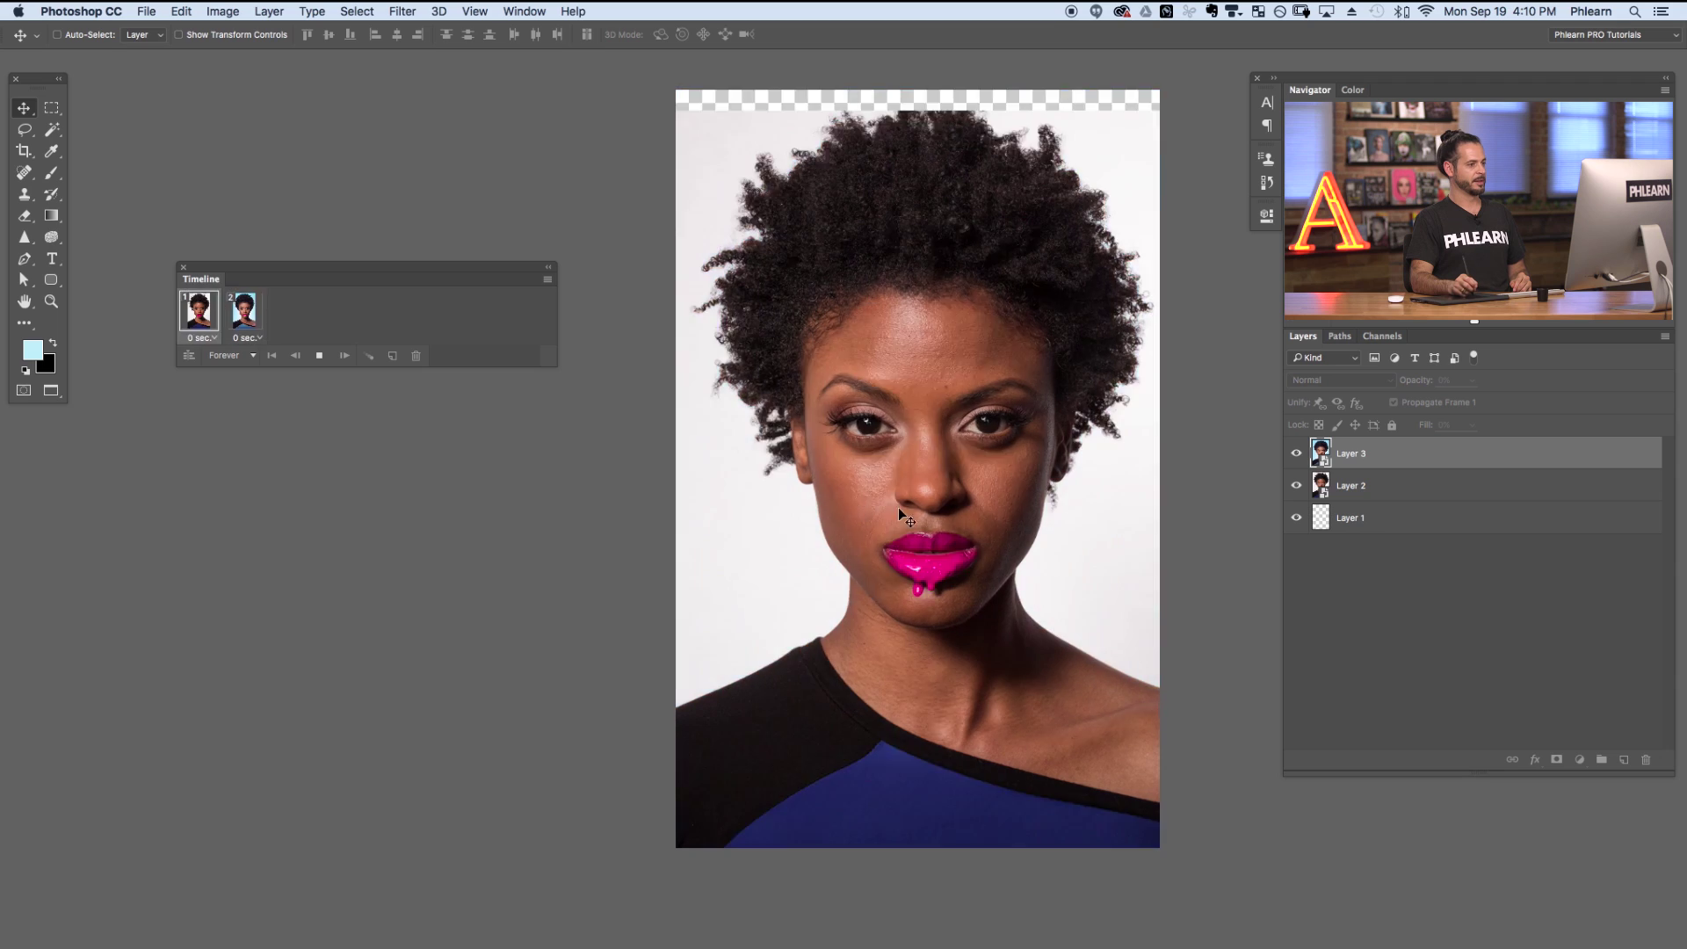
left_click(320, 356)
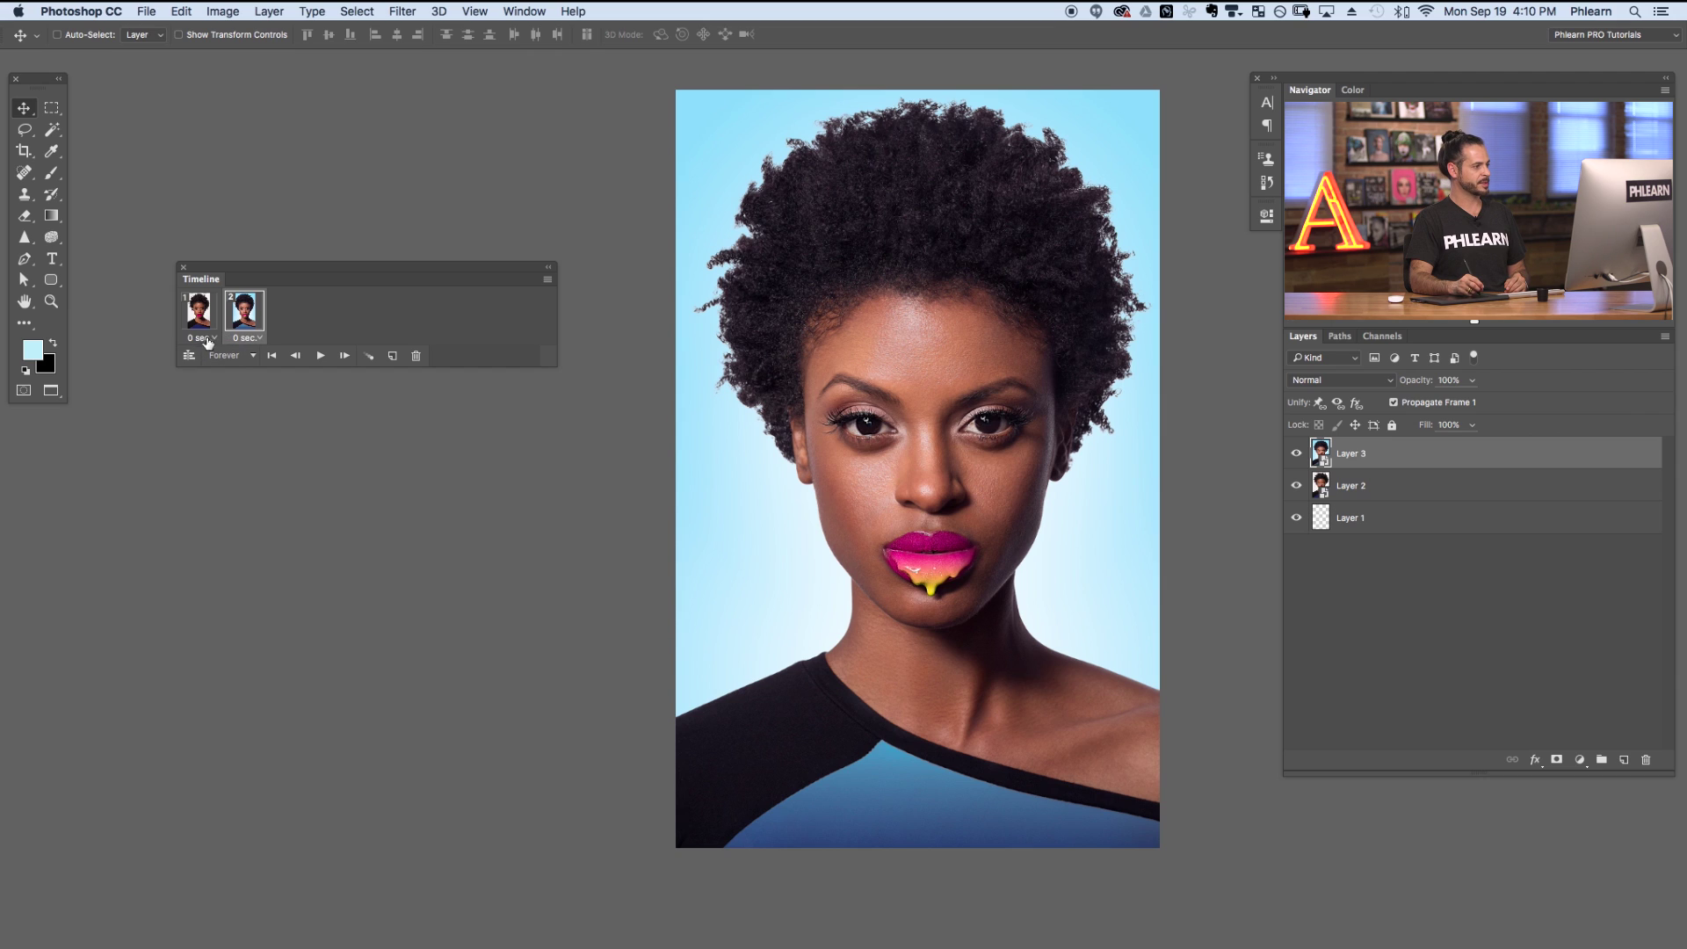
Set the delay of both animation frames to 1 second and play the animation to check the timing
left_click(259, 339)
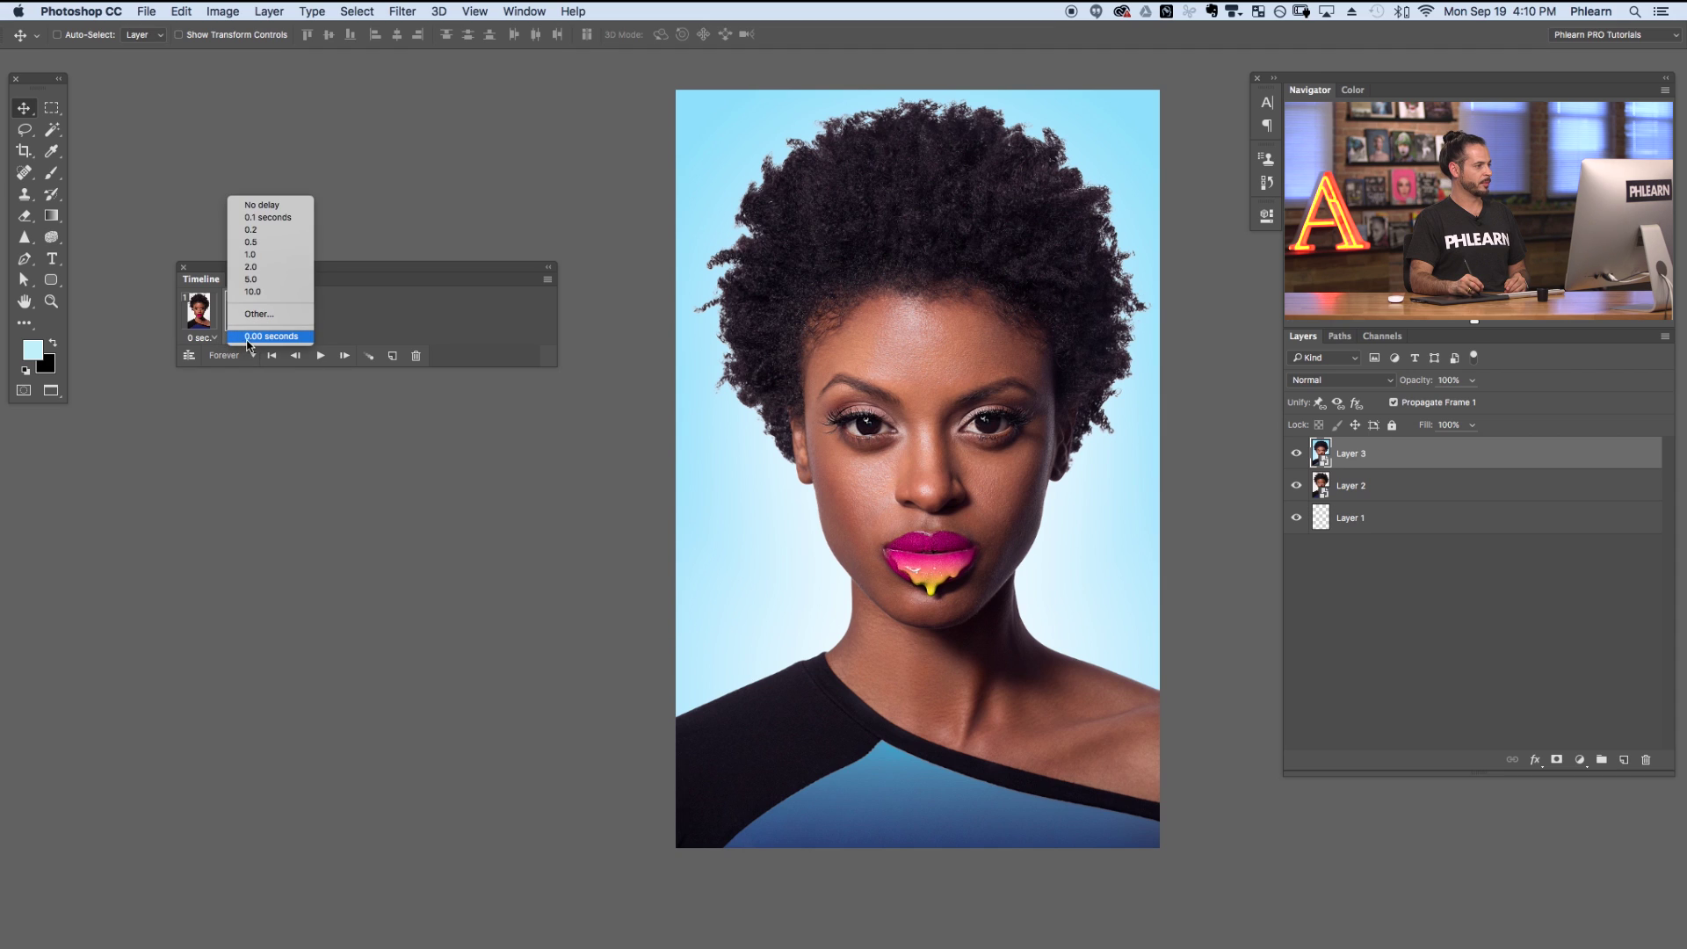
left_click(250, 267)
left_click(212, 338)
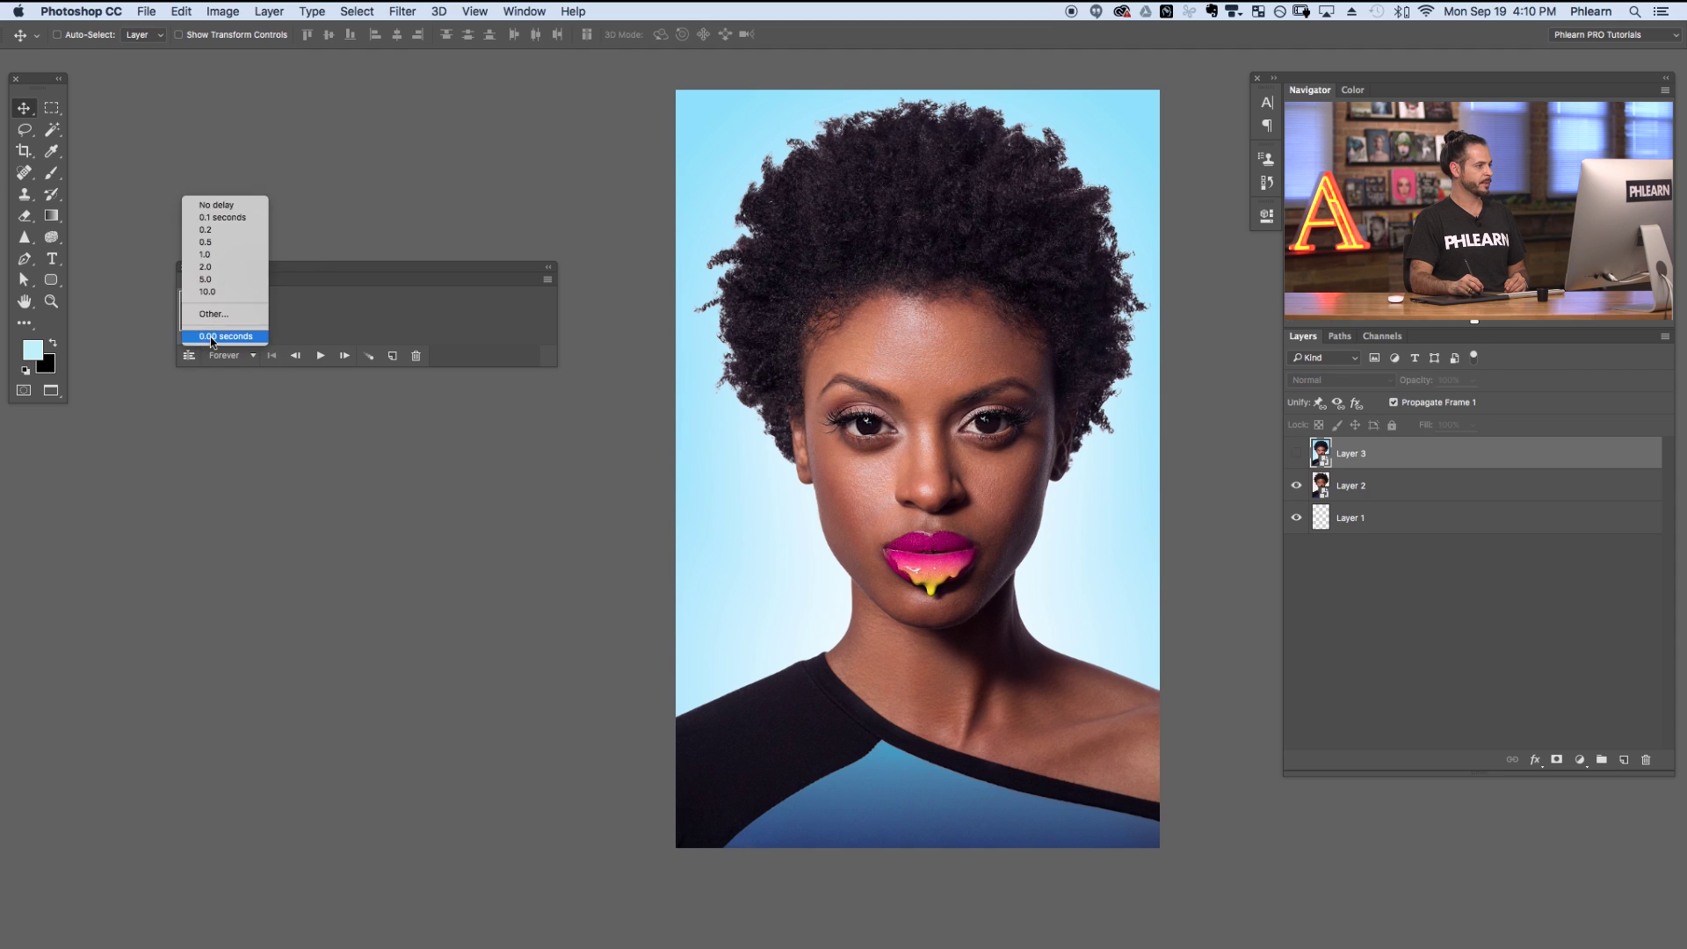
left_click(253, 266)
left_click(323, 355)
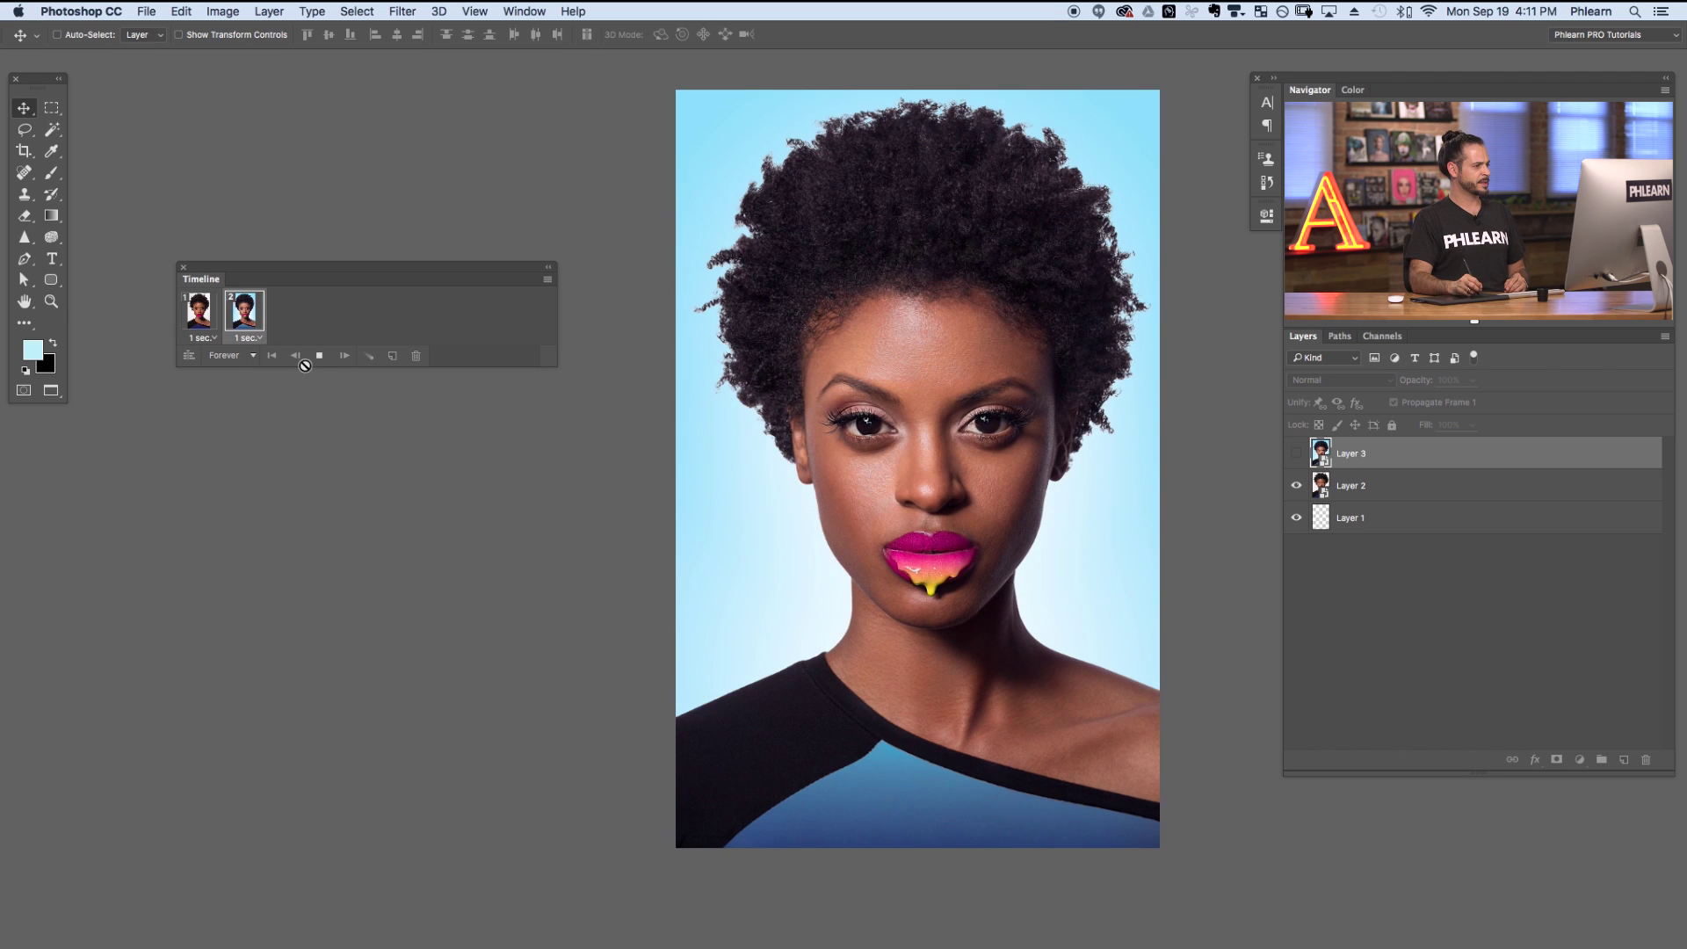
left_click(319, 355)
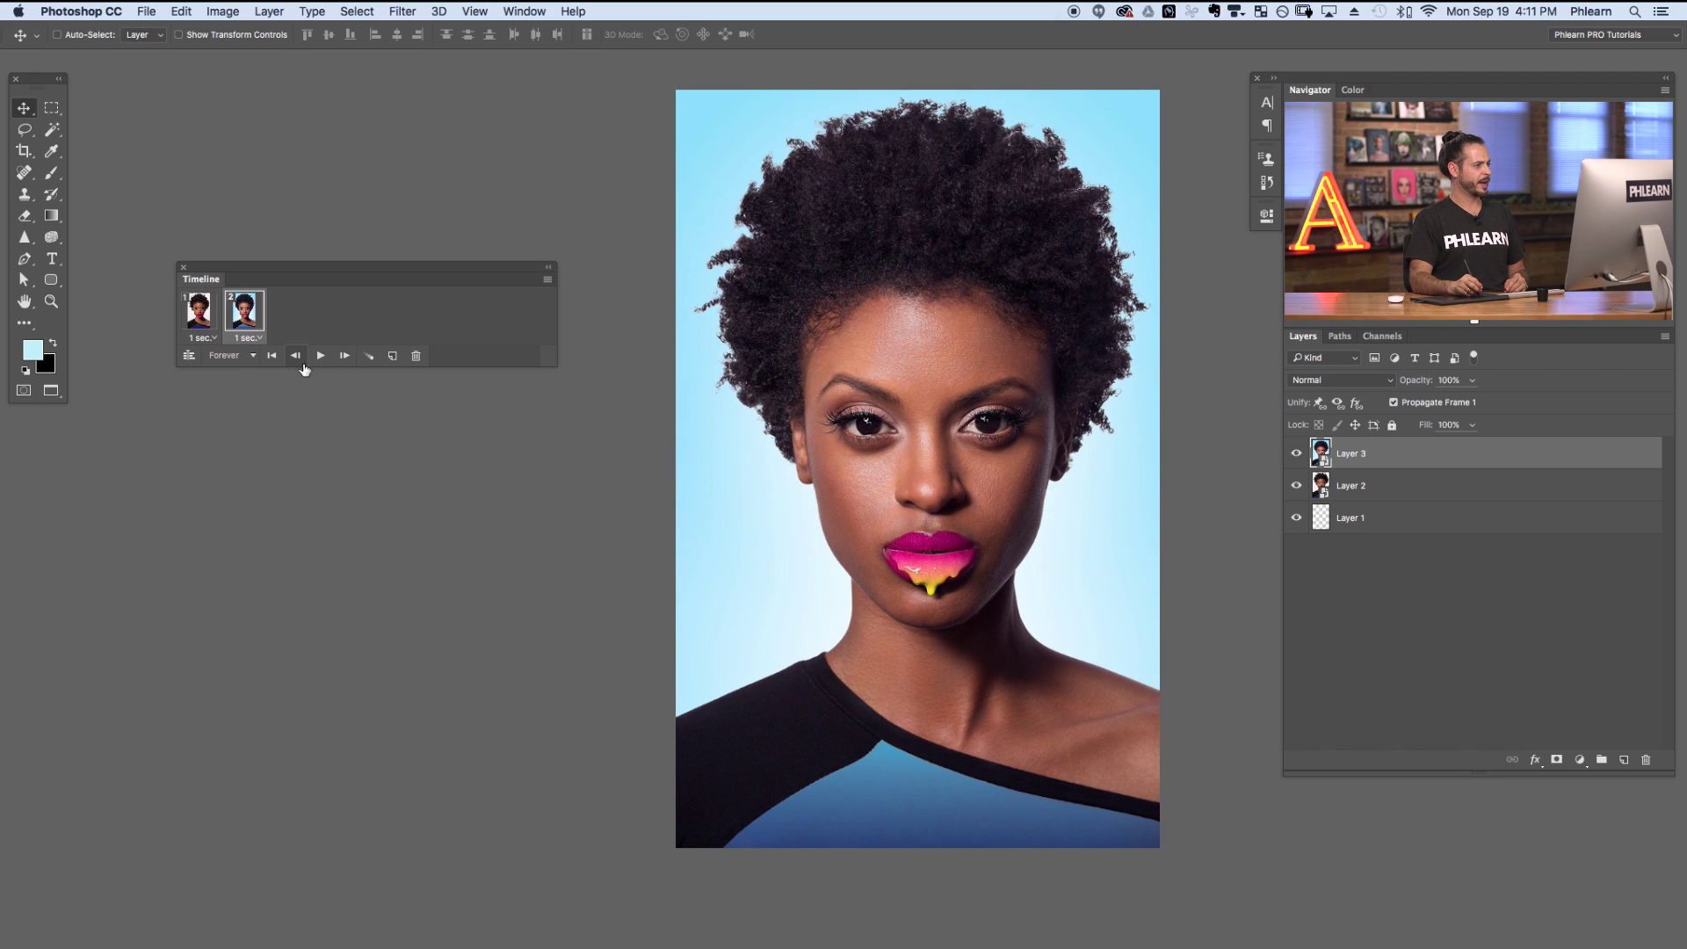
Set a custom delay of 3 seconds for the second animation frame
left_click(258, 339)
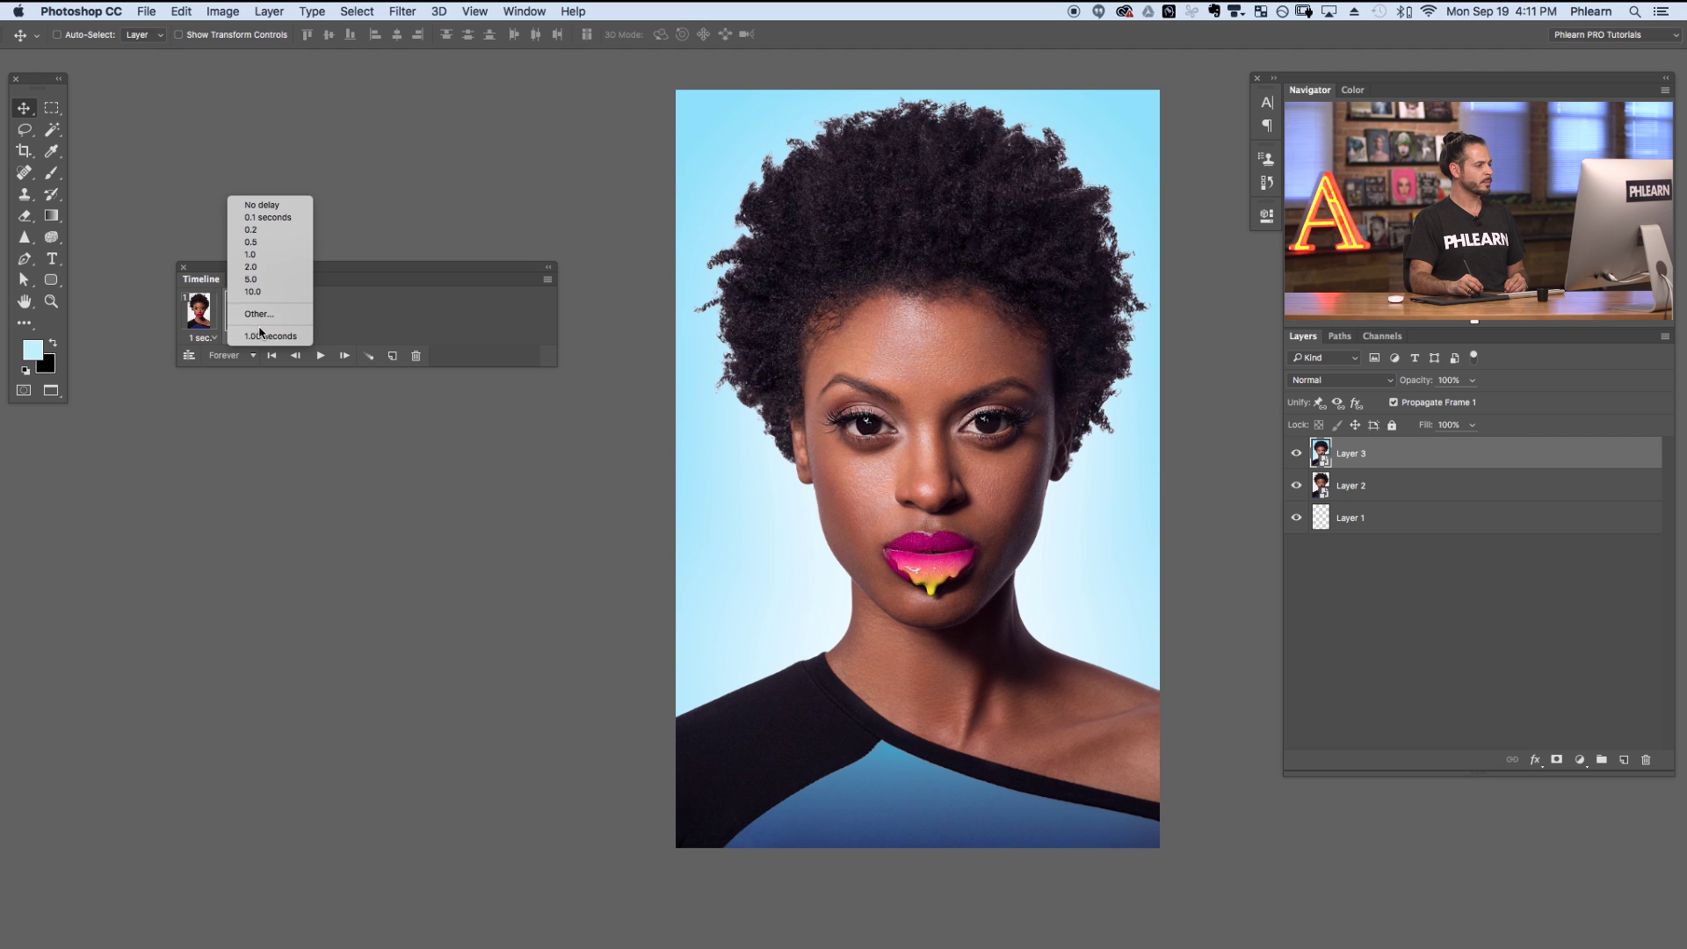
left_click(273, 314)
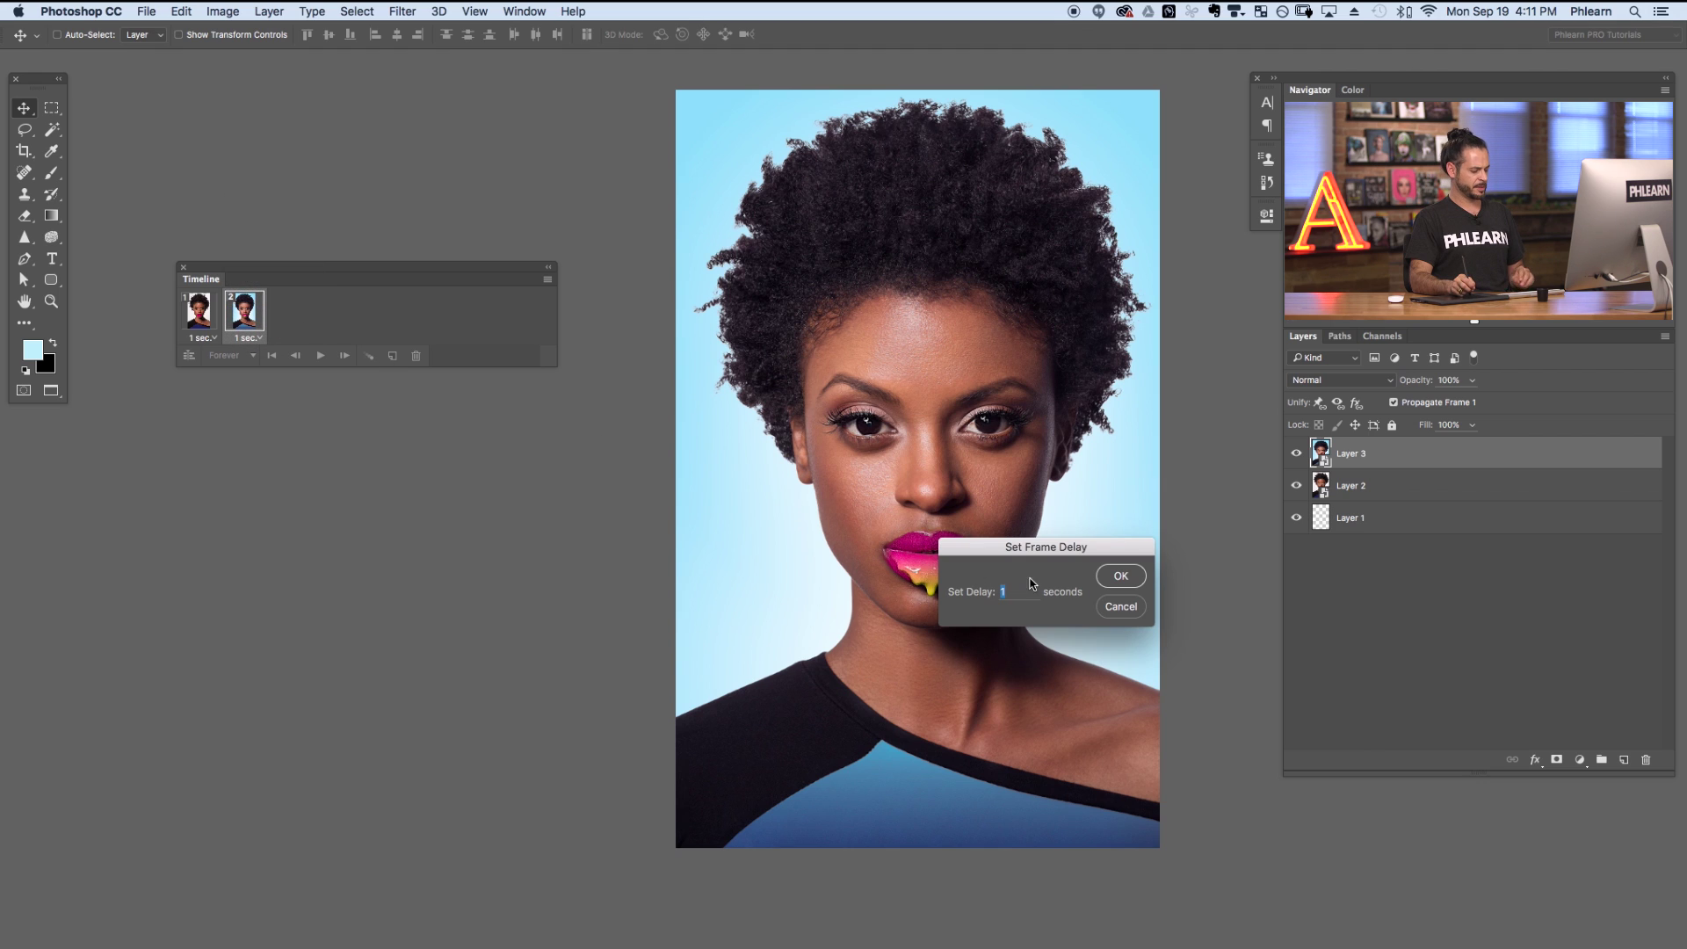
type("3")
left_click_drag(1085, 557, 475, 390)
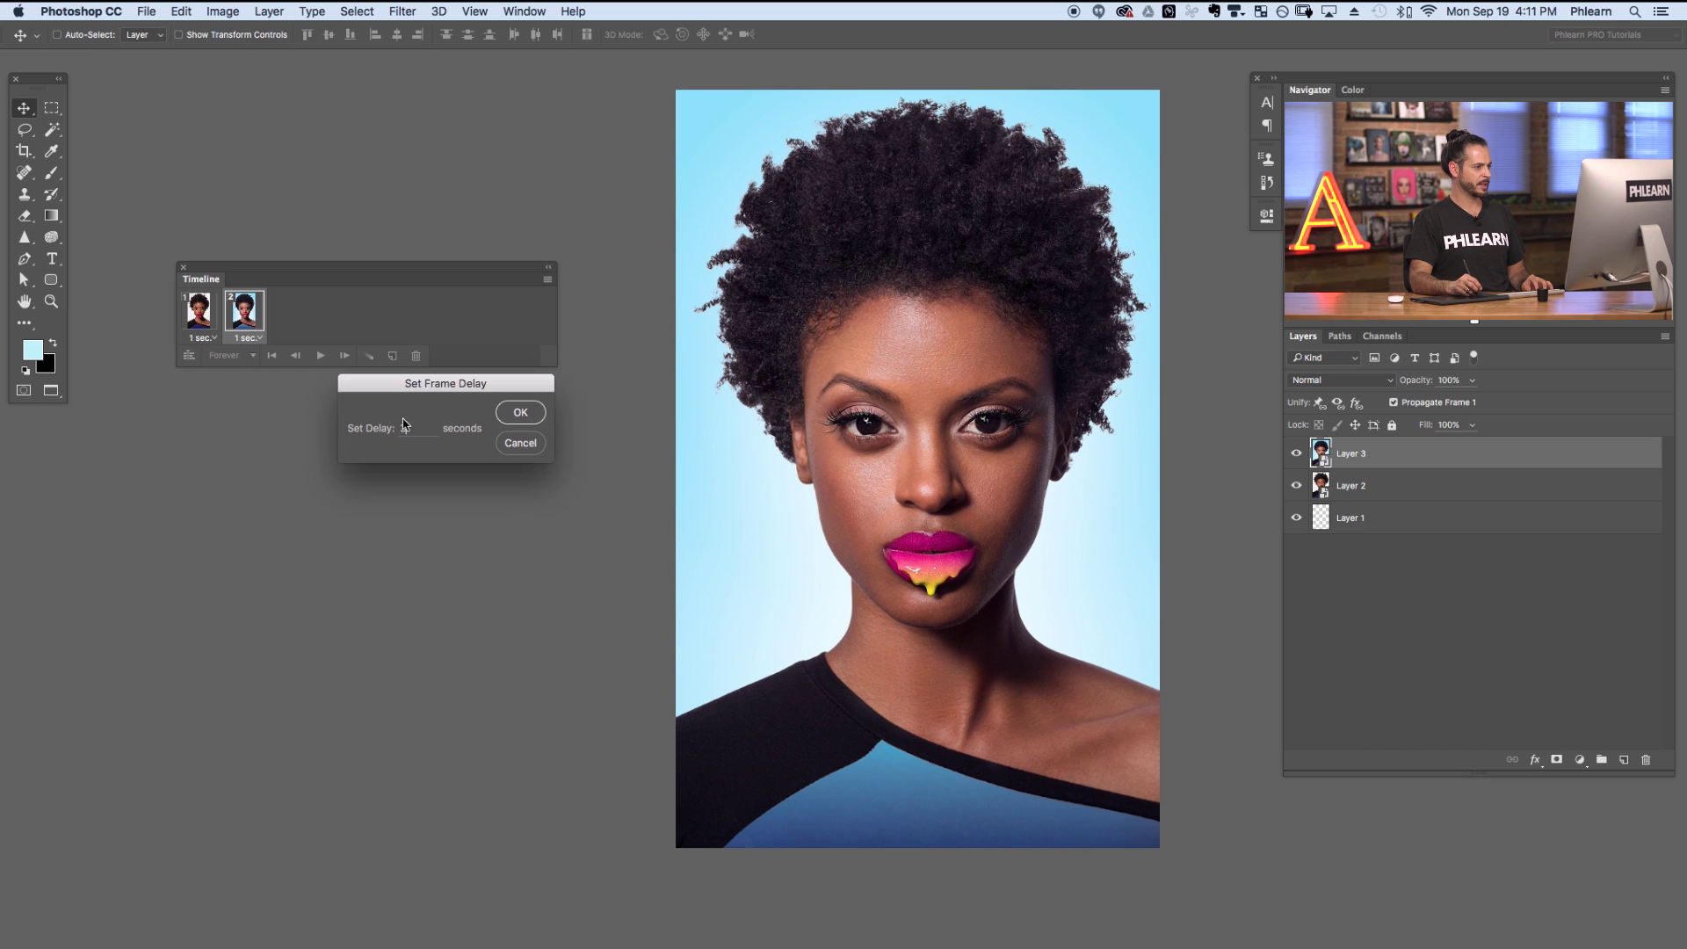
left_click(521, 413)
Set the first animation frame's delay to 3 seconds and play the animation to check the timing
left_click(203, 337)
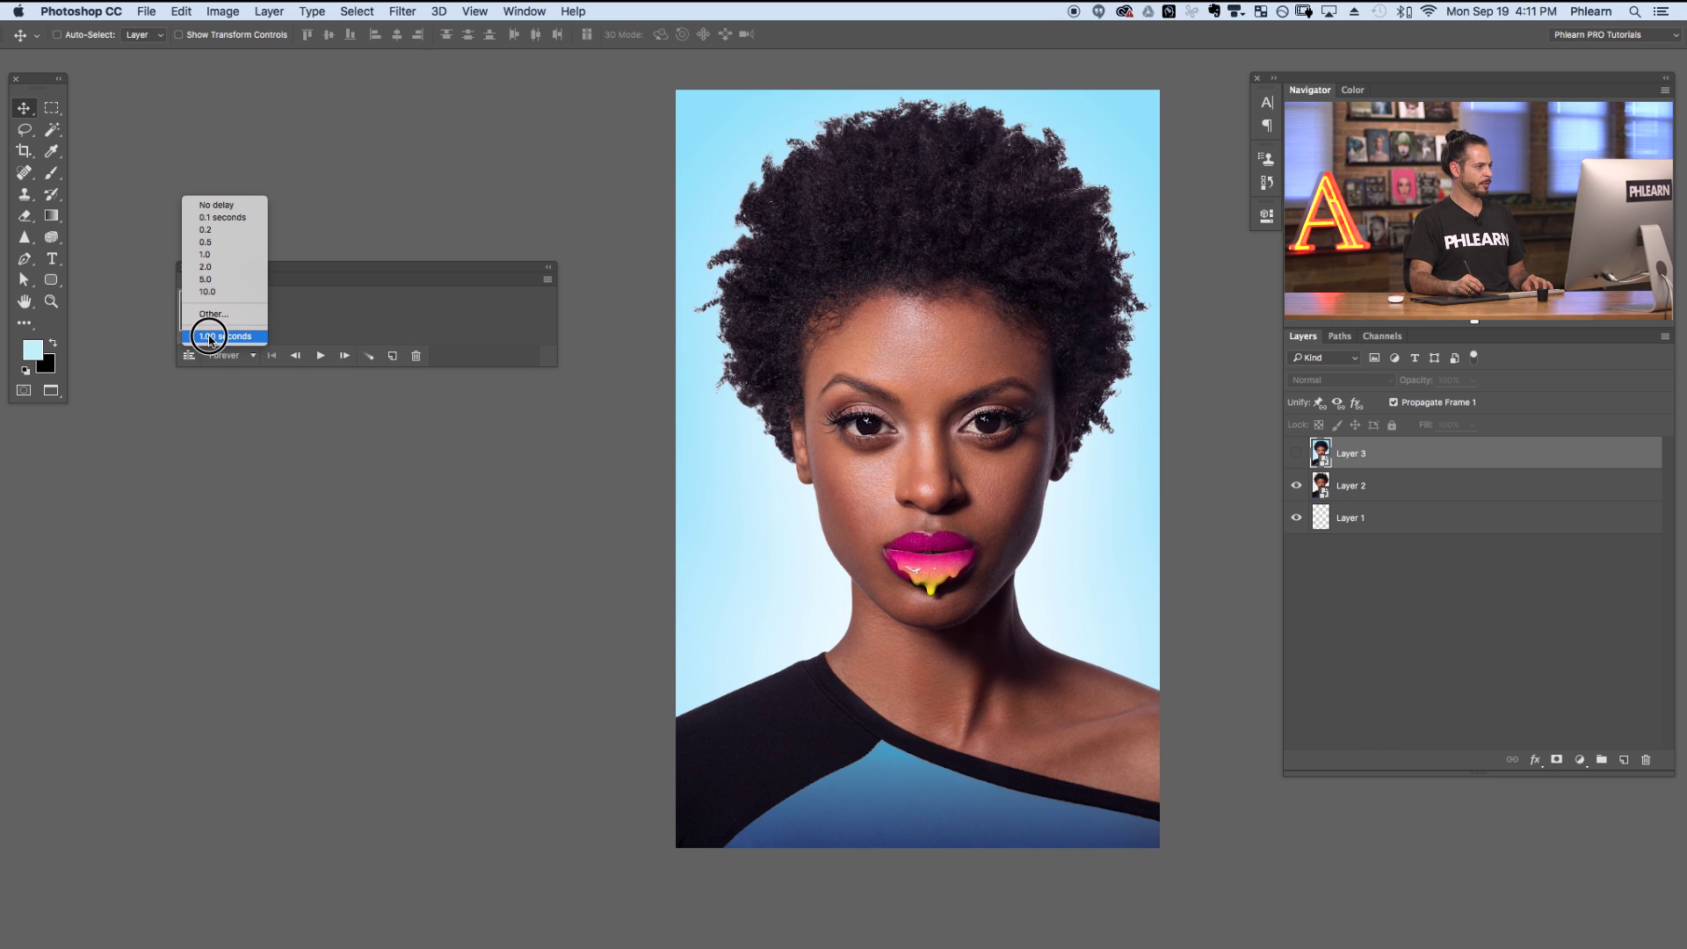
left_click(213, 314)
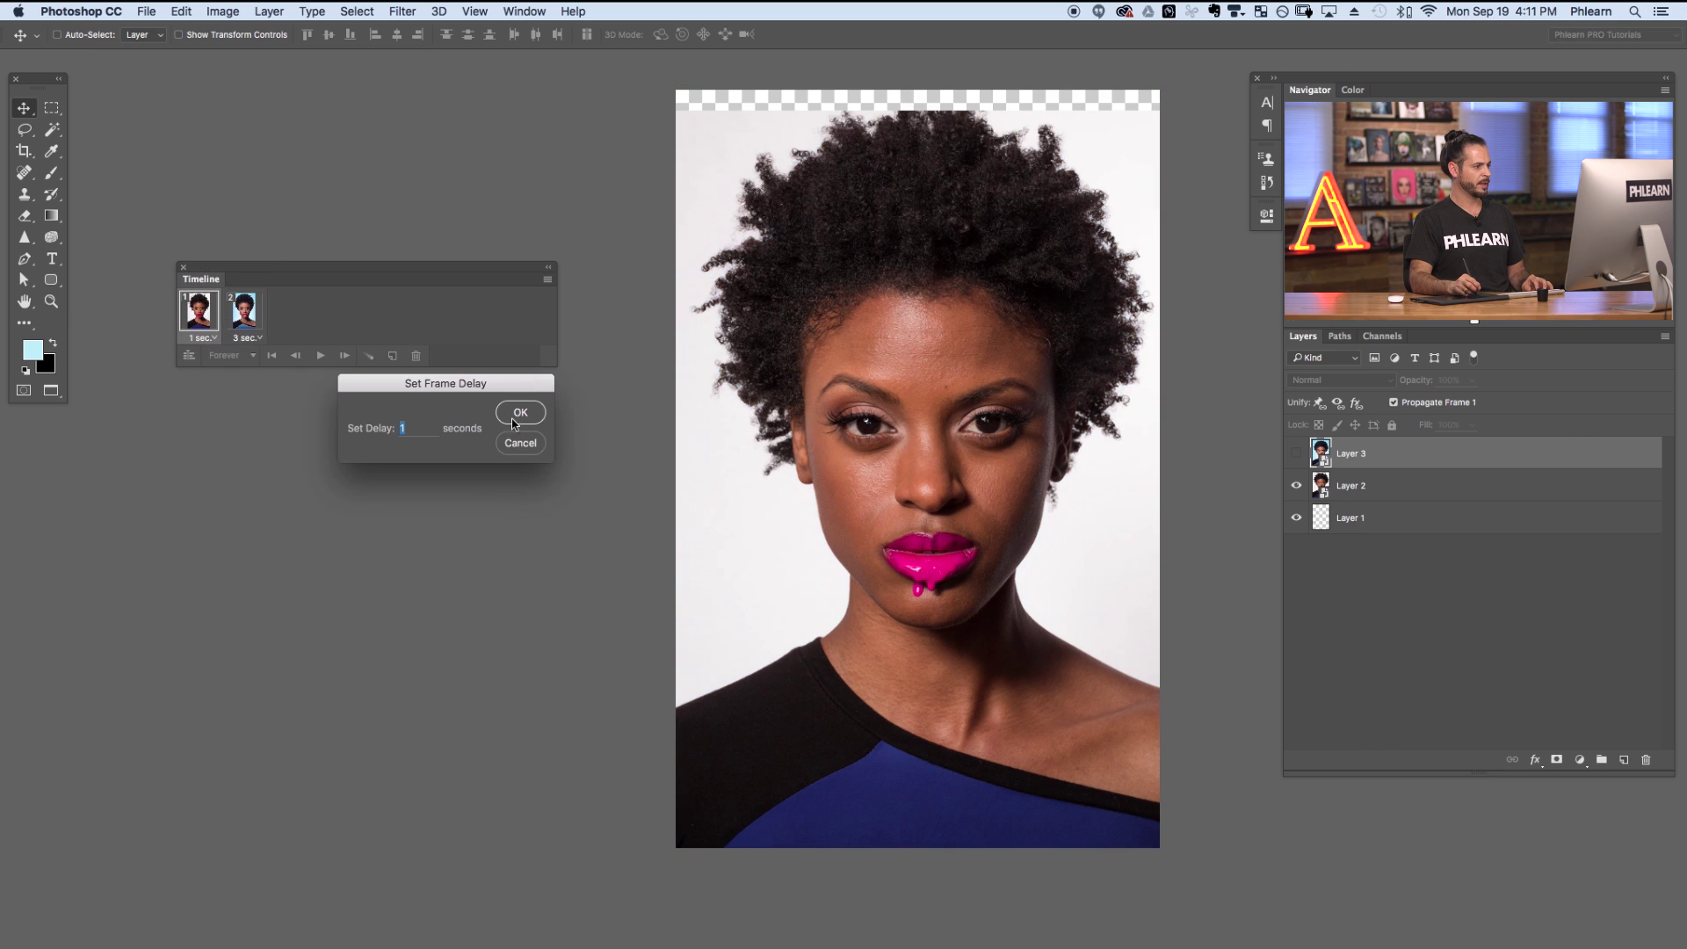
left_click(520, 412)
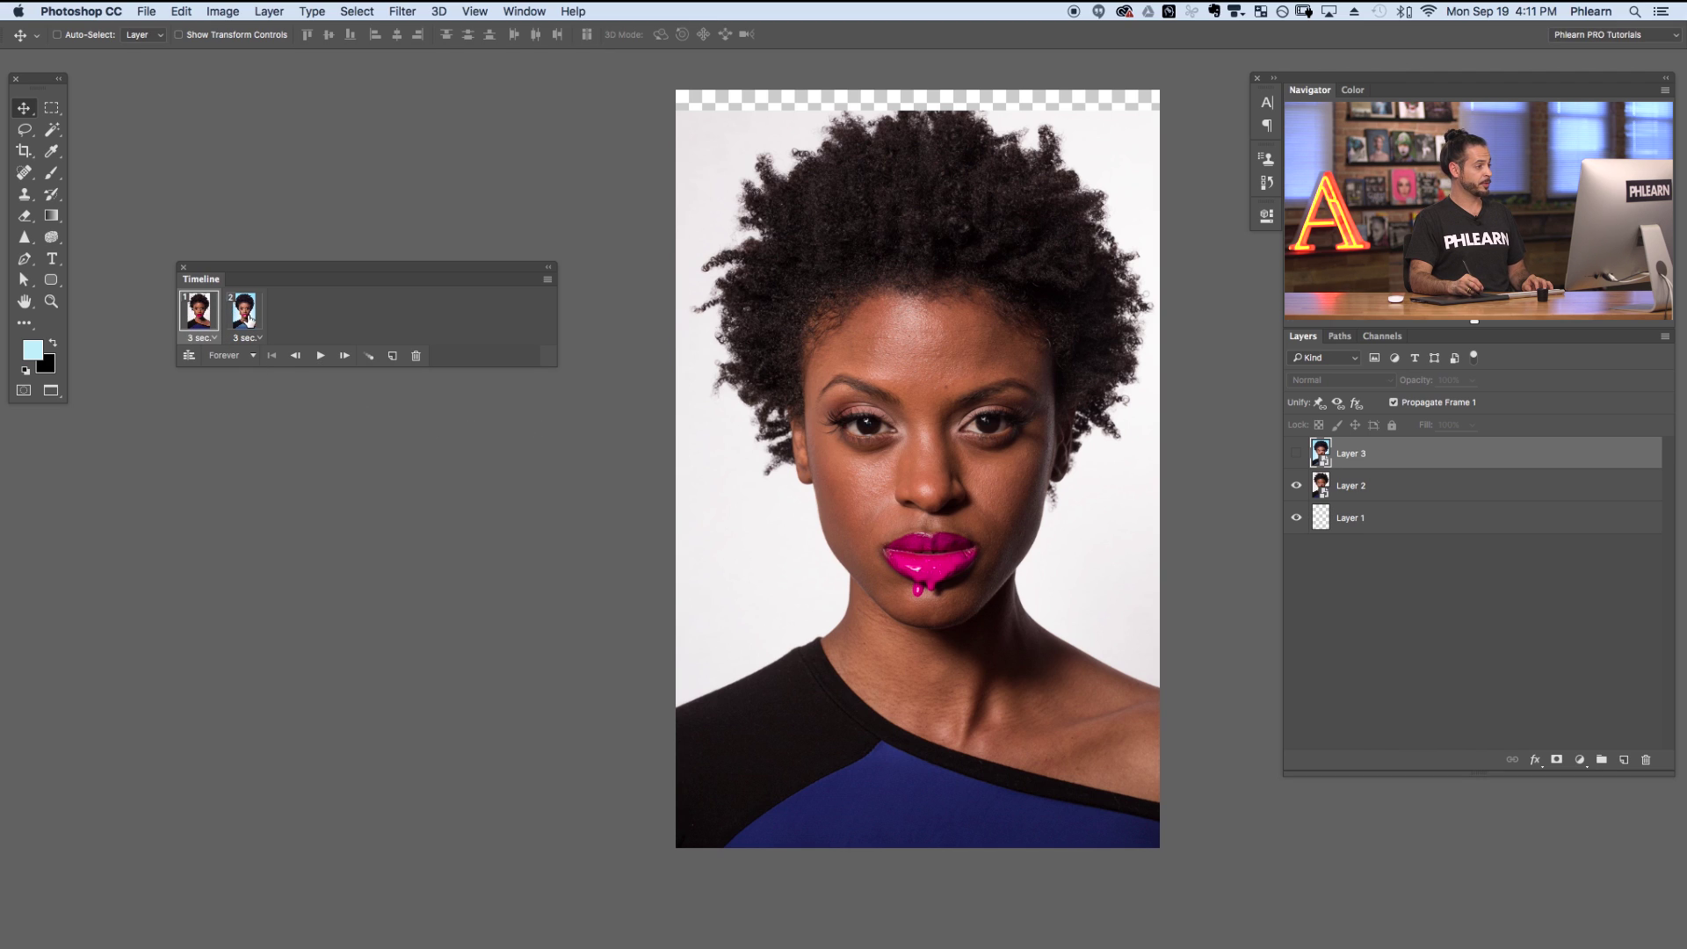
left_click(320, 355)
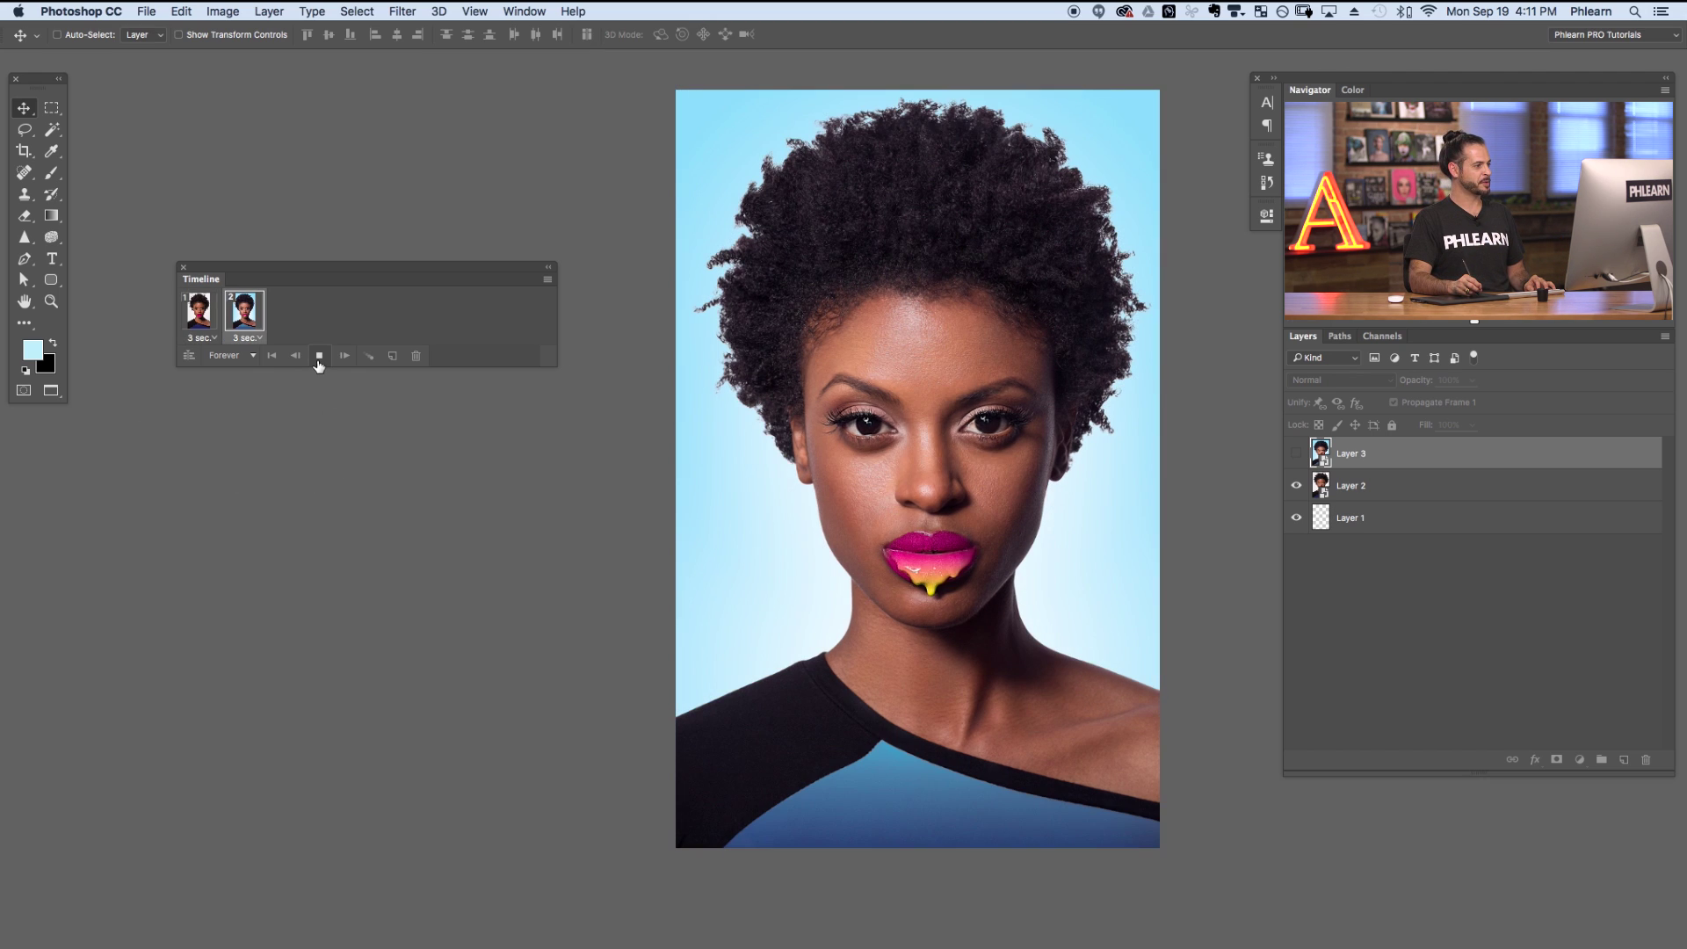
left_click(321, 357)
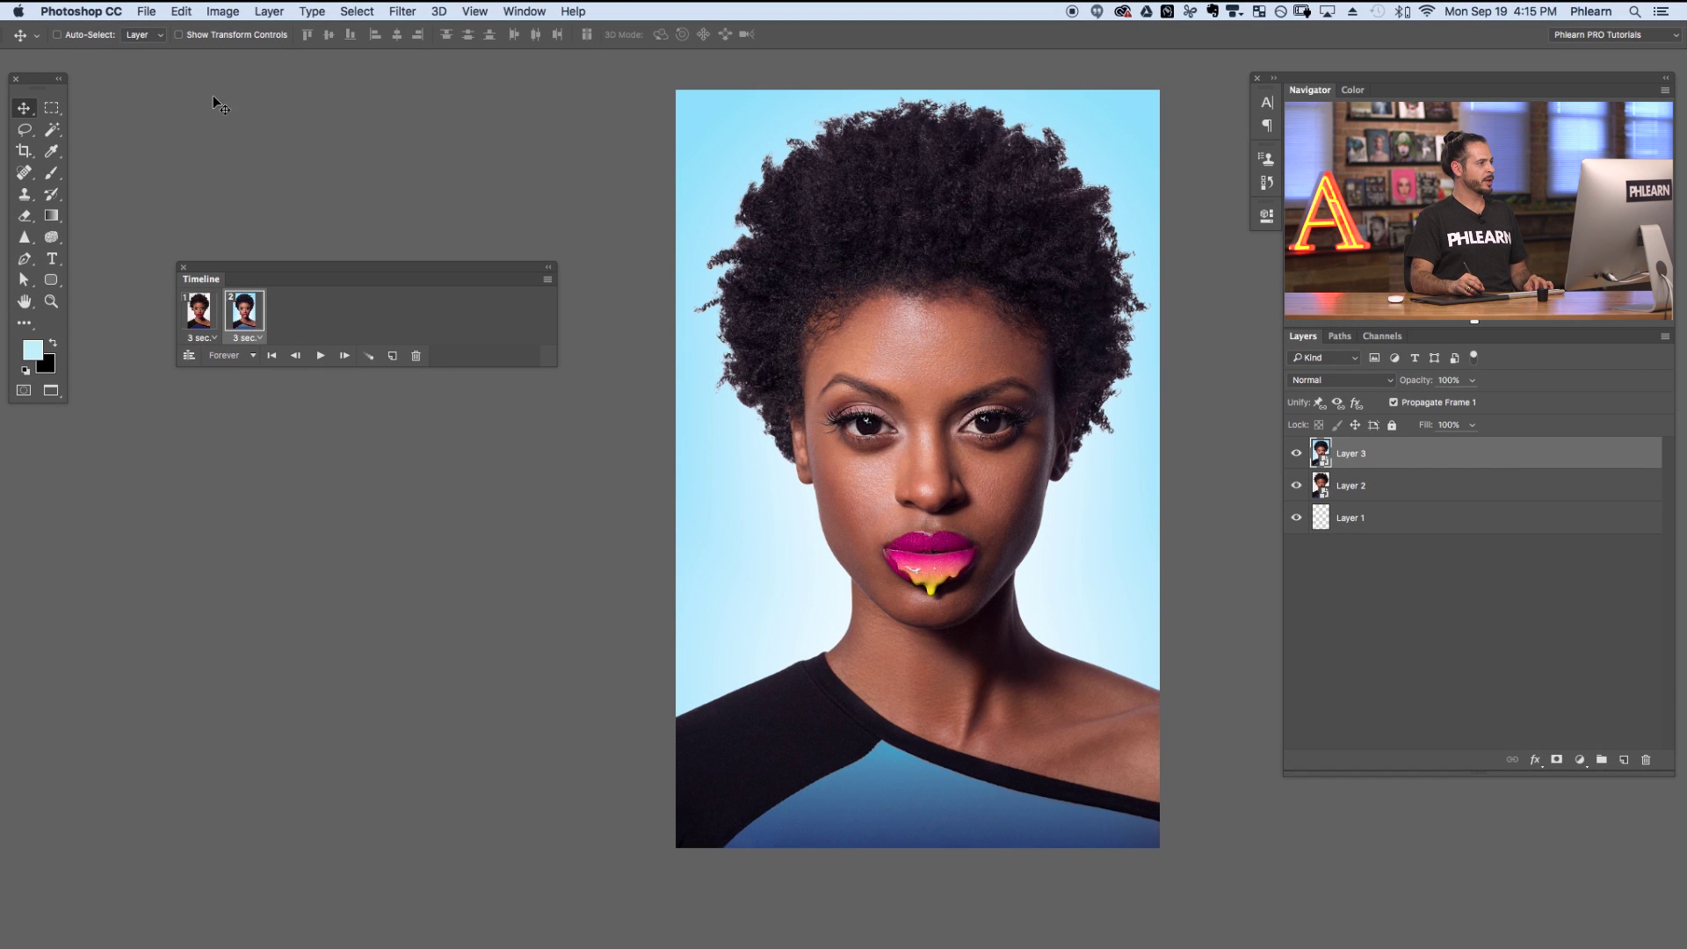
Start a Save for Web (Legacy) export, set its format to GIF, and preview the animation there
left_click(148, 12)
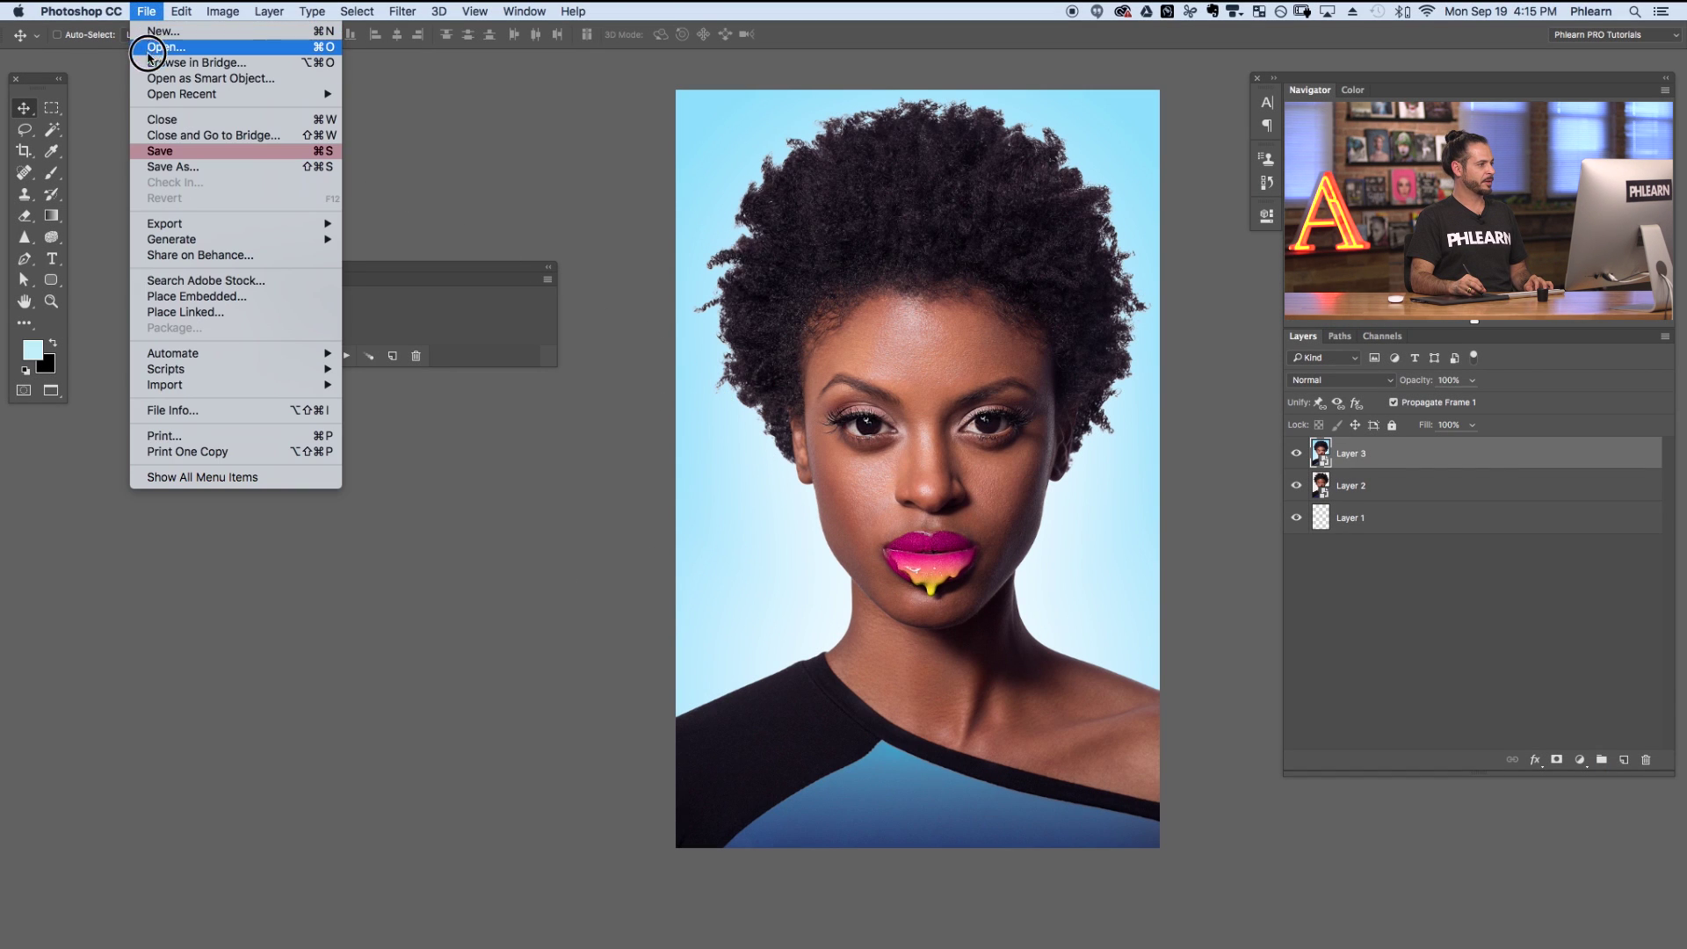
mouse_move(204, 226)
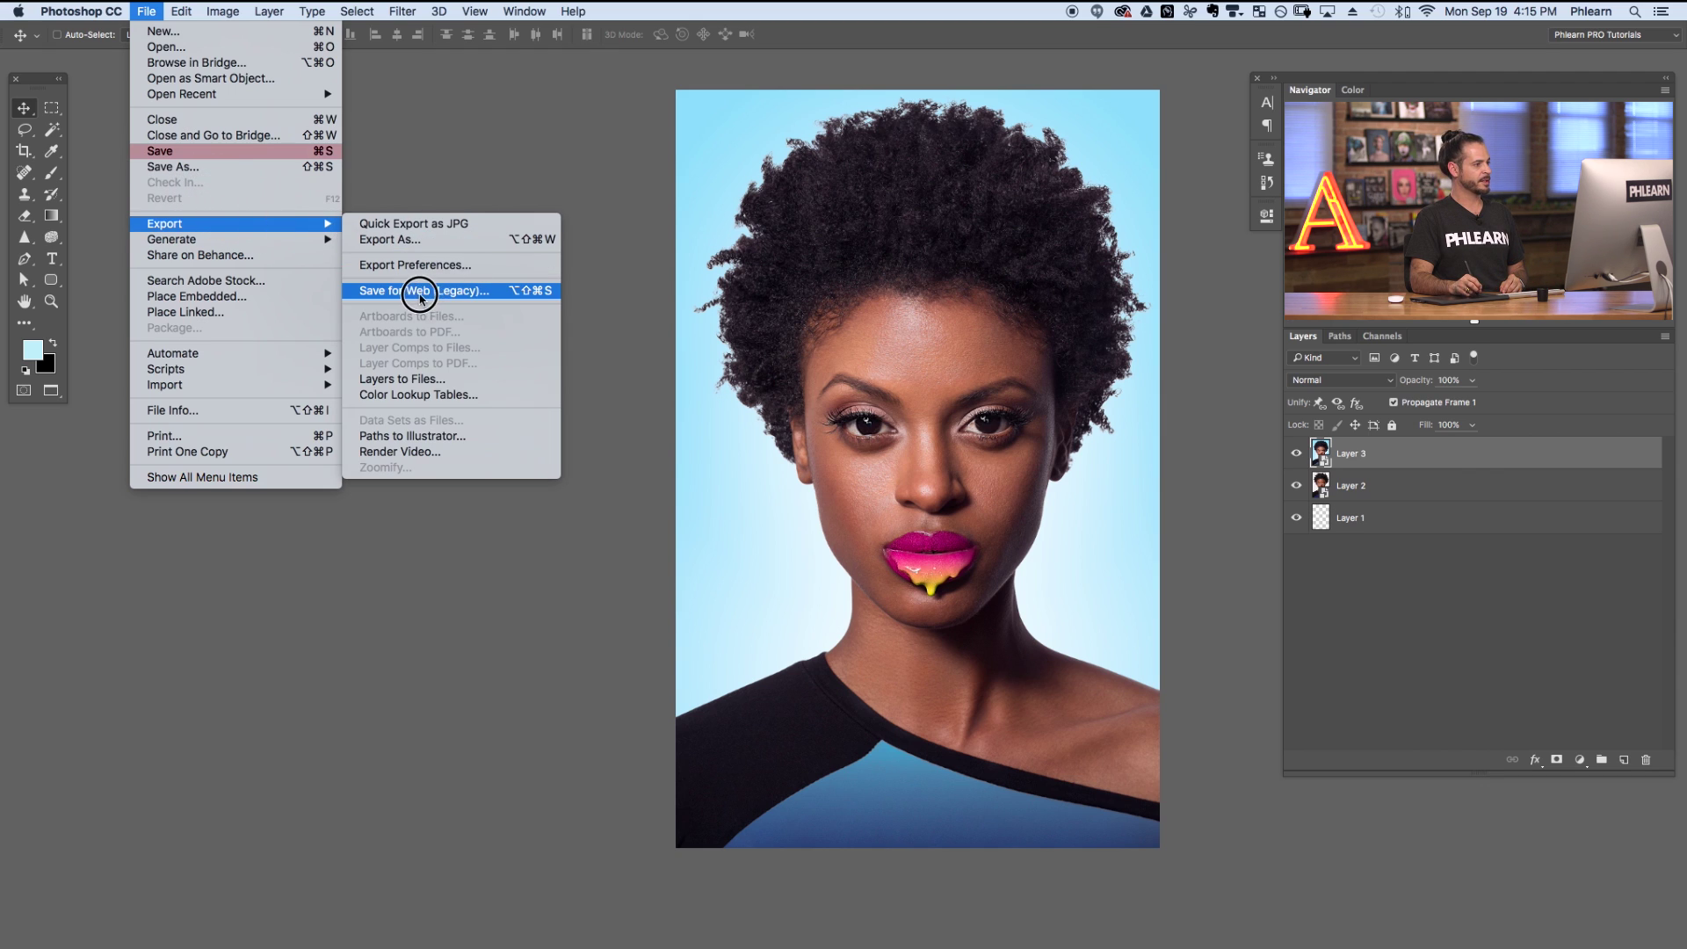
left_click(432, 302)
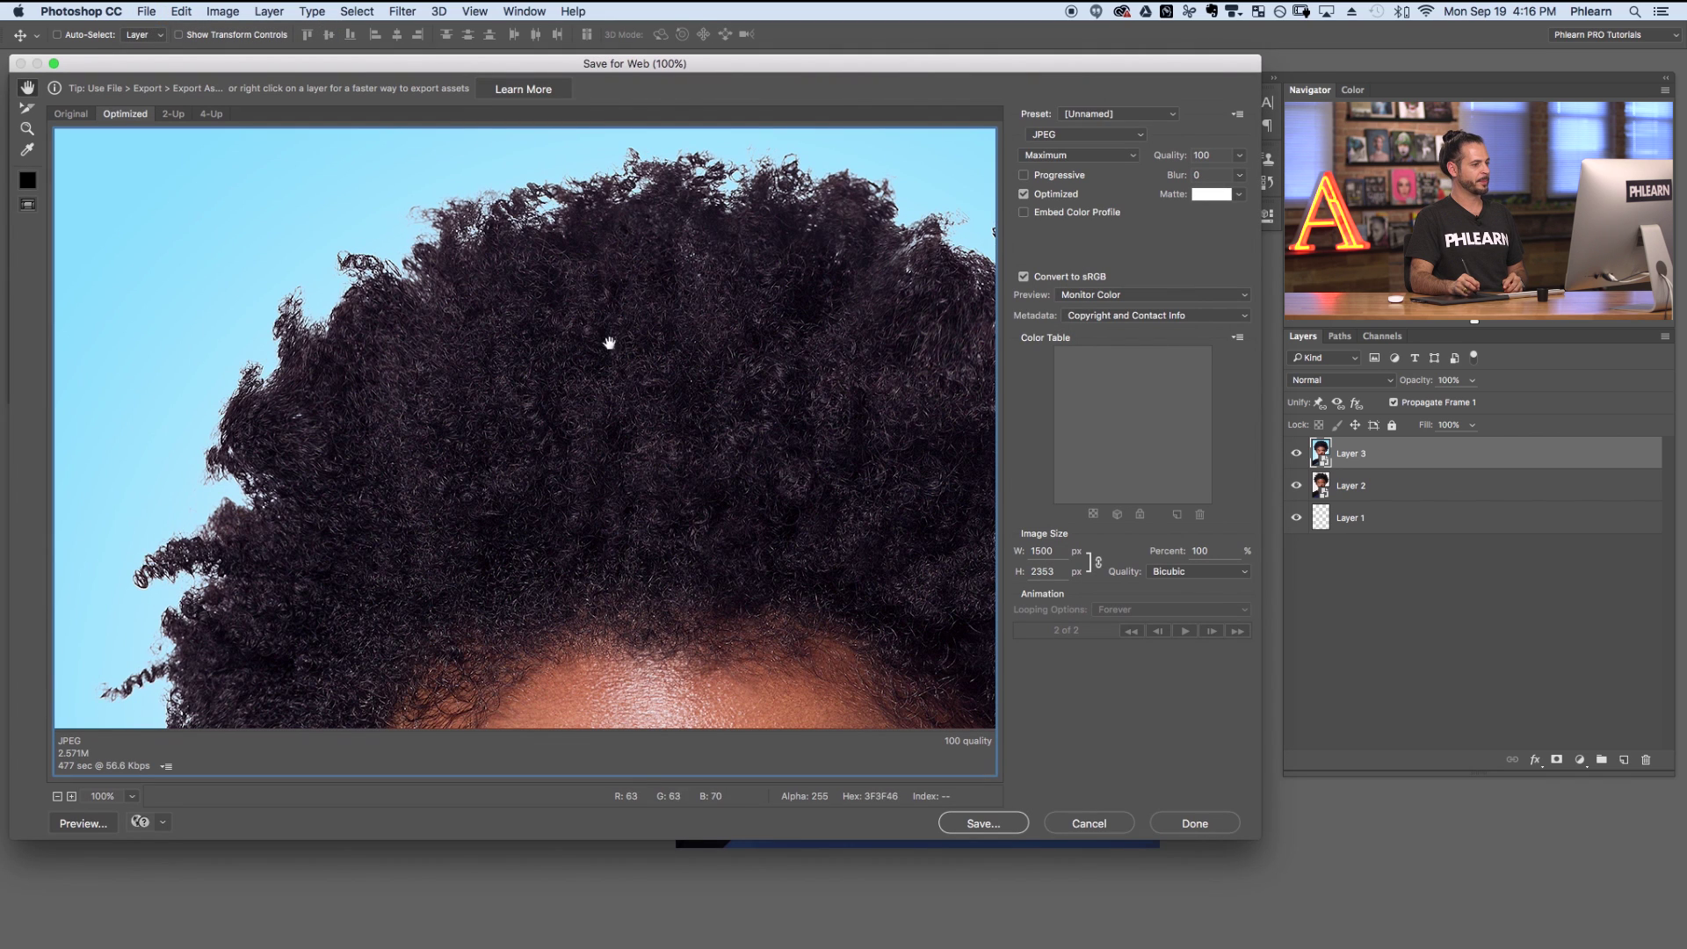
left_click(58, 796)
left_click_drag(565, 555, 565, 377)
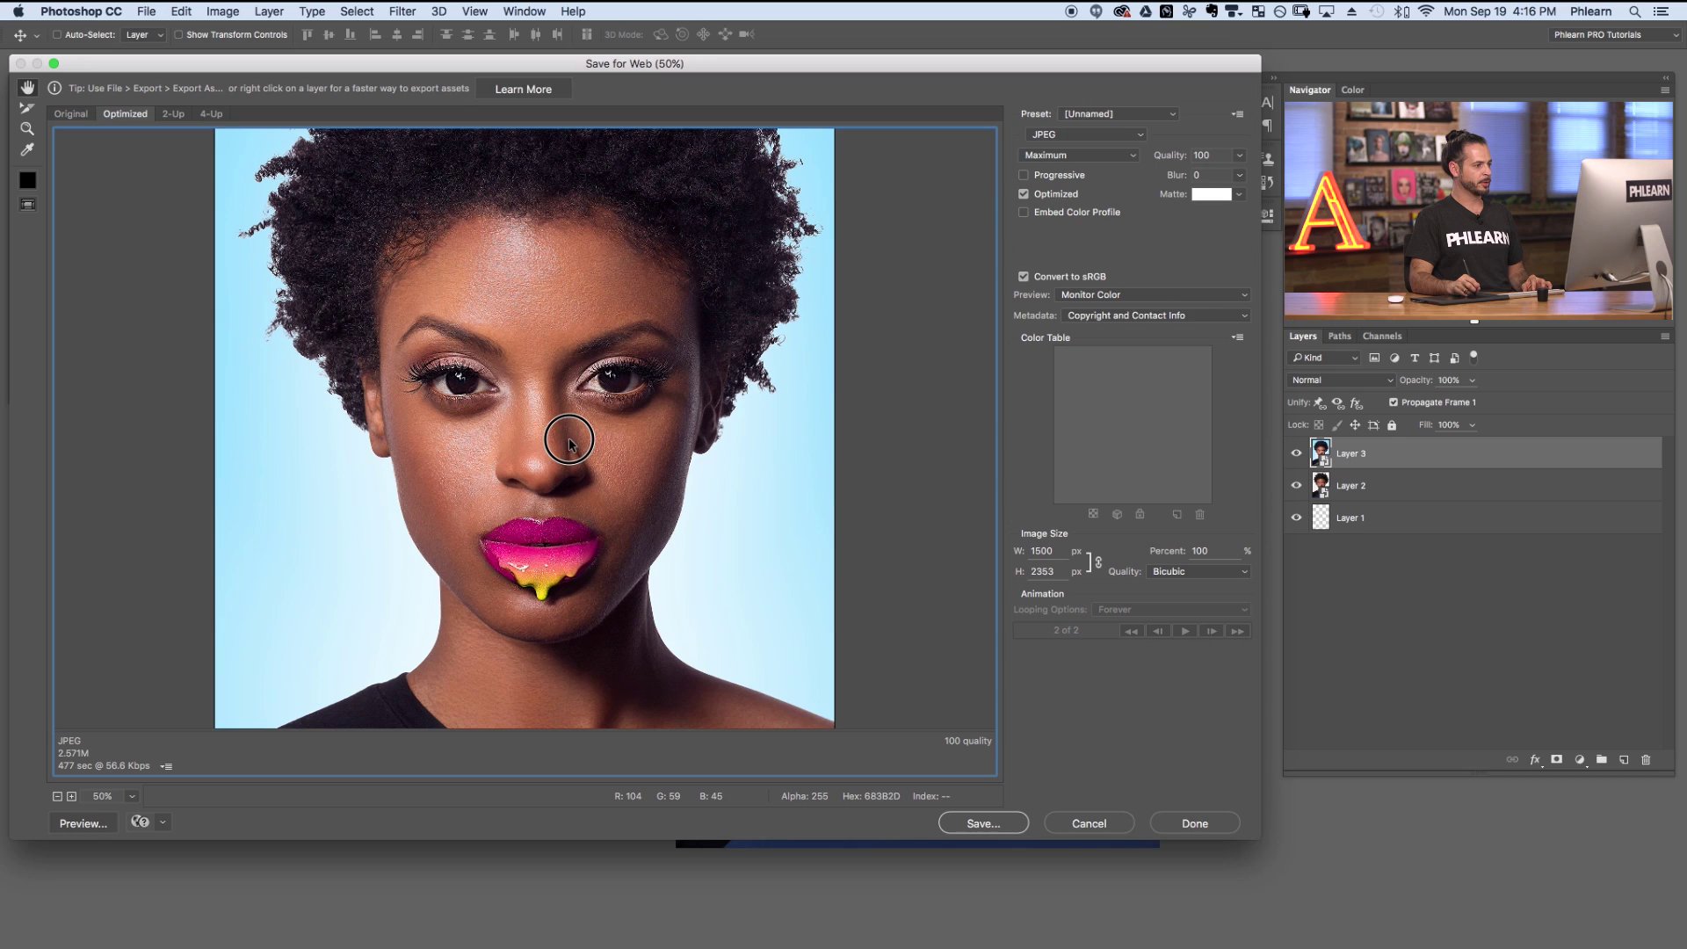
left_click(1061, 135)
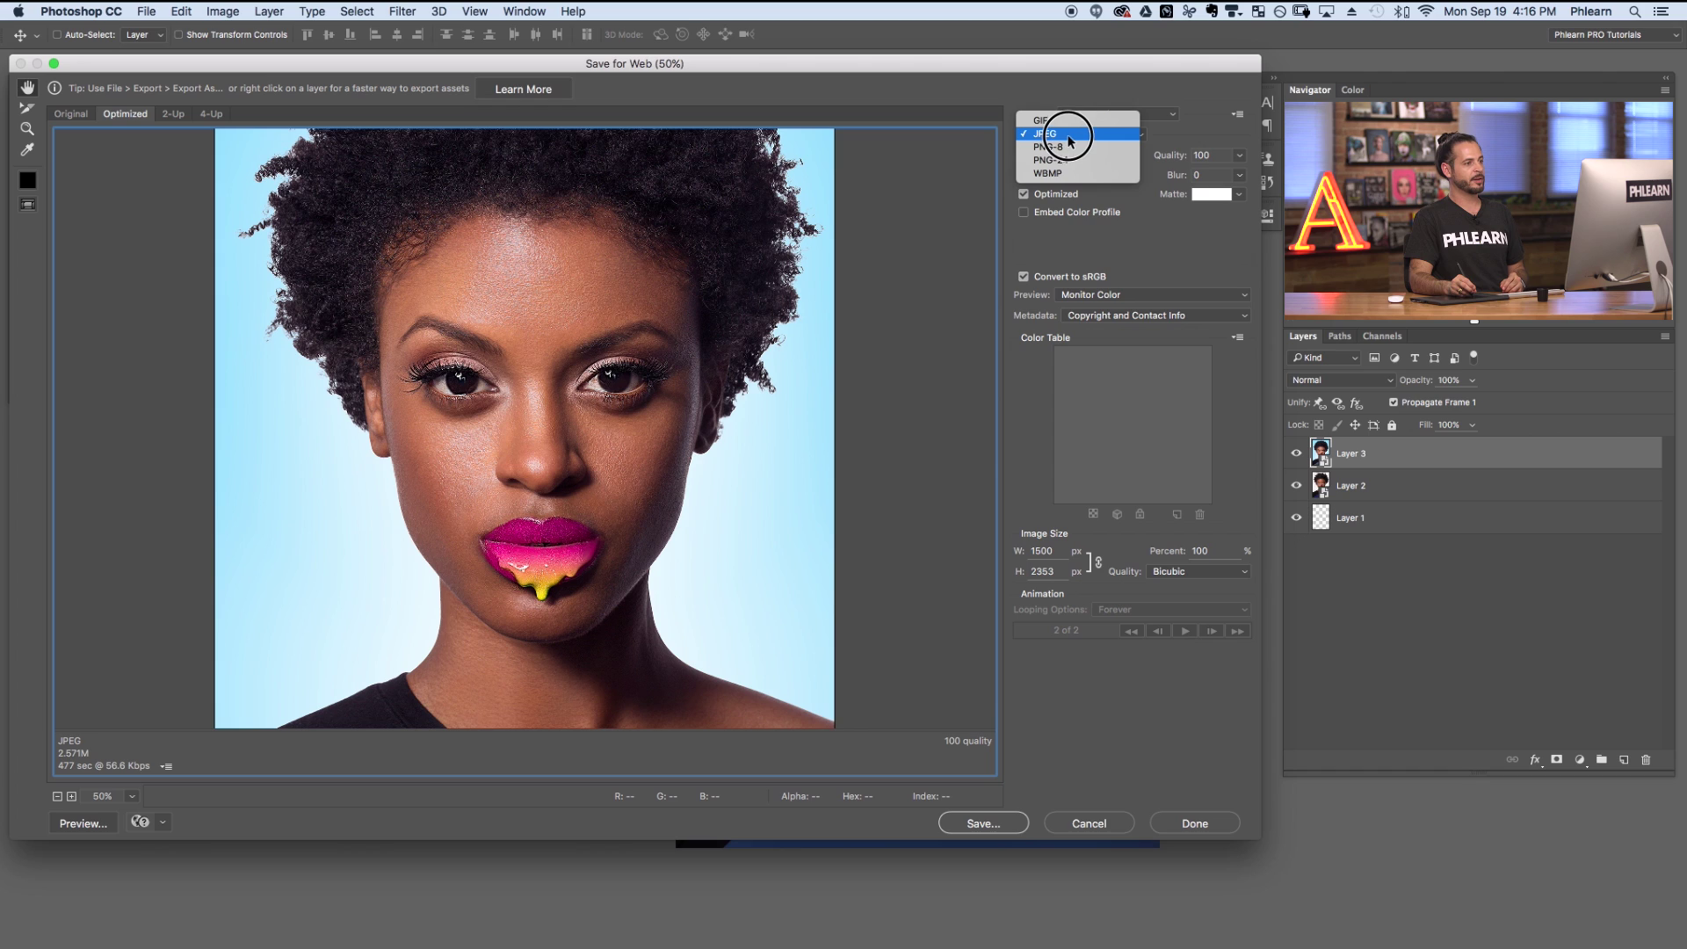
left_click(1064, 121)
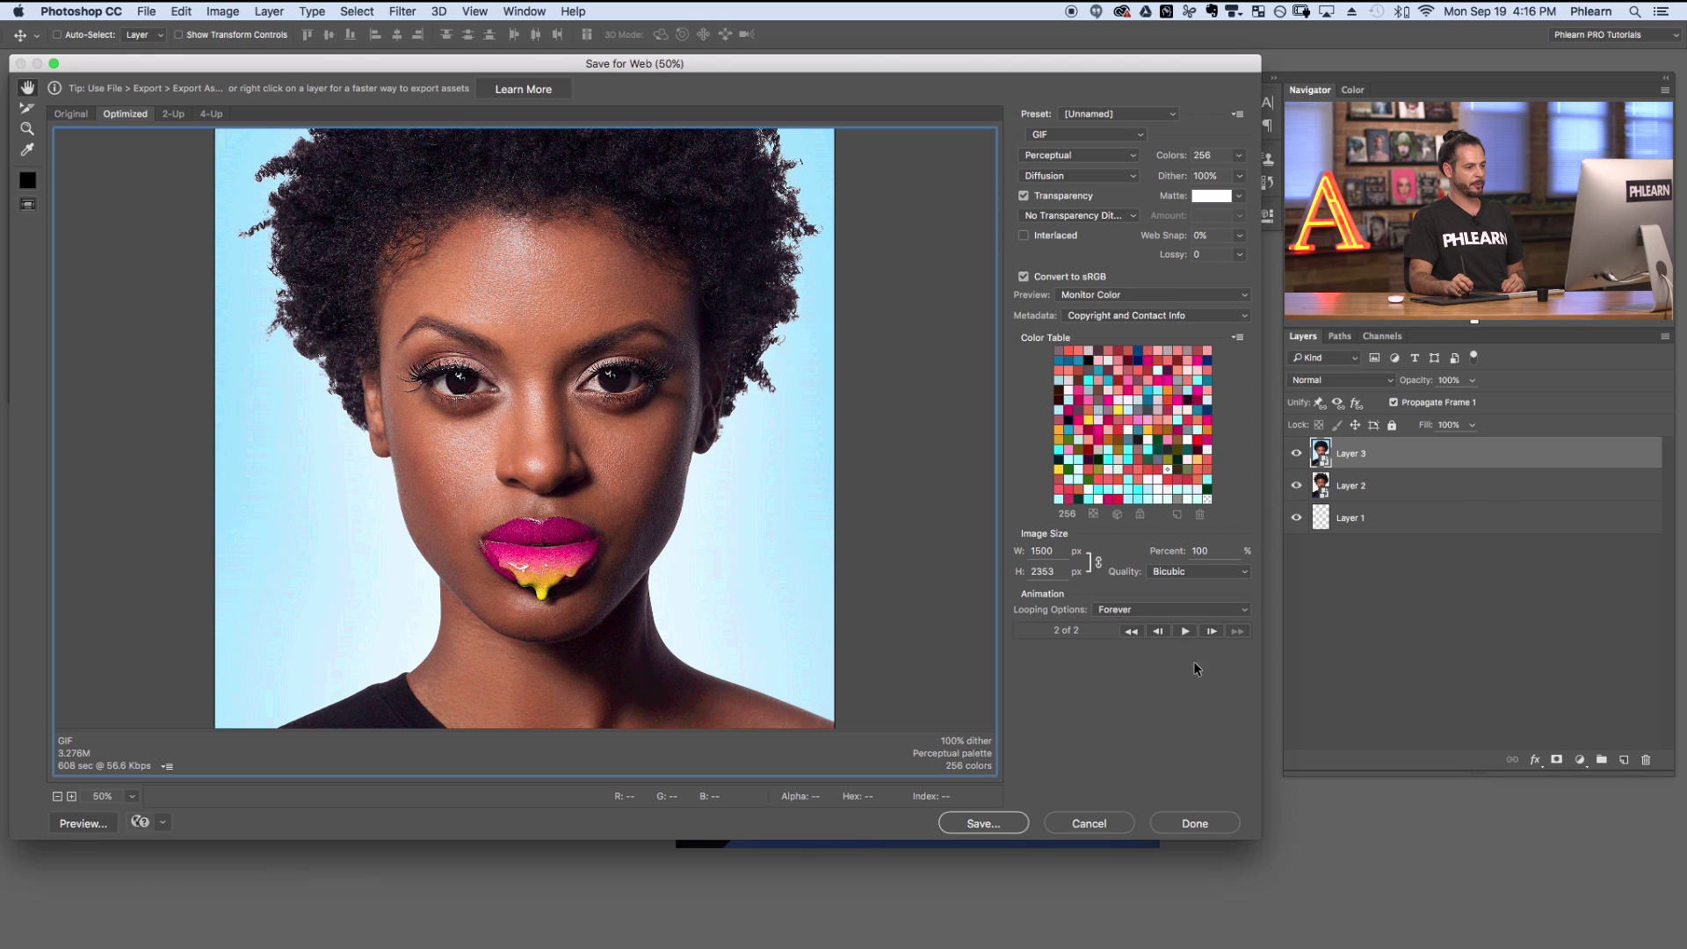
left_click(1184, 631)
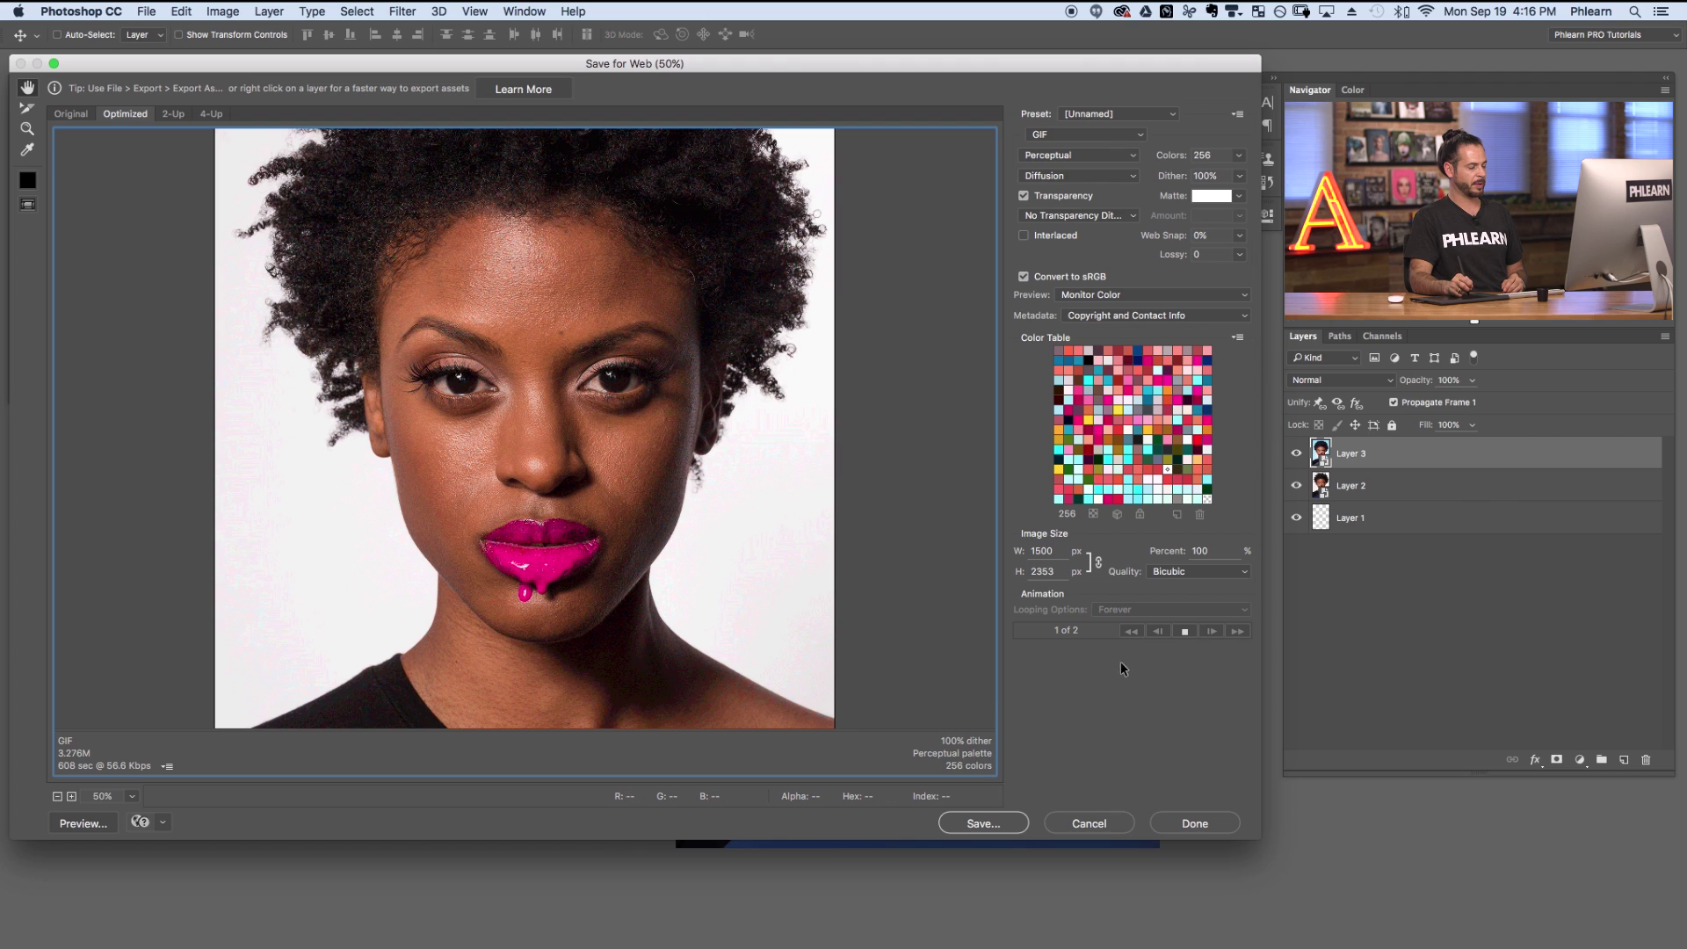
left_click(1184, 631)
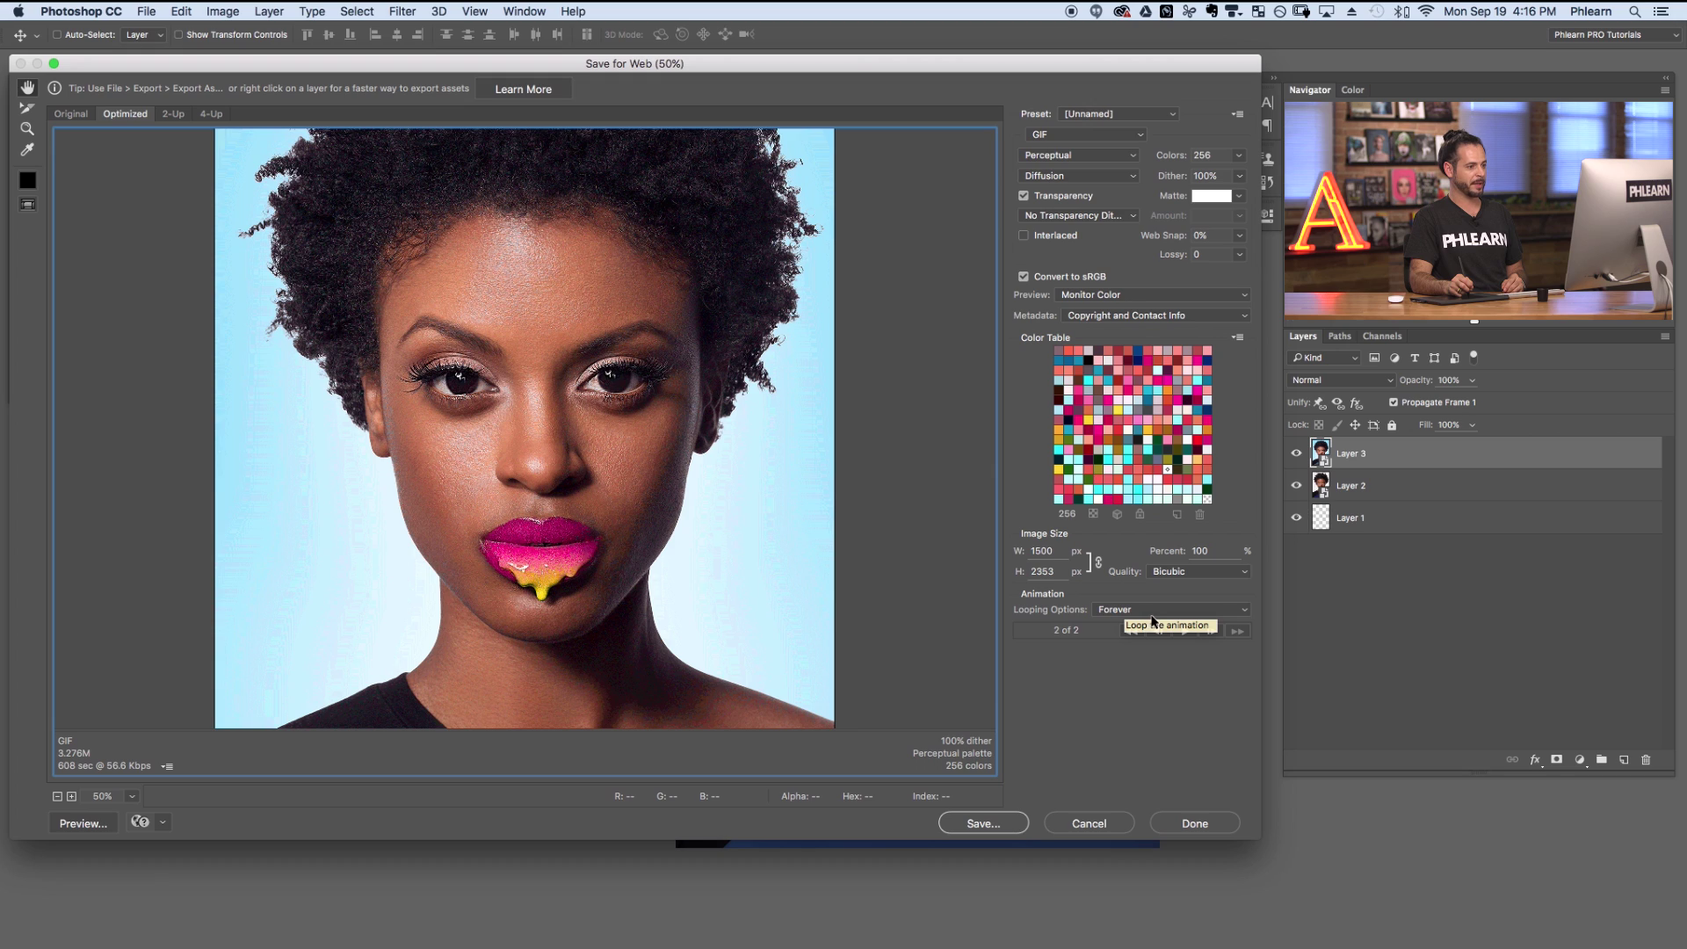
Set the exported image's width to 1000 px with its proportions linked
double_click(1056, 551)
type("100")
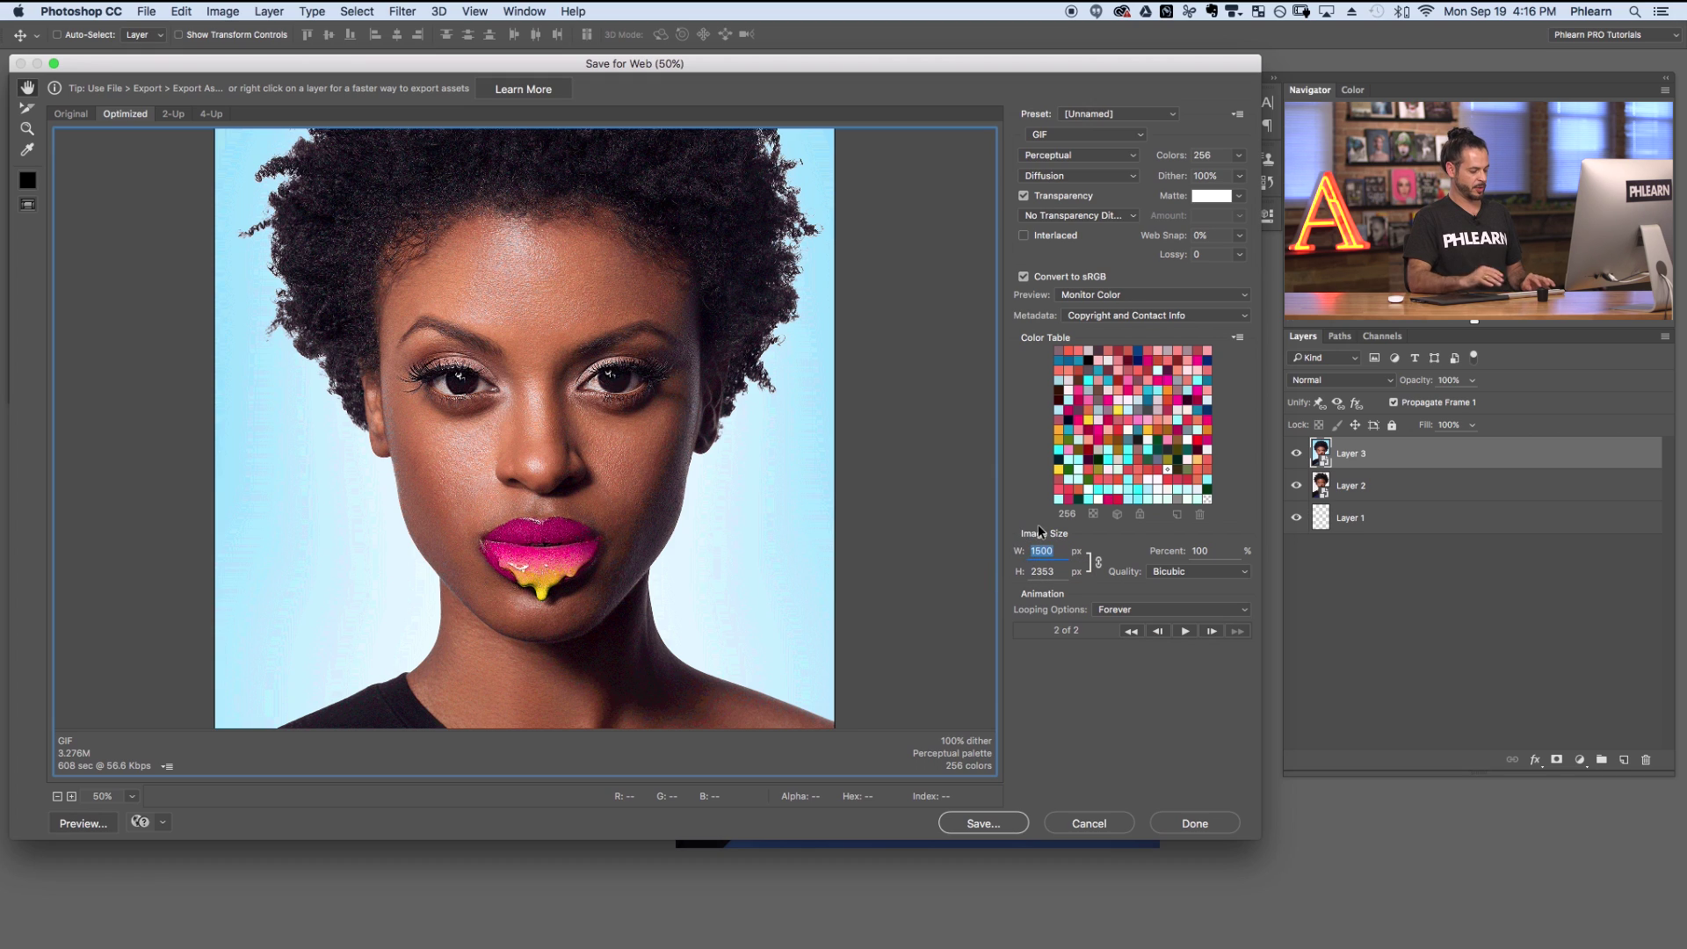
type("0")
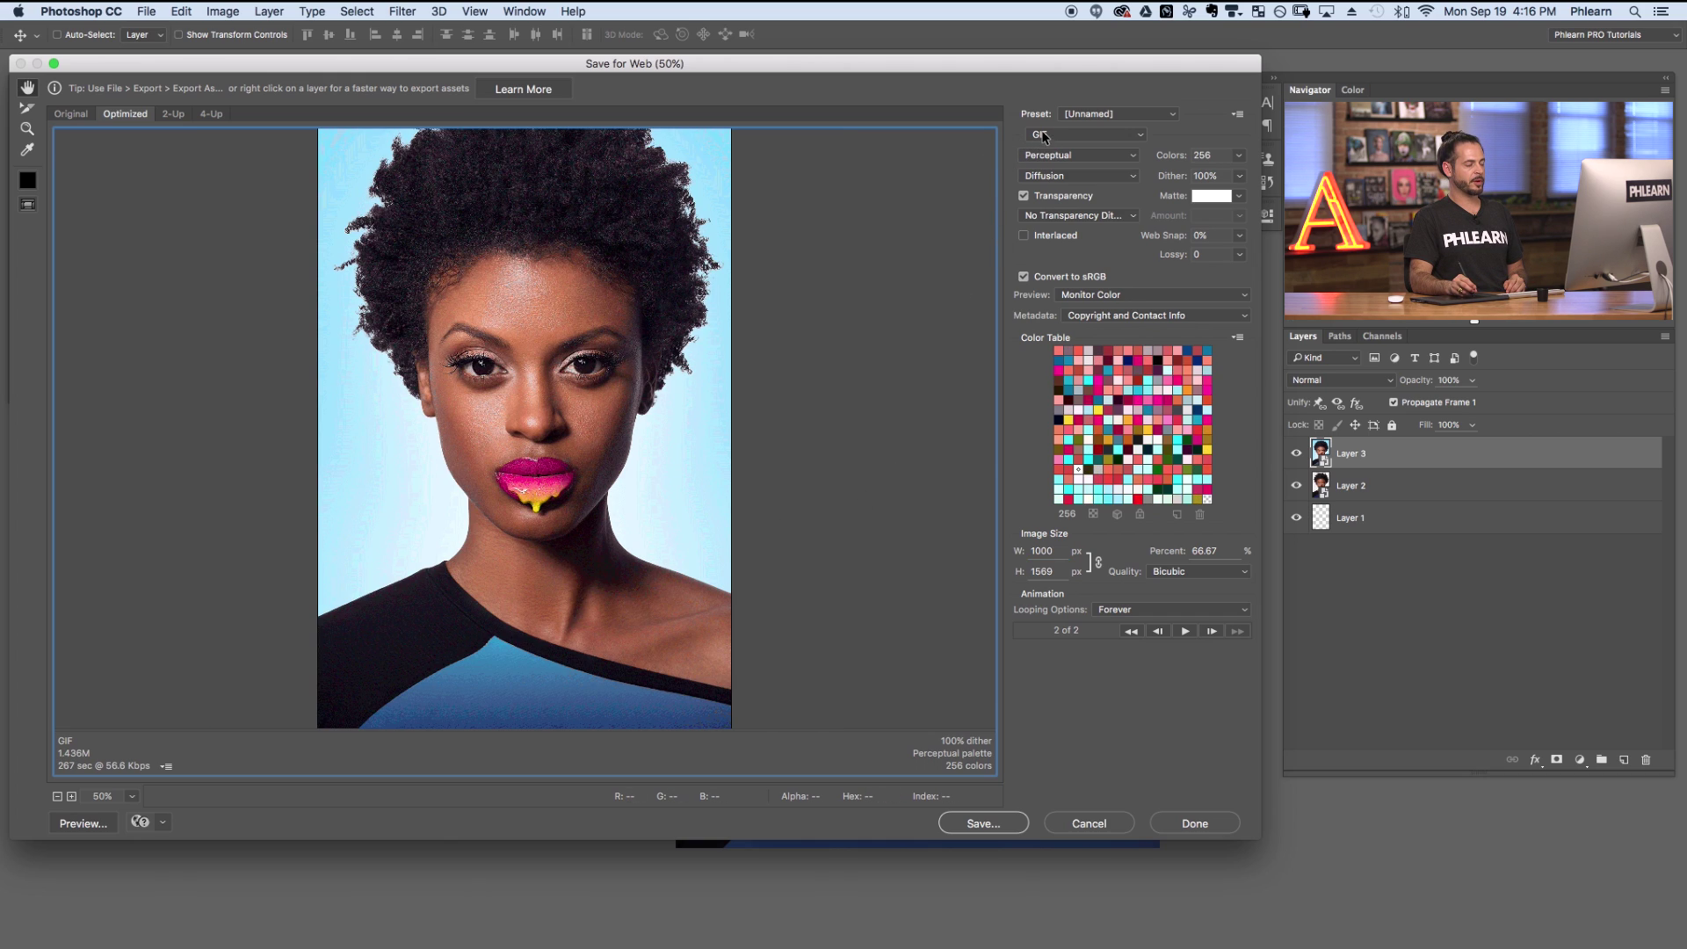
left_click(1070, 155)
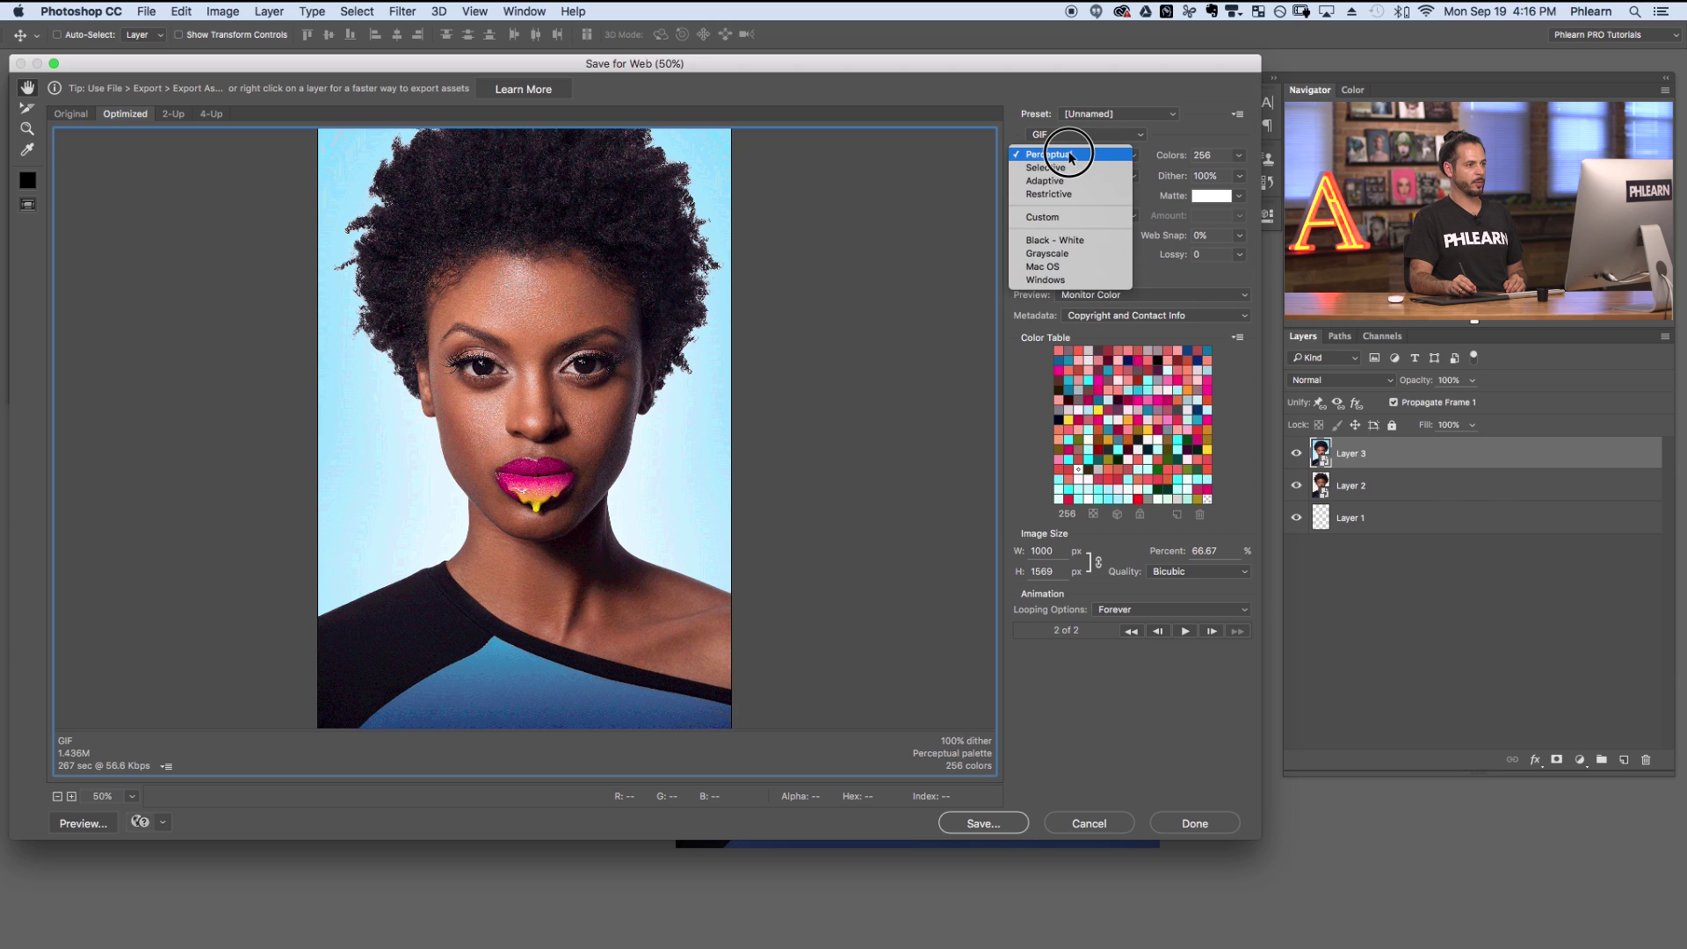
left_click(1070, 155)
left_click(1107, 177)
left_click(1108, 182)
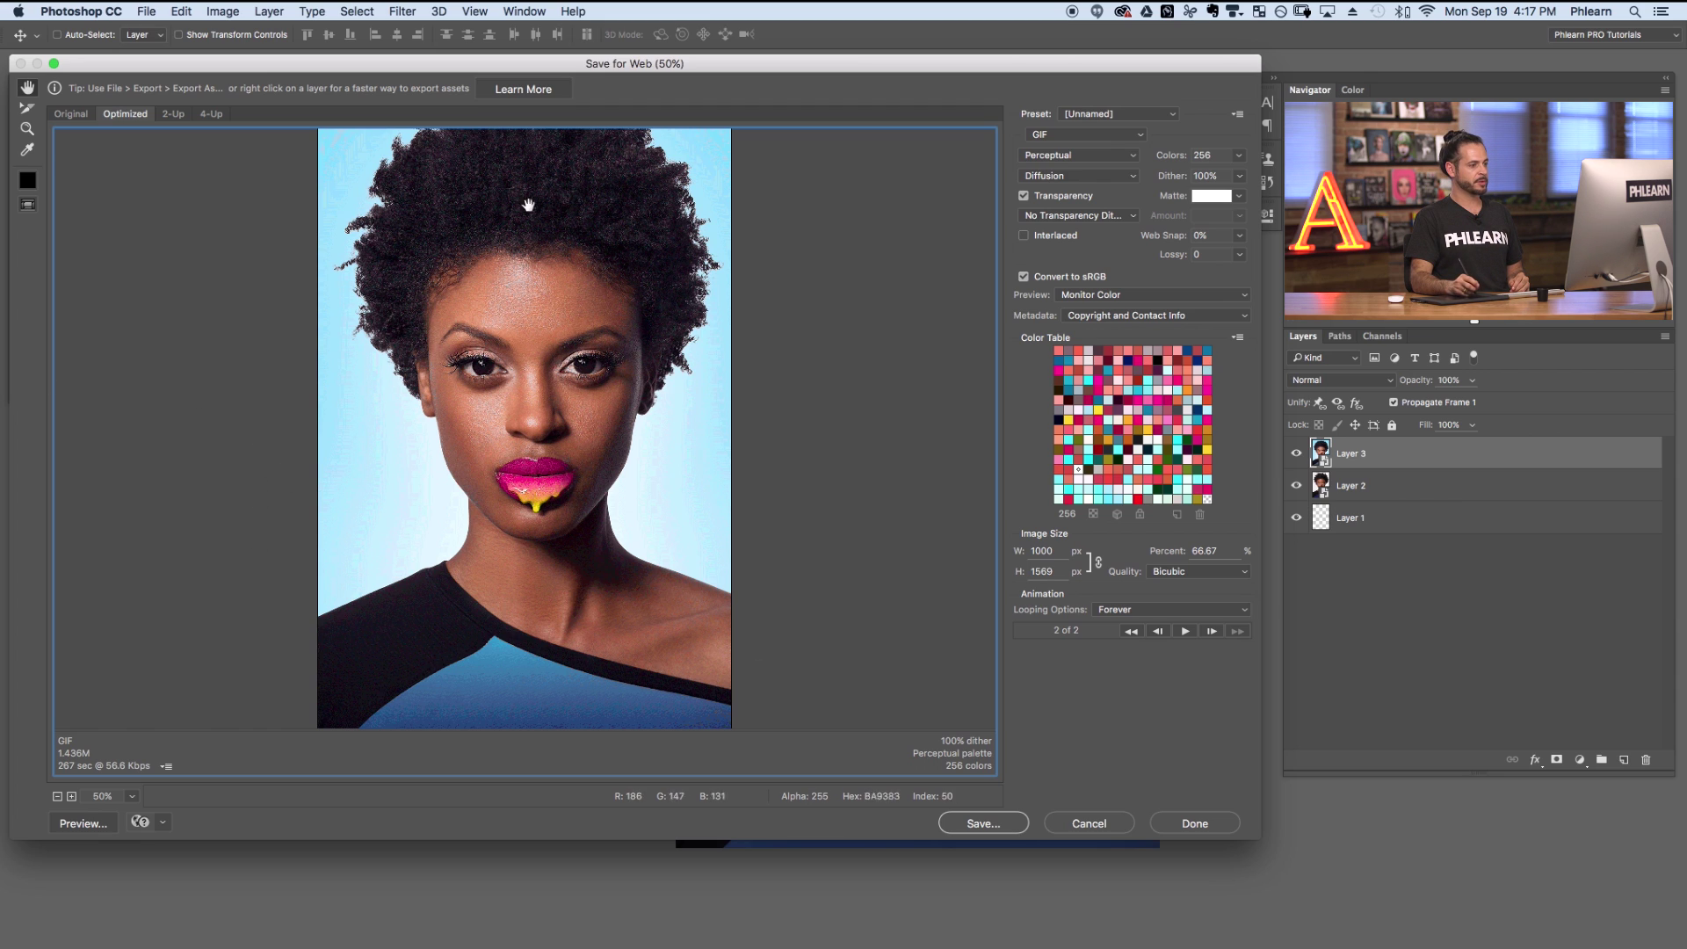
Save the optimized GIF to the Desktop under the name BeforeAfter
left_click(982, 823)
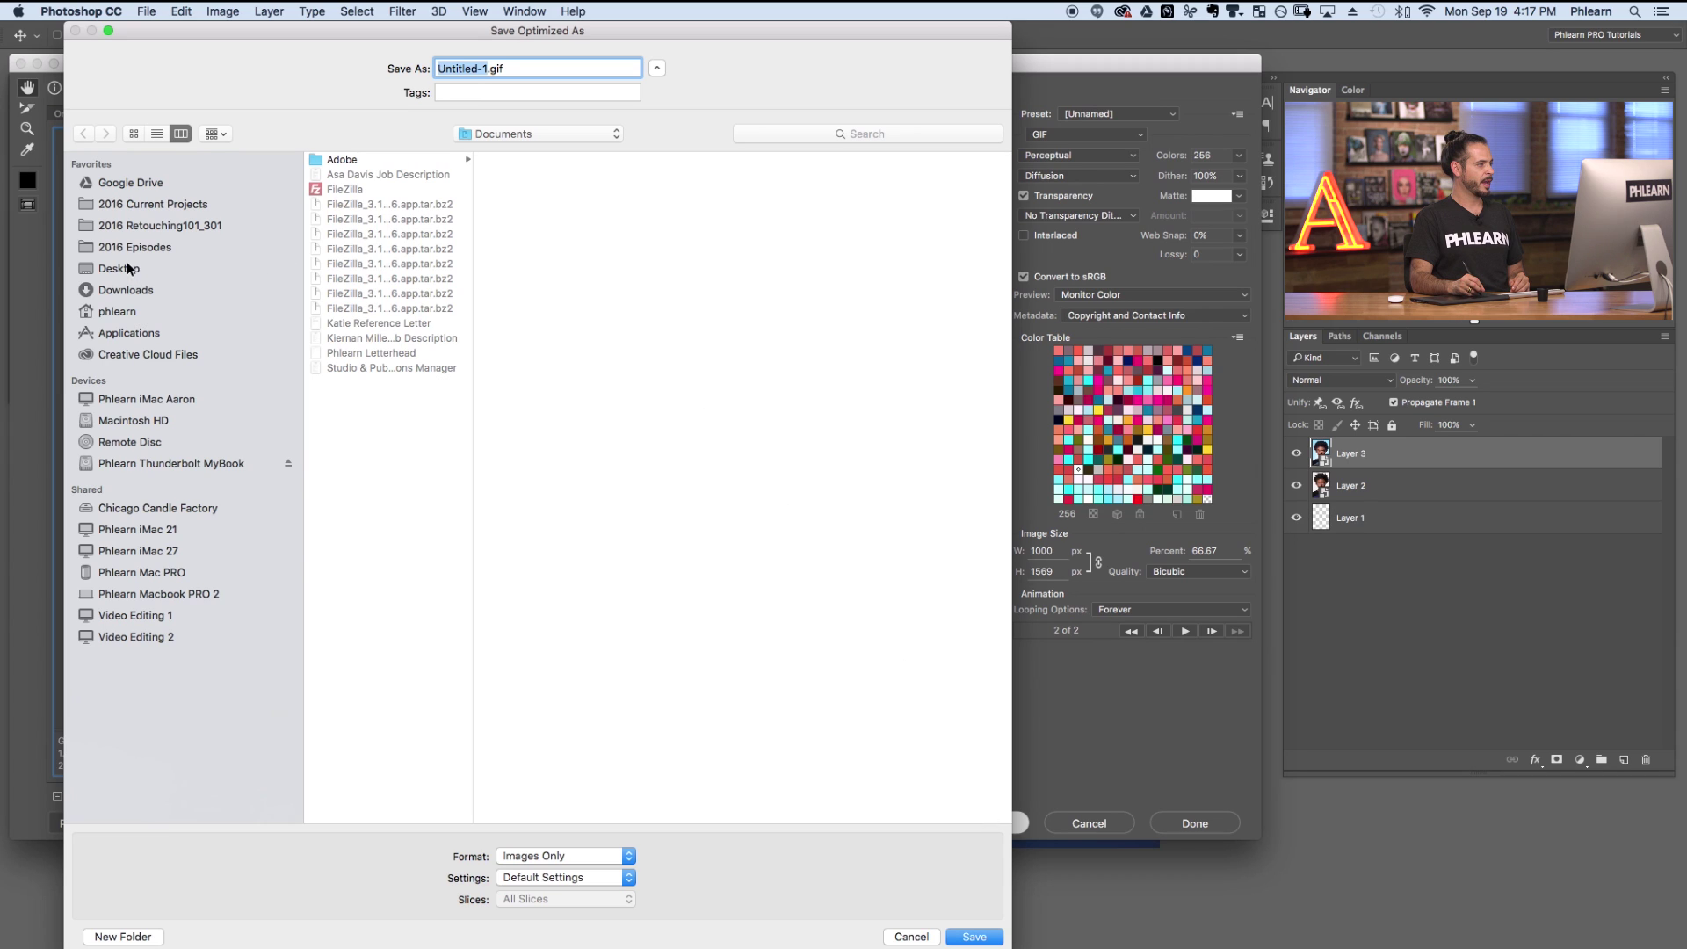
left_click(129, 269)
type("BeforeAfter")
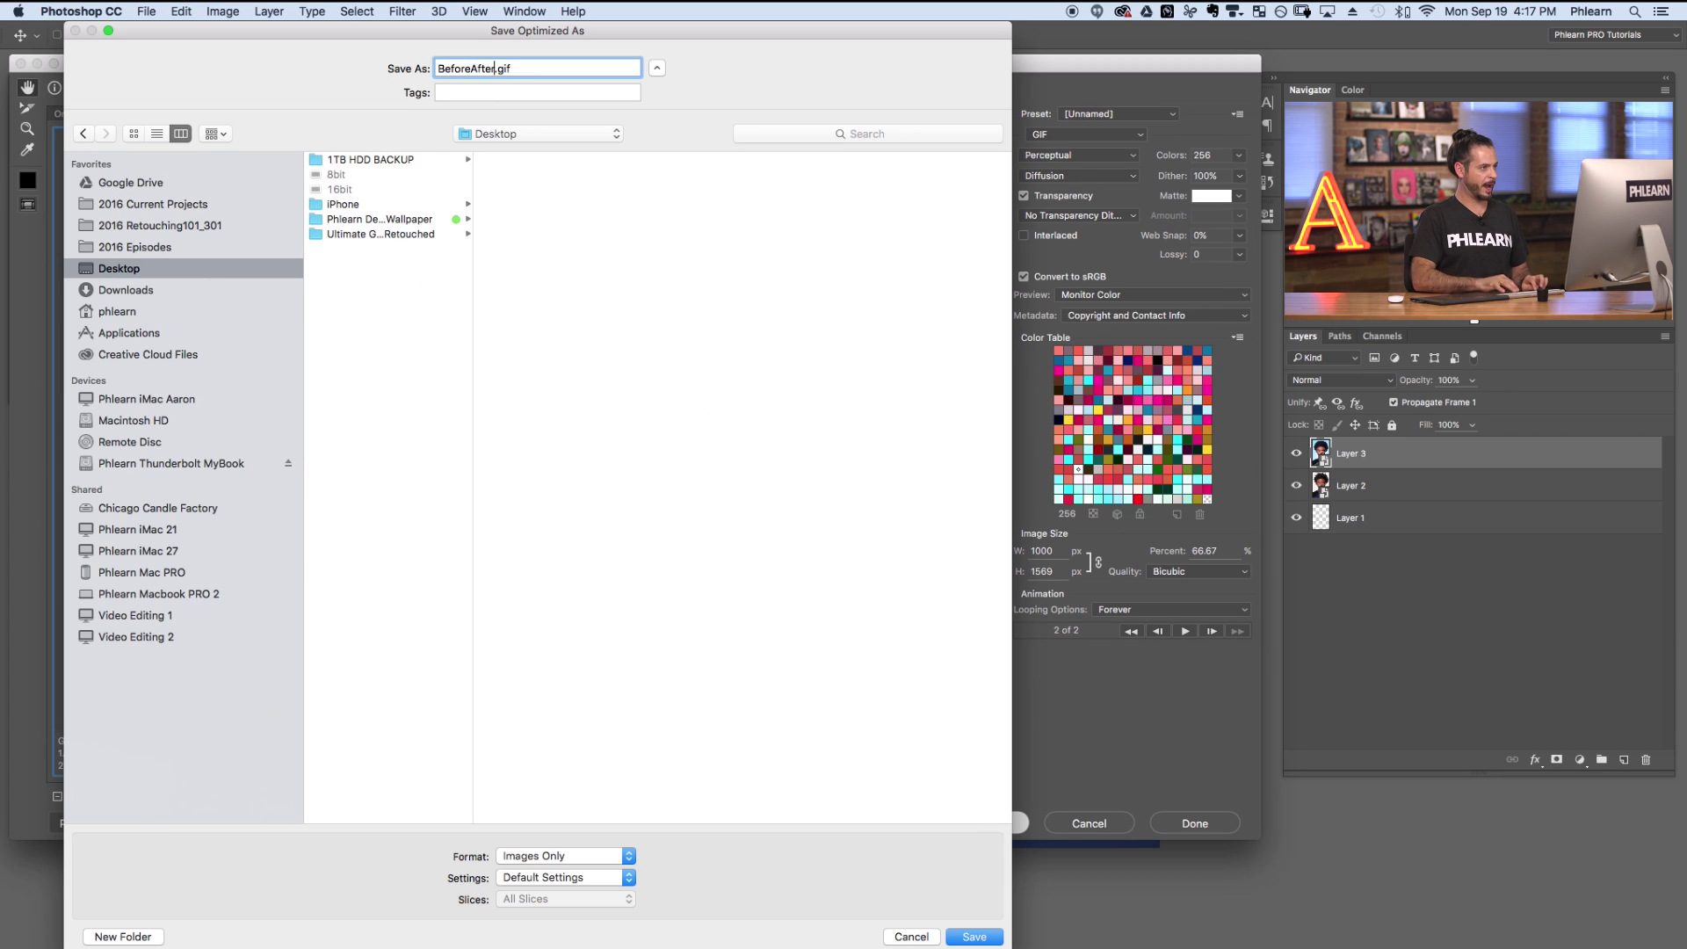
key("Return")
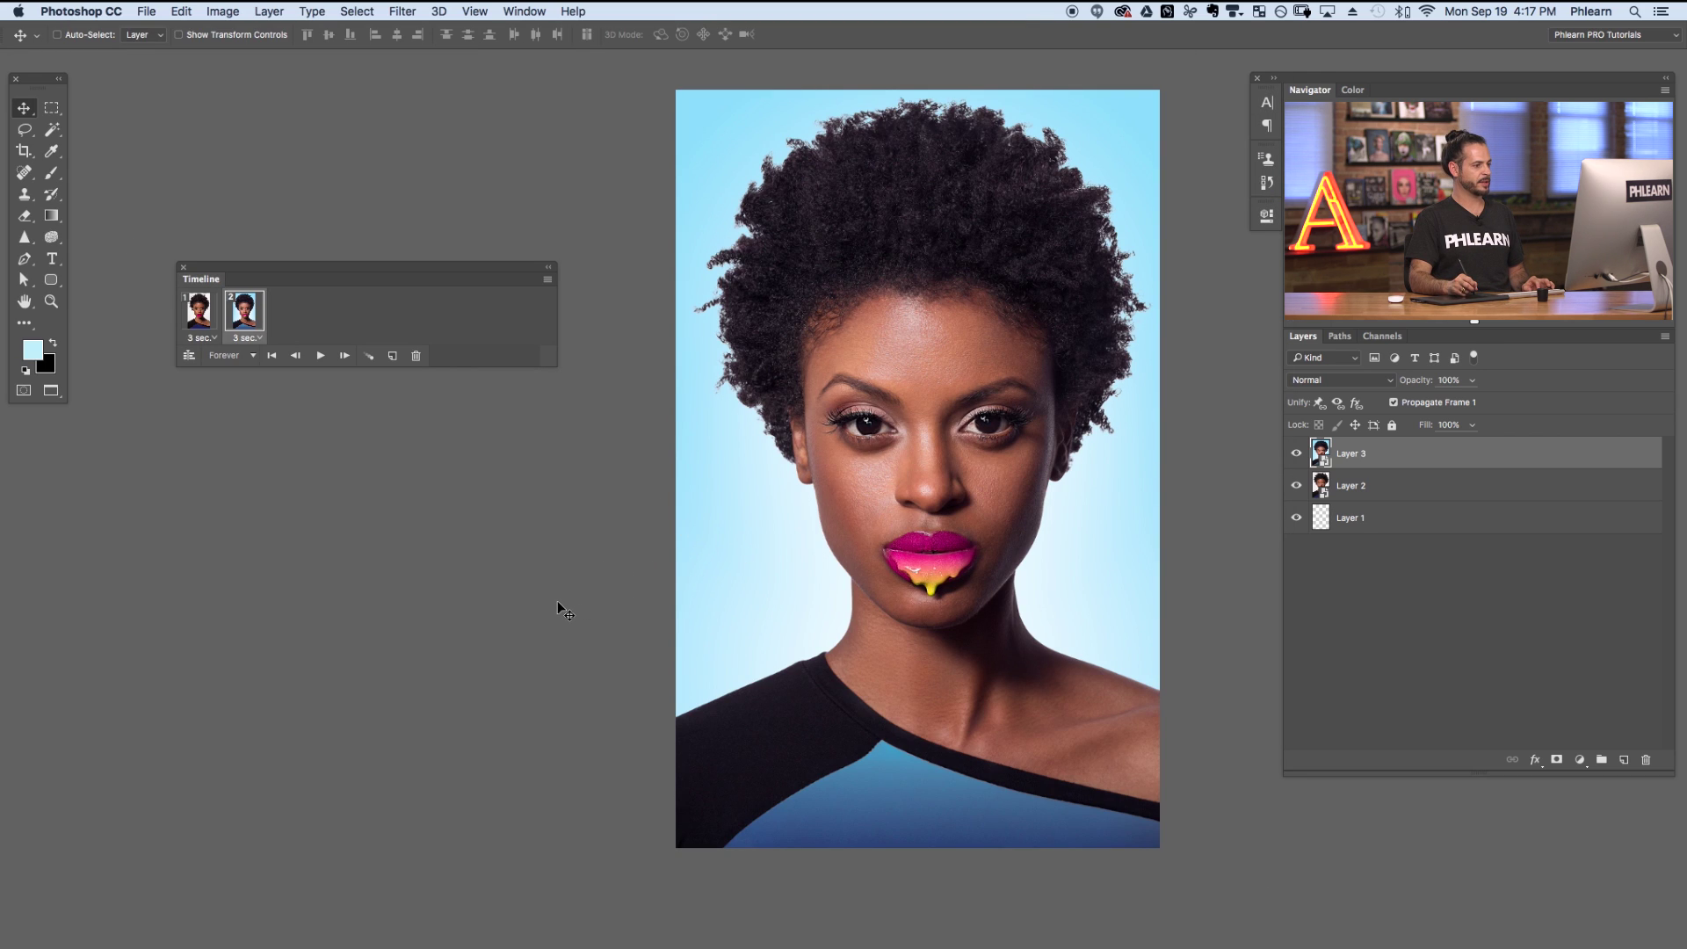
Switch to Finder and open BeforeAfter.gif from the Desktop in Google Chrome
key("super+Tab")
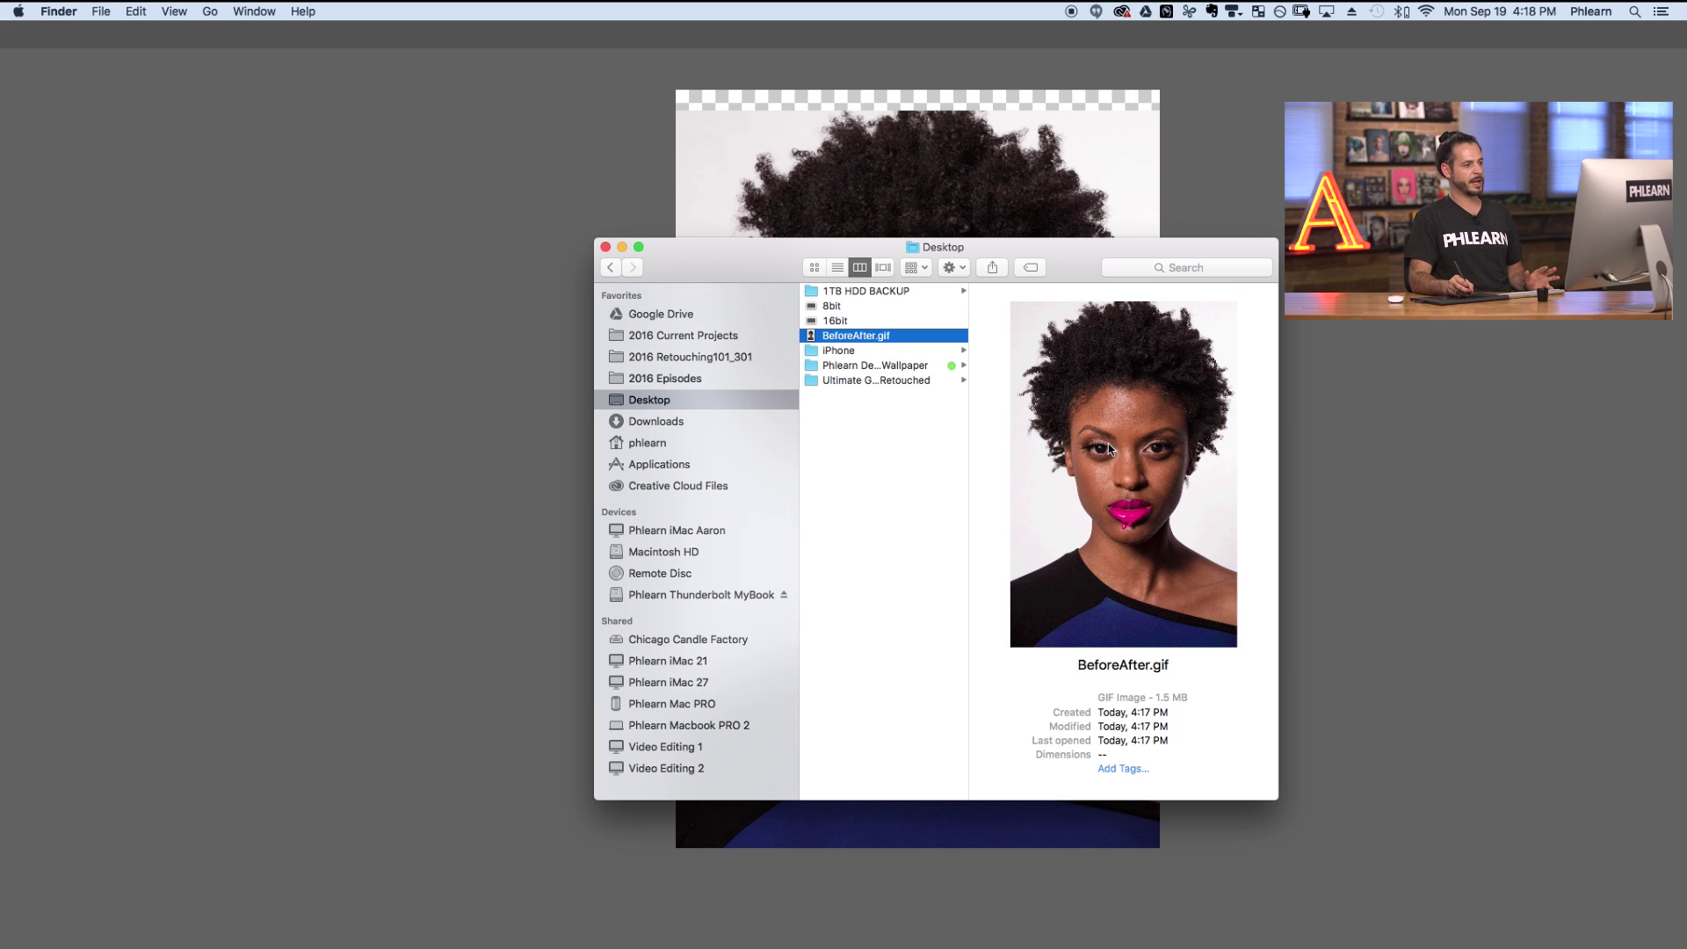
right_click(918, 341)
mouse_move(962, 361)
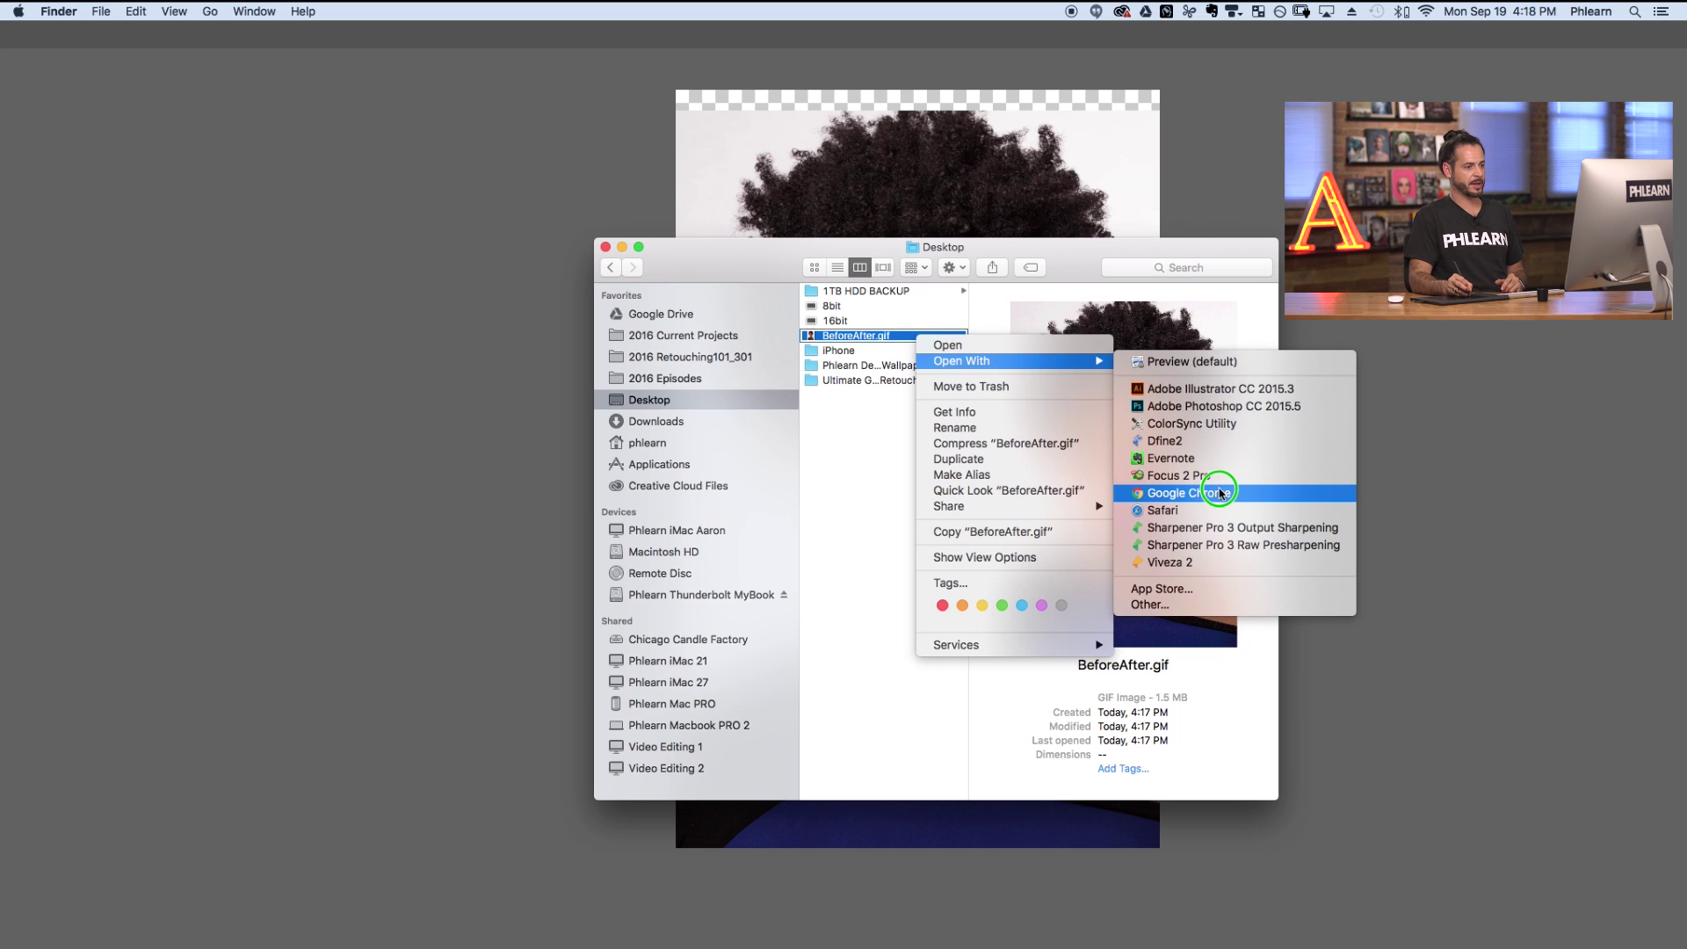
left_click(1187, 493)
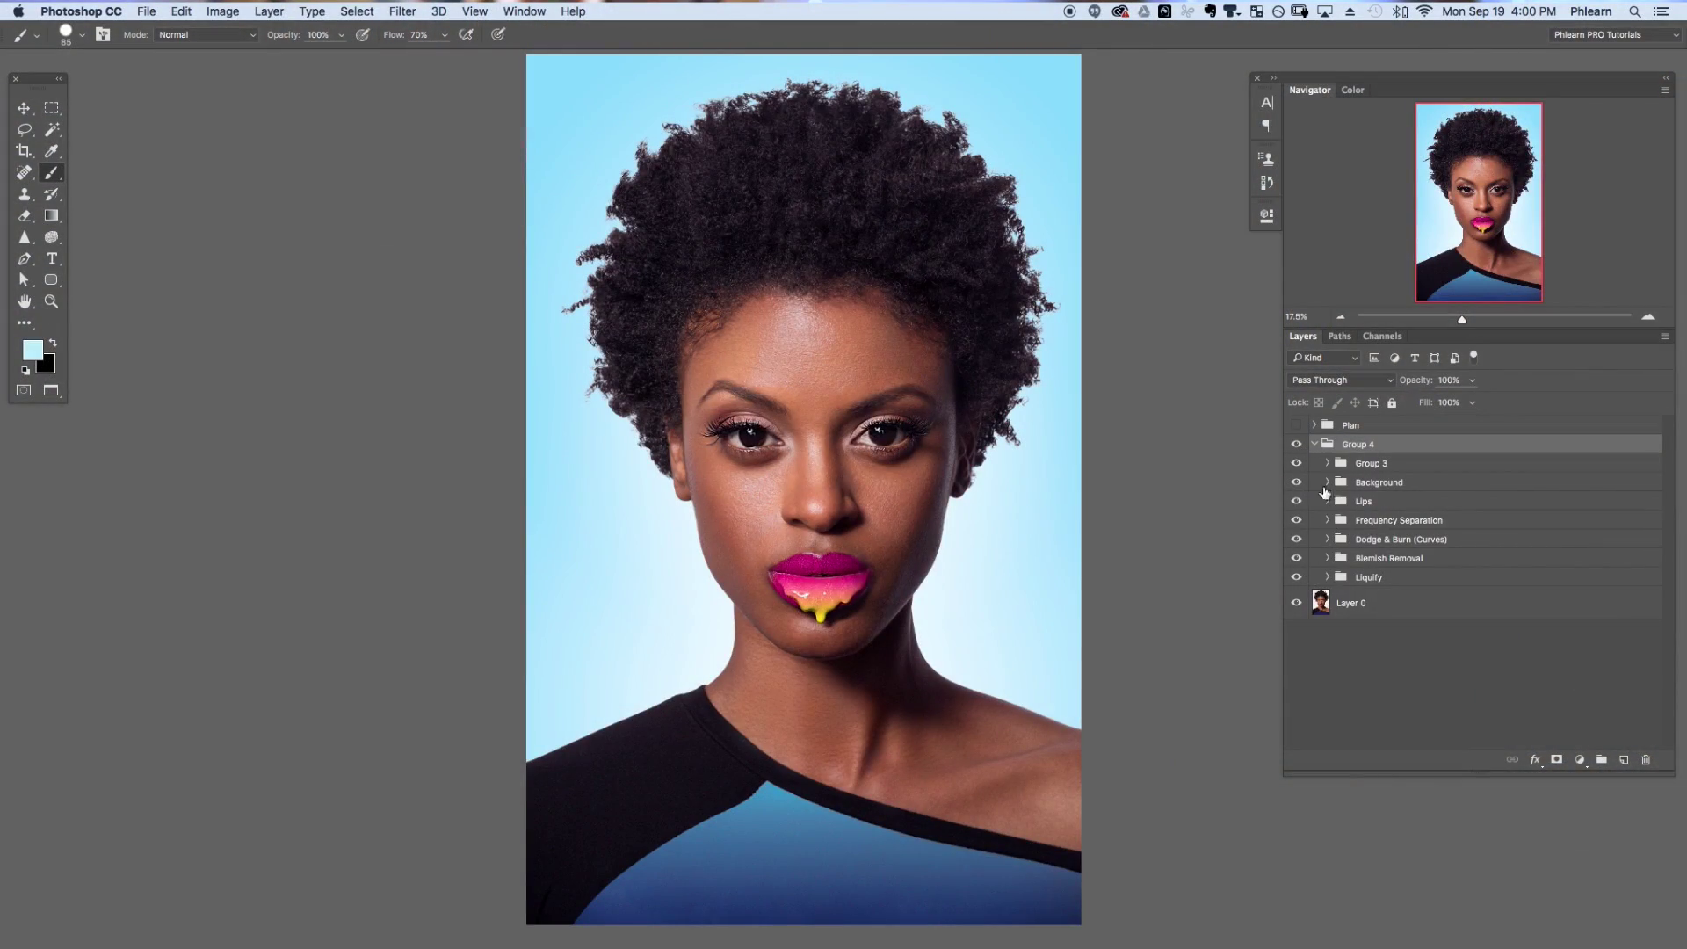
Collapse Group 4 and toggle its visibility to compare the retouched portrait with the original Layer 0
left_click(1315, 444)
left_click(1296, 444)
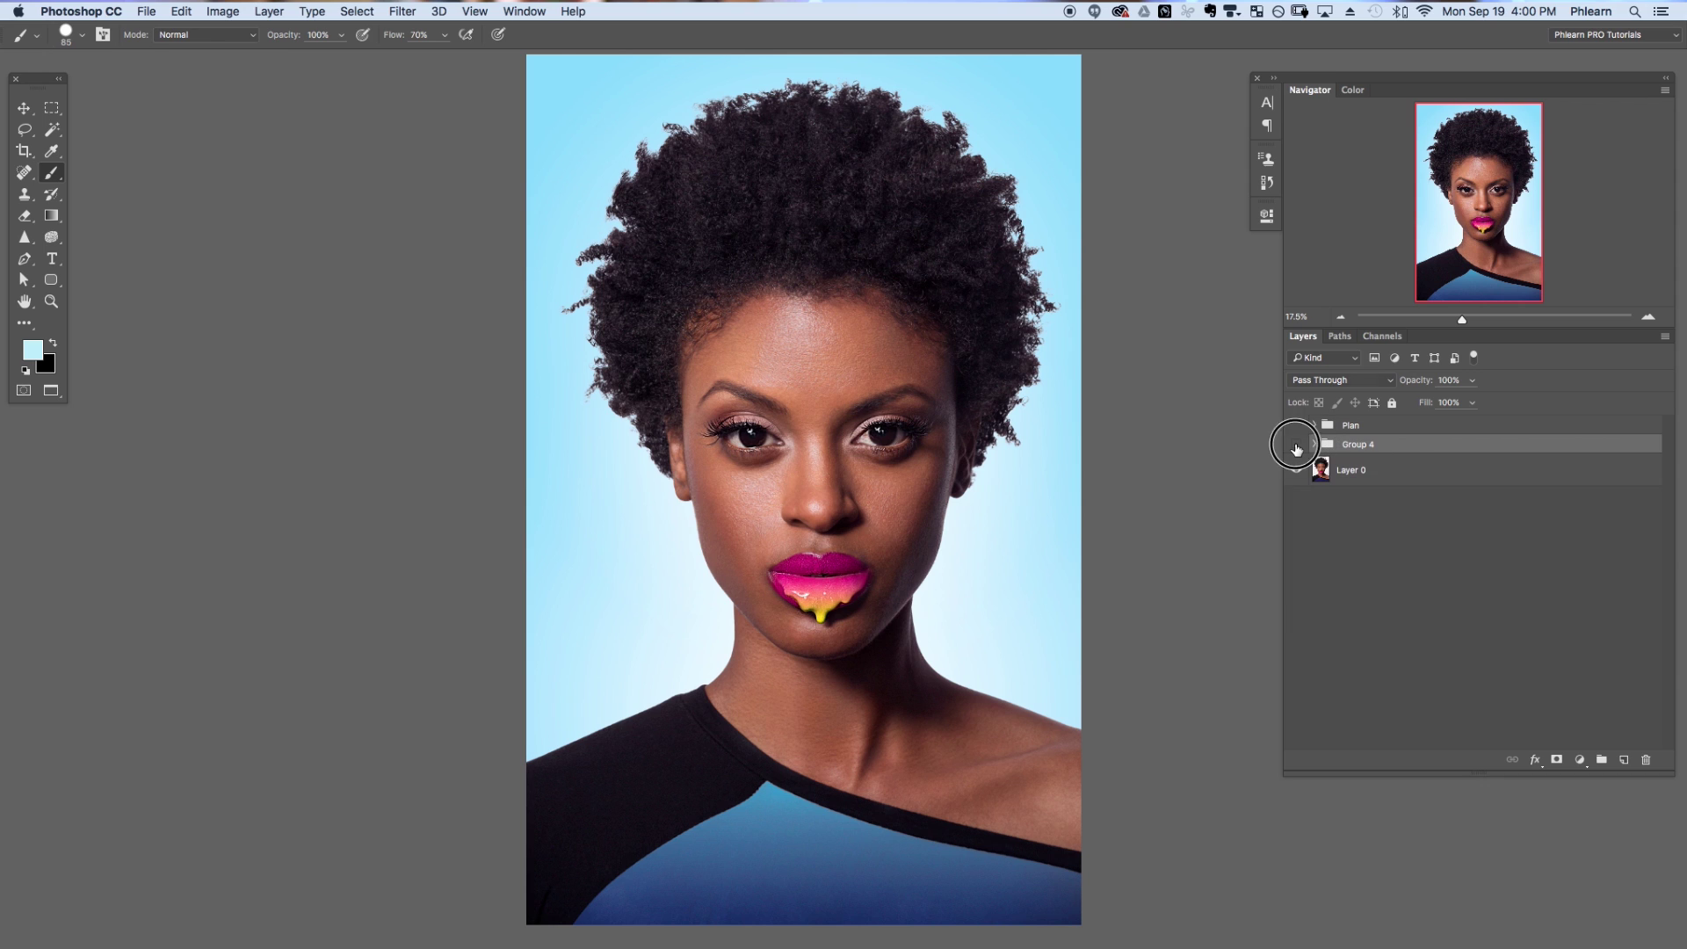
left_click(1384, 479)
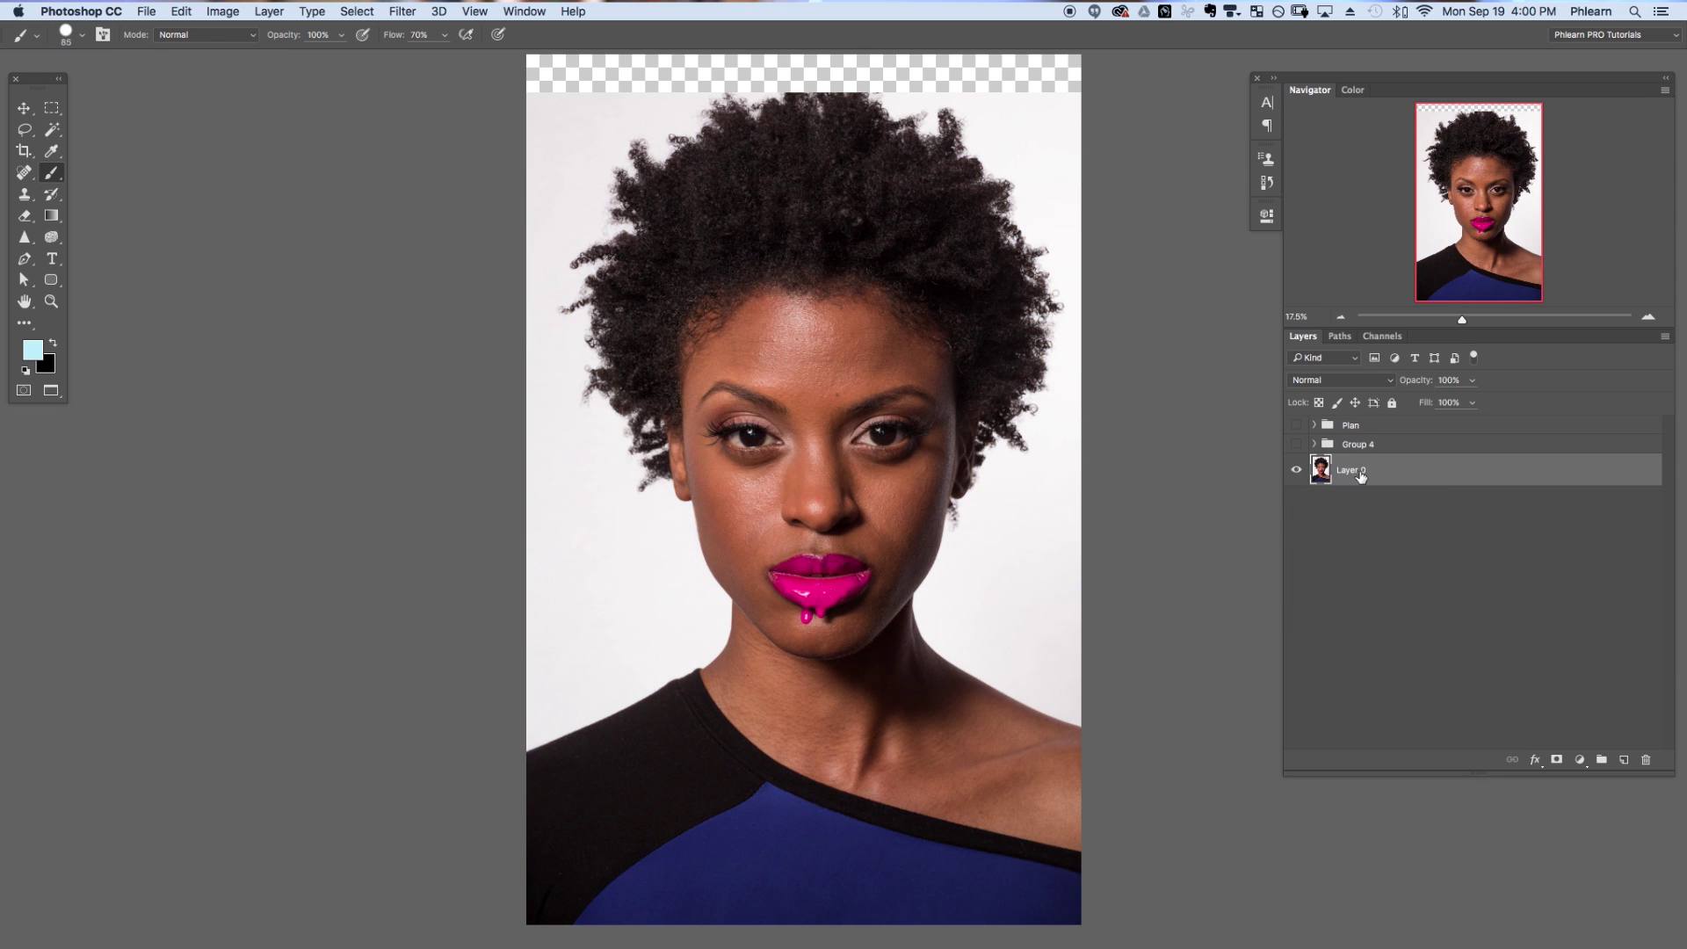
left_click(1297, 446)
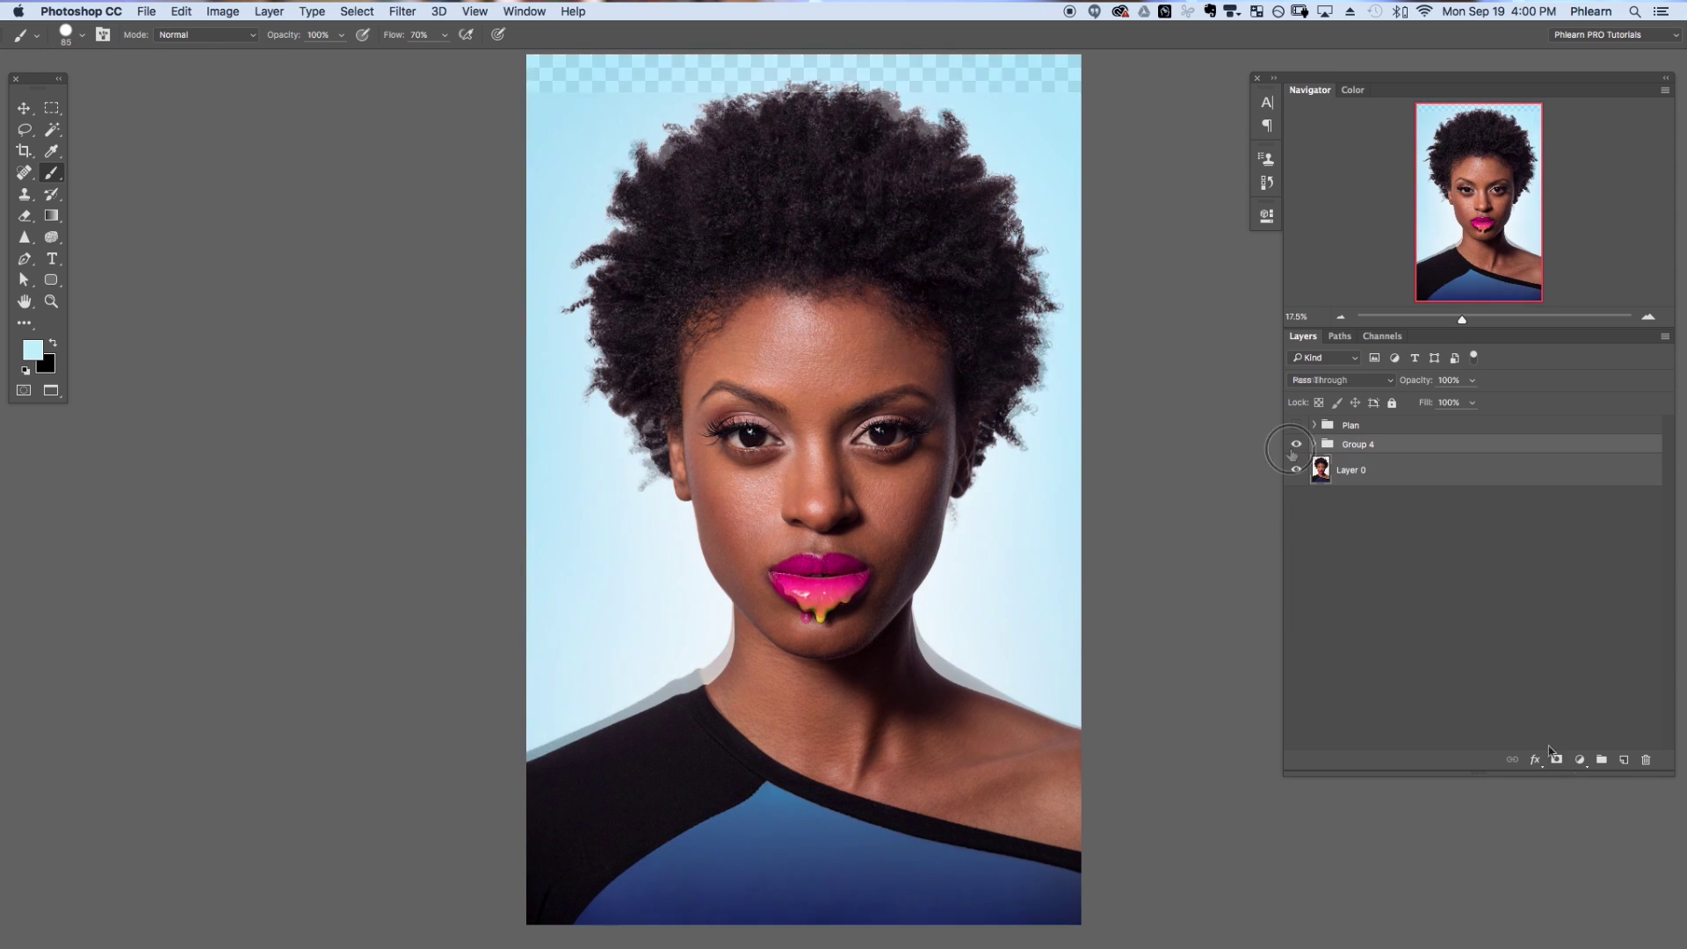
Add a layer above Group 4, fill it with the merged image using Apply Image in Normal blending, and test-move it
left_click(1624, 759)
left_click(222, 11)
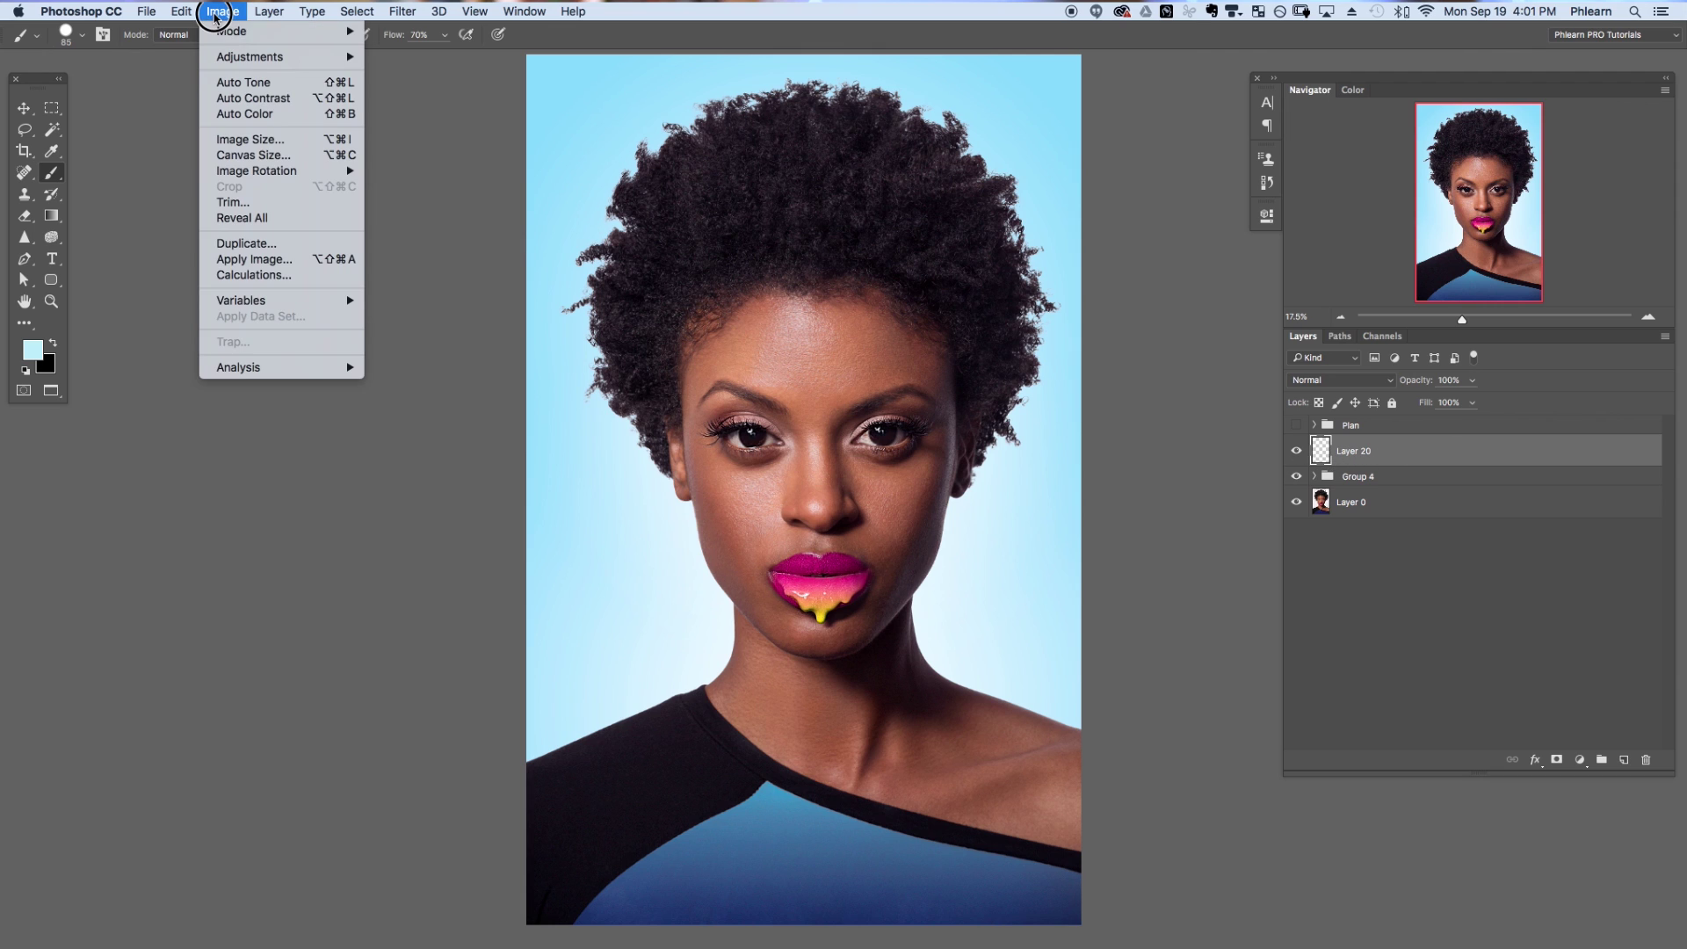
left_click(277, 263)
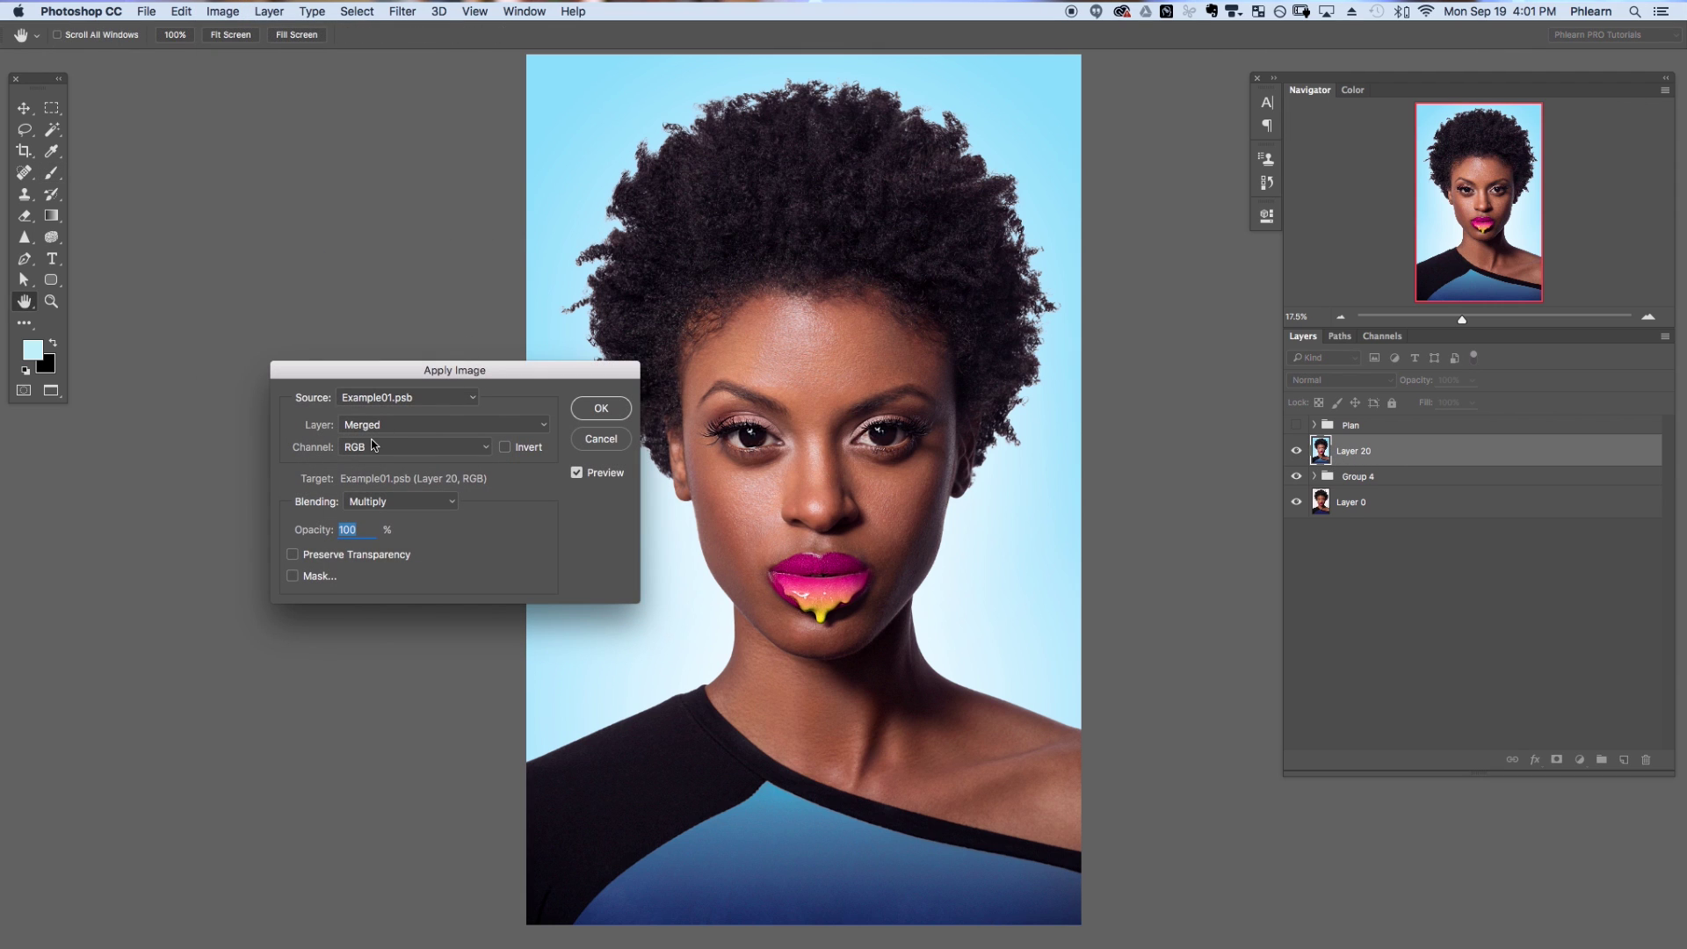
left_click(422, 507)
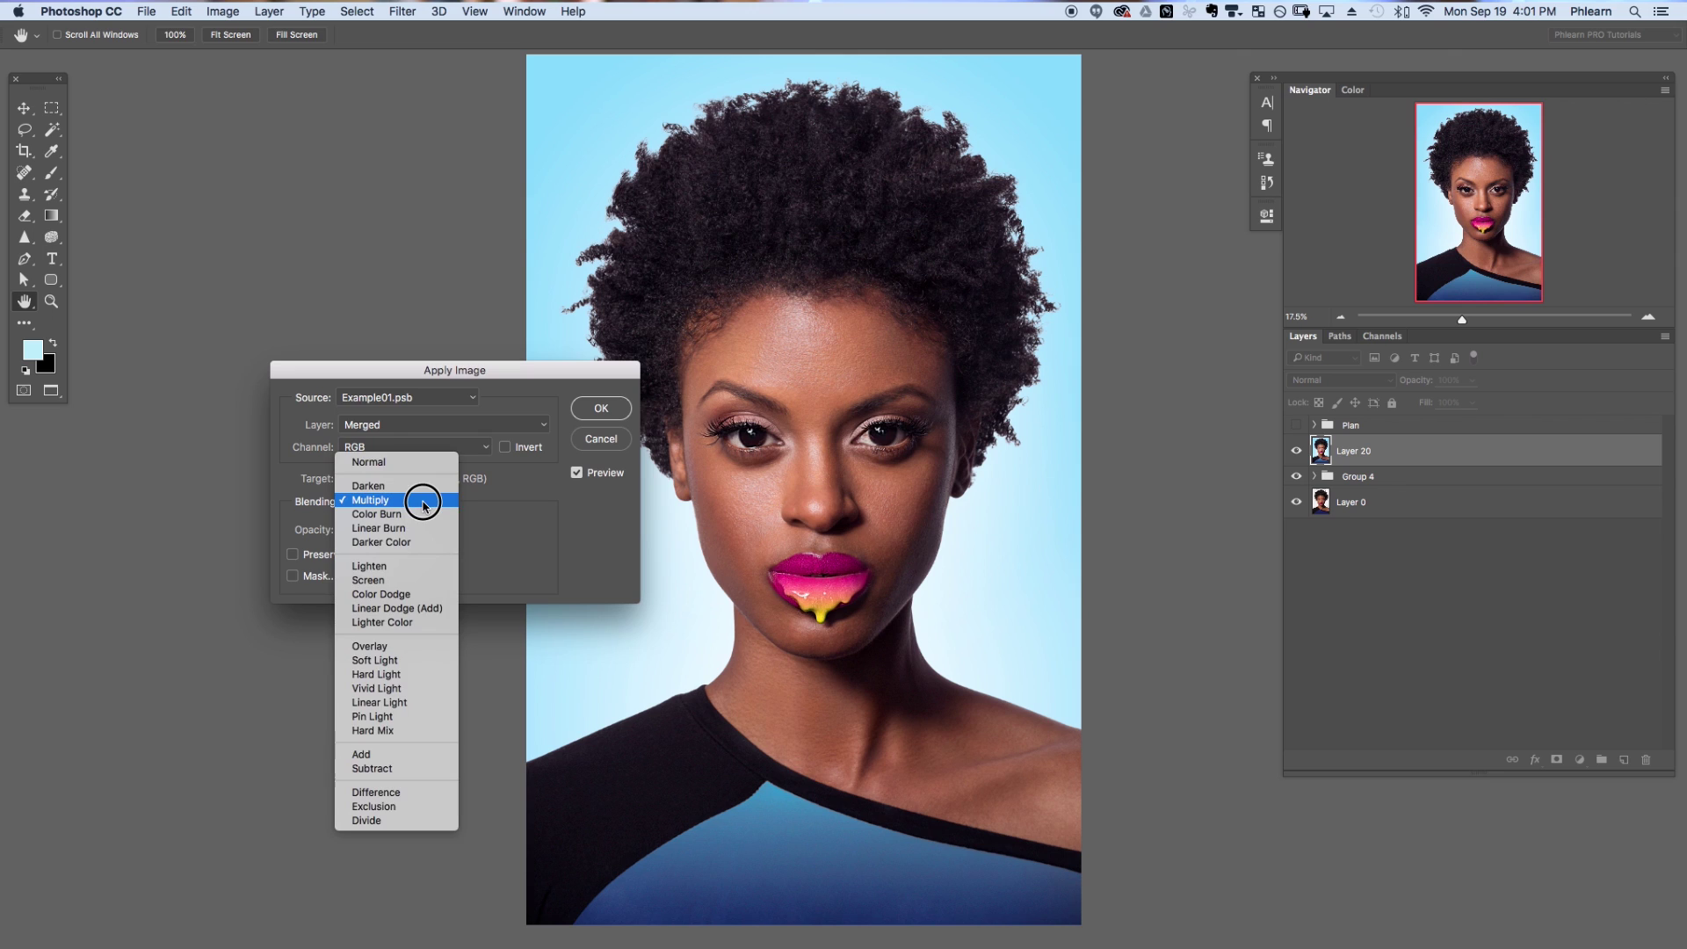
left_click(422, 463)
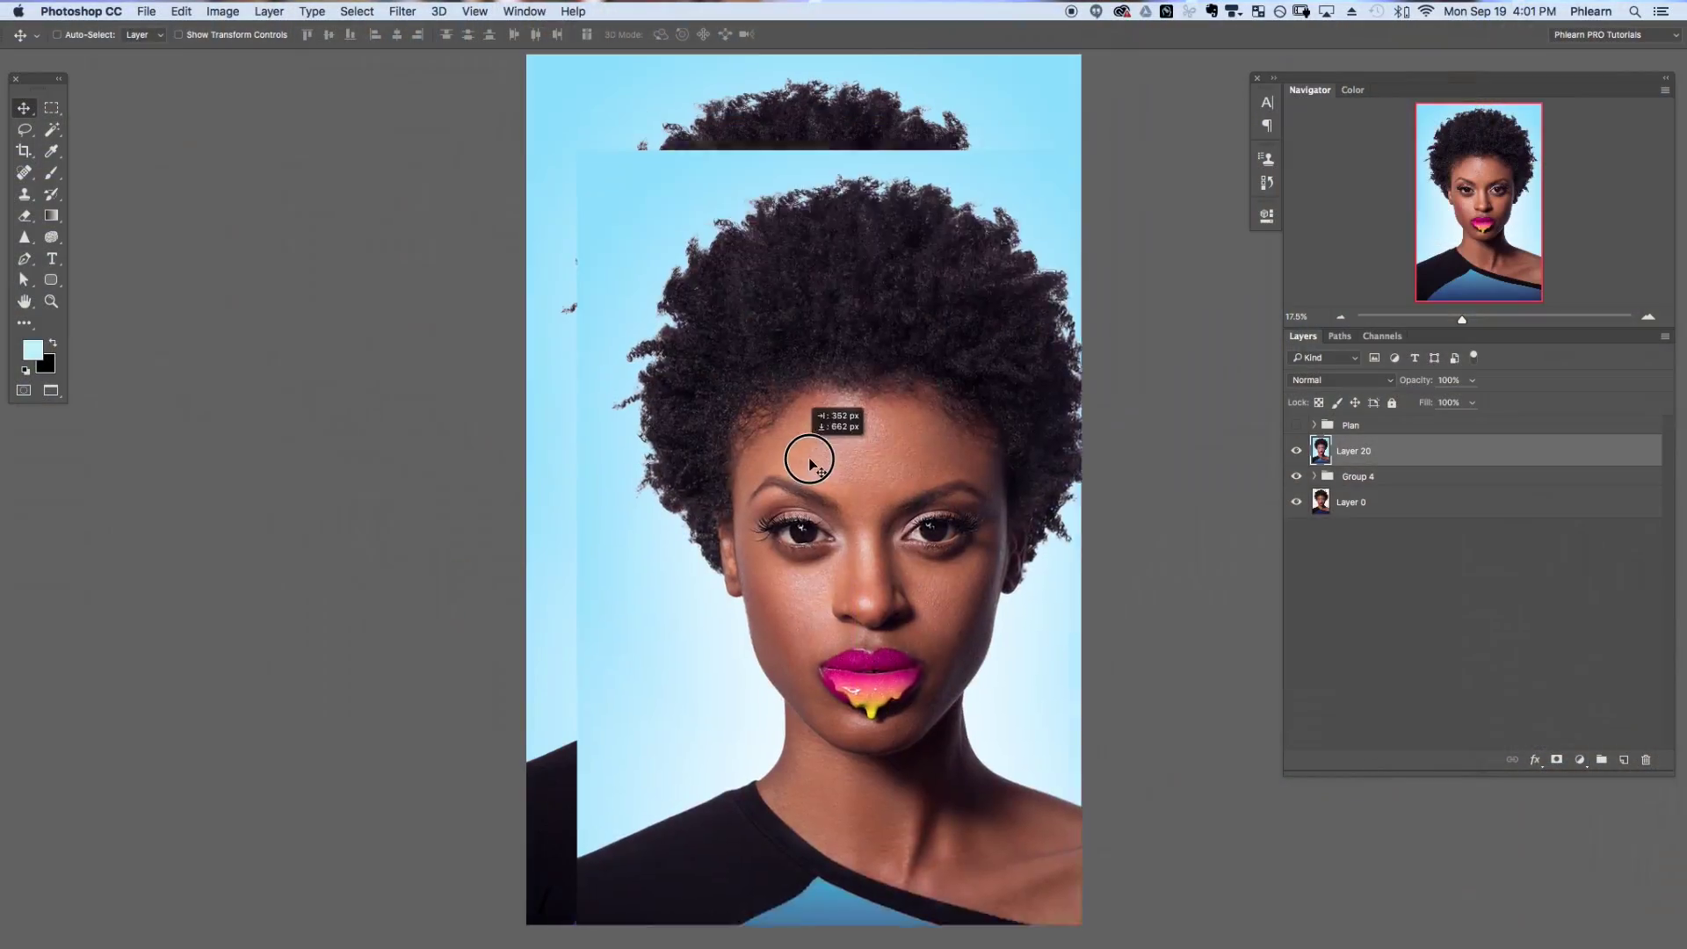
left_click_drag(809, 459, 437, 572)
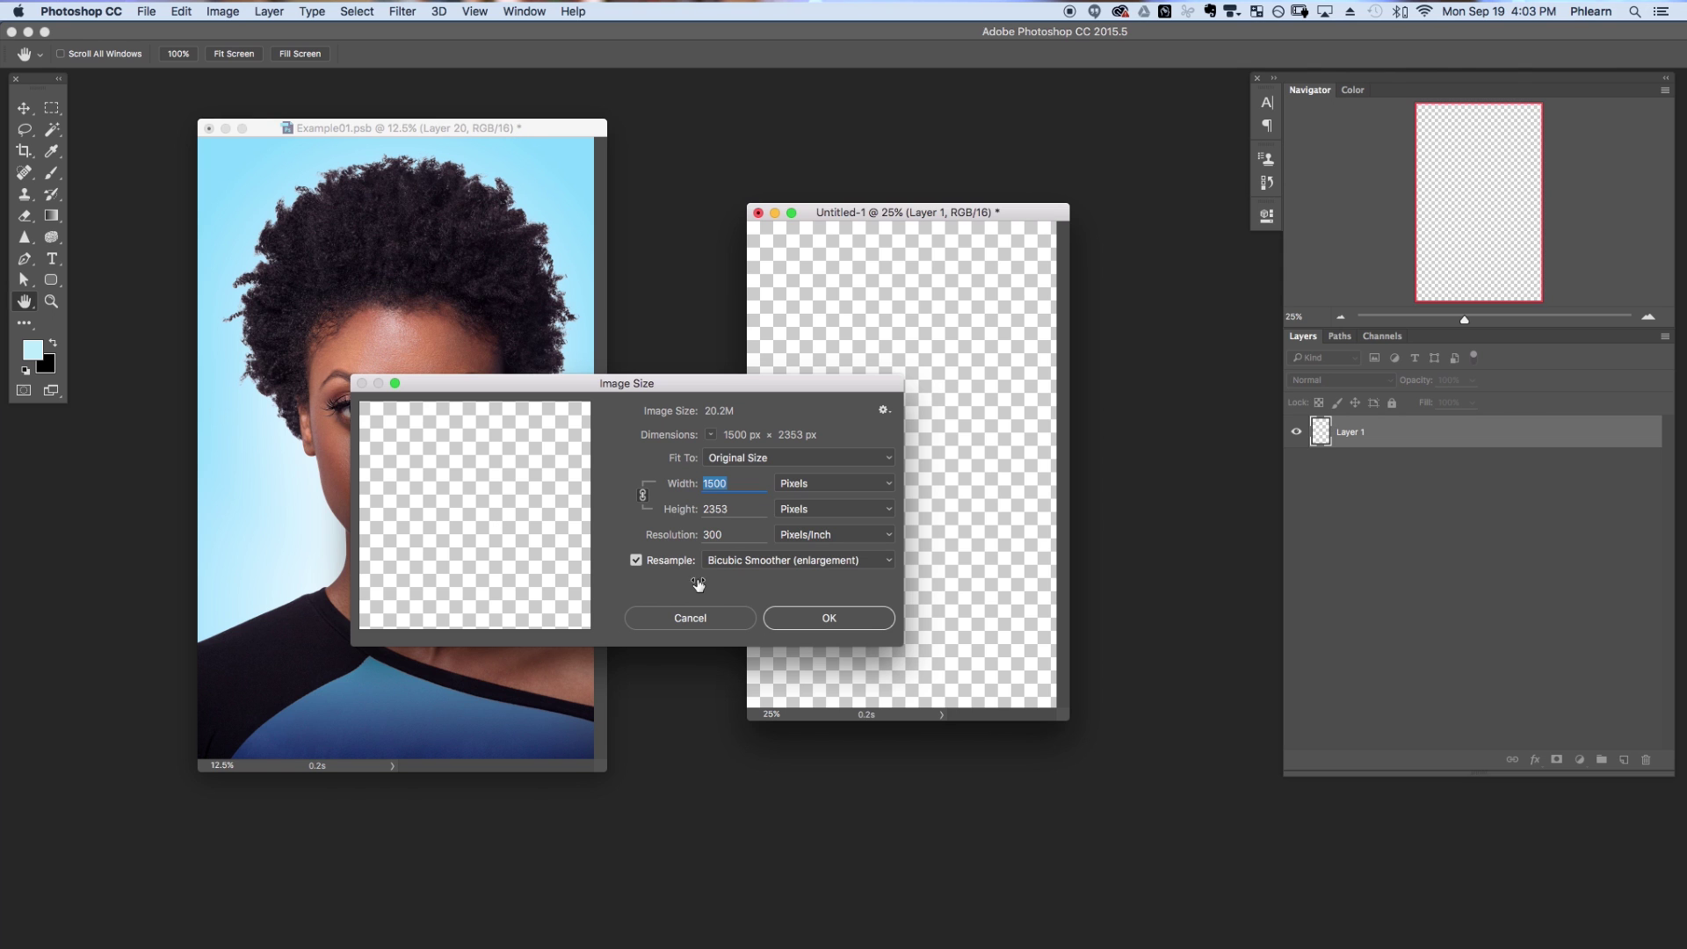
Create a new document 1500 px wide and 1500 px high at 72 pixels/inch
type("1")
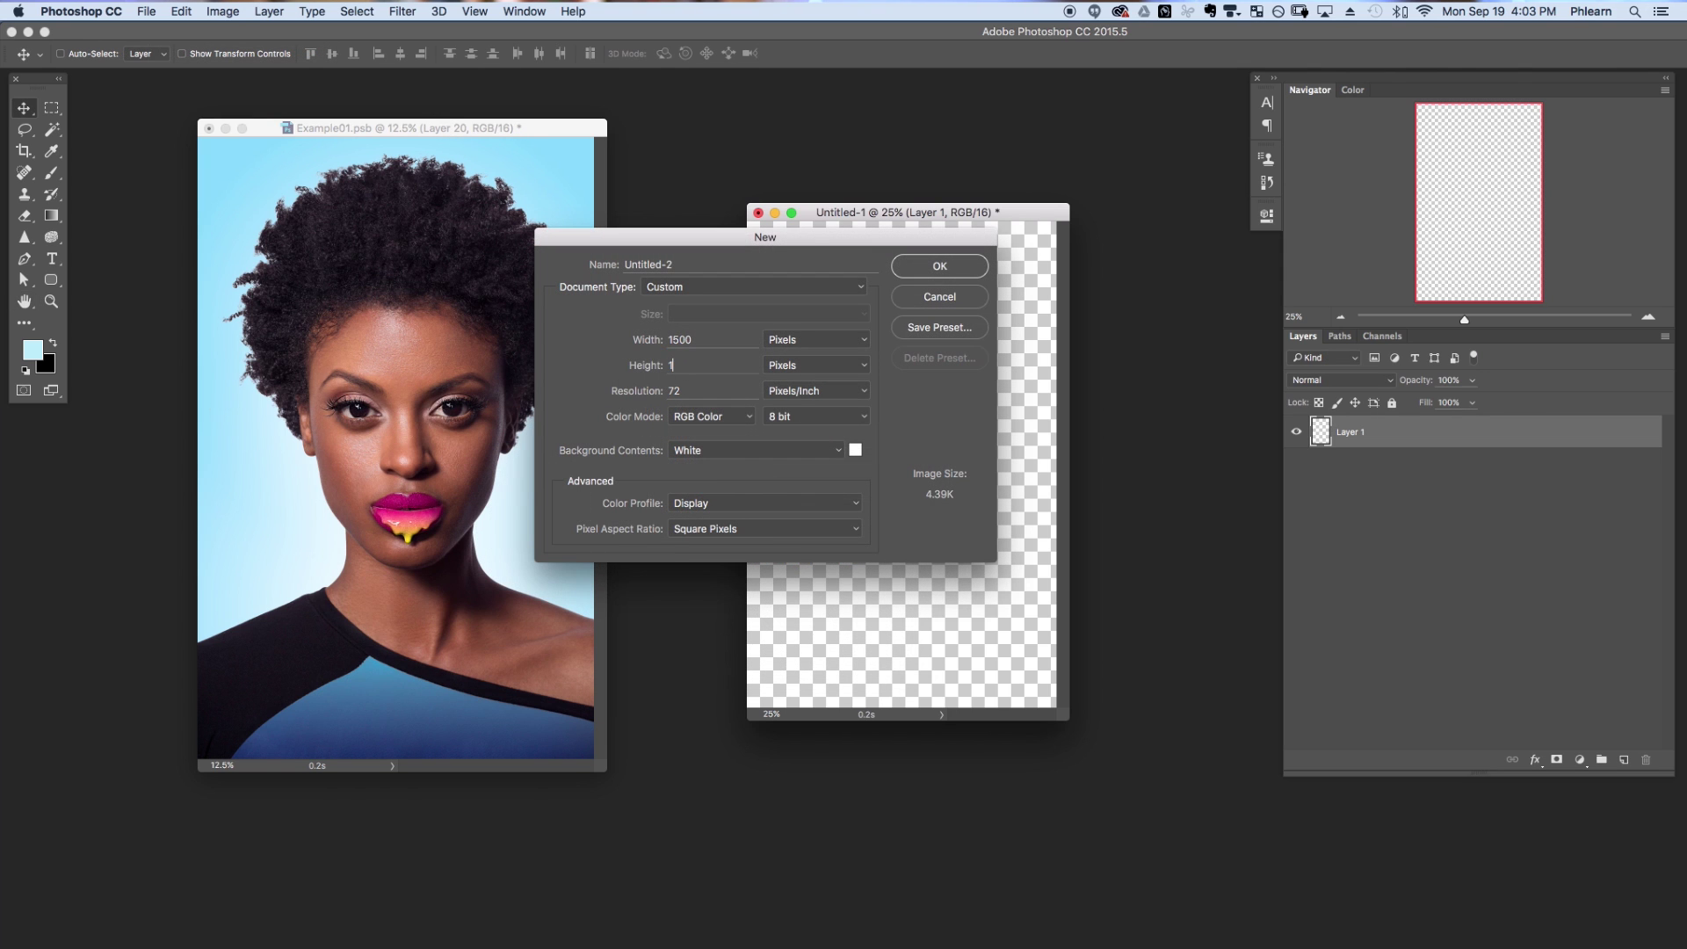
type("500")
left_click(955, 268)
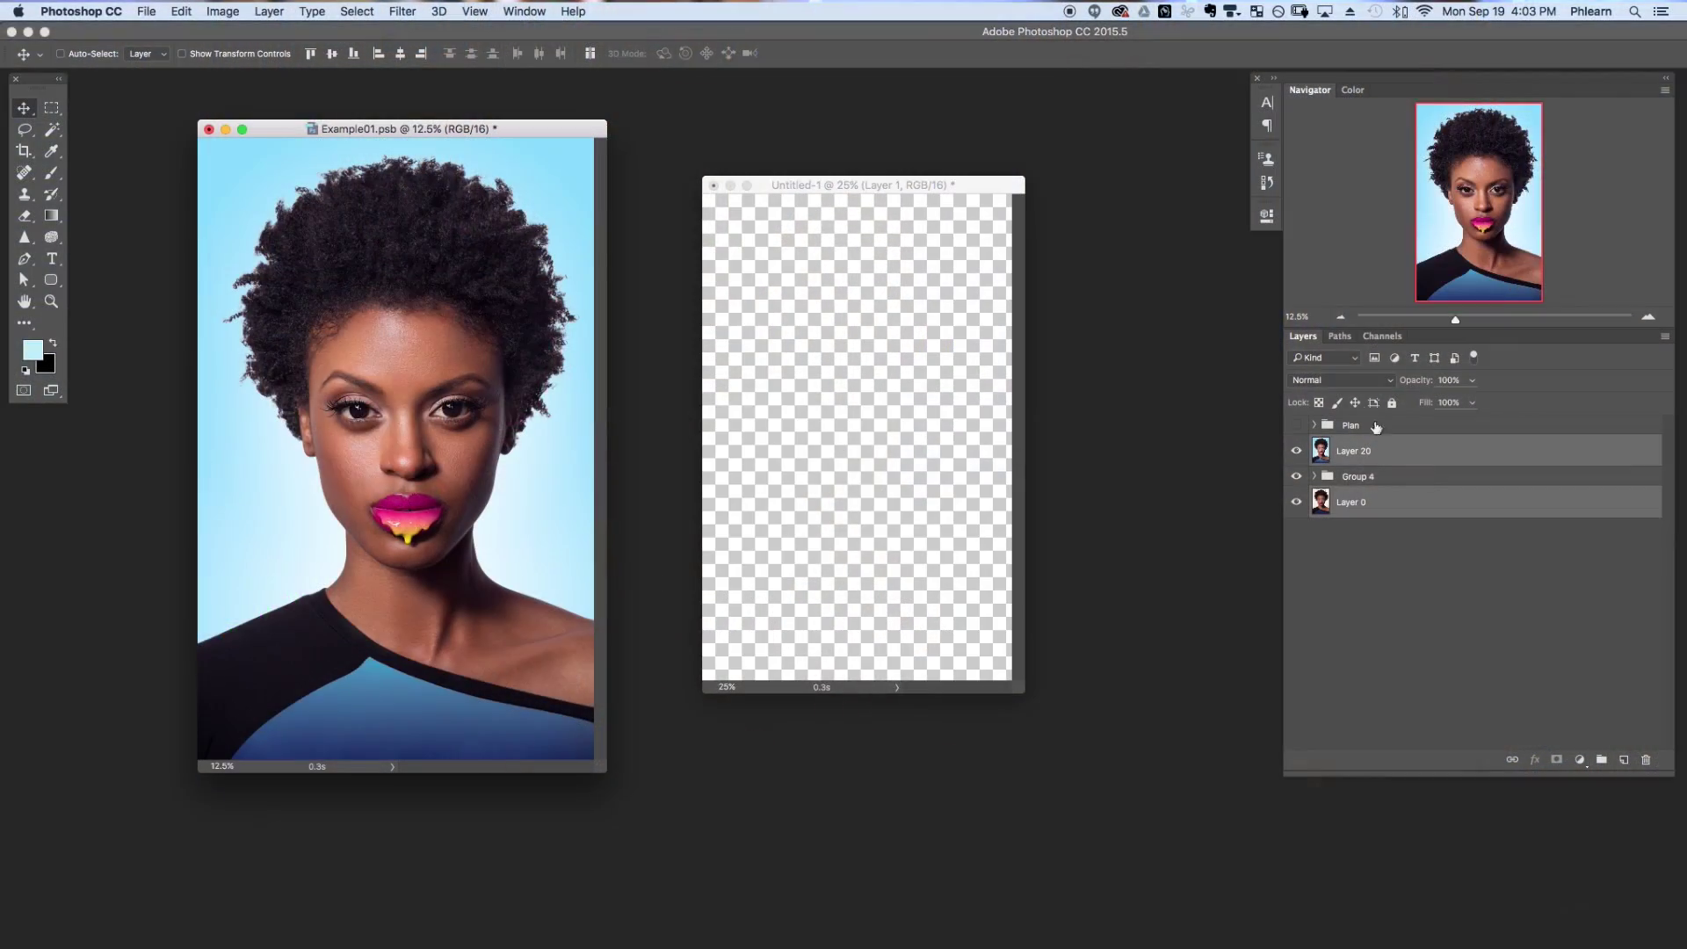
Copy Layer 20 and Layer 0 into the blank Untitled-1 document and convert Layer 2 there to a smart object
left_click_drag(1417, 515, 873, 482)
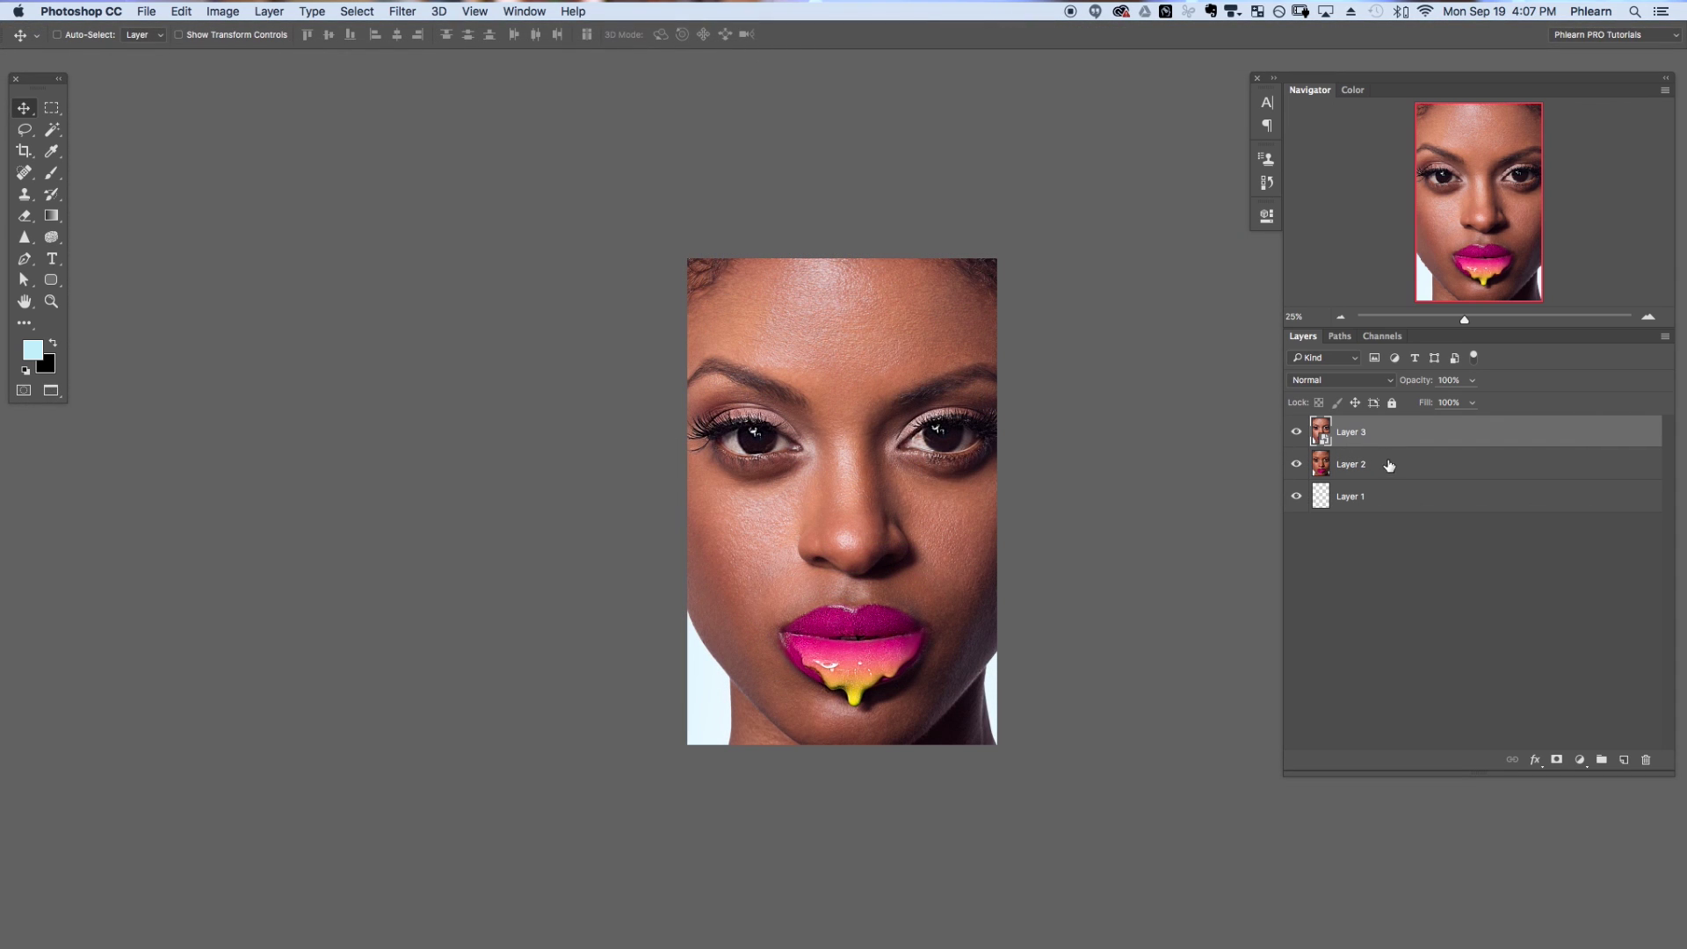
right_click(1385, 457)
left_click(1406, 457)
Scale Layer 3 and Layer 2 down together and position them so the whole portrait fits the canvas
key("ctrl+t")
left_click_drag(850, 484, 888, 196)
key("Return")
key("shift+alt+bracketleft")
key("ctrl+t")
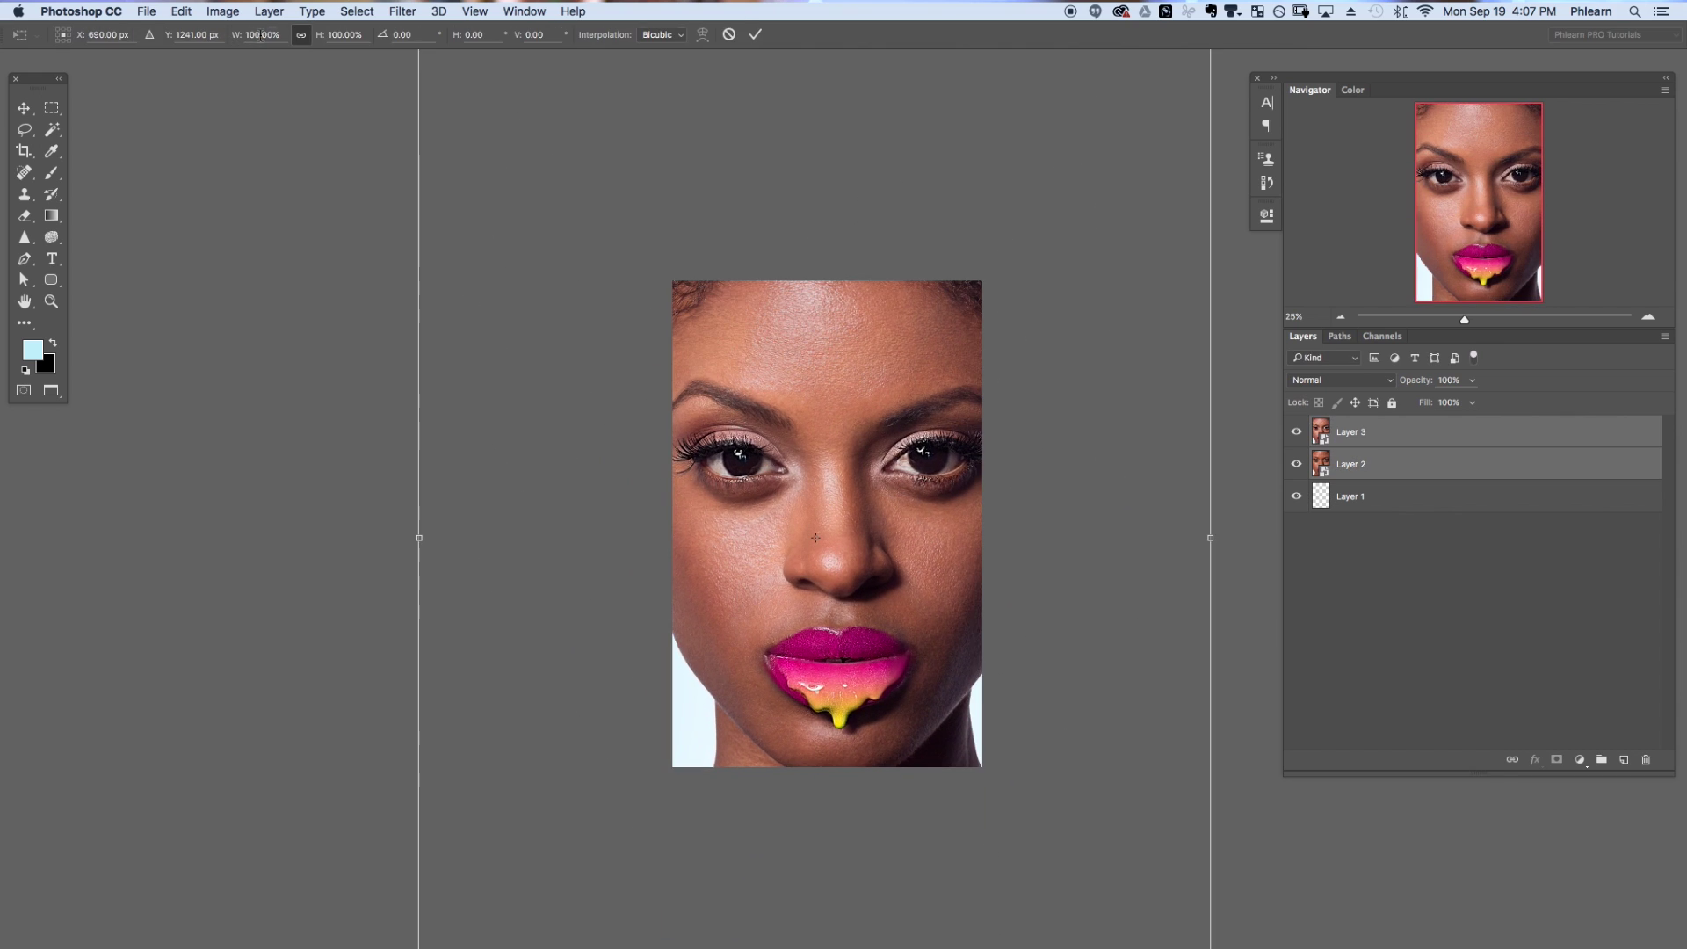
left_click_drag(318, 35, 273, 46)
left_click_drag(874, 685, 887, 672)
key("Return")
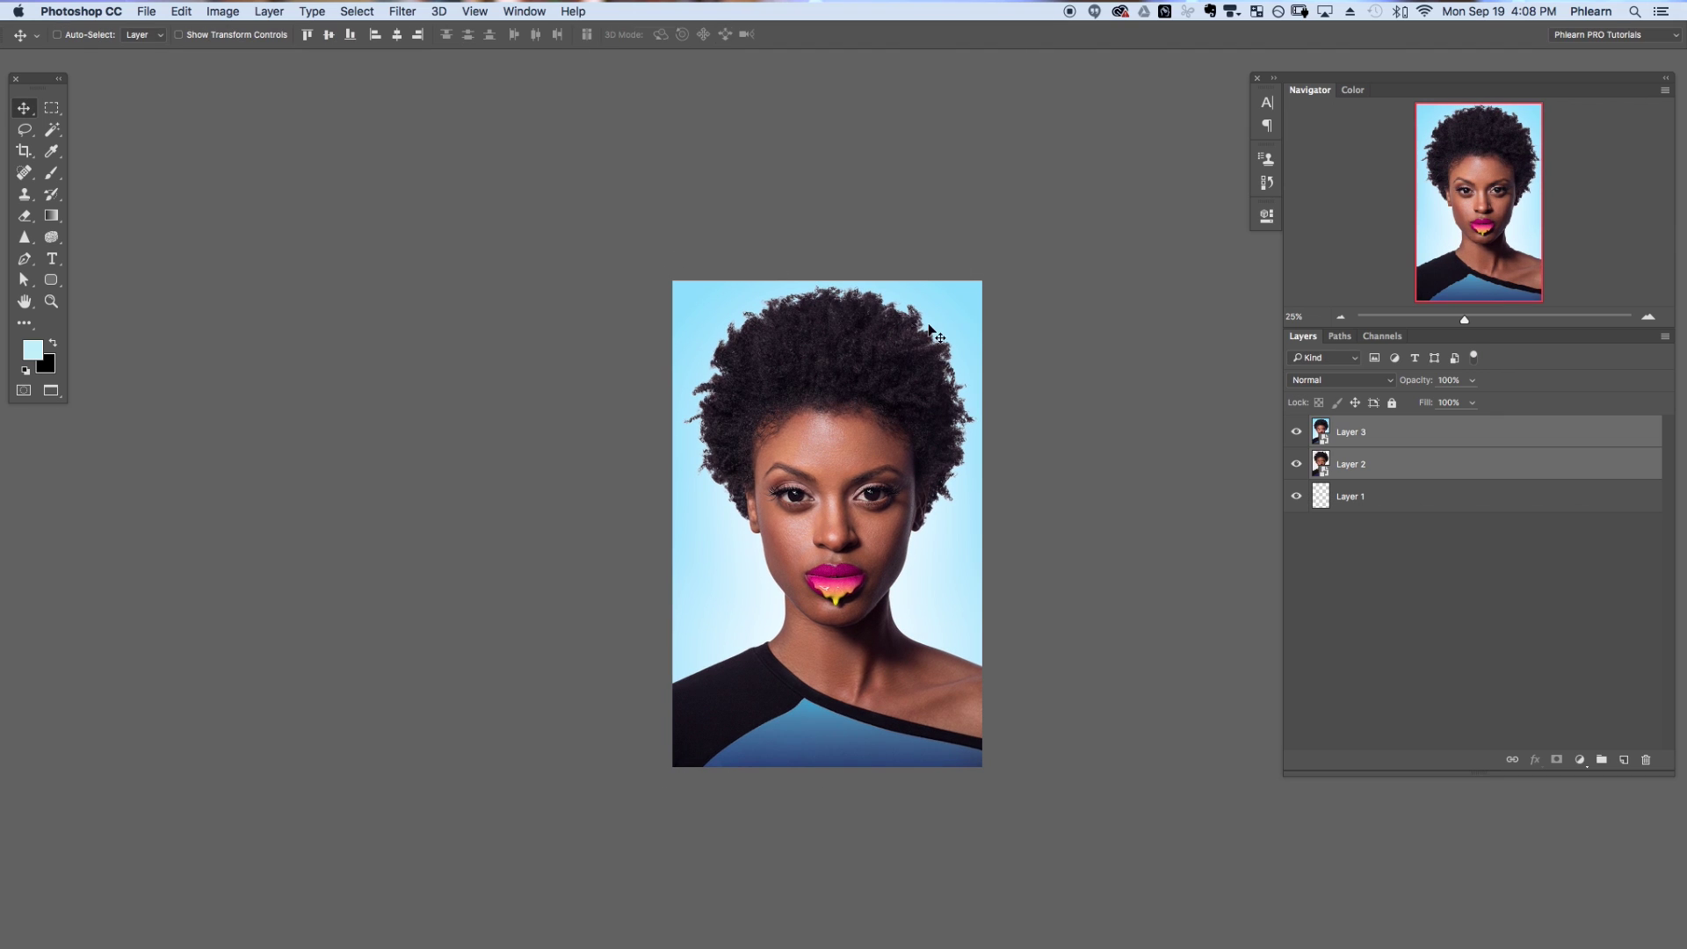
Hide and reshow Layer 3 to check that the before and after portraits line up
left_click(1296, 431)
left_click(1373, 472)
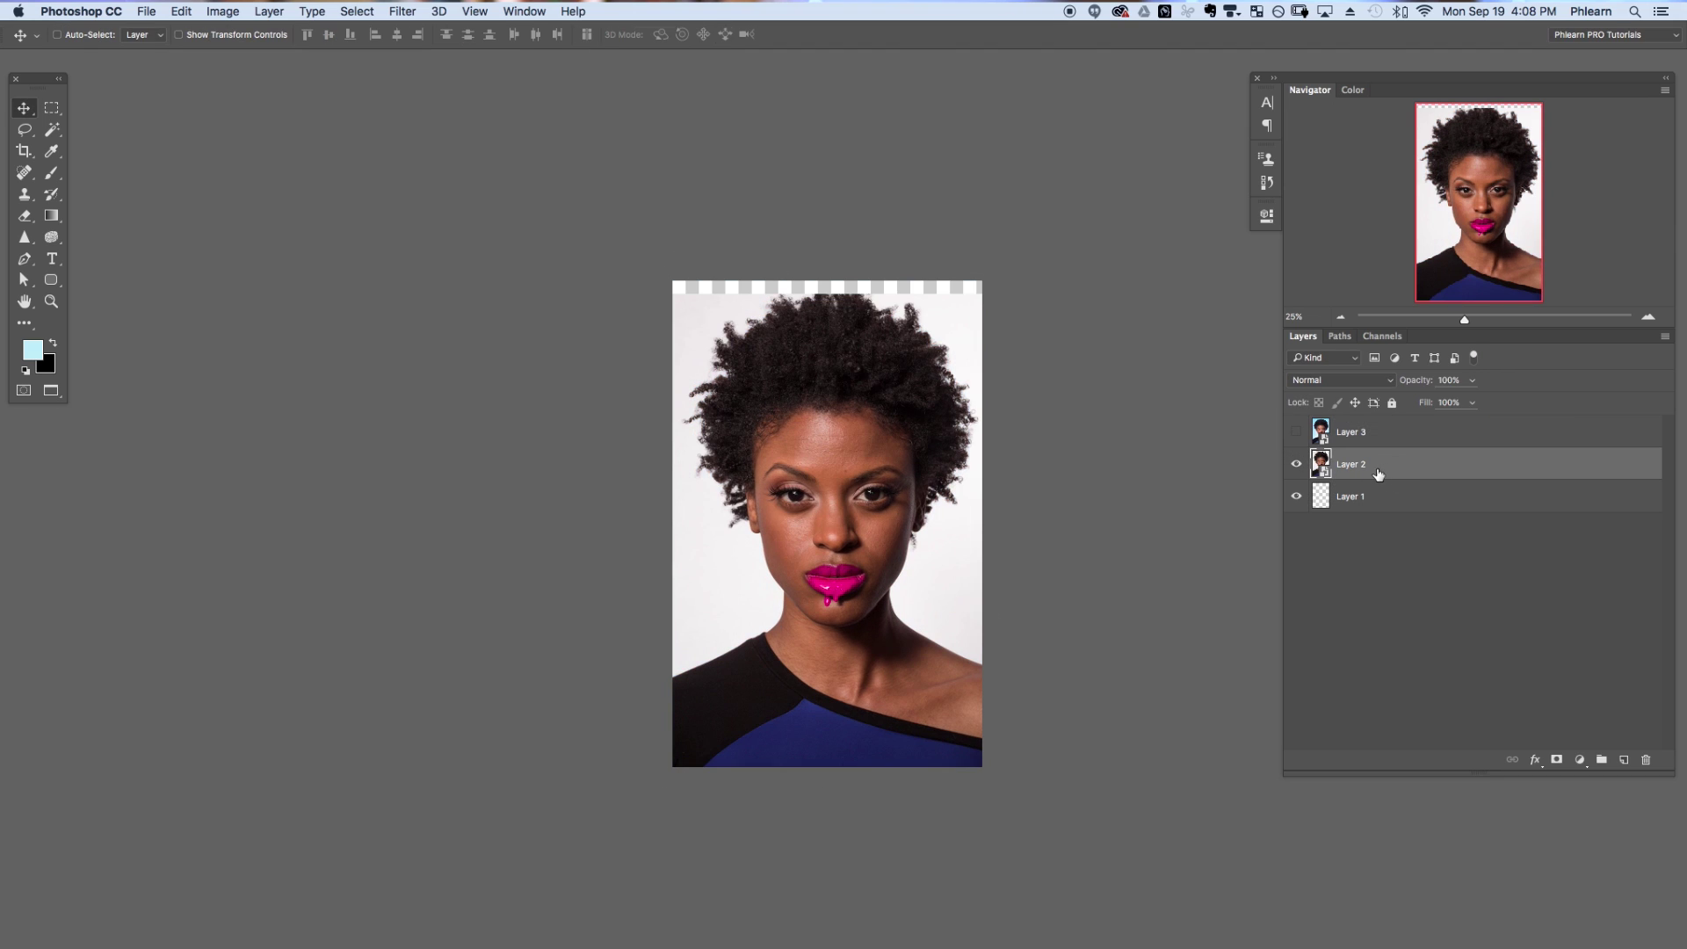
left_click(1297, 432)
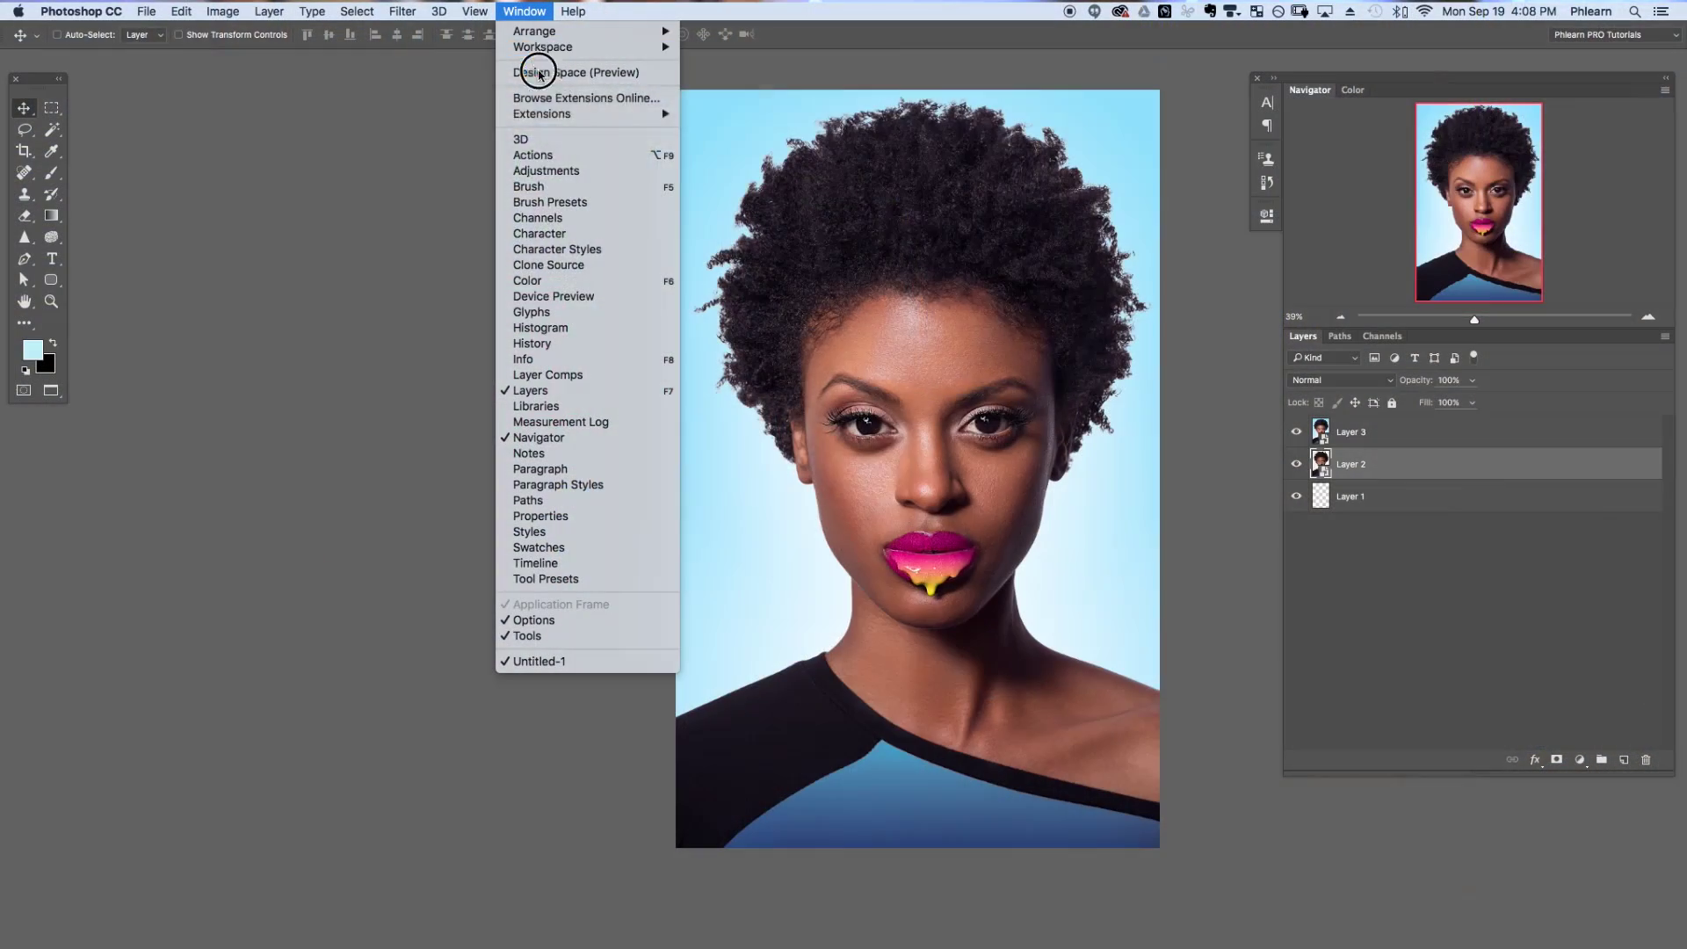
Create a frame animation in the Timeline, hide Layer 3 for the first frame, and duplicate that frame
left_click(592, 563)
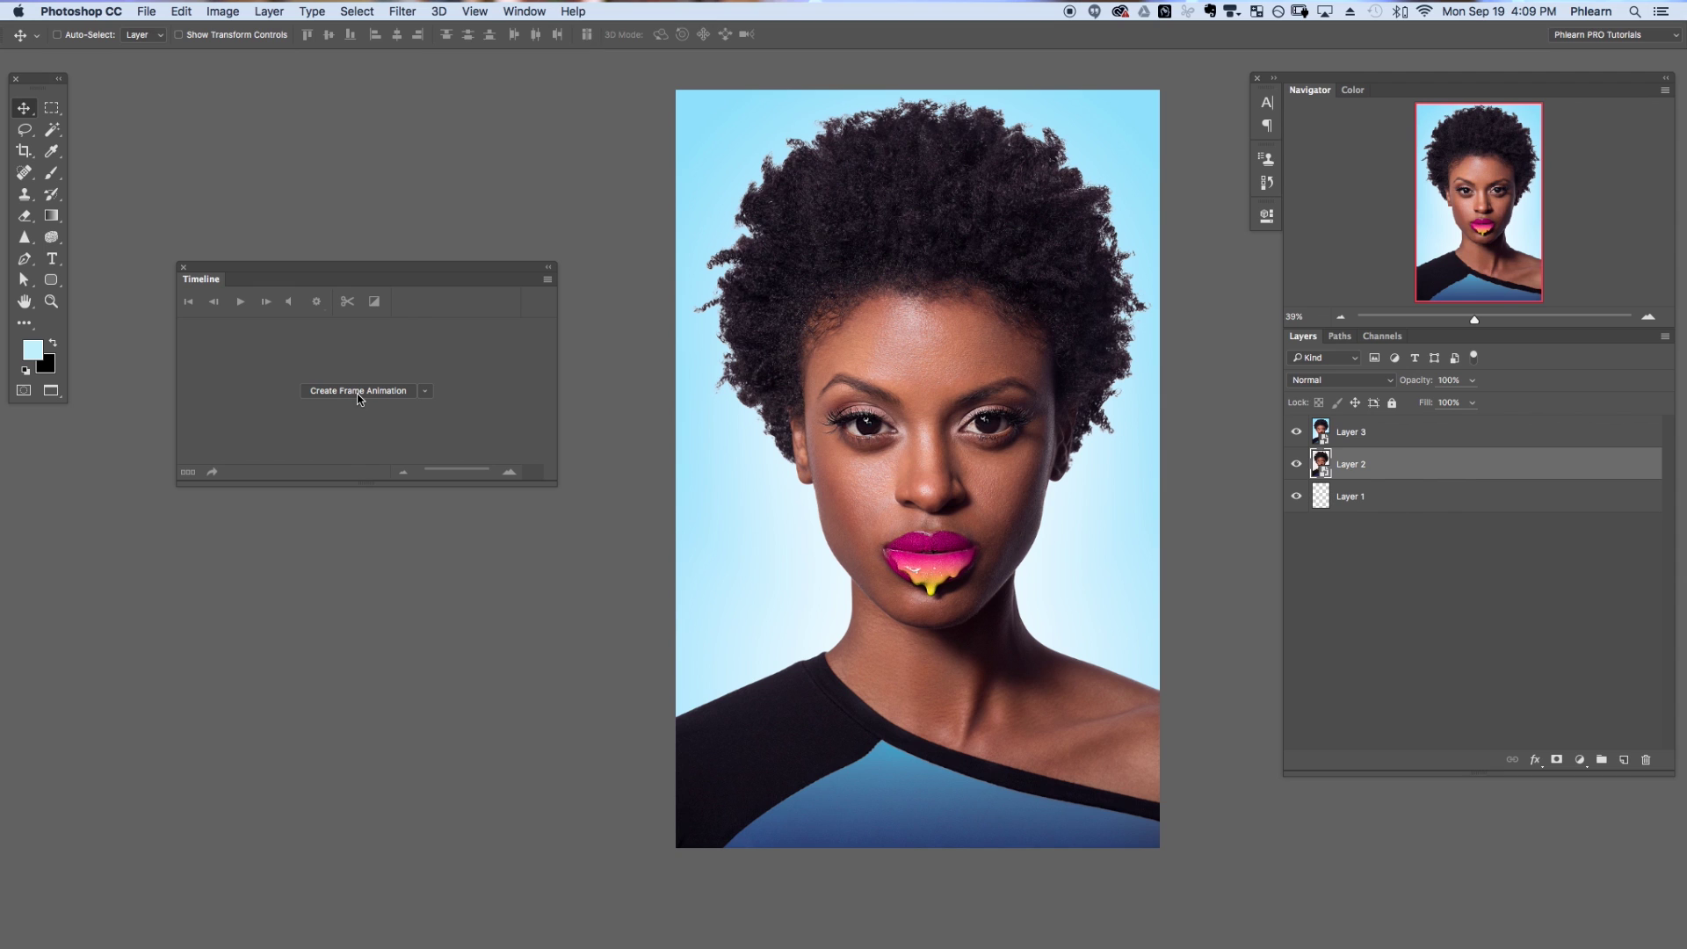
left_click(358, 391)
left_click(1295, 454)
left_click(391, 355)
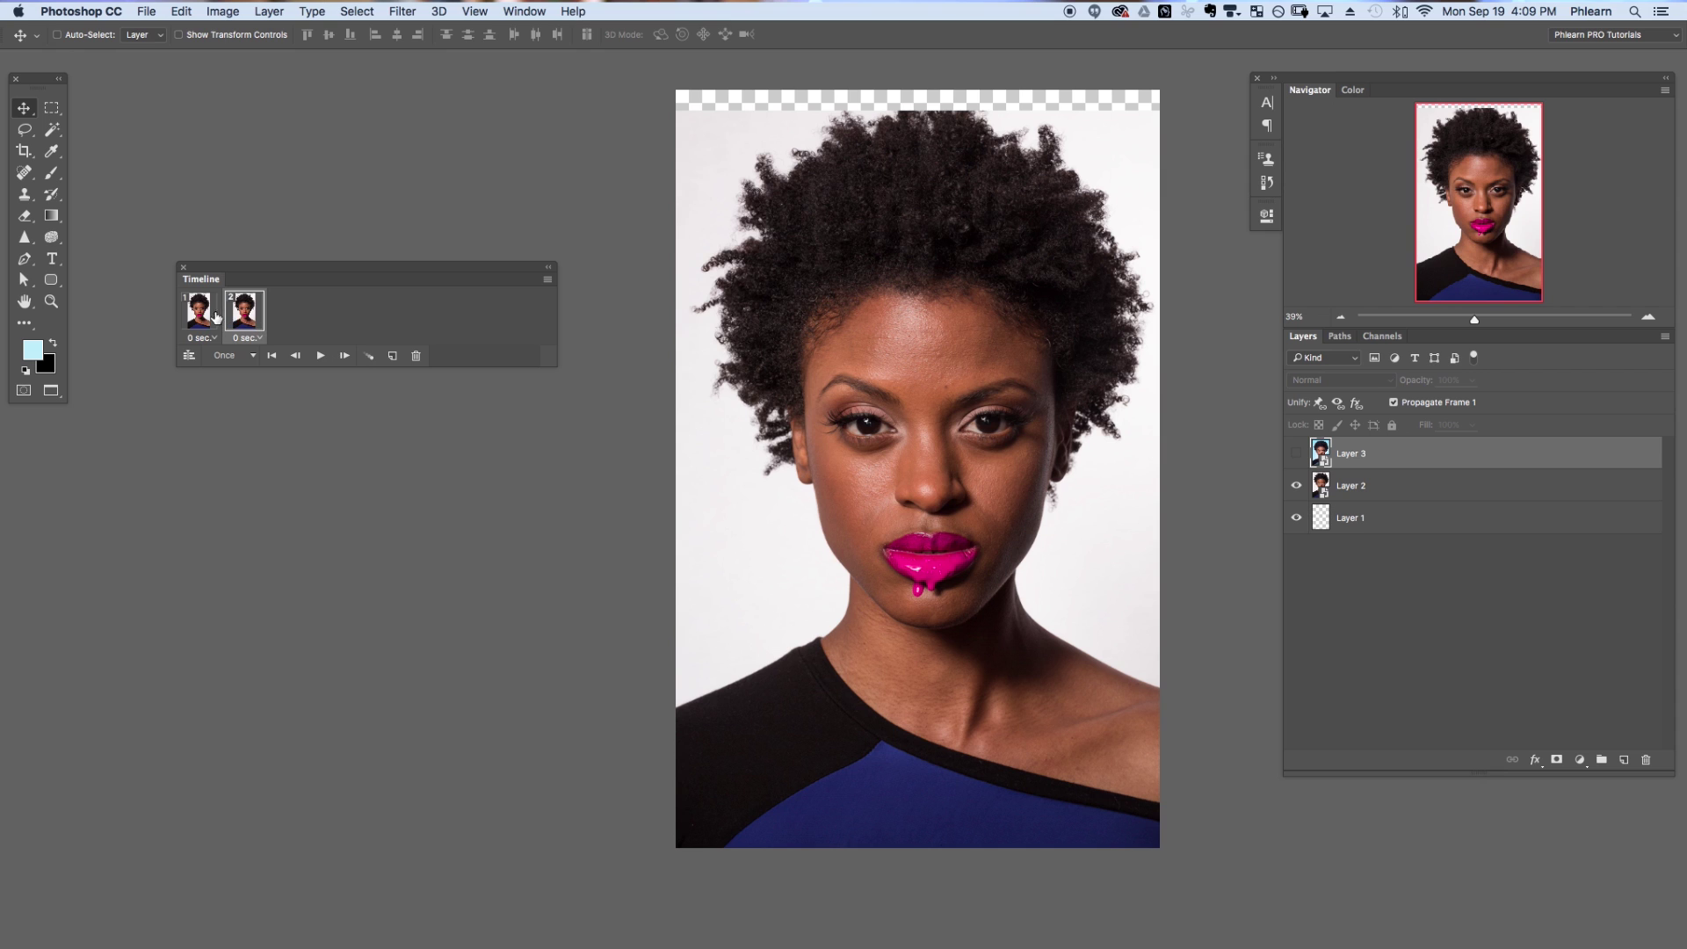
Show Layer 3 in the second frame and switch between both frames to compare them
left_click(1296, 454)
left_click(200, 314)
left_click(237, 320)
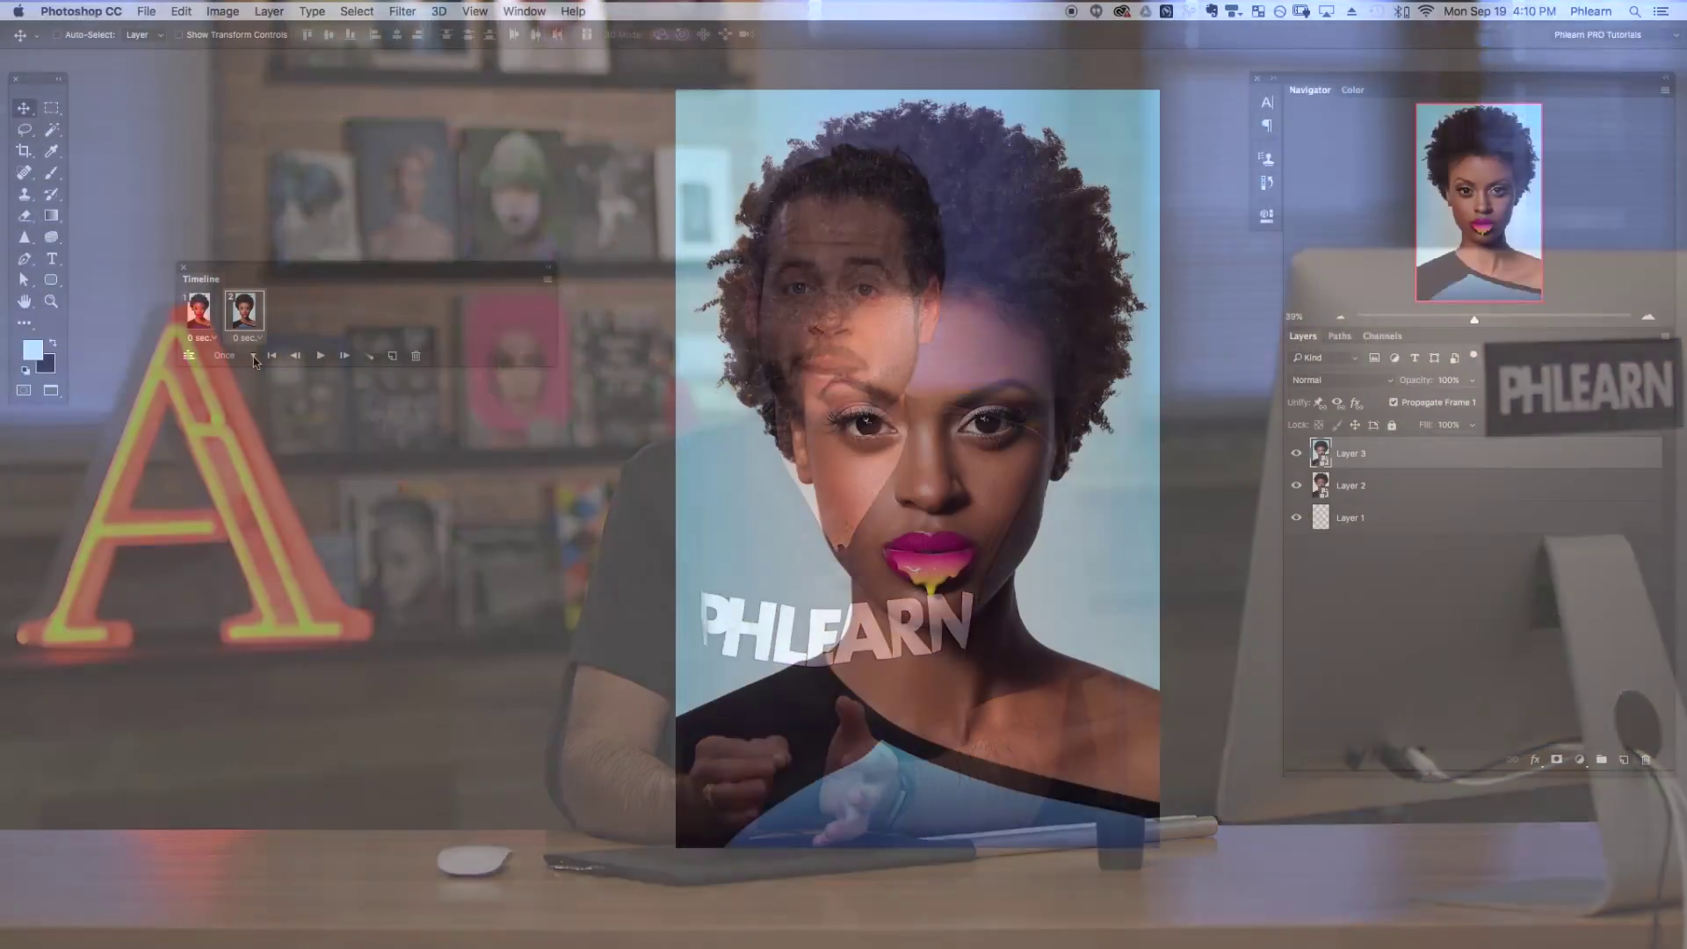
Set the animation to loop forever and open the second frame's delay options
left_click(251, 357)
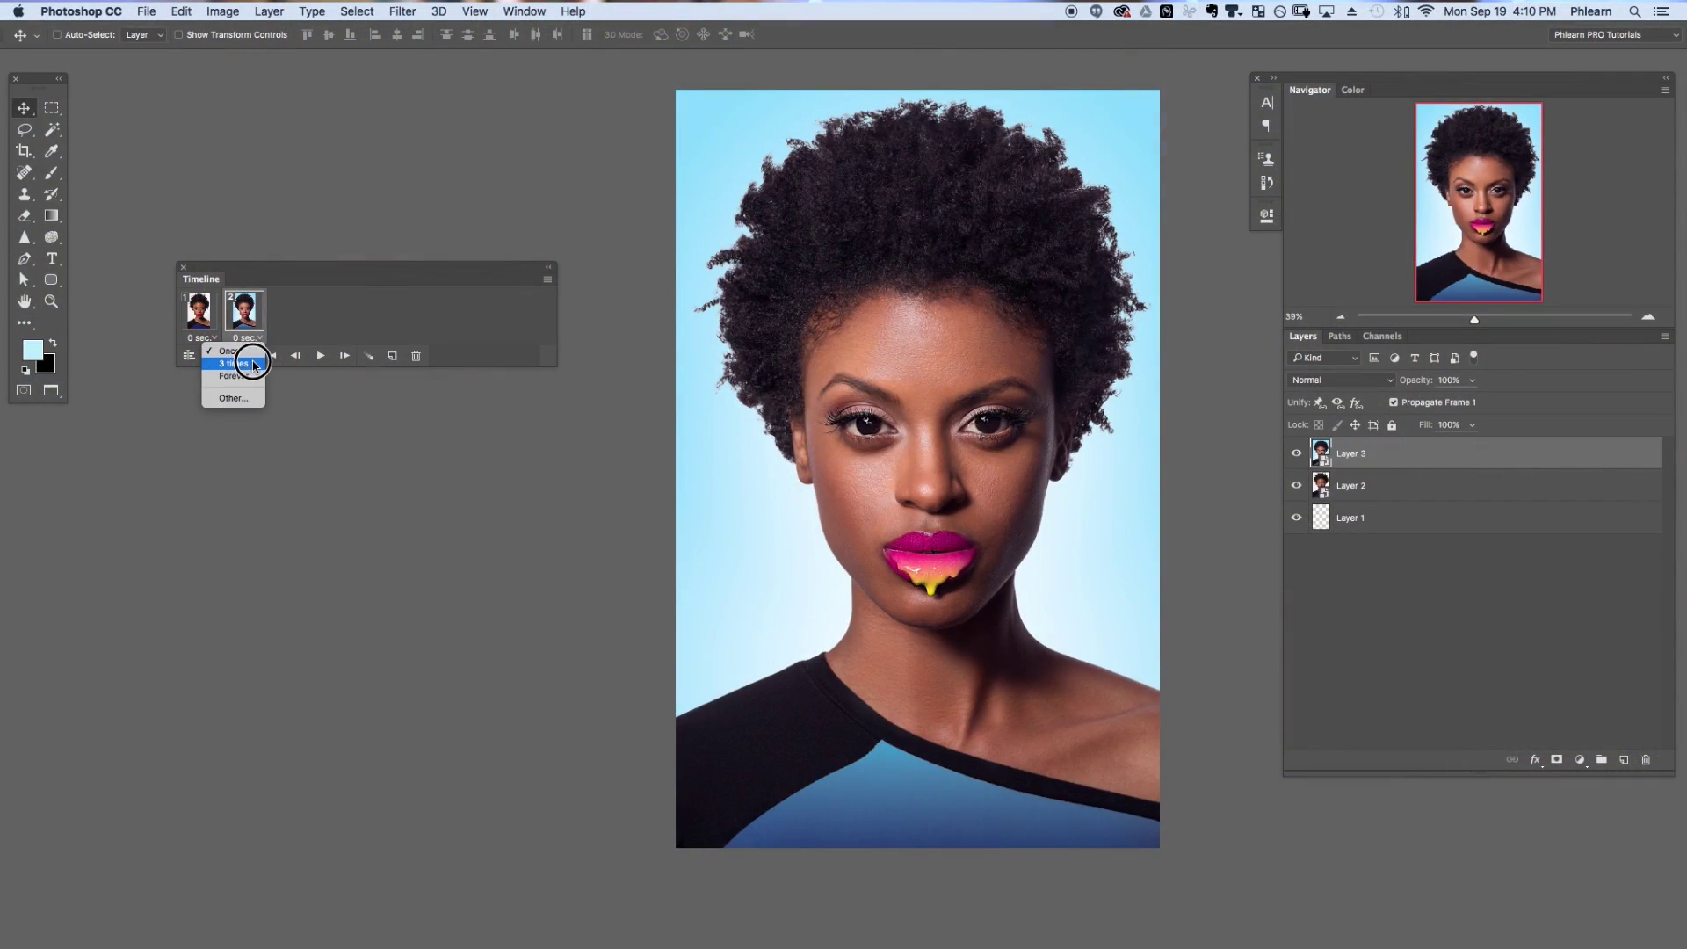
left_click(237, 375)
left_click(258, 339)
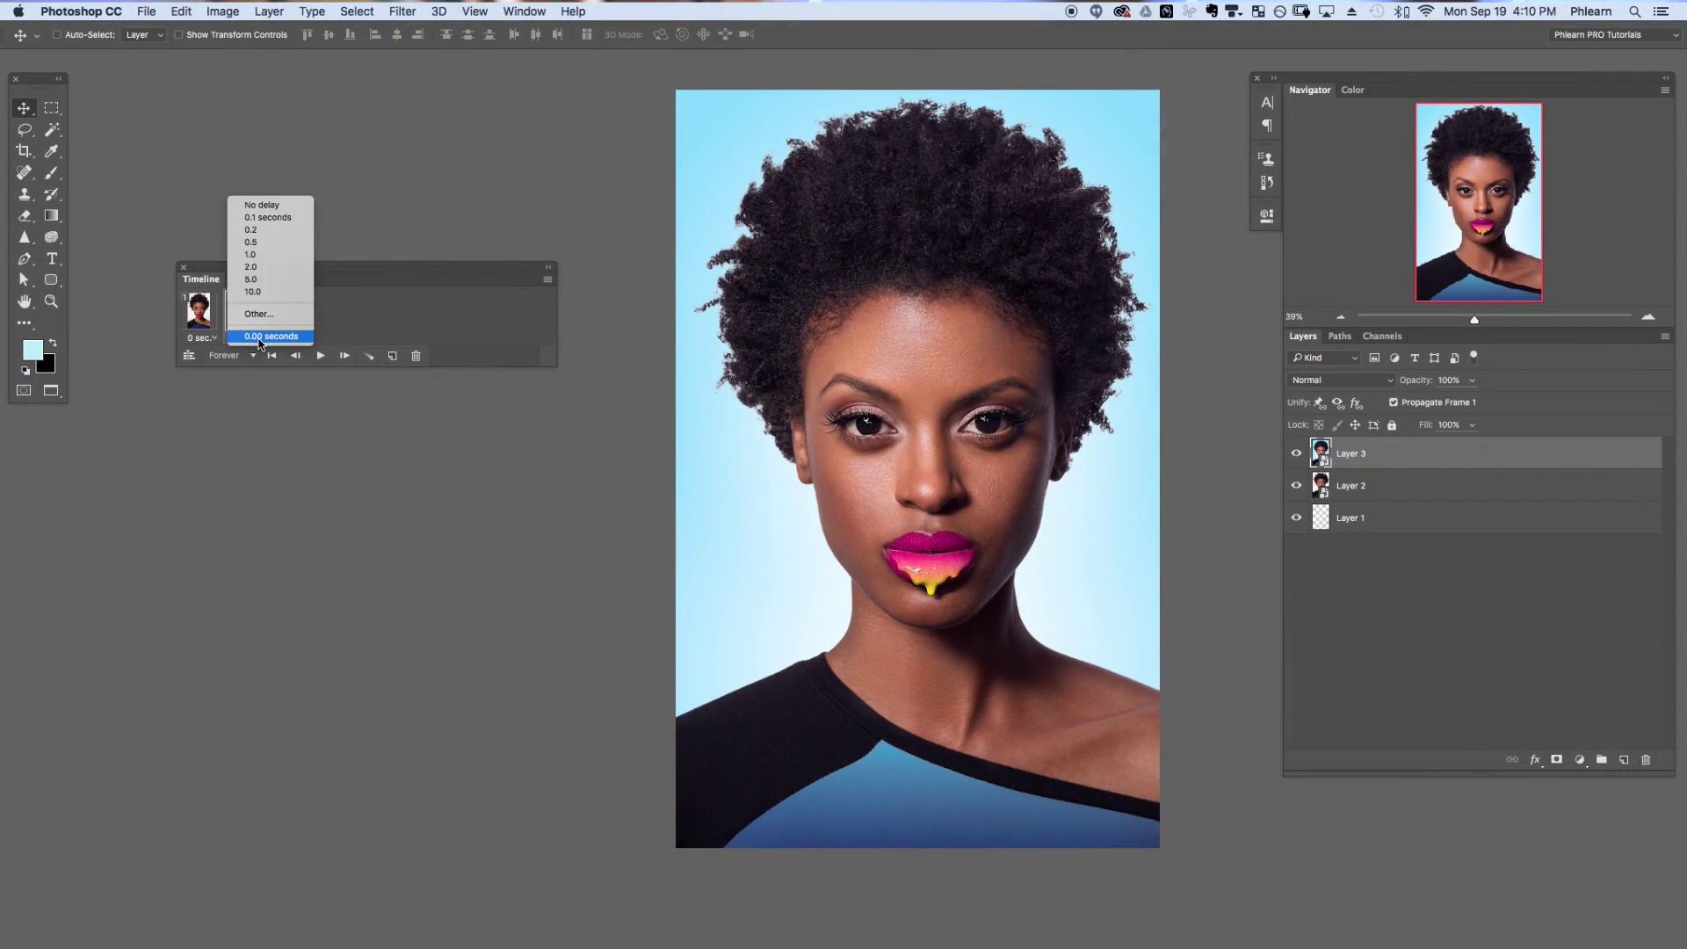
left_click(246, 335)
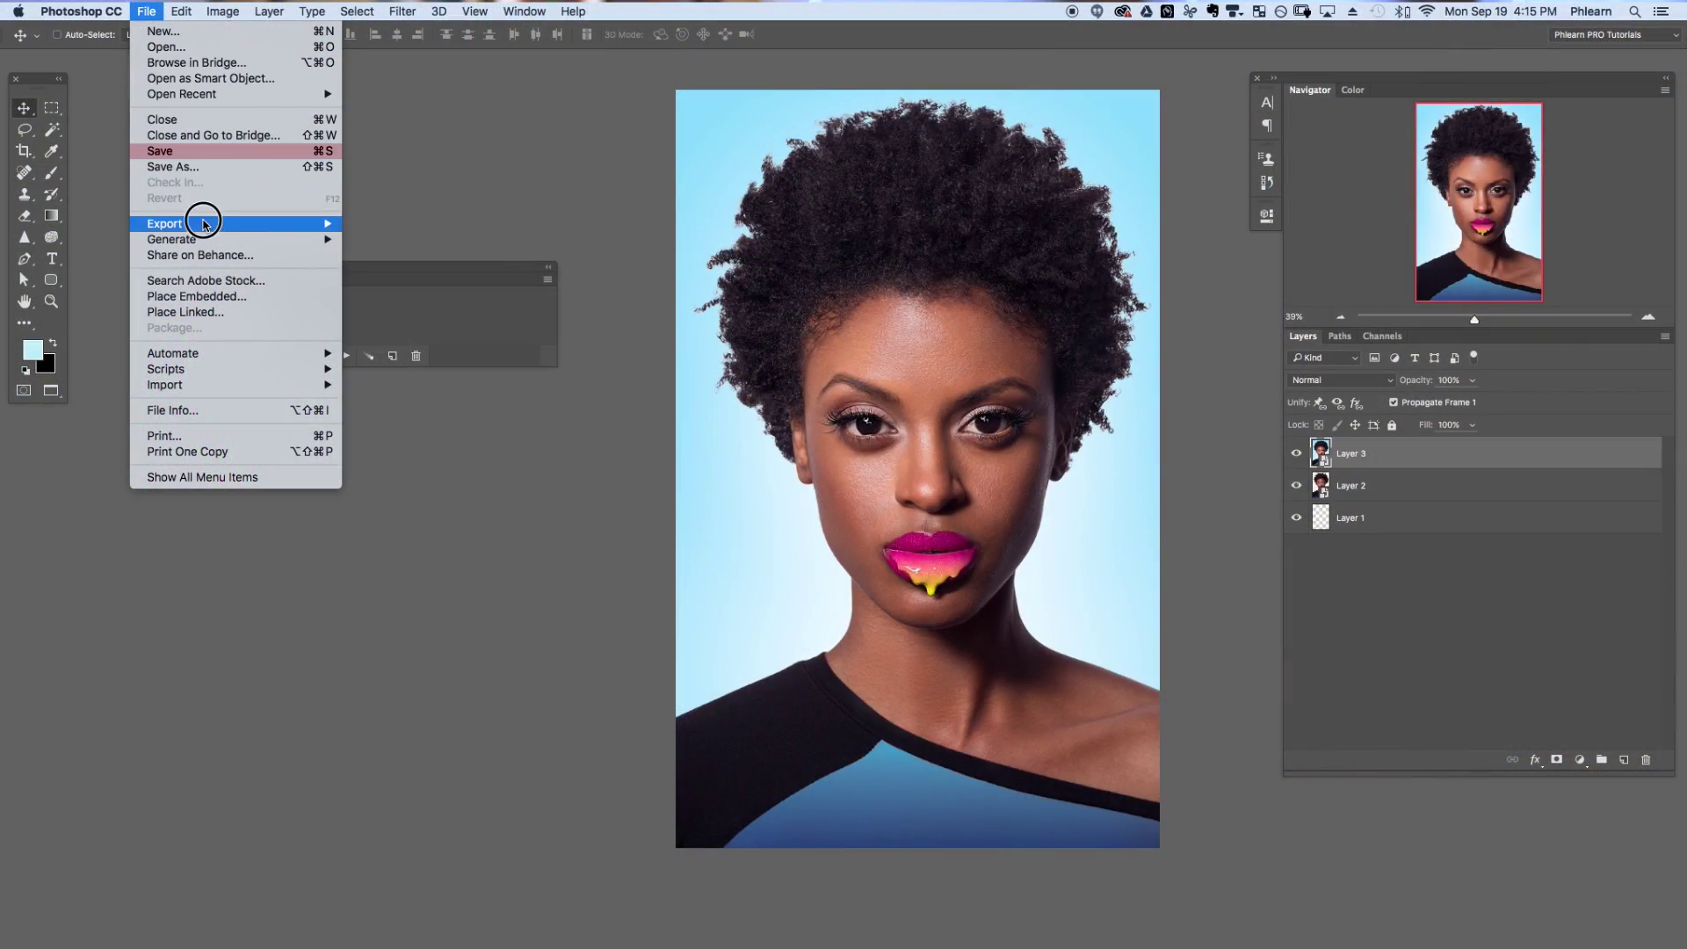
Start a Save for Web (Legacy) export, set its format to GIF, and stop the animation preview
mouse_move(263, 225)
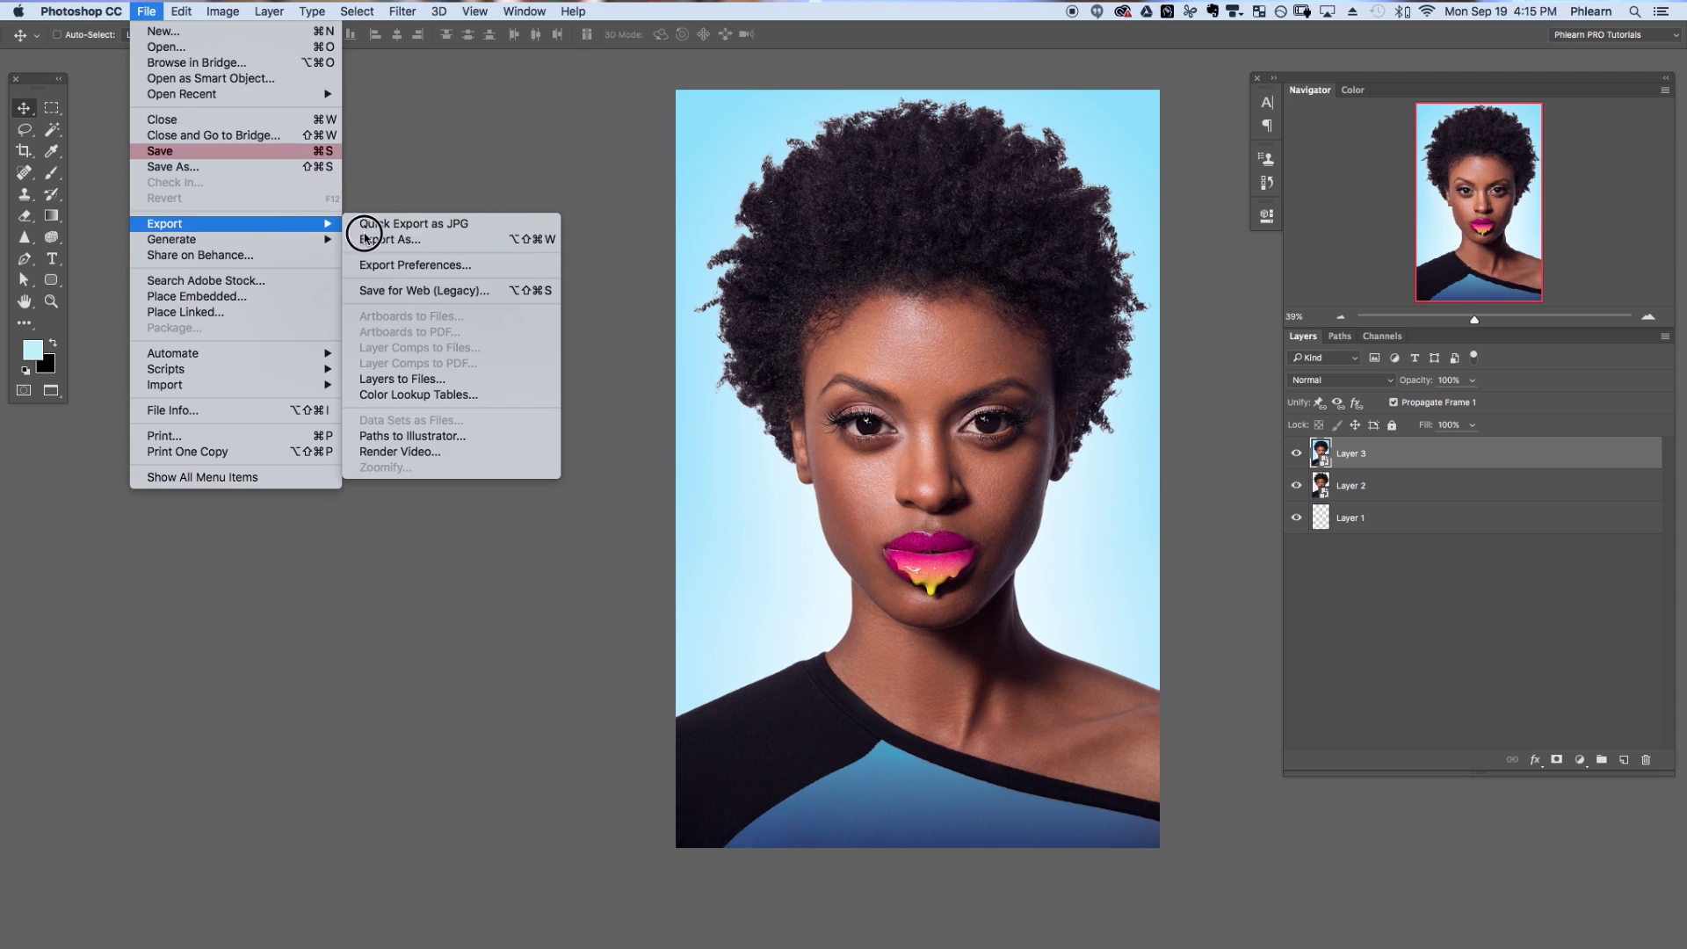
left_click(482, 290)
left_click(1067, 131)
left_click(1066, 122)
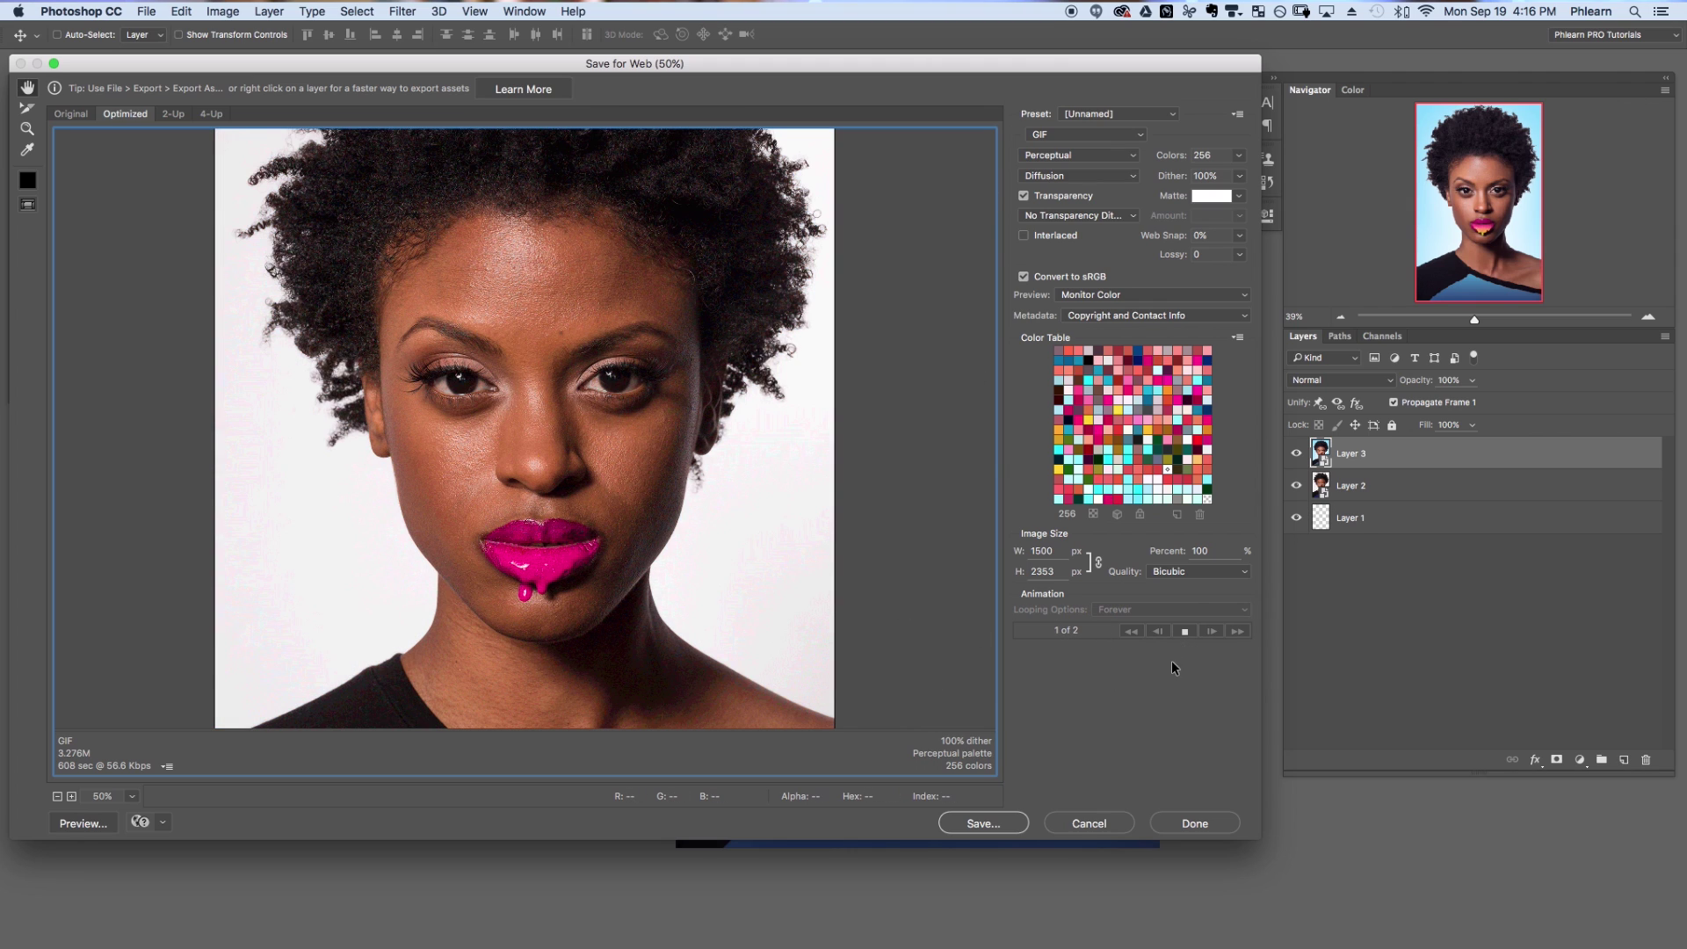
left_click(1184, 631)
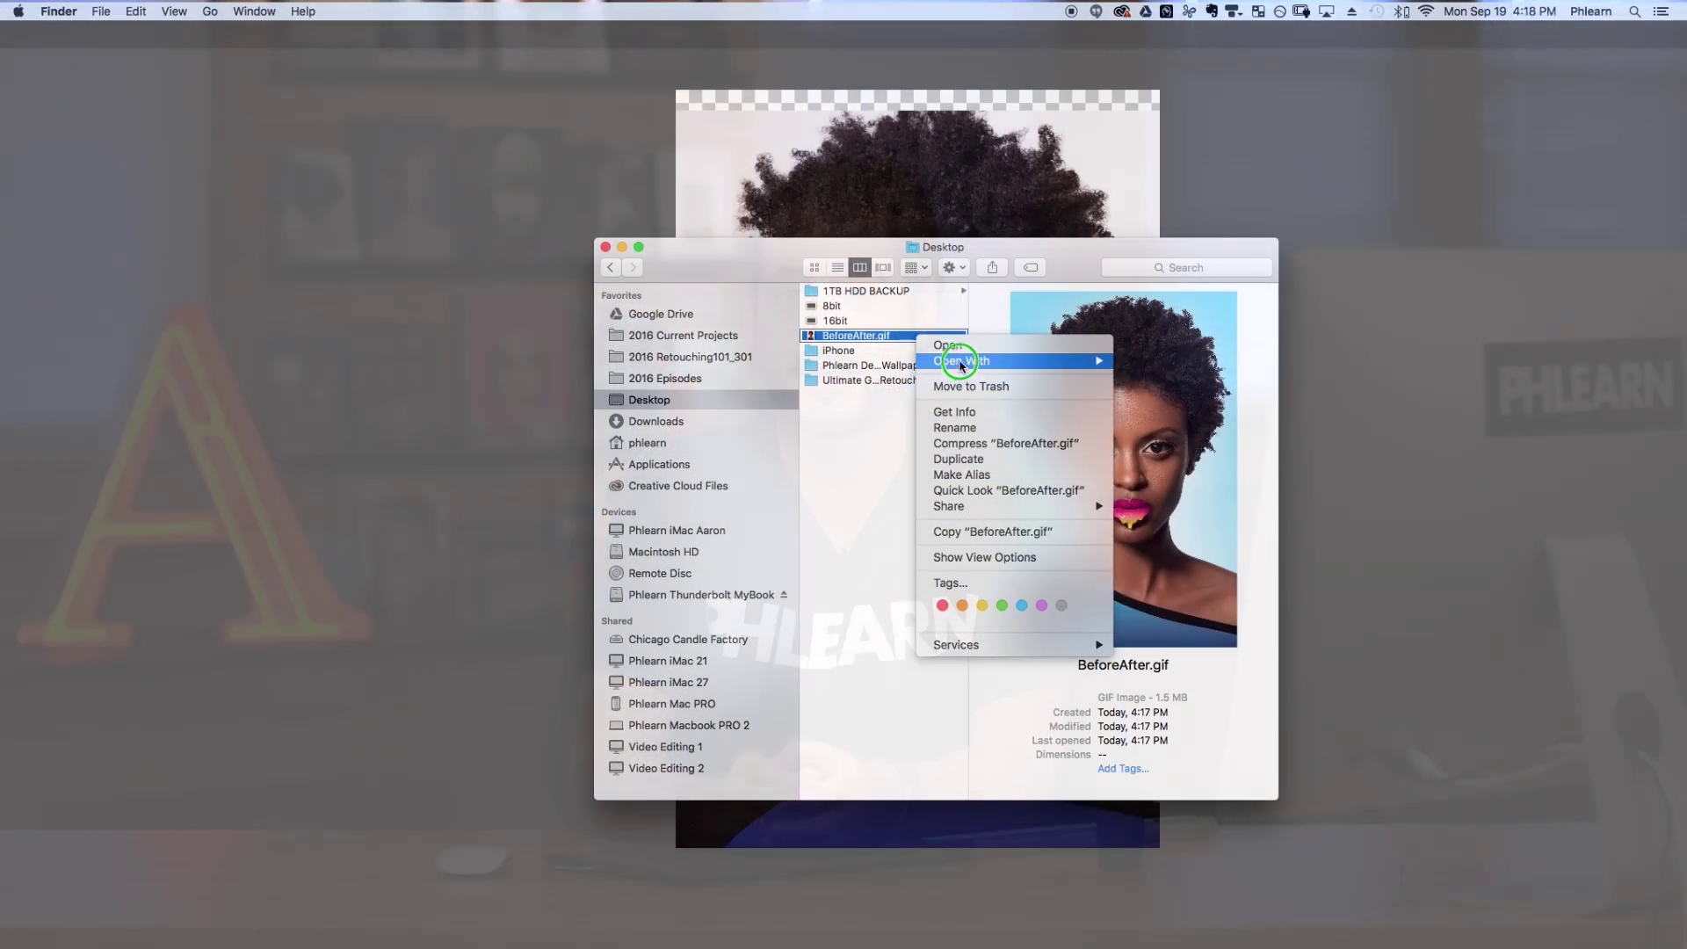
Open the exported BeforeAfter.gif from Finder in Google Chrome to view the looping animation
mouse_move(967, 361)
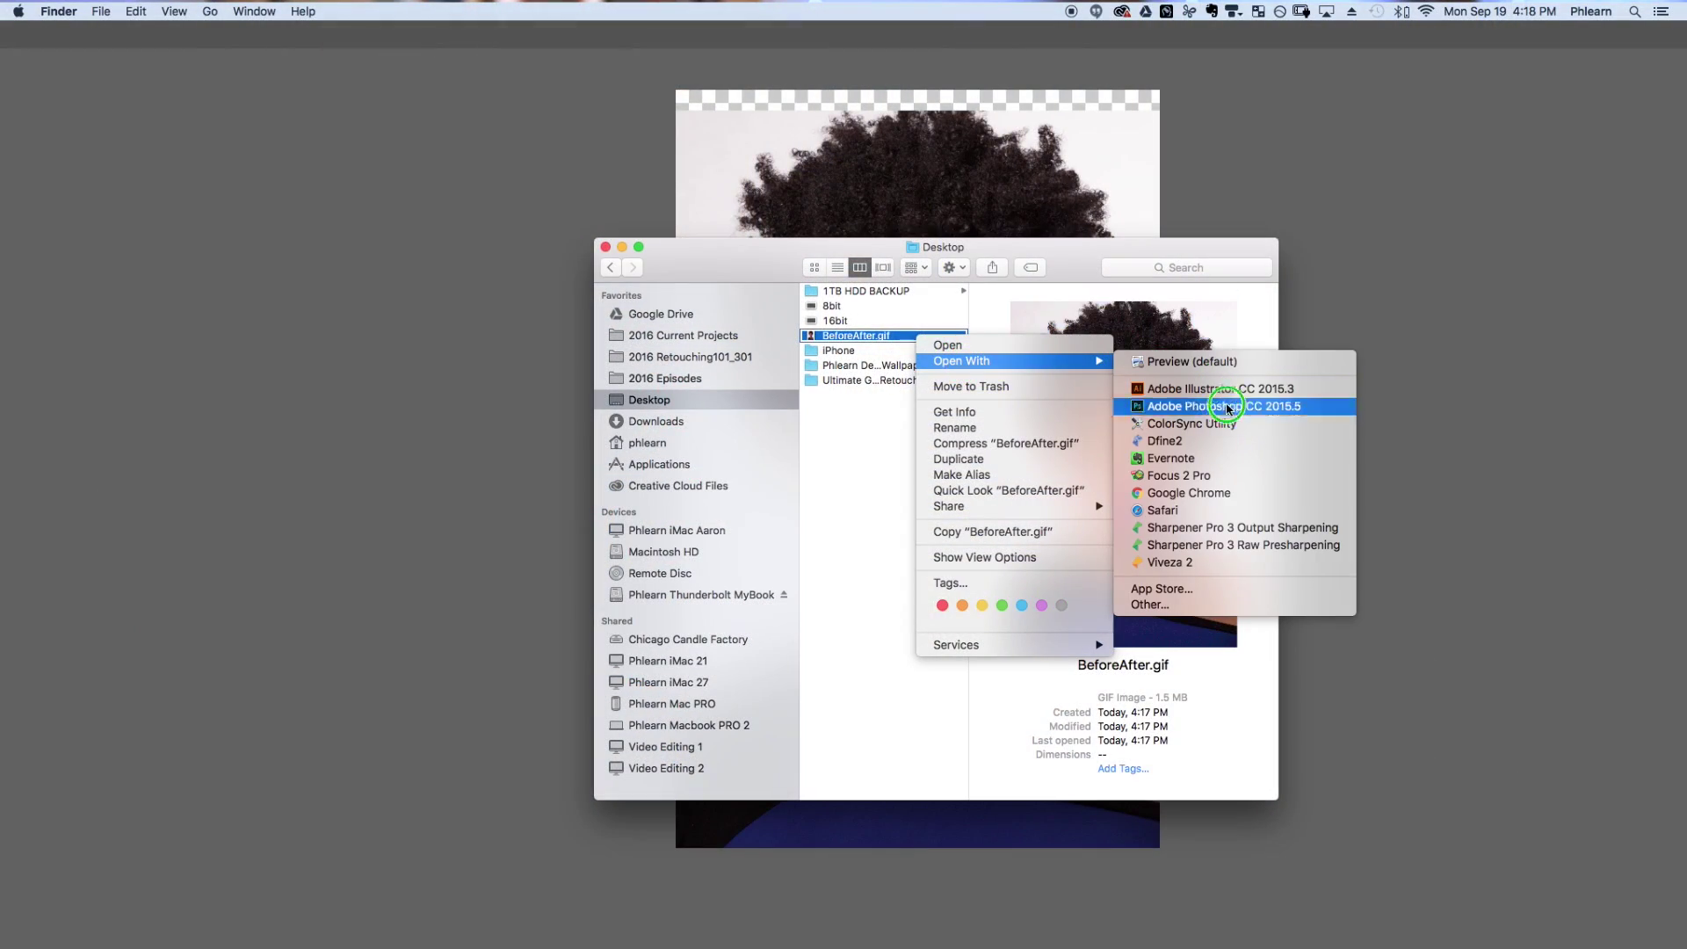
left_click(1226, 493)
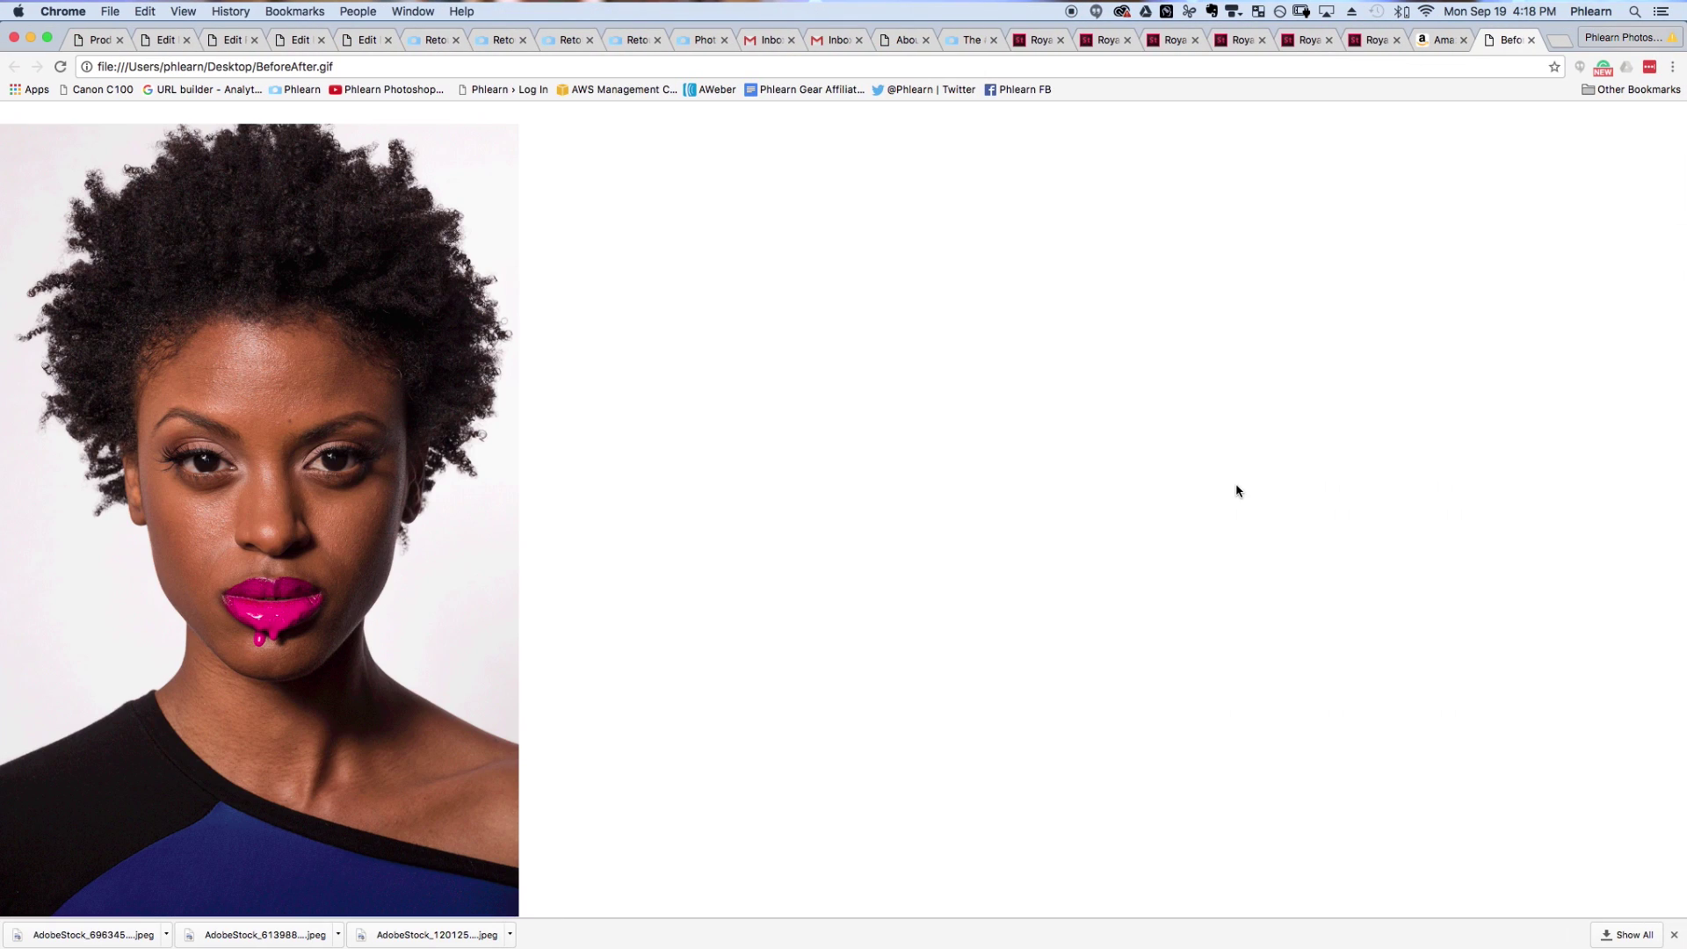